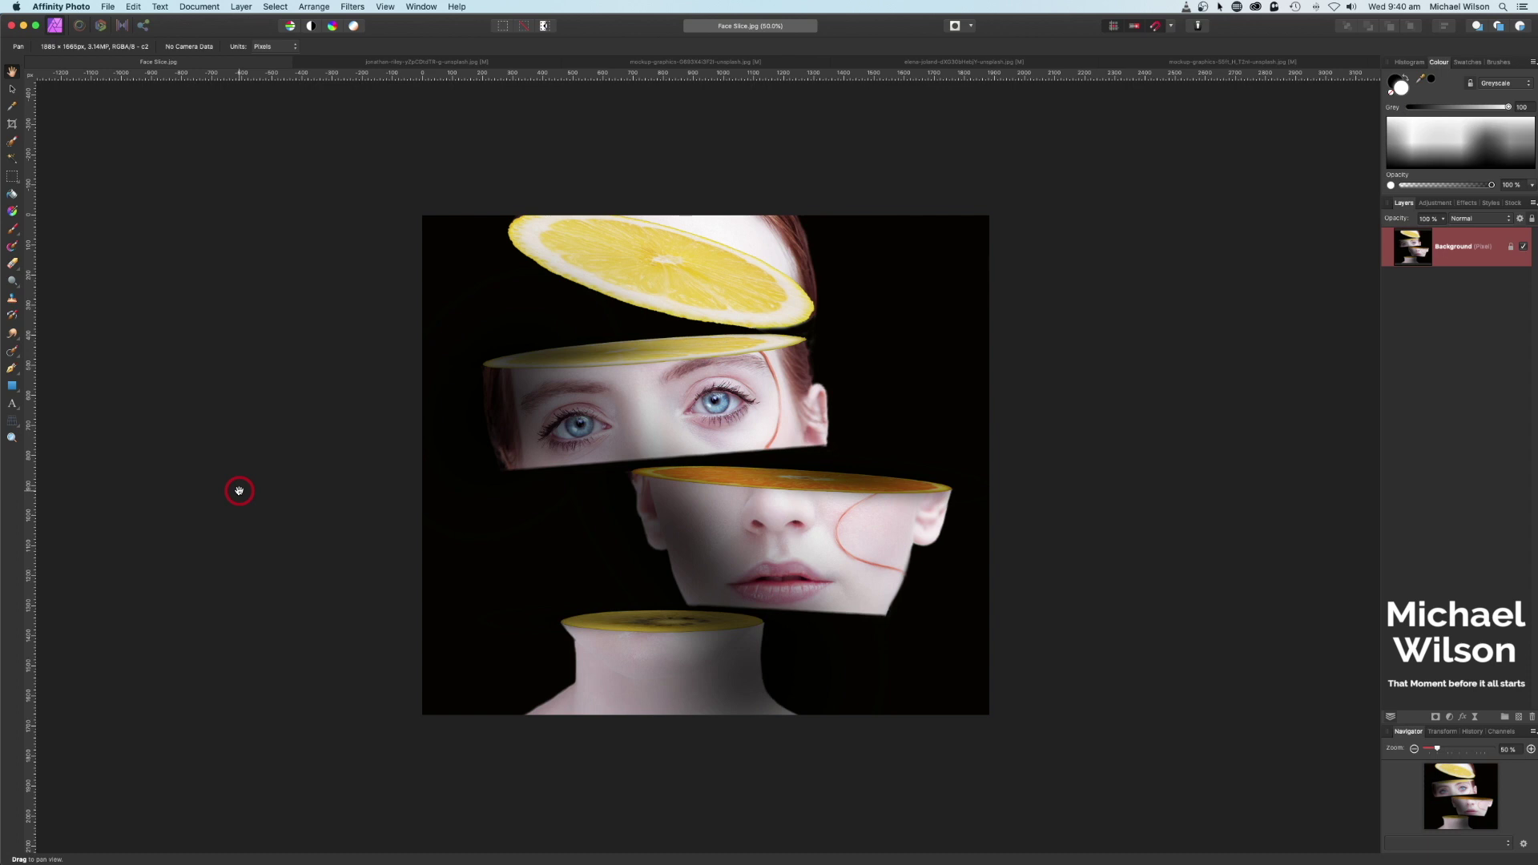
- Leave the Face Slice.jpg example and bring up the original portrait document
{"action": "left_click", "coordinate": [449, 61]}
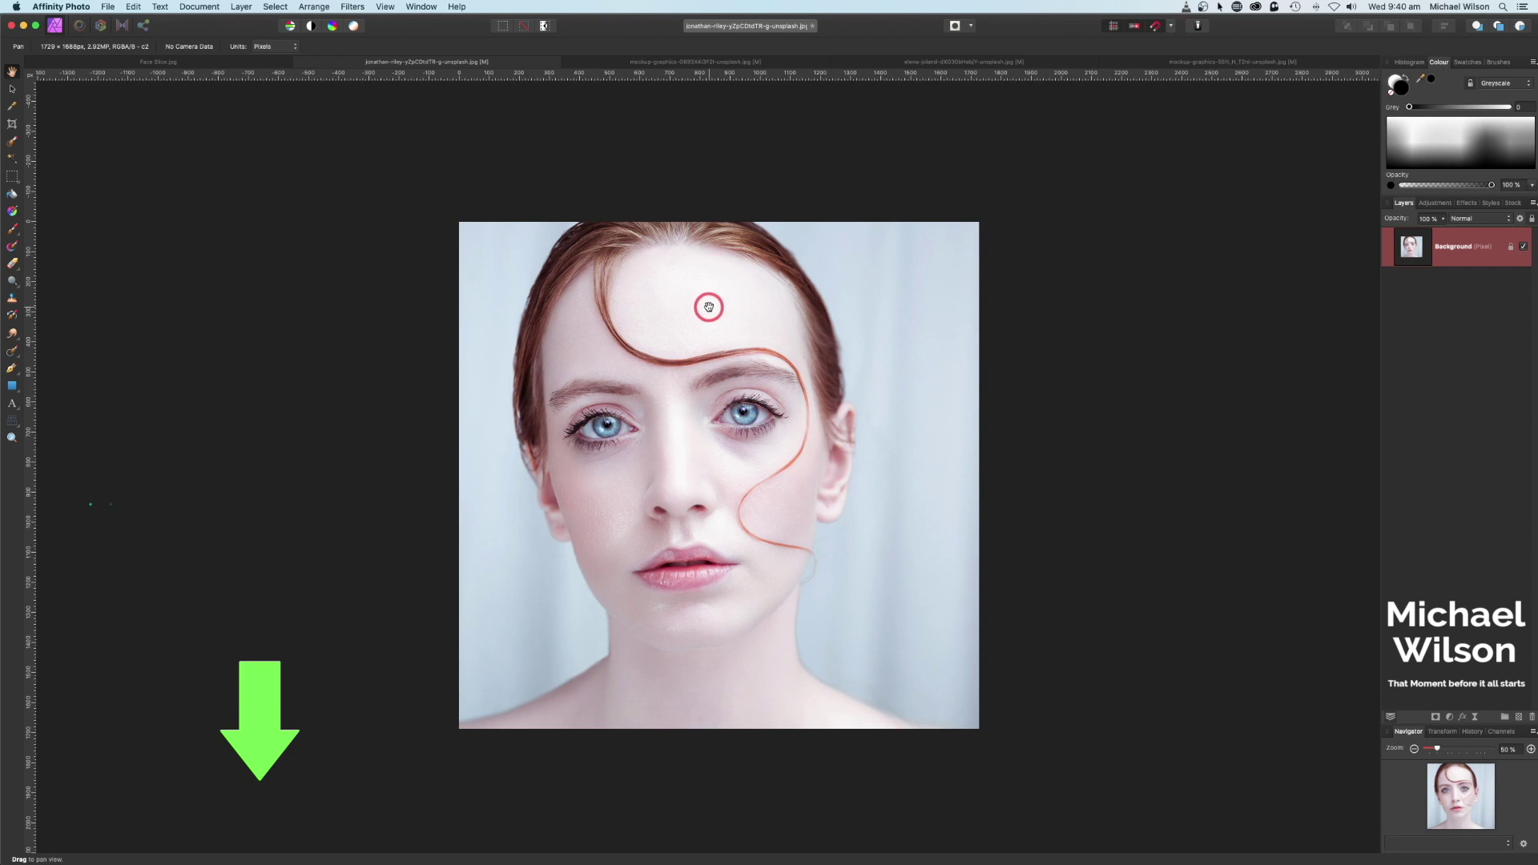
- Paint a Selection Brush selection over forehead, face, neck, shoulder and ear, then shrink the brush
{"action": "left_click", "coordinate": [13, 142]}
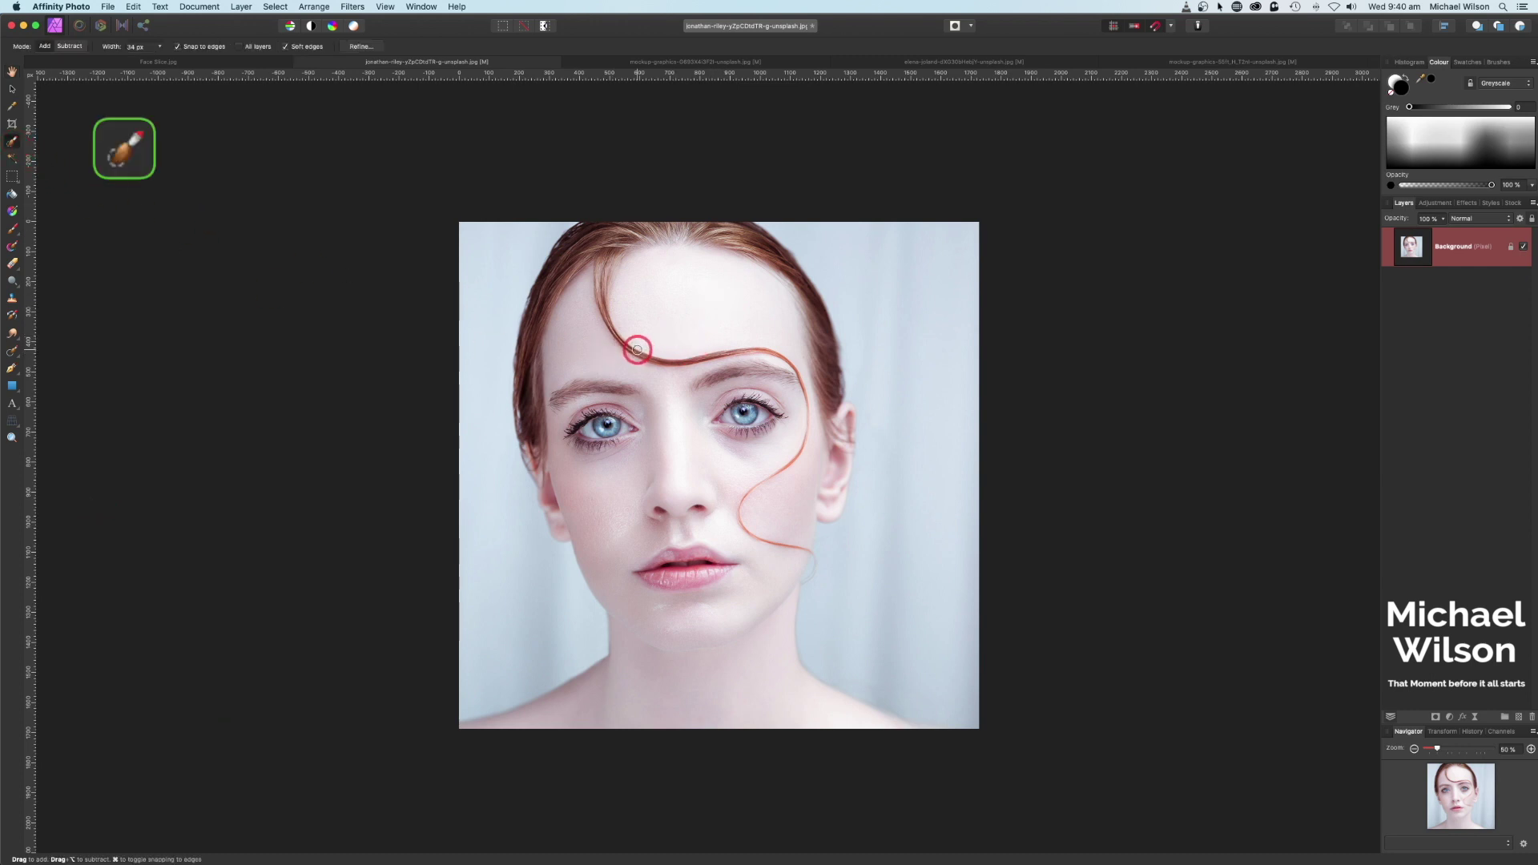
{"action": "key", "text": "bracketright"}
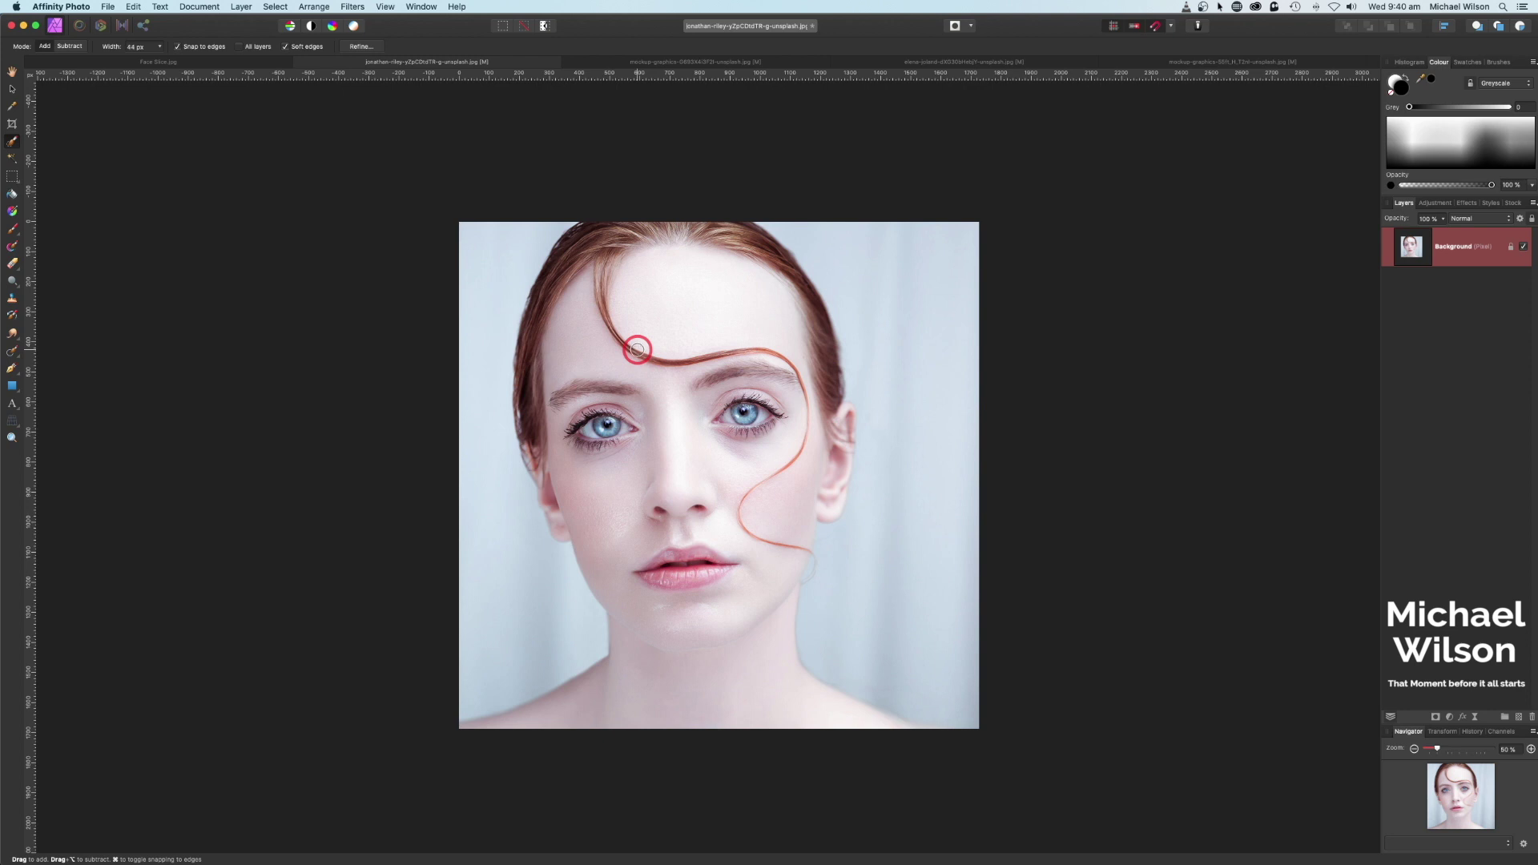
{"action": "key", "text": "bracketright"}
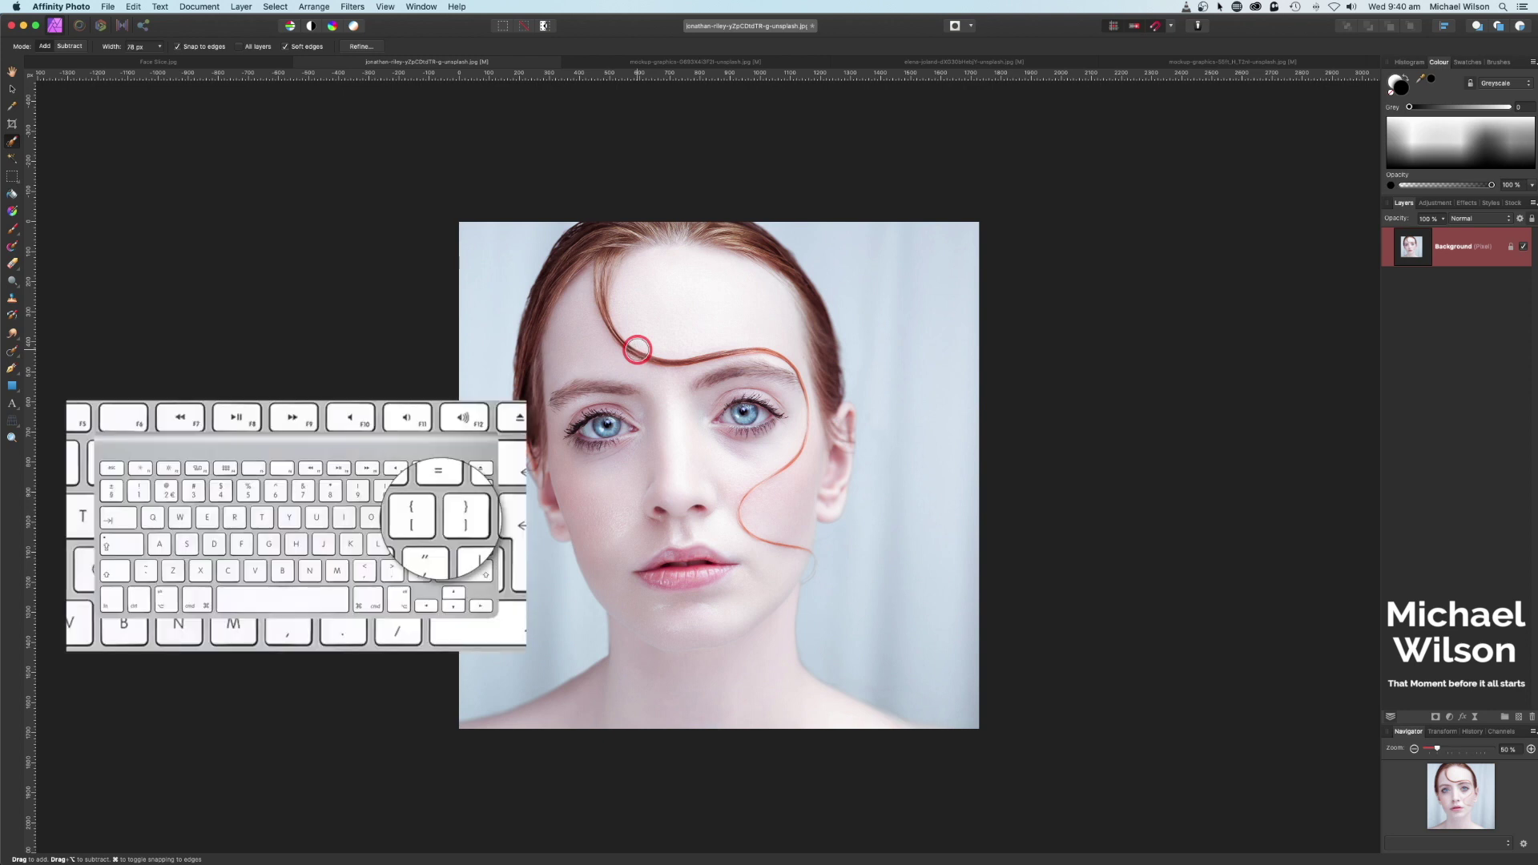
{"action": "mouse_move", "coordinate": [663, 299]}
{"action": "left_mouse_down"}
{"action": "mouse_move", "coordinate": [669, 245]}
{"action": "mouse_move", "coordinate": [583, 253]}
{"action": "mouse_move", "coordinate": [569, 275]}
{"action": "mouse_move", "coordinate": [589, 241]}
{"action": "mouse_move", "coordinate": [562, 322]}
{"action": "mouse_move", "coordinate": [560, 447]}
{"action": "mouse_move", "coordinate": [618, 510]}
{"action": "mouse_move", "coordinate": [658, 445]}
{"action": "mouse_move", "coordinate": [557, 417]}
{"action": "mouse_move", "coordinate": [705, 307]}
{"action": "mouse_move", "coordinate": [724, 242]}
{"action": "mouse_move", "coordinate": [680, 232]}
{"action": "mouse_move", "coordinate": [770, 264]}
{"action": "mouse_move", "coordinate": [814, 418]}
{"action": "mouse_move", "coordinate": [795, 434]}
{"action": "mouse_move", "coordinate": [765, 363]}
{"action": "mouse_move", "coordinate": [731, 434]}
{"action": "mouse_move", "coordinate": [778, 358]}
{"action": "mouse_move", "coordinate": [635, 332]}
{"action": "mouse_move", "coordinate": [647, 563]}
{"action": "mouse_move", "coordinate": [552, 483]}
{"action": "mouse_move", "coordinate": [645, 492]}
{"action": "mouse_move", "coordinate": [714, 452]}
{"action": "mouse_move", "coordinate": [746, 483]}
{"action": "mouse_move", "coordinate": [800, 450]}
{"action": "mouse_move", "coordinate": [670, 670]}
{"action": "mouse_move", "coordinate": [753, 594]}
{"action": "left_mouse_up"}
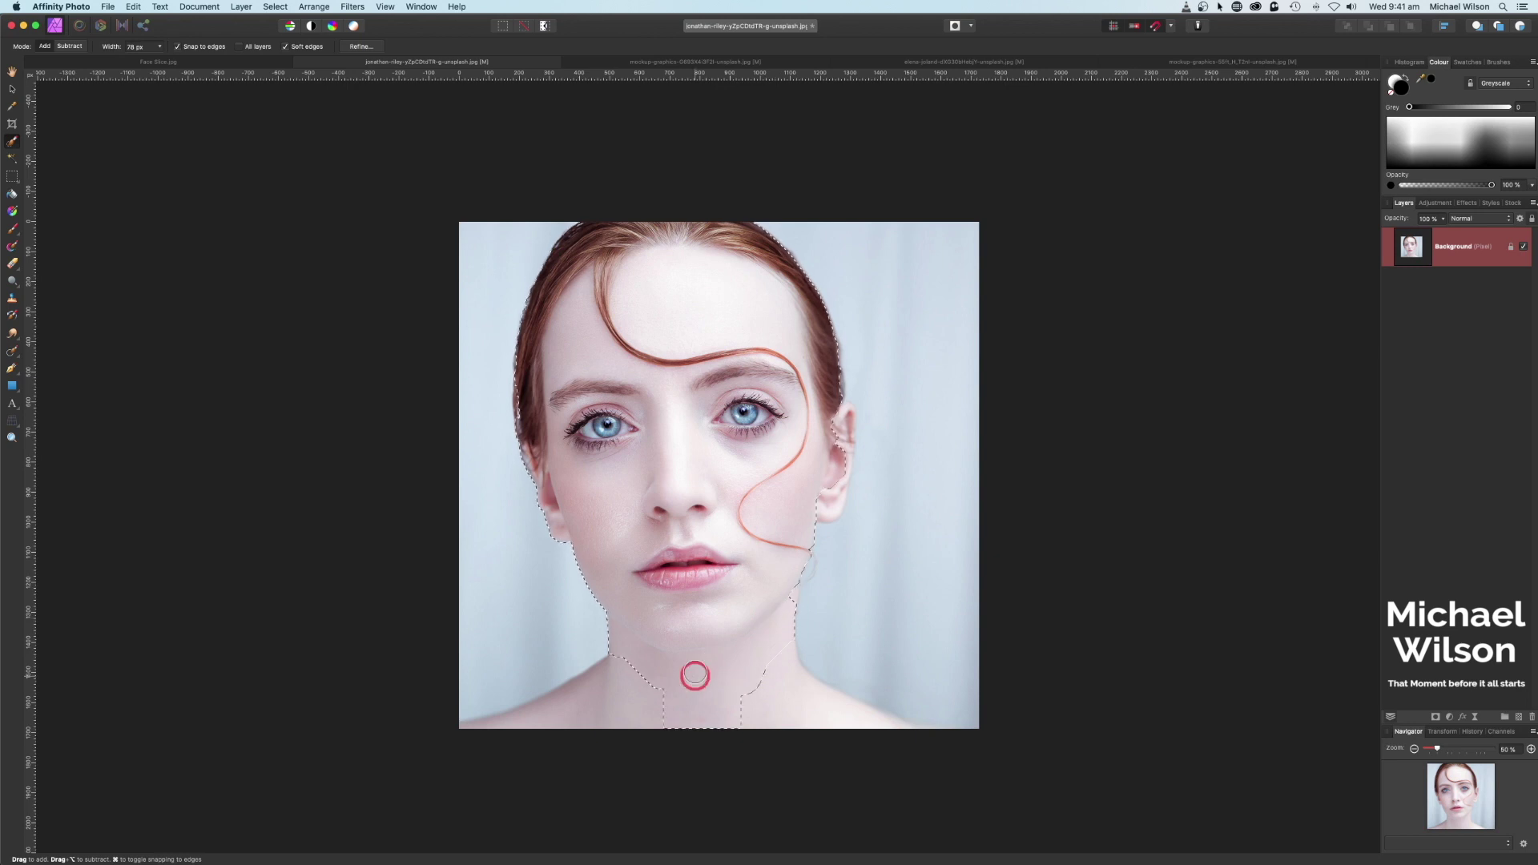
{"action": "mouse_move", "coordinate": [697, 678]}
{"action": "left_mouse_down"}
{"action": "mouse_move", "coordinate": [774, 722]}
{"action": "mouse_move", "coordinate": [793, 724]}
{"action": "mouse_move", "coordinate": [769, 690]}
{"action": "mouse_move", "coordinate": [861, 716]}
{"action": "left_mouse_up"}
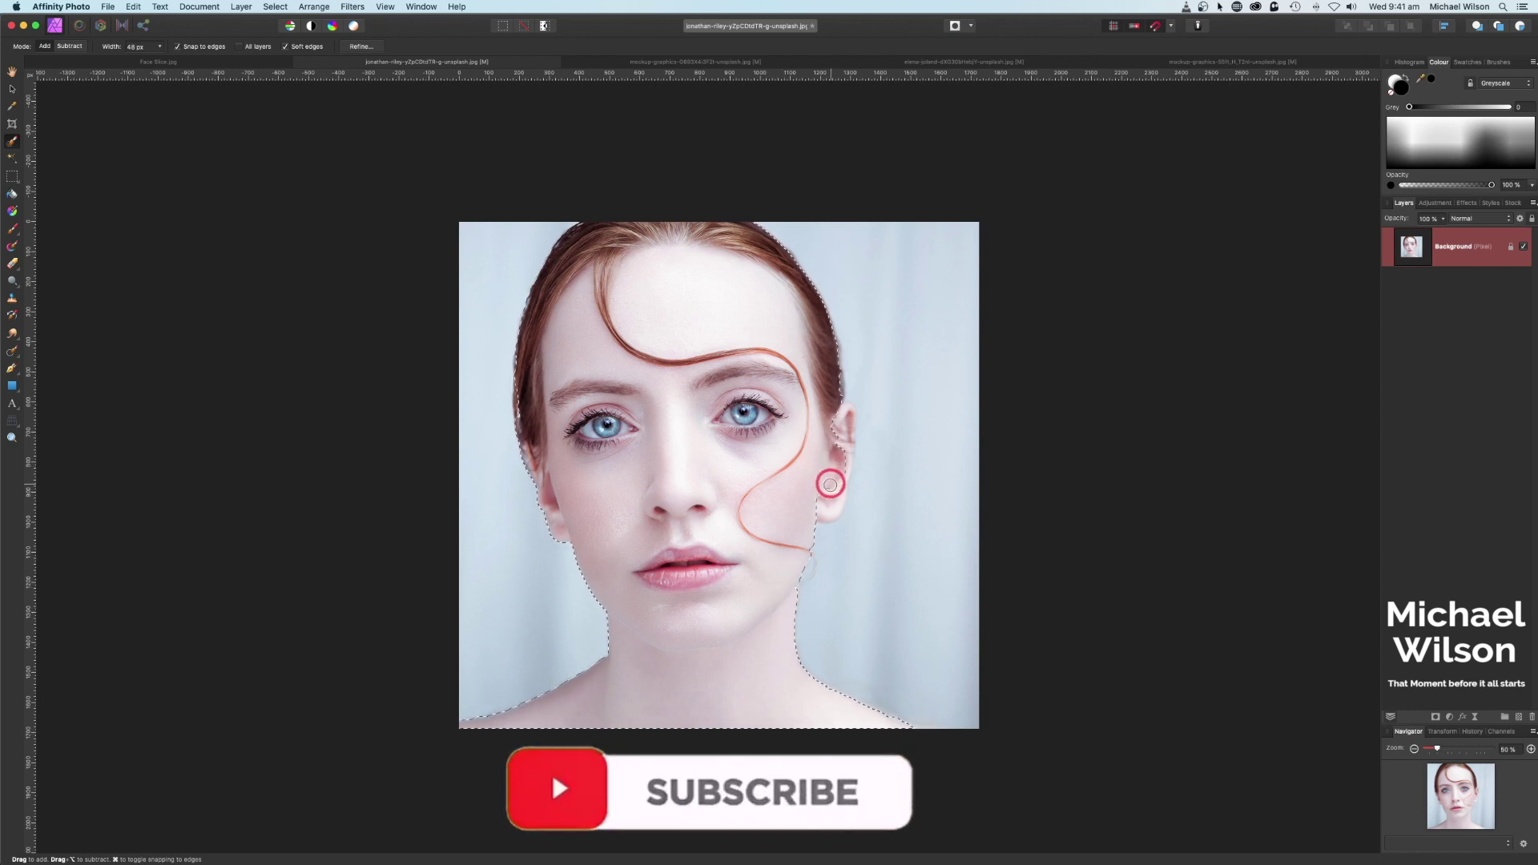
{"action": "left_click_drag", "start_coordinate": [826, 505], "coordinate": [841, 418]}
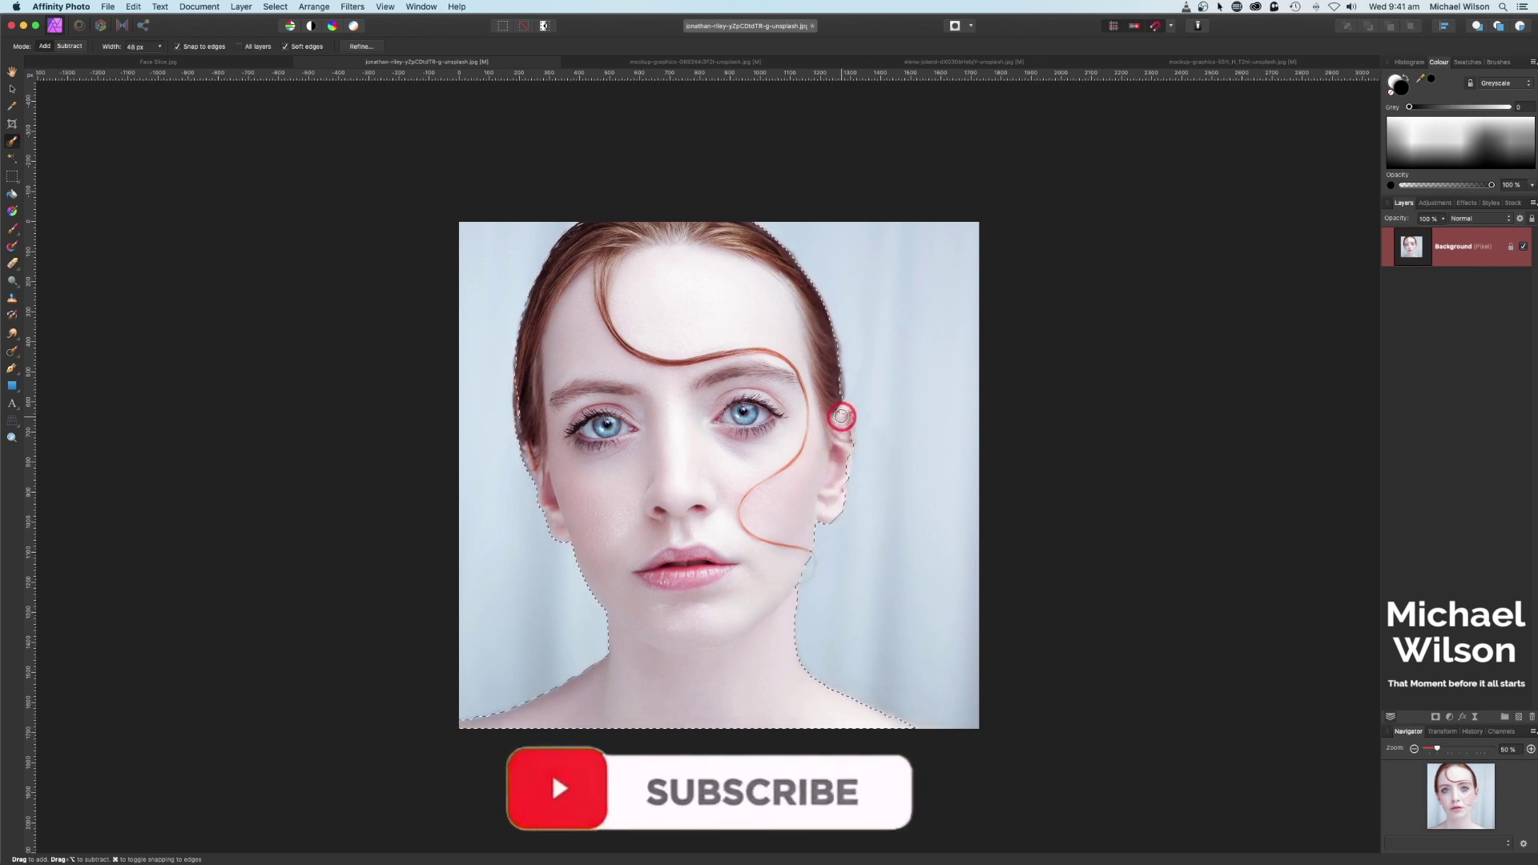
{"action": "key", "text": "bracketleft"}
{"action": "key", "text": "bracketleft"}
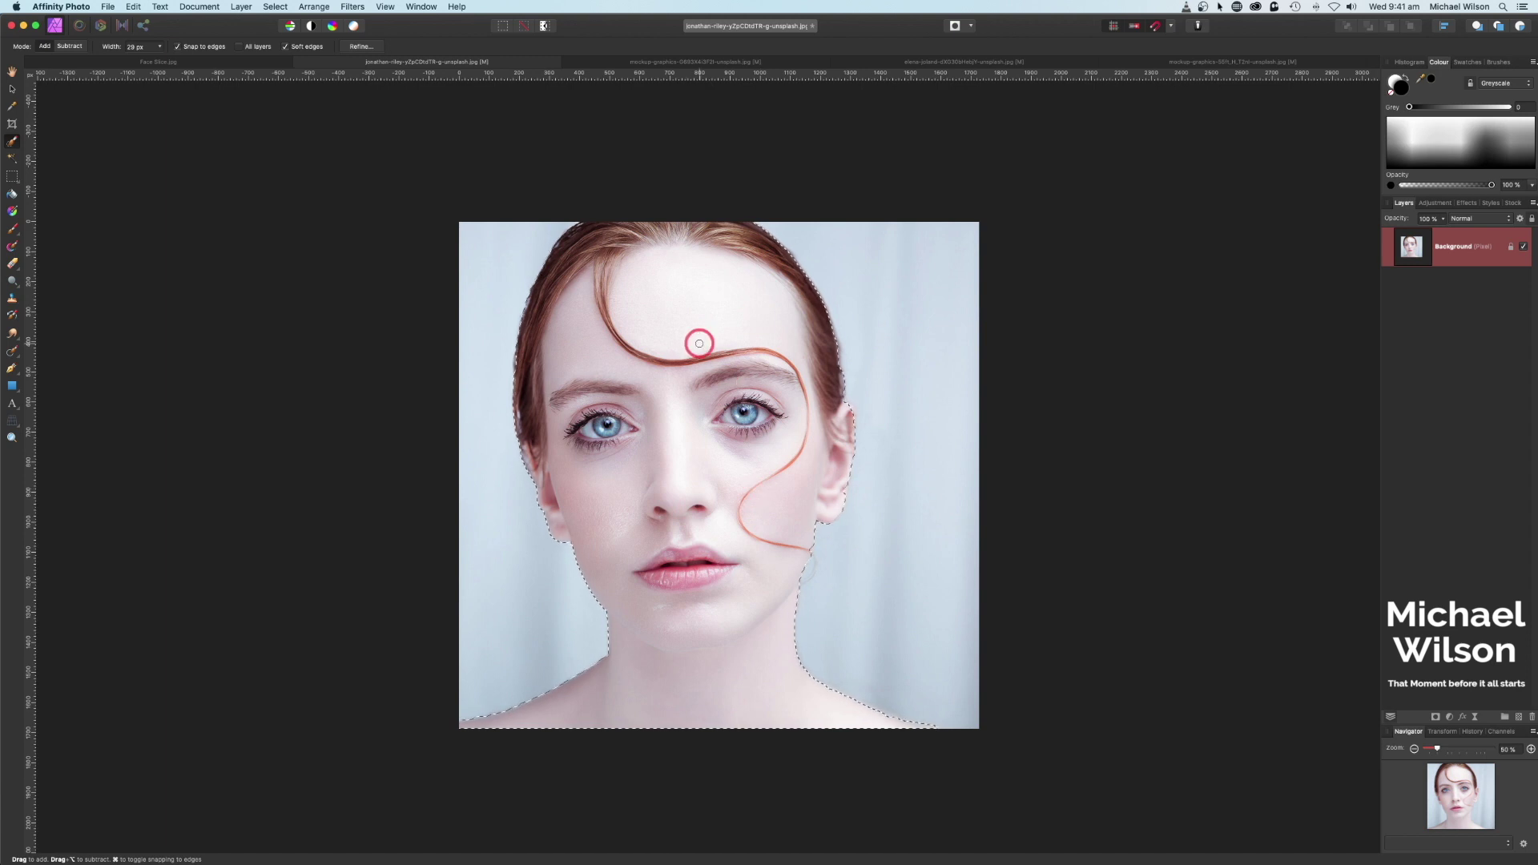
- Refine the hair edges with the matte brush and output the cut-out as a new layer
{"action": "left_click", "coordinate": [362, 48]}
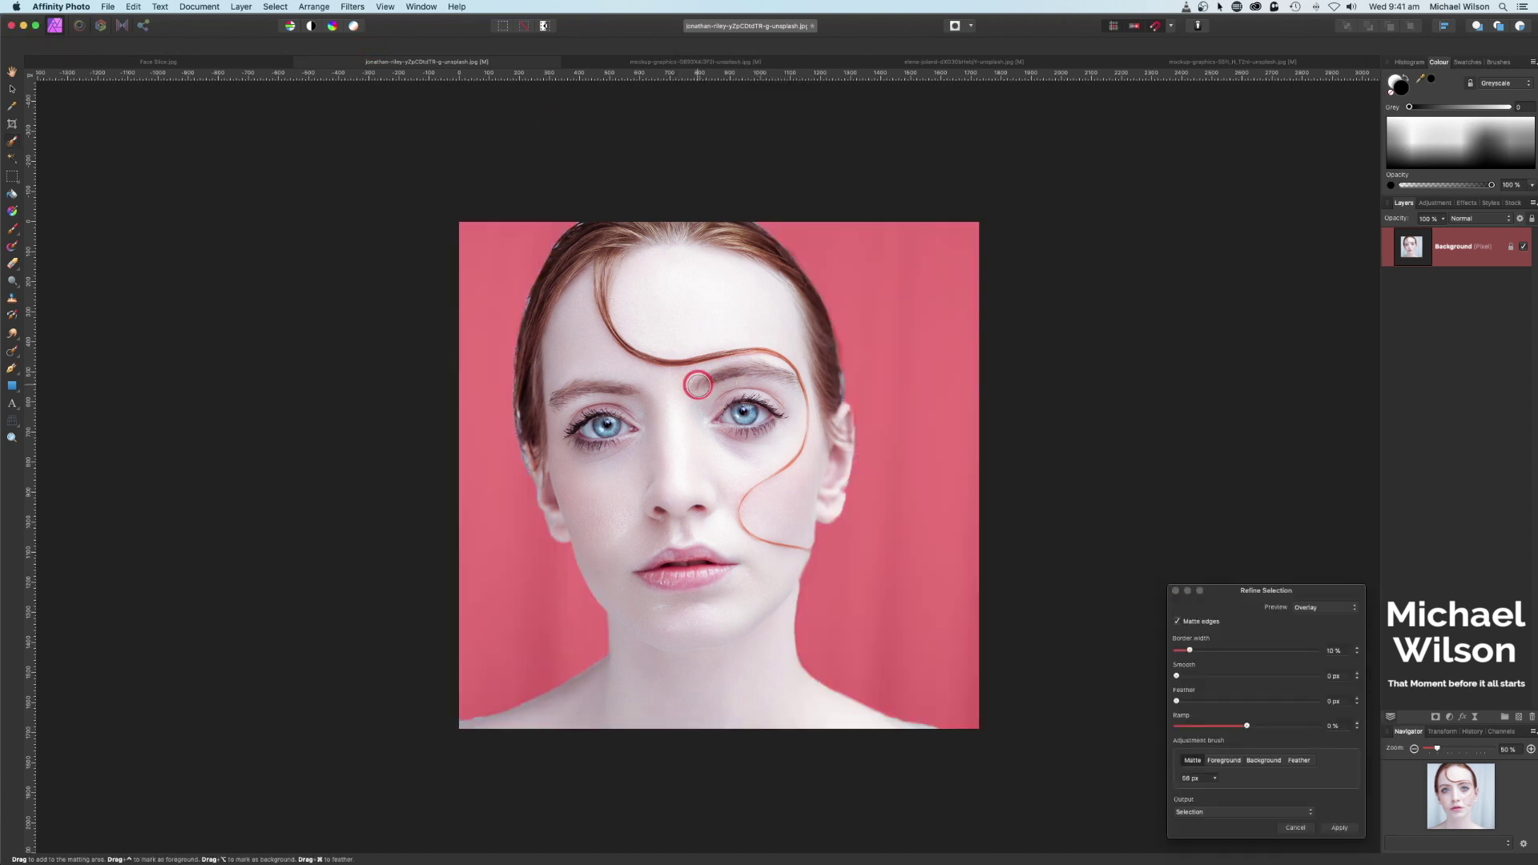
{"action": "key", "text": "bracketright"}
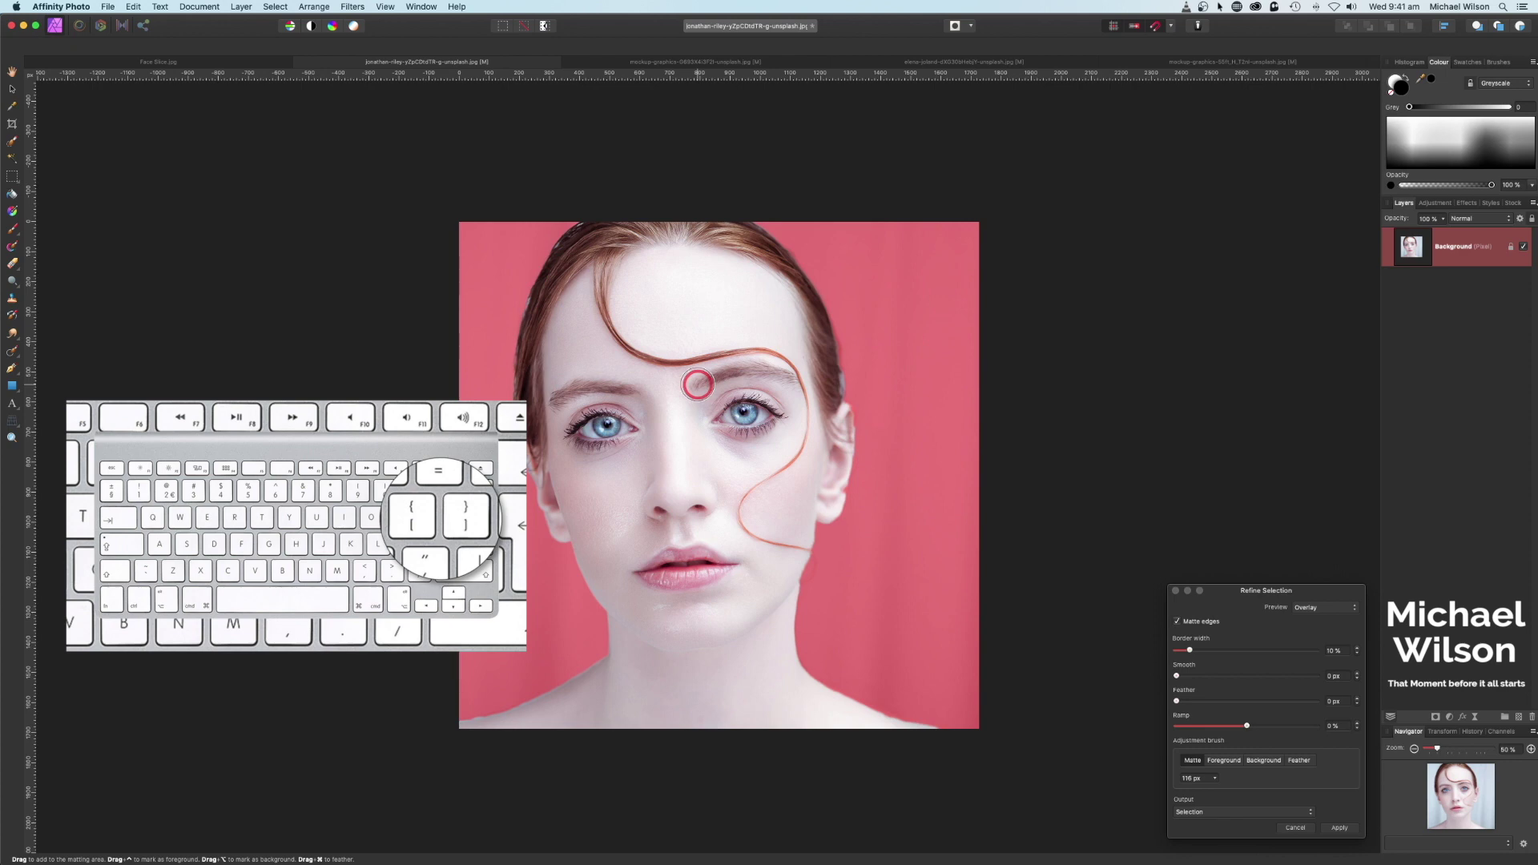
{"action": "mouse_move", "coordinate": [561, 226]}
{"action": "left_mouse_down"}
{"action": "mouse_move", "coordinate": [524, 314]}
{"action": "mouse_move", "coordinate": [511, 553]}
{"action": "mouse_move", "coordinate": [528, 497]}
{"action": "left_mouse_up"}
{"action": "left_click_drag", "start_coordinate": [769, 229], "coordinate": [843, 392]}
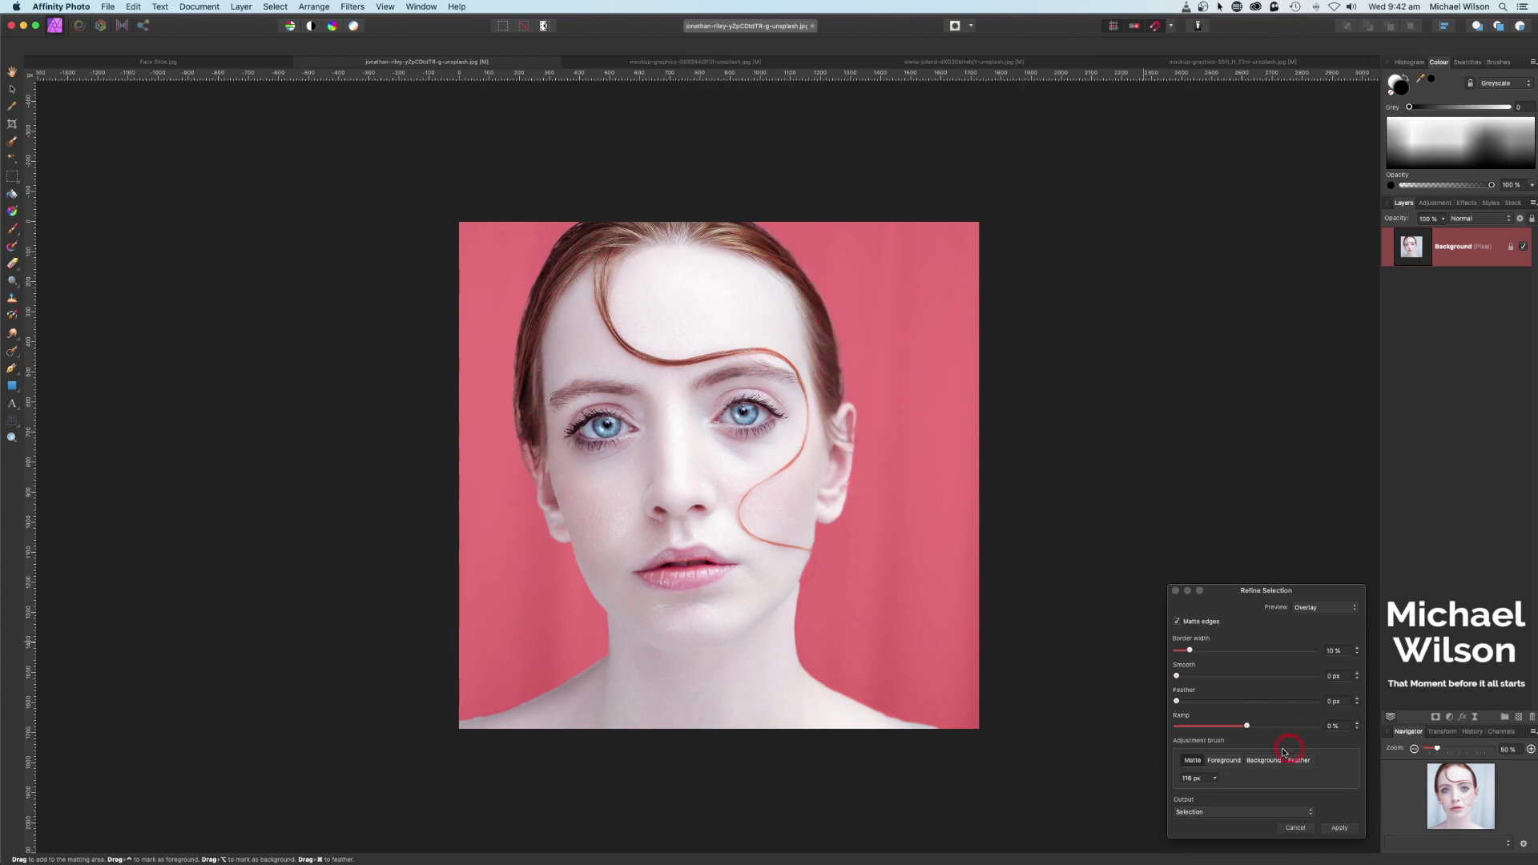
{"action": "left_click", "coordinate": [1226, 814]}
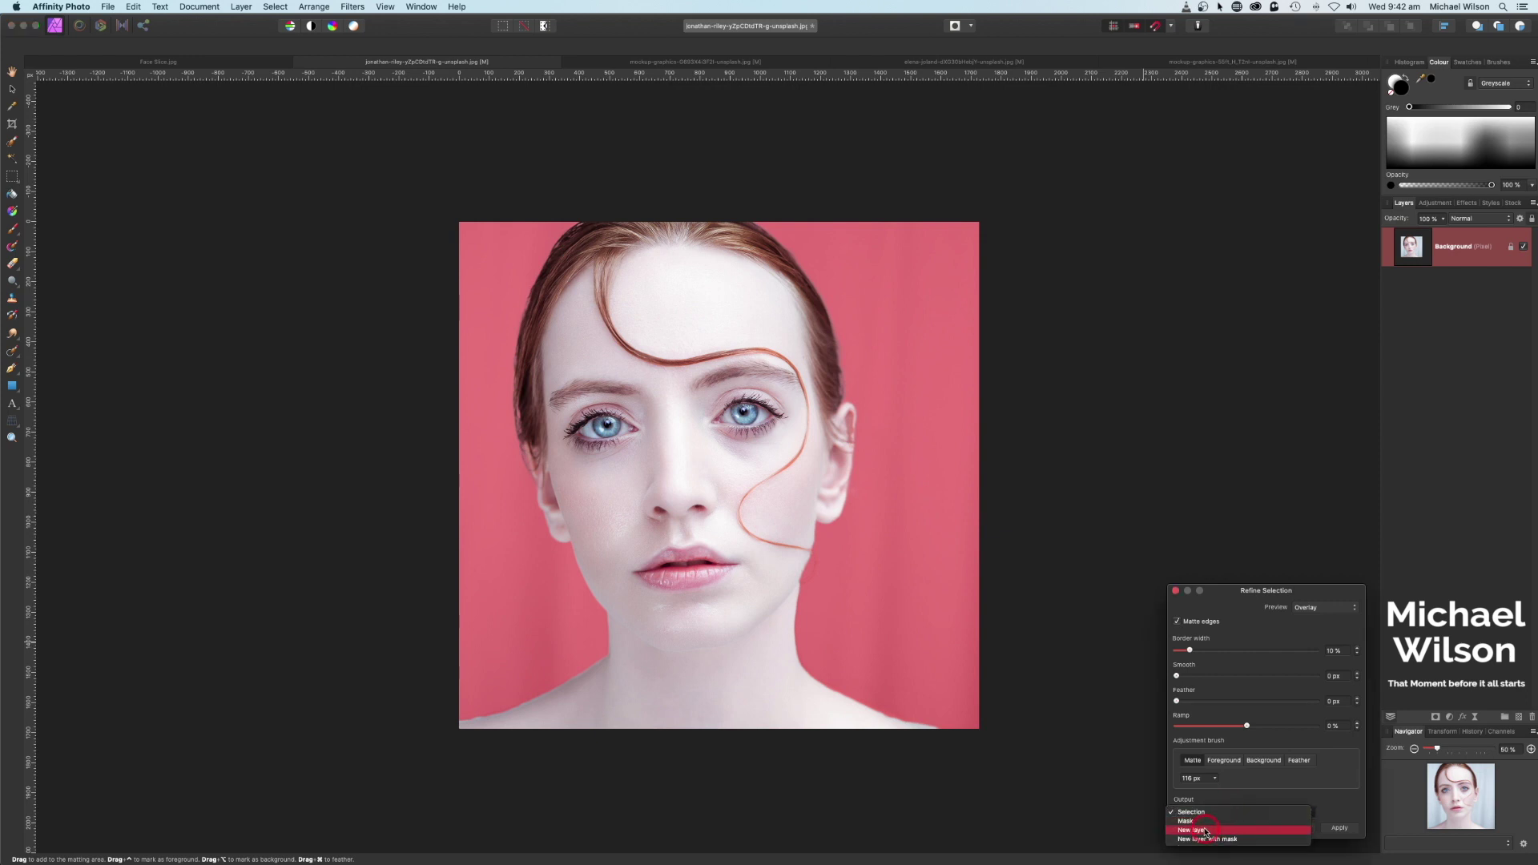
{"action": "left_click", "coordinate": [1207, 831]}
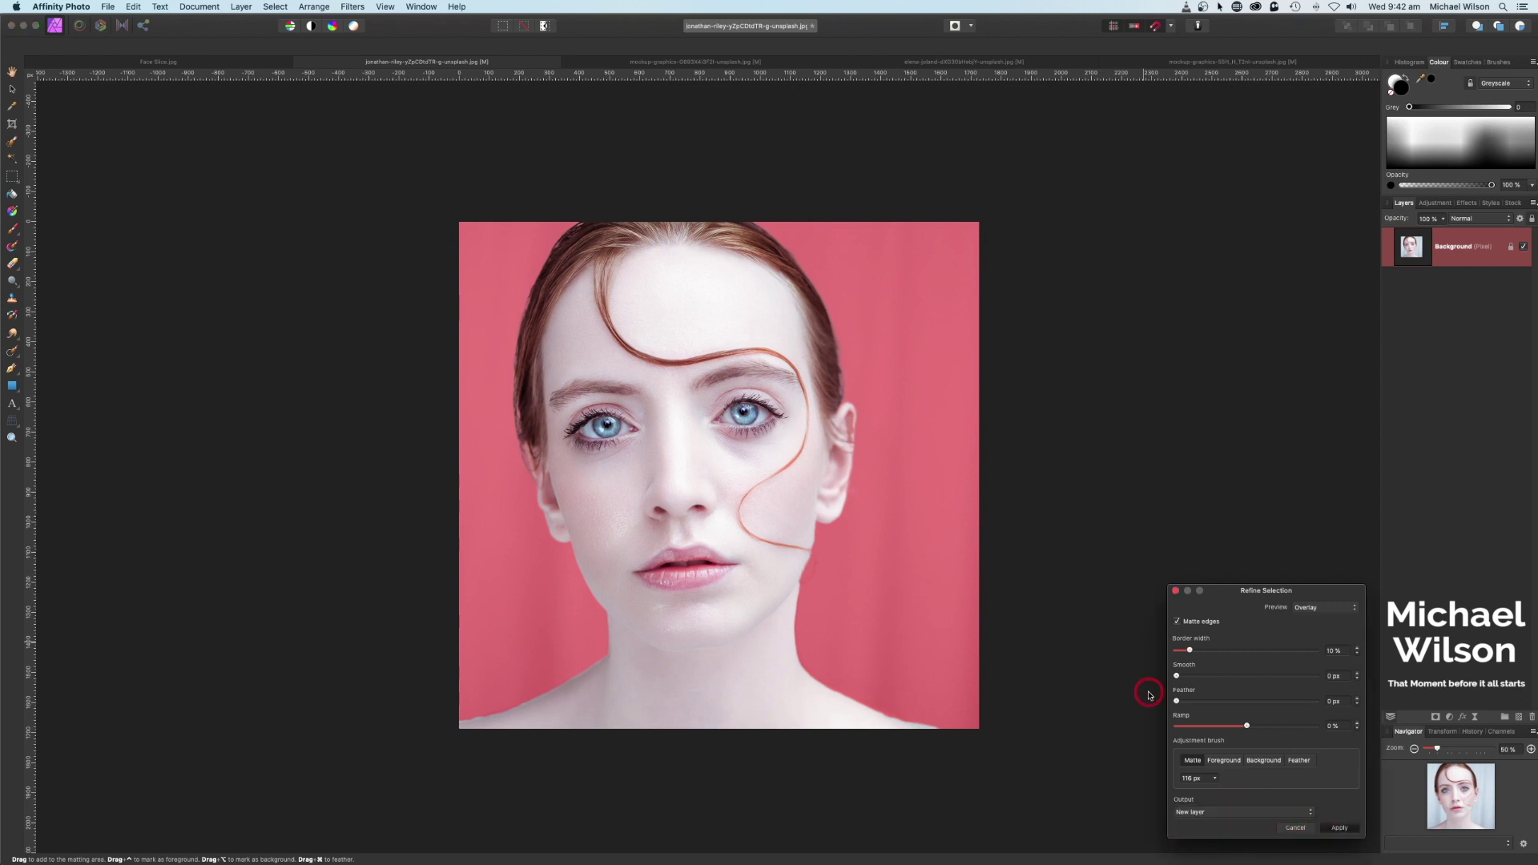
{"action": "key", "text": "Return"}
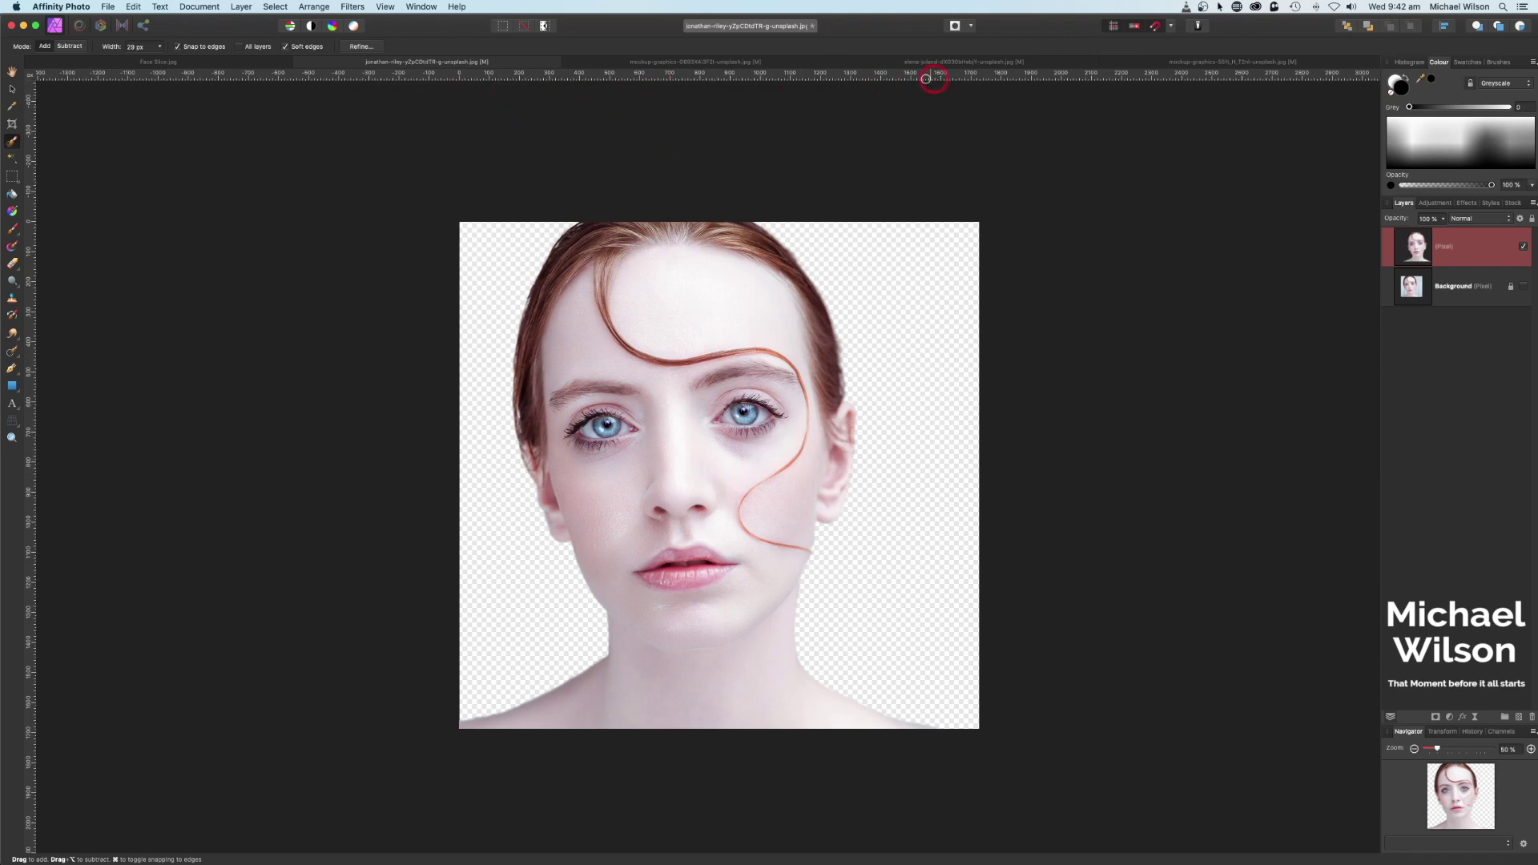
- Confirm in the View menu that rulers are shown
{"action": "left_click", "coordinate": [386, 8]}
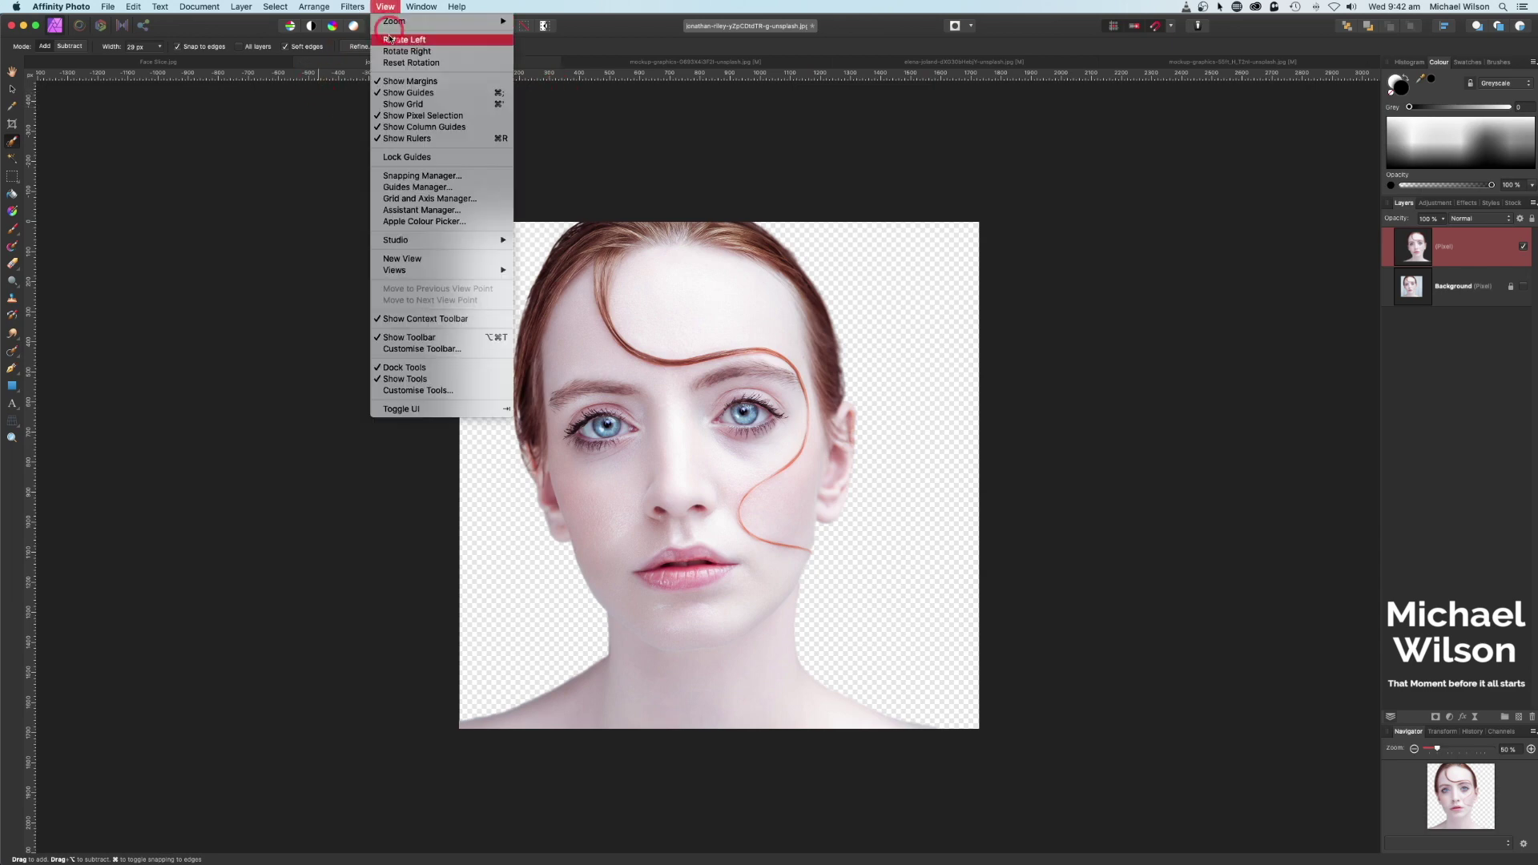
{"action": "left_click", "coordinate": [415, 139]}
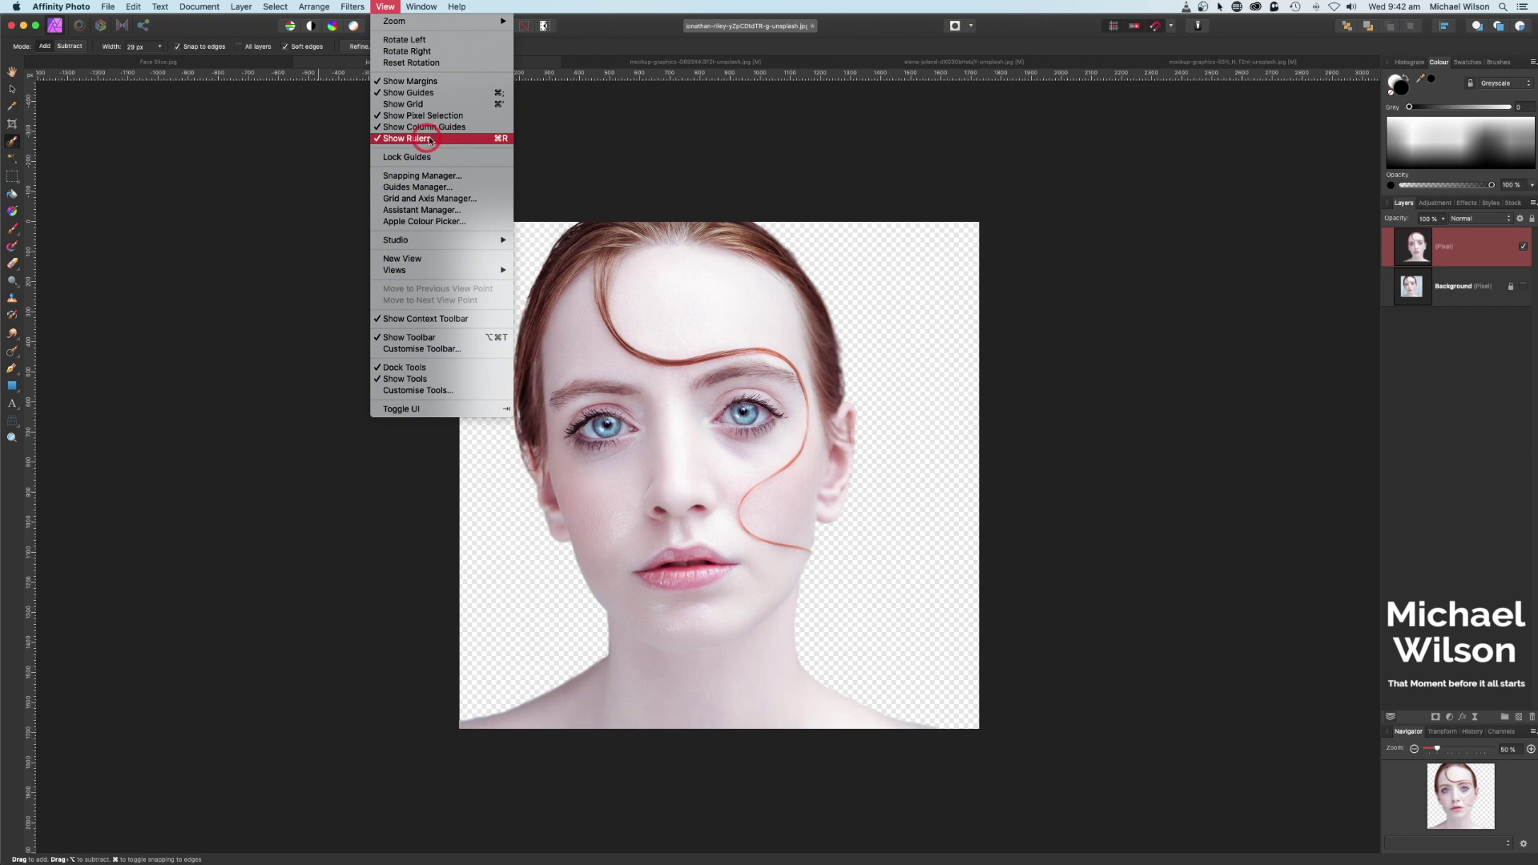
{"action": "left_click", "coordinate": [661, 134]}
{"action": "left_click", "coordinate": [665, 80]}
- Drag three horizontal guides: above the eyebrows, below the nose, and lower on the face
{"action": "left_click", "coordinate": [12, 90]}
{"action": "left_click_drag", "start_coordinate": [671, 81], "coordinate": [669, 354]}
{"action": "left_click_drag", "start_coordinate": [673, 77], "coordinate": [673, 472]}
{"action": "left_click_drag", "start_coordinate": [641, 77], "coordinate": [648, 607]}
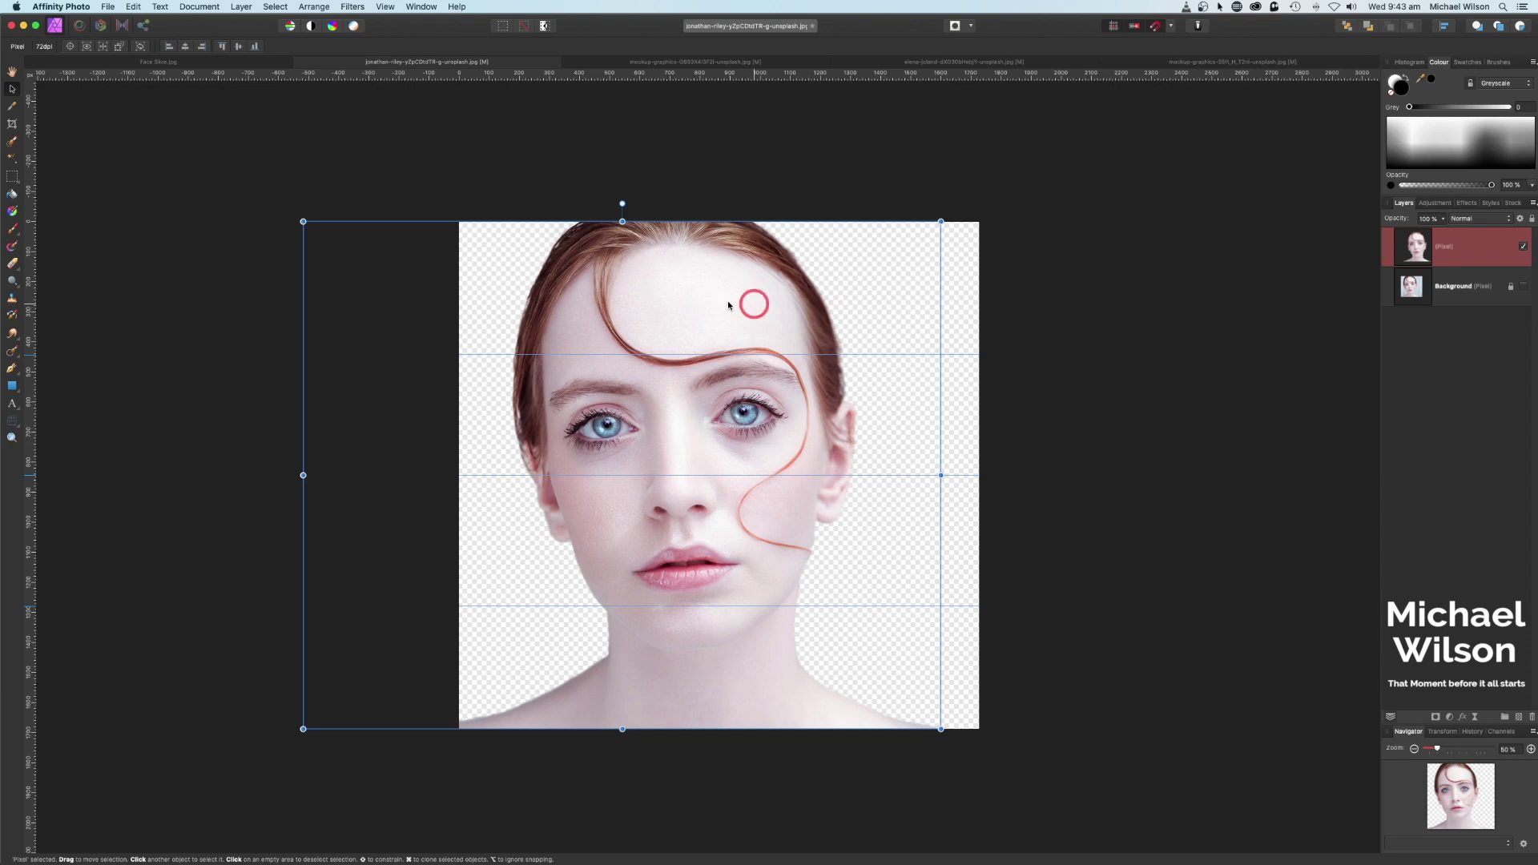
- With the Rectangular Marquee and snapping on, select the top band down to the first guide
{"action": "left_click", "coordinate": [21, 182]}
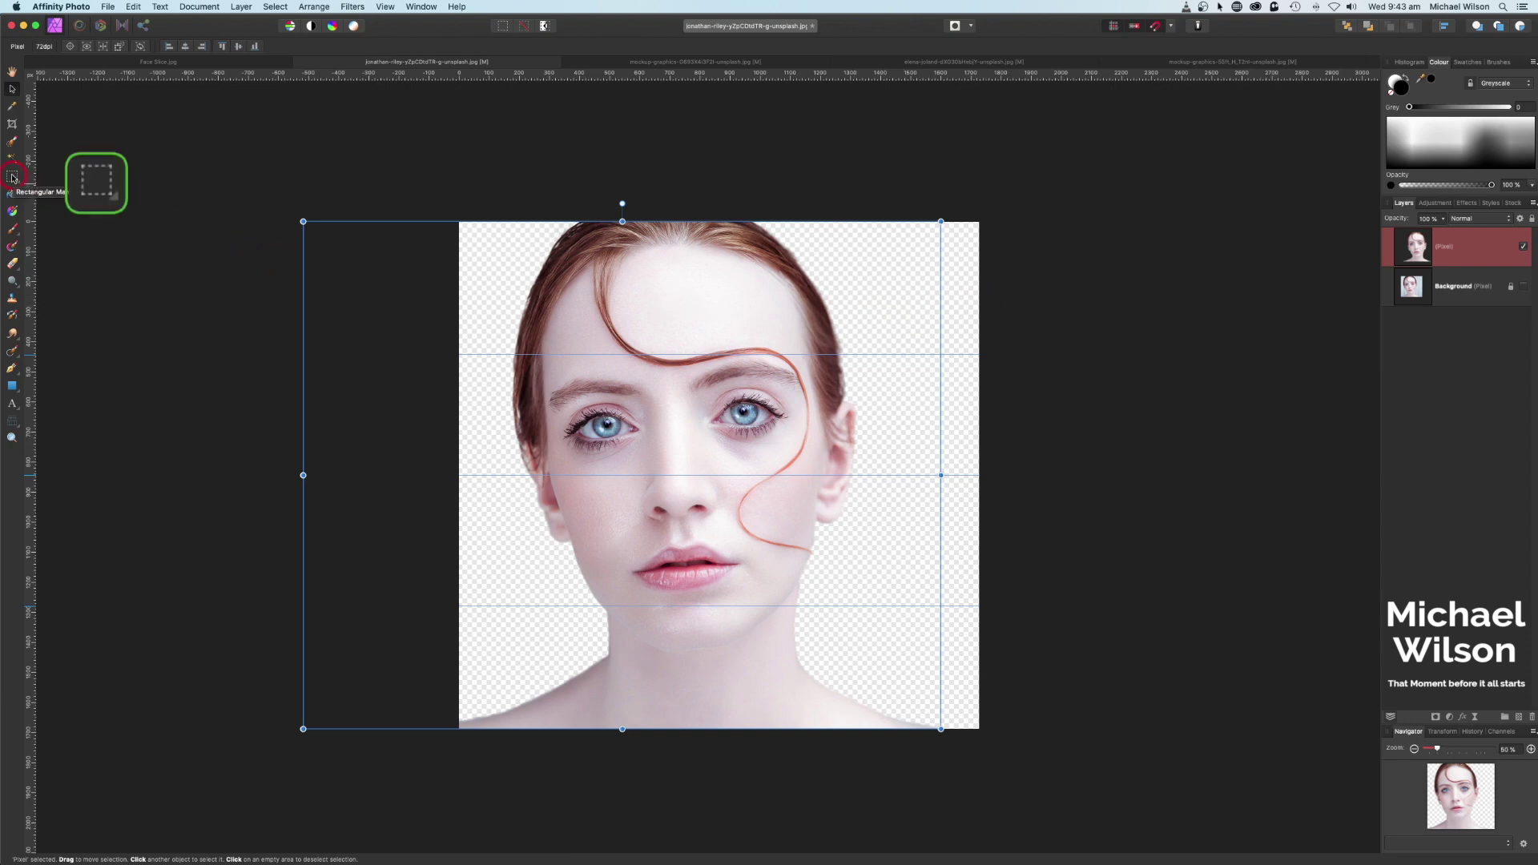
{"action": "left_click", "coordinate": [12, 177]}
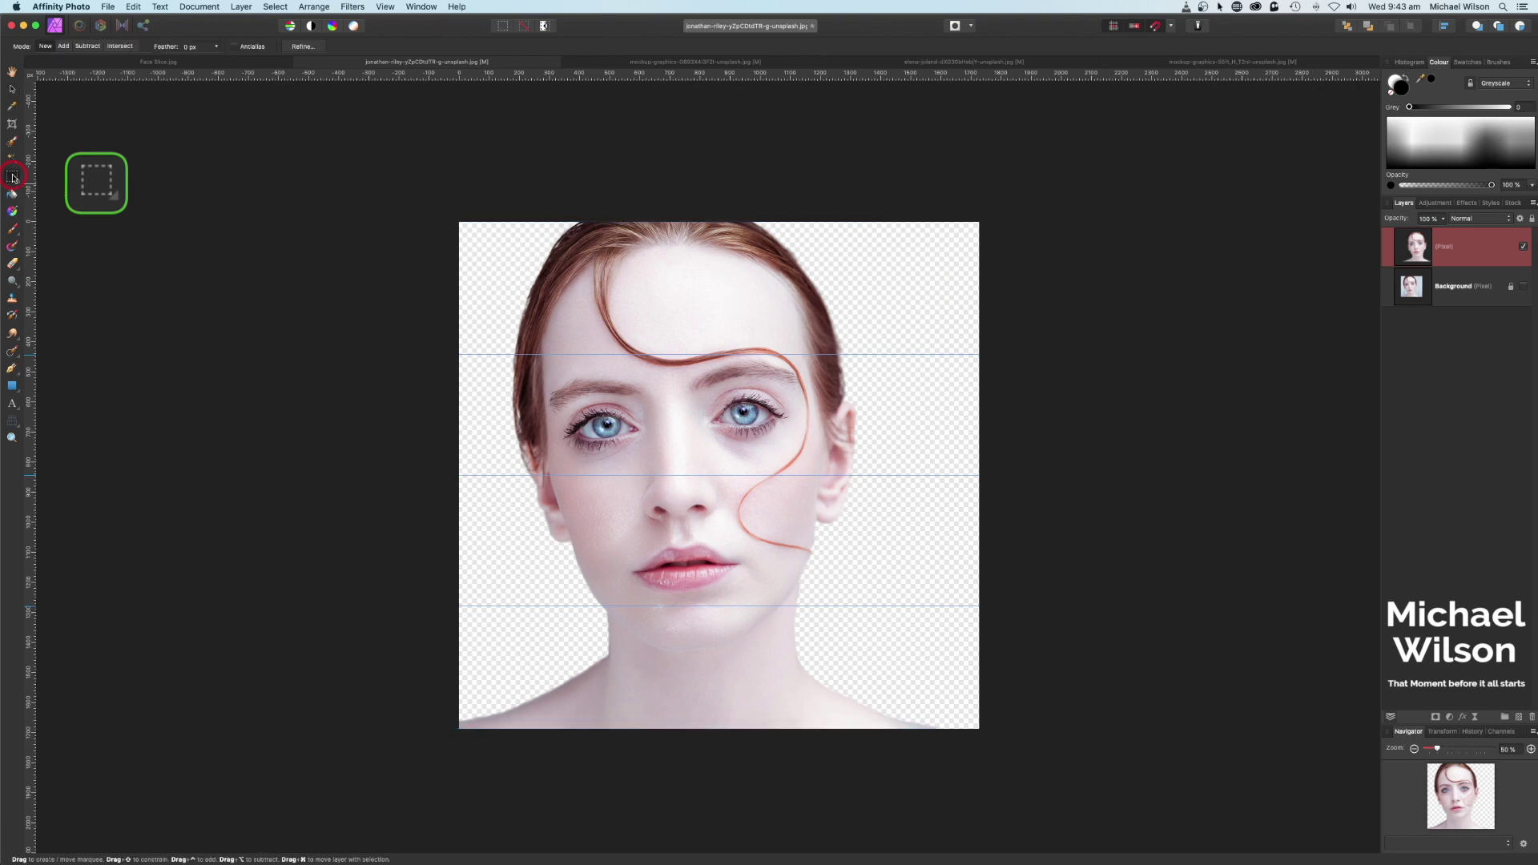
{"action": "left_click", "coordinate": [1158, 30]}
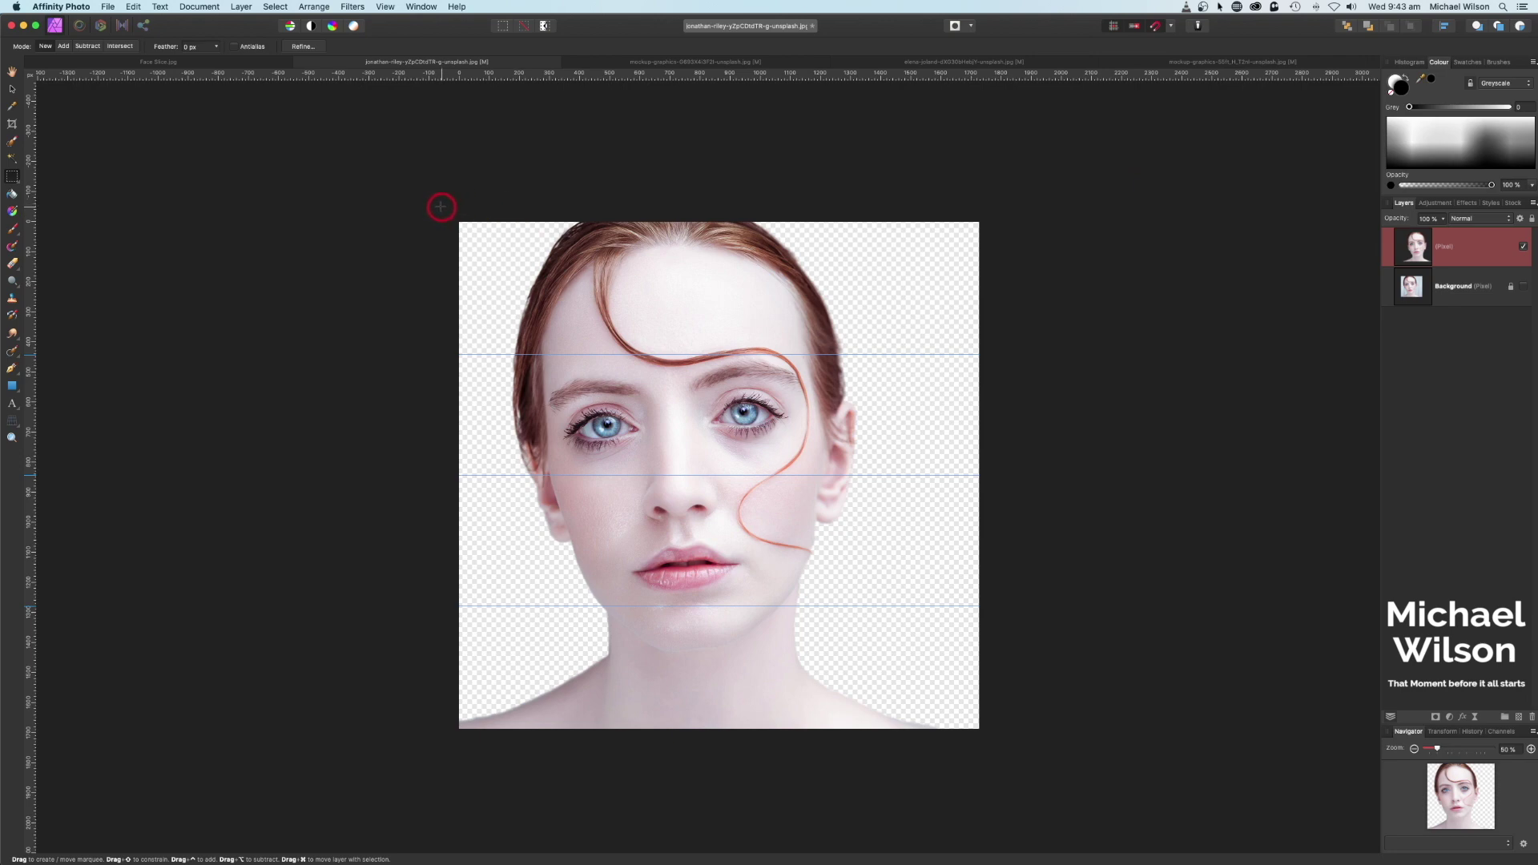
{"action": "left_click_drag", "start_coordinate": [441, 207], "coordinate": [984, 359]}
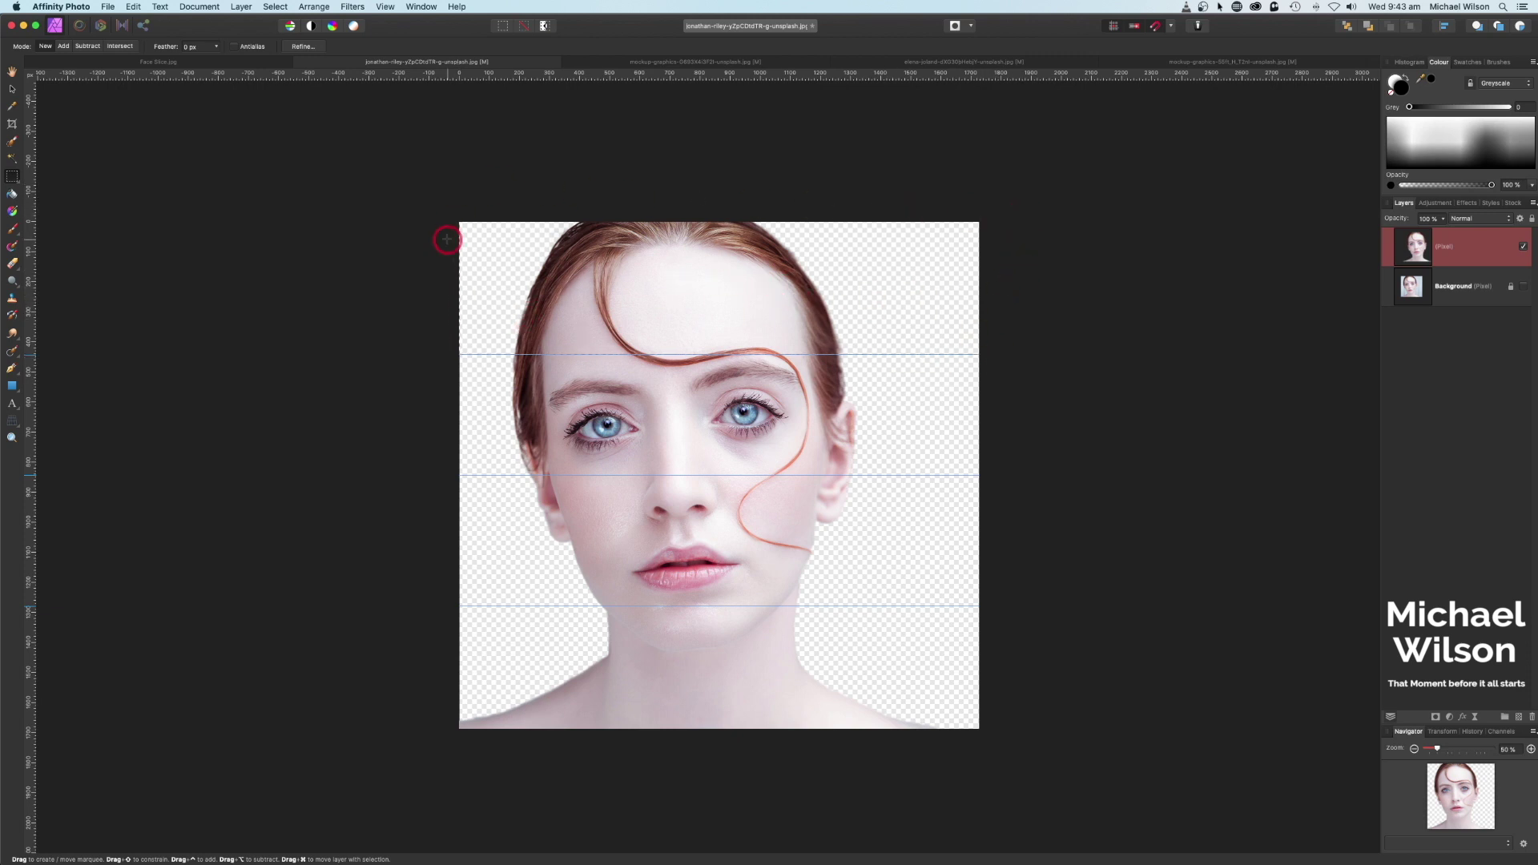
- Refine the top-band selection with 0% border width and output it to a new layer
{"action": "left_click", "coordinate": [307, 47]}
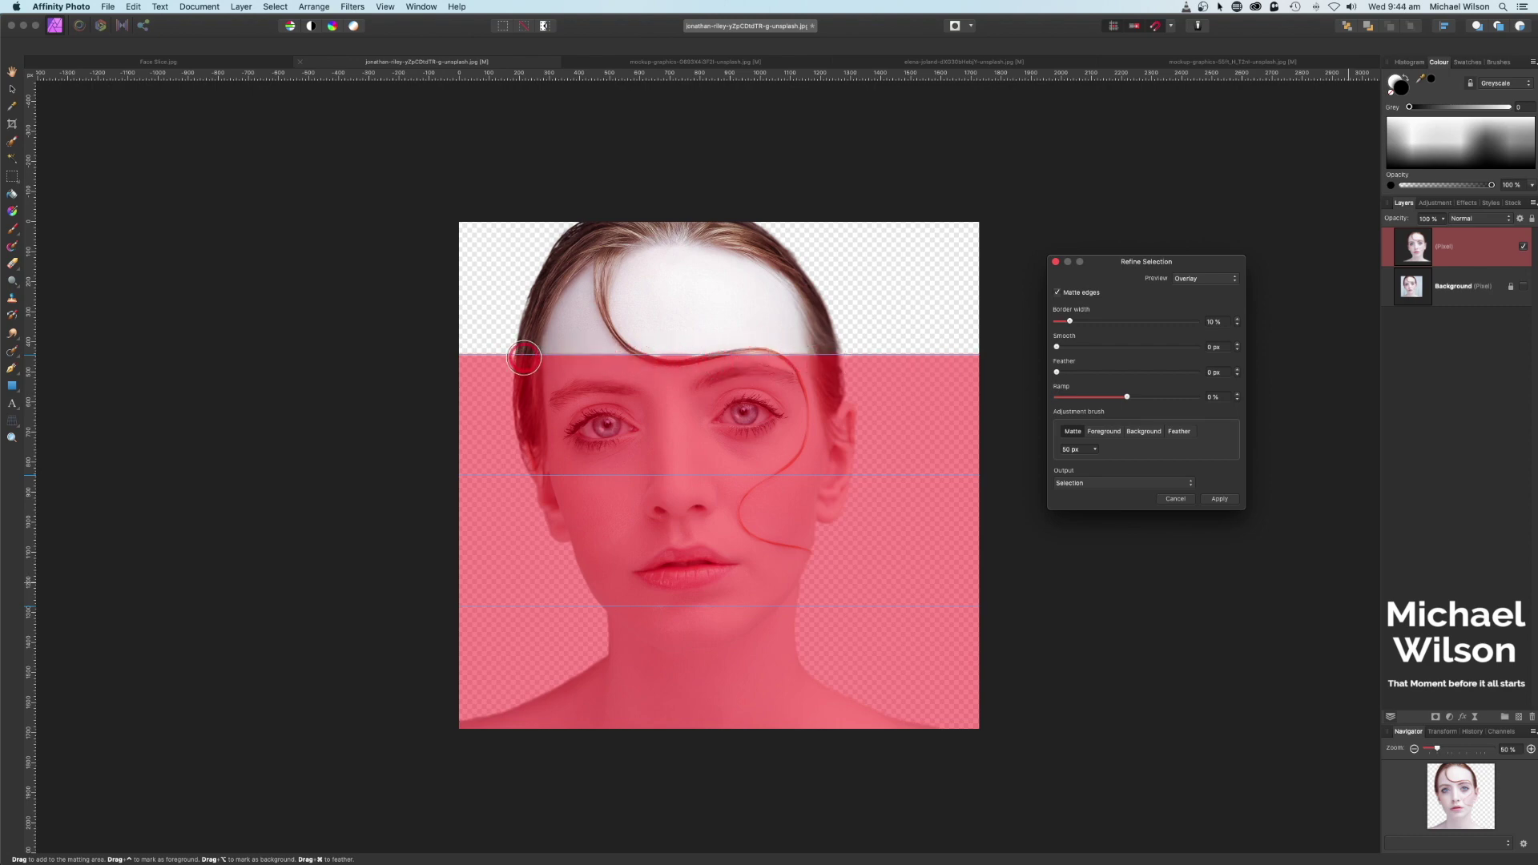
{"action": "left_click_drag", "start_coordinate": [1080, 321], "coordinate": [1056, 323]}
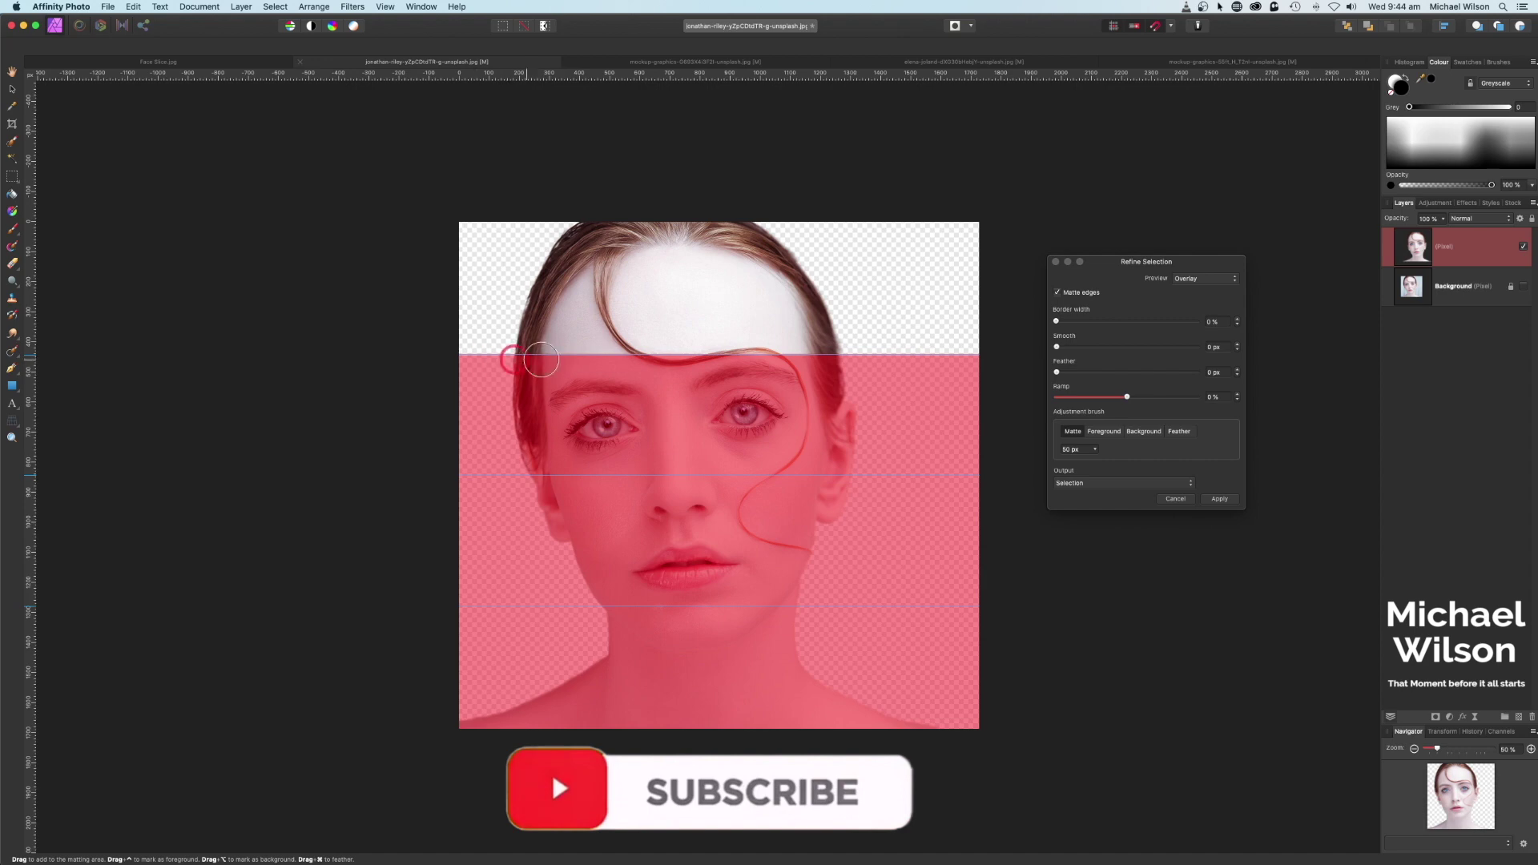
{"action": "left_click", "coordinate": [1067, 482]}
{"action": "left_click", "coordinate": [1082, 501]}
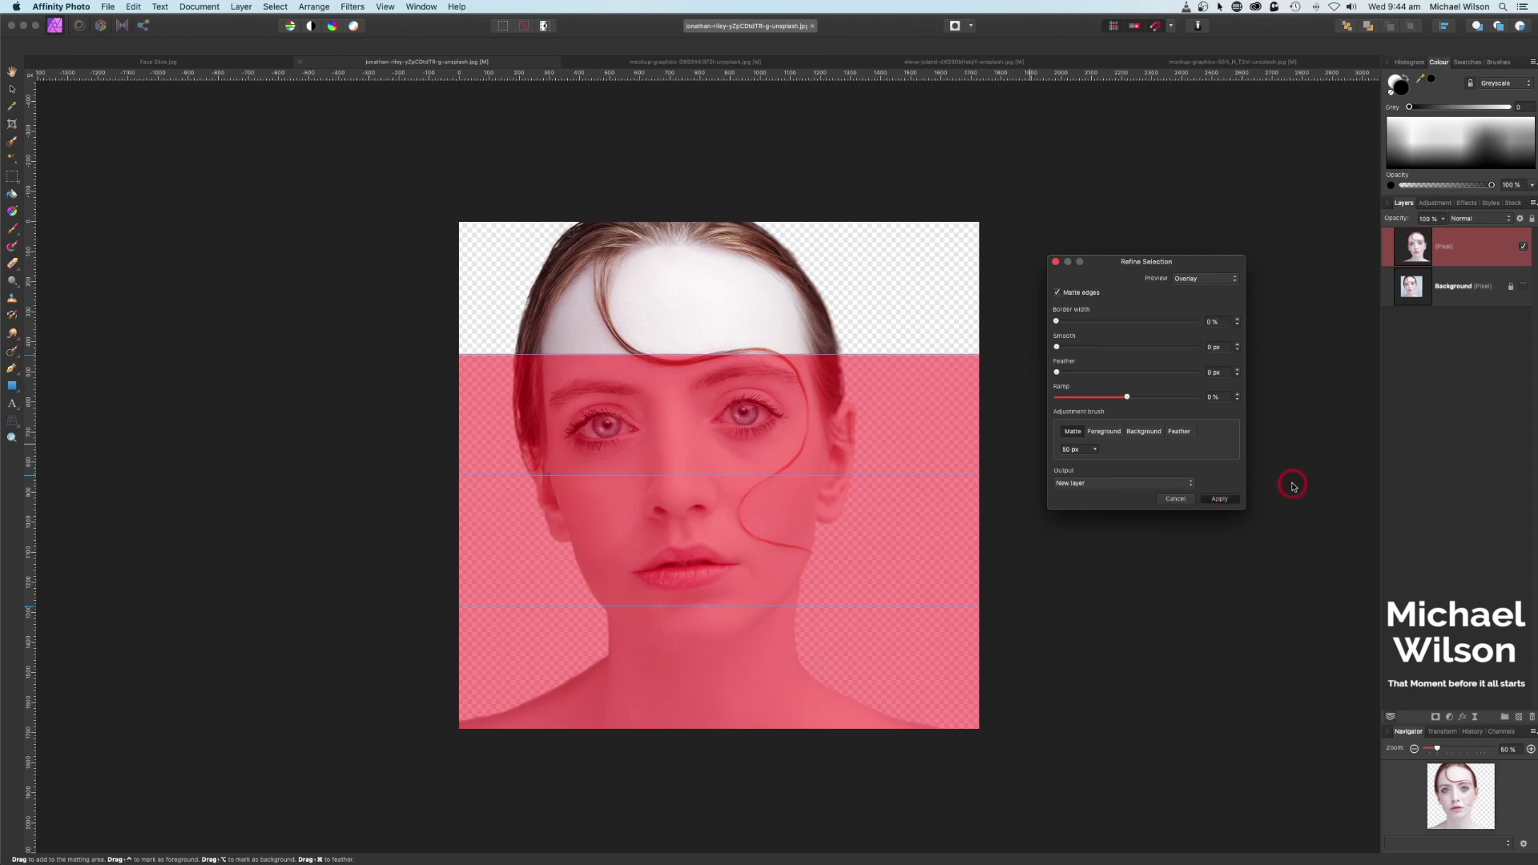
{"action": "key", "text": "Return"}
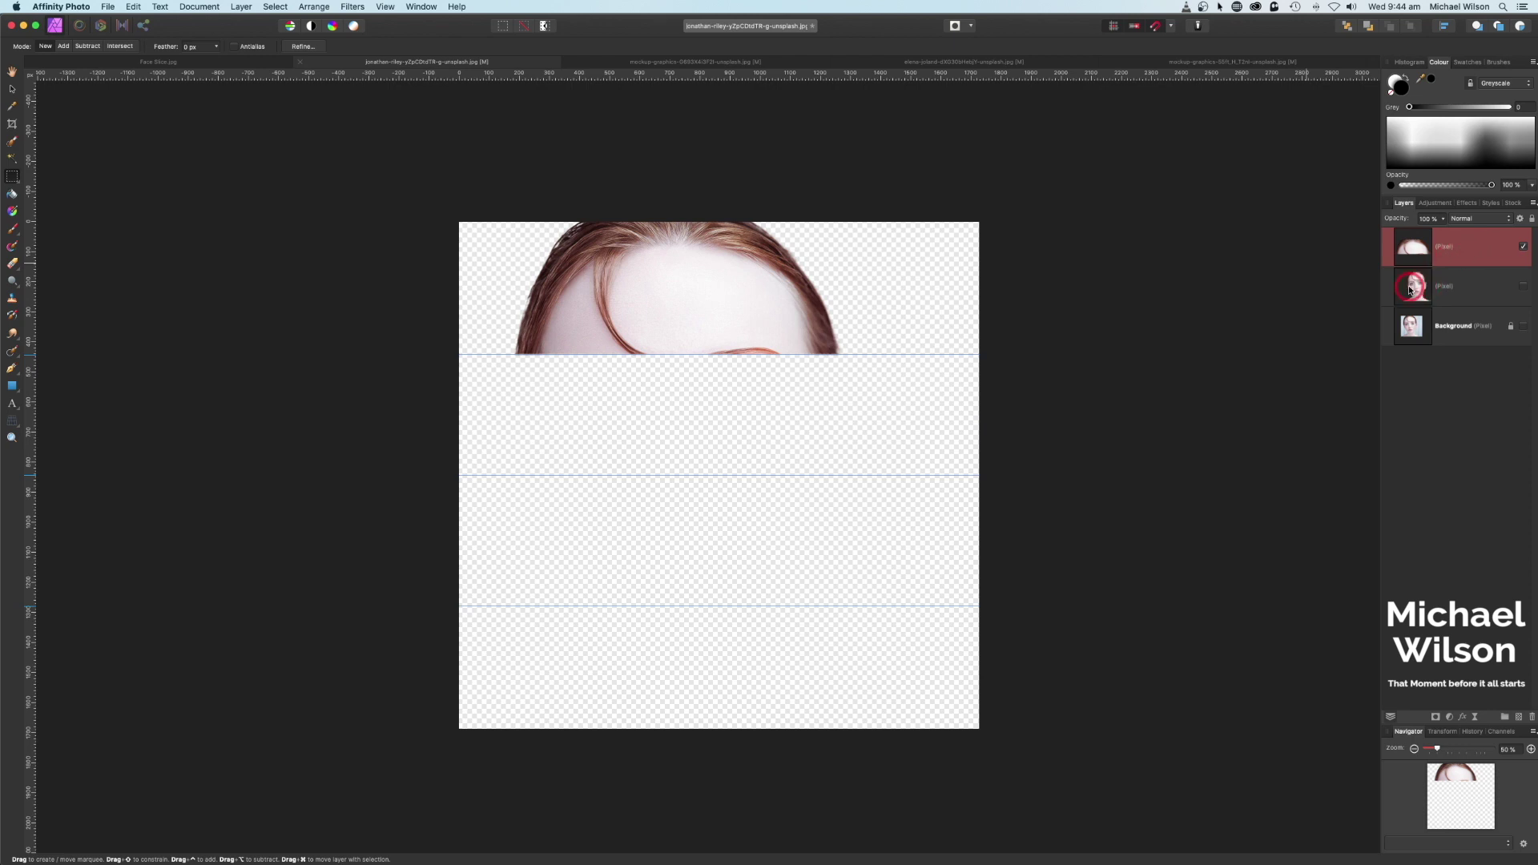
- Show the full cut-out layer and marquee the eye band between the first two guides
{"action": "left_click", "coordinate": [1449, 288]}
{"action": "left_click", "coordinate": [1524, 288]}
{"action": "left_click", "coordinate": [16, 177]}
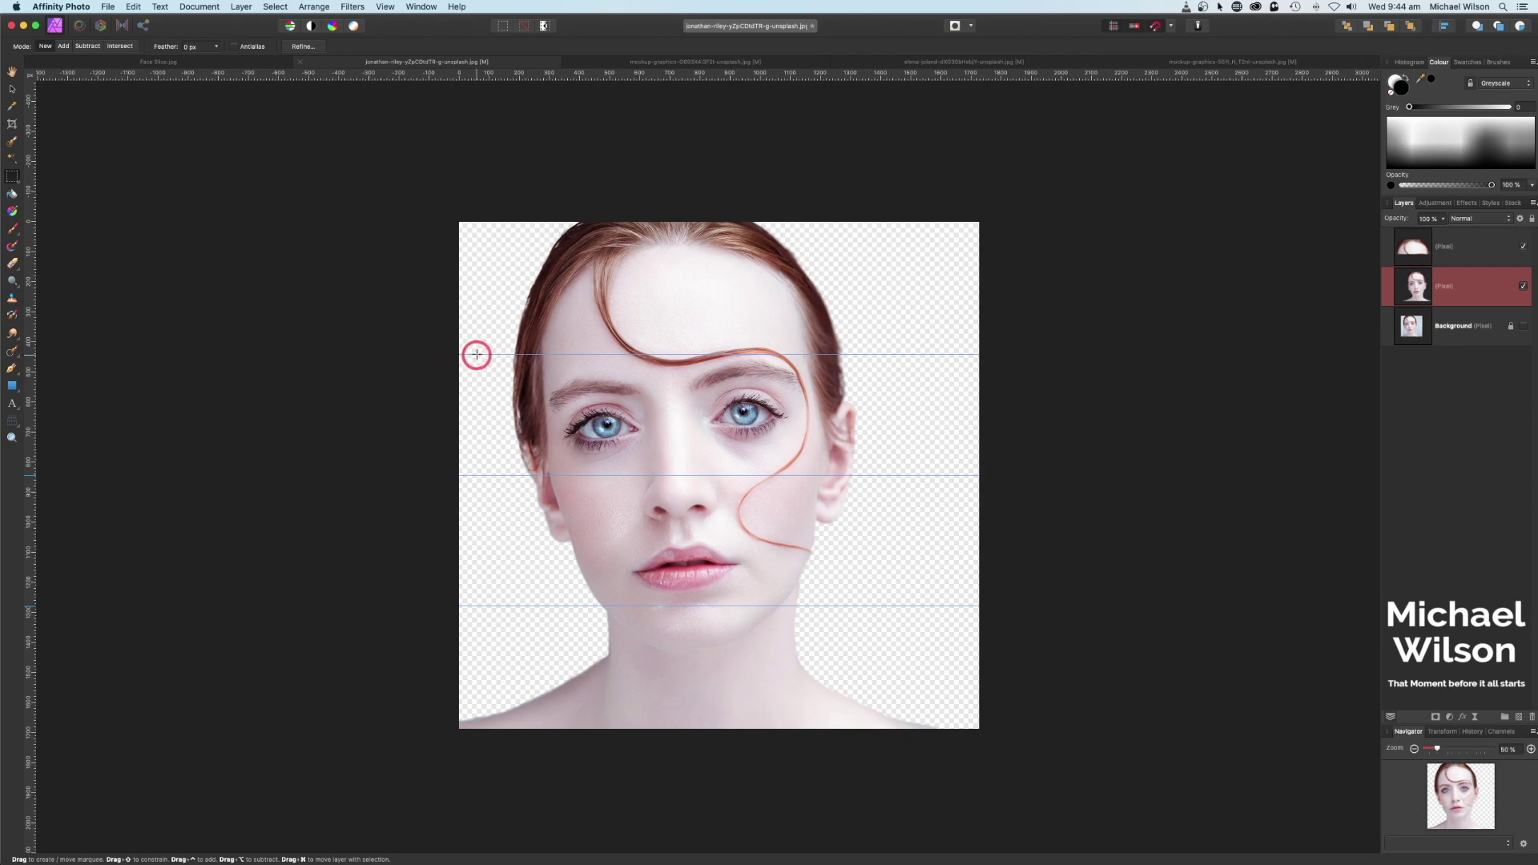
{"action": "left_click_drag", "start_coordinate": [465, 367], "coordinate": [982, 473]}
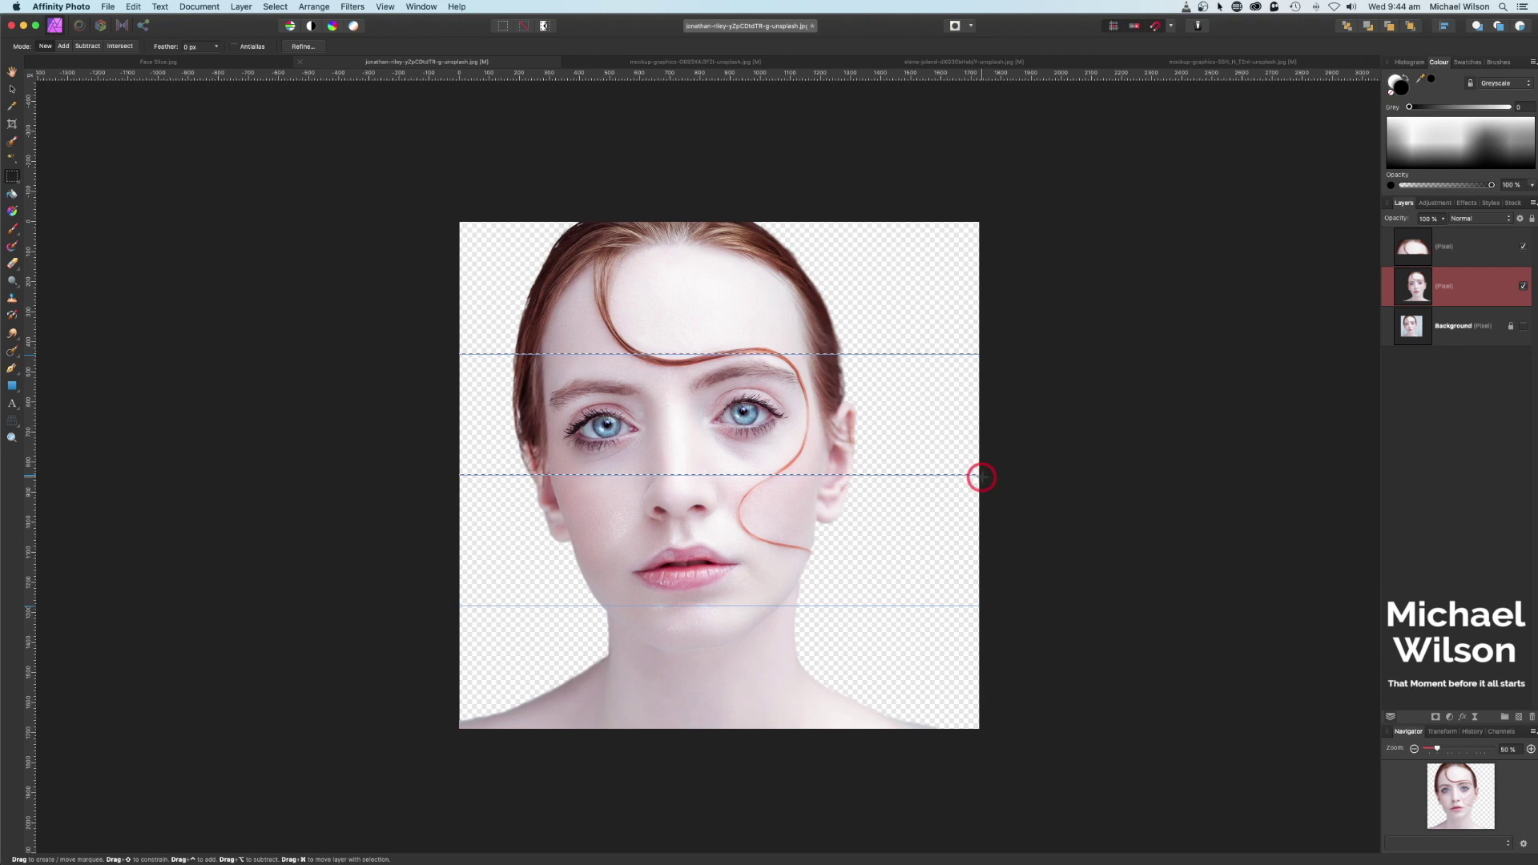
- Refine the eye-band selection with 0% border width, outputting it to a new layer
{"action": "left_click", "coordinate": [303, 47]}
{"action": "left_click_drag", "start_coordinate": [1272, 598], "coordinate": [1161, 321]}
{"action": "left_click_drag", "start_coordinate": [1078, 374], "coordinate": [782, 357]}
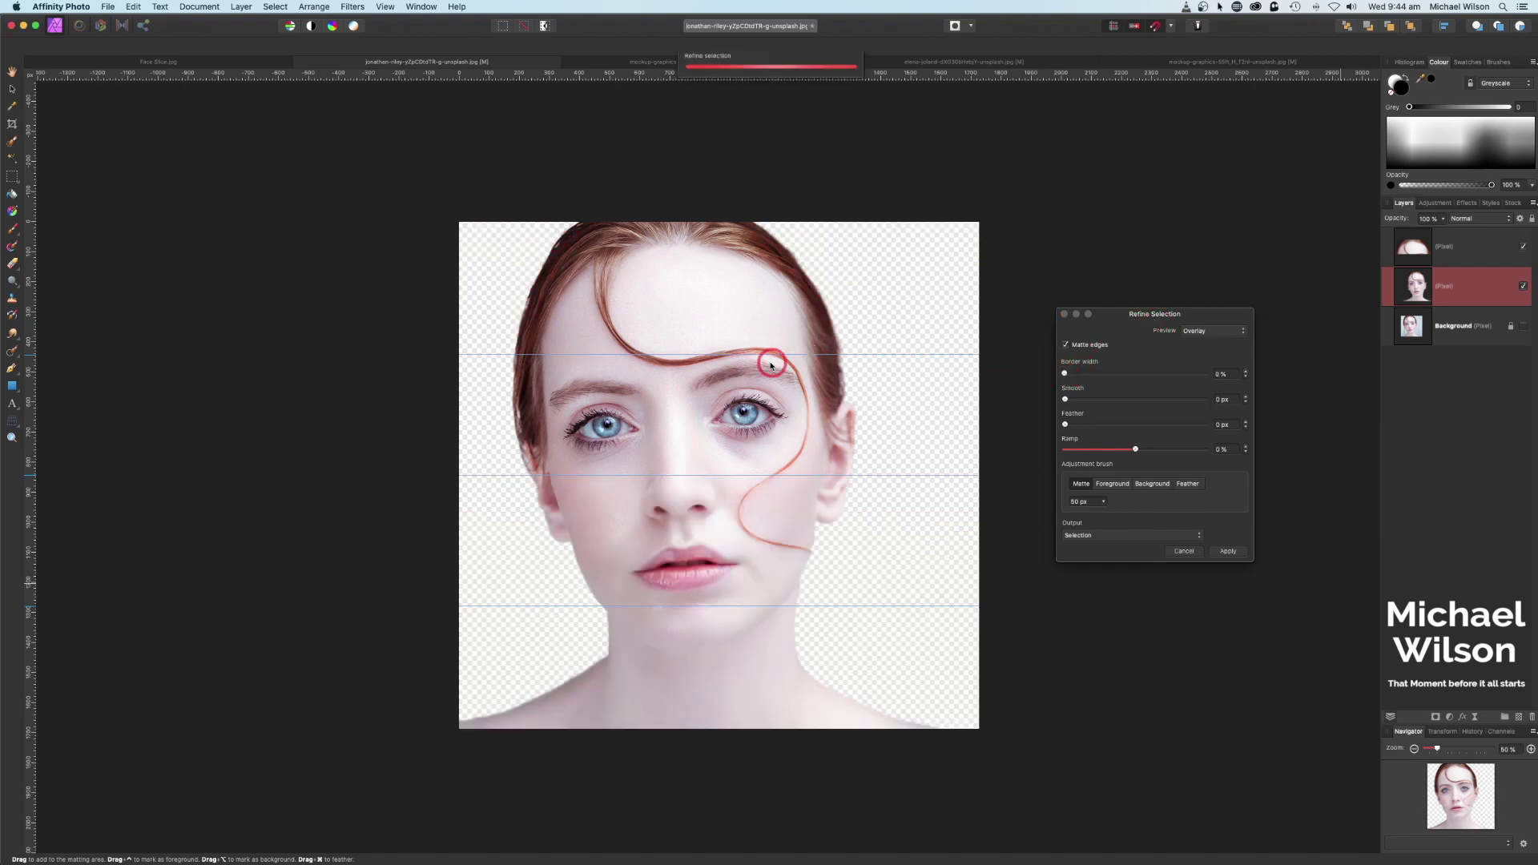
{"action": "left_click", "coordinate": [1089, 535]}
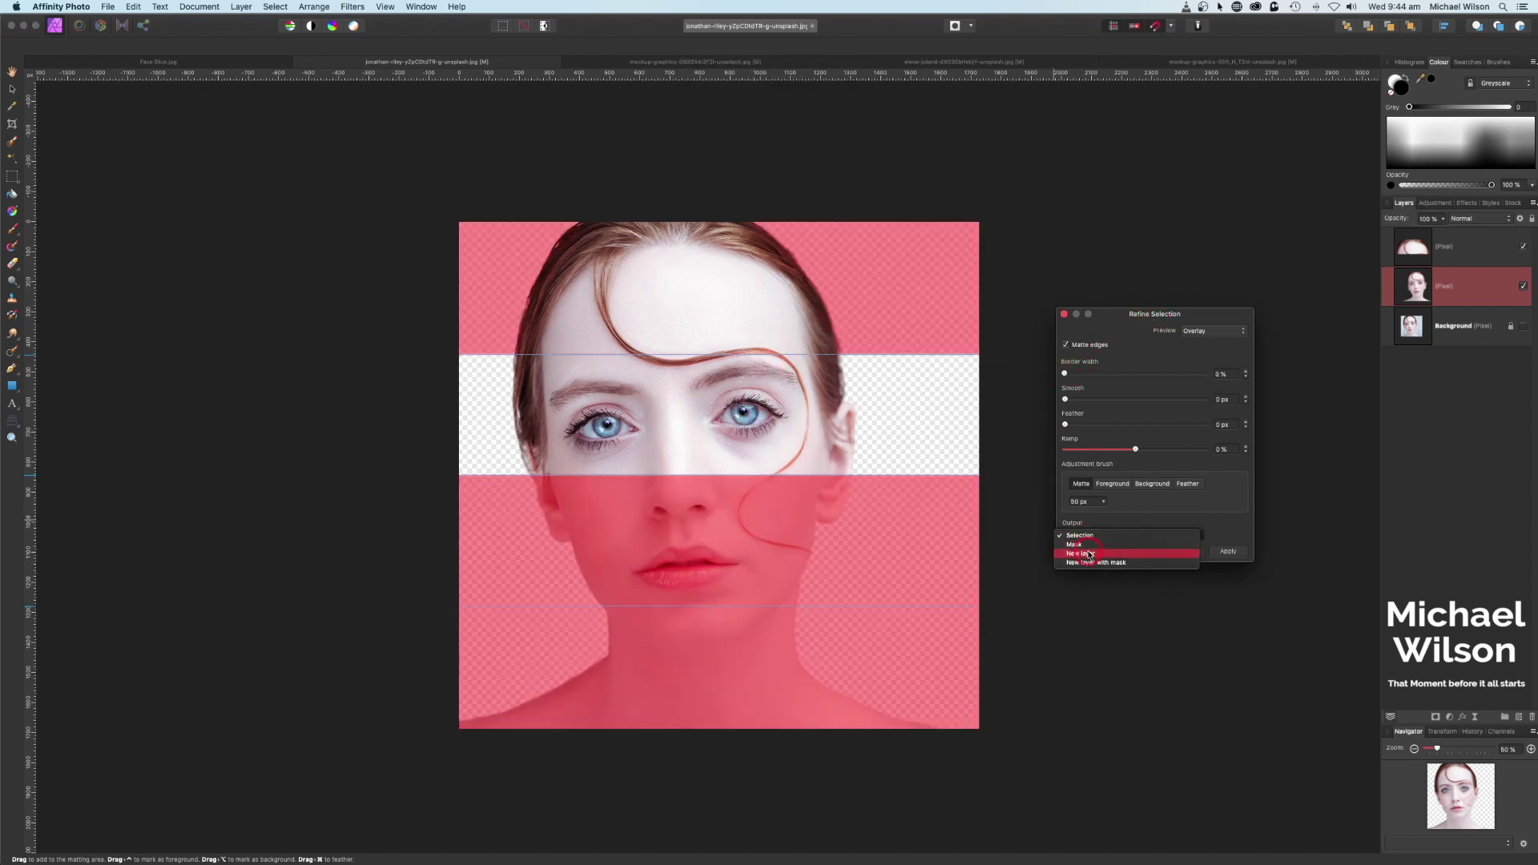
{"action": "left_click", "coordinate": [1091, 554]}
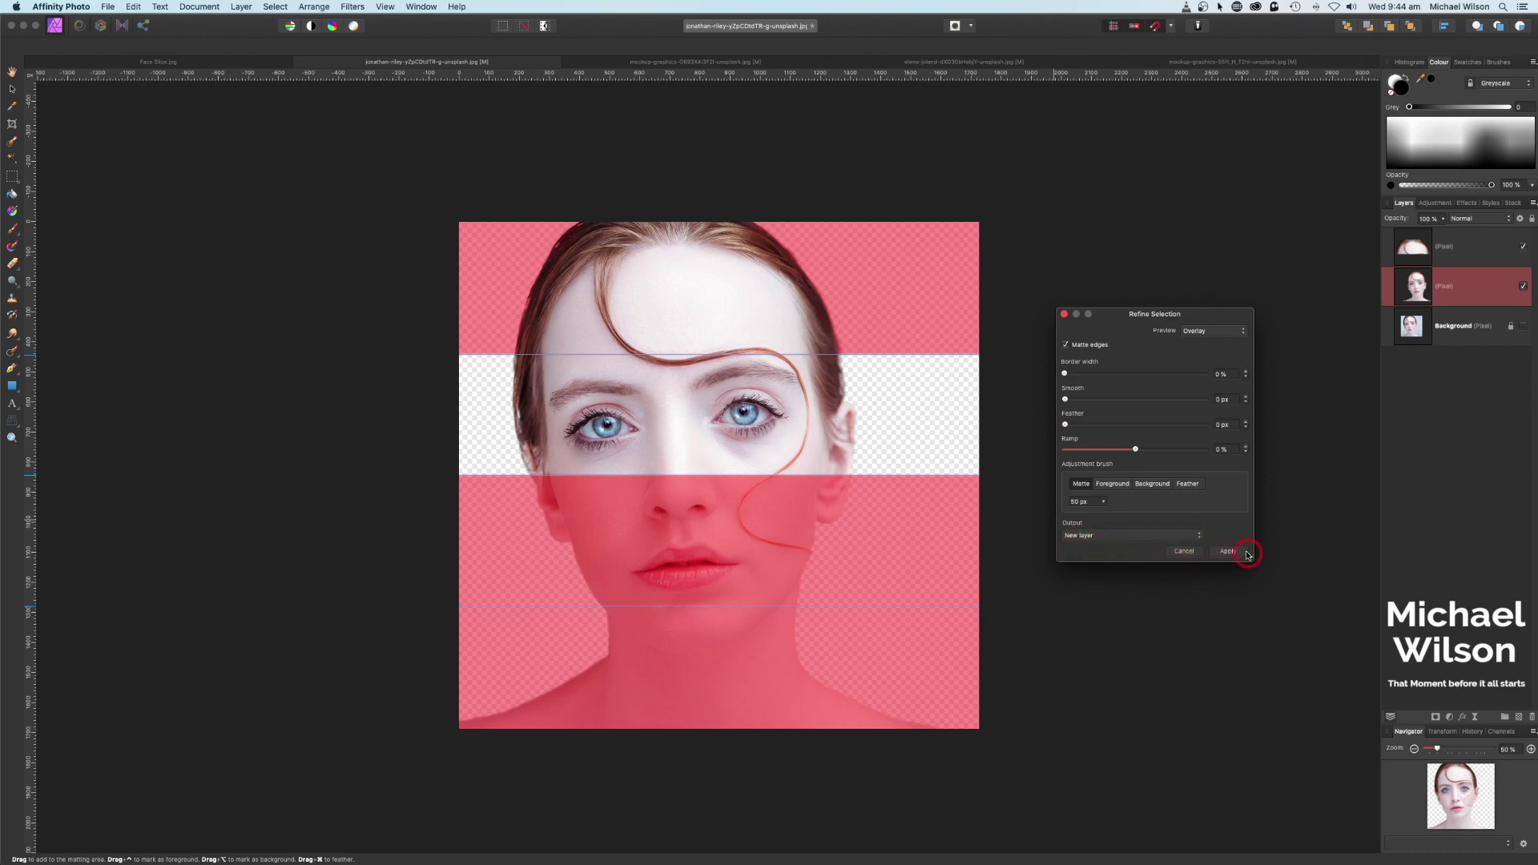
{"action": "key", "text": "Return"}
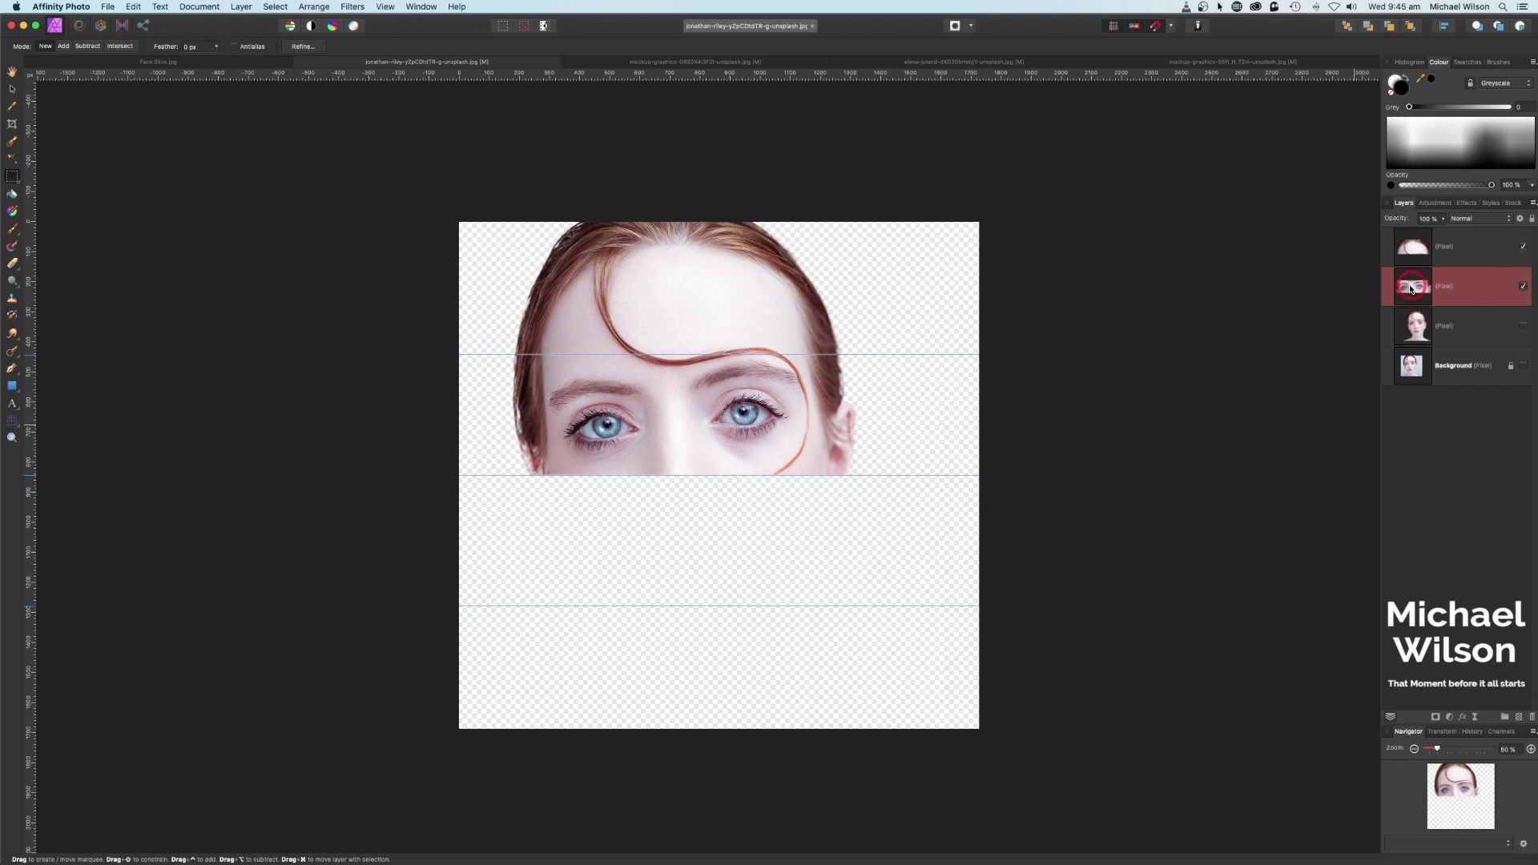
- Show the face layer and marquee the band between the middle and lower guides
{"action": "left_click", "coordinate": [1438, 328]}
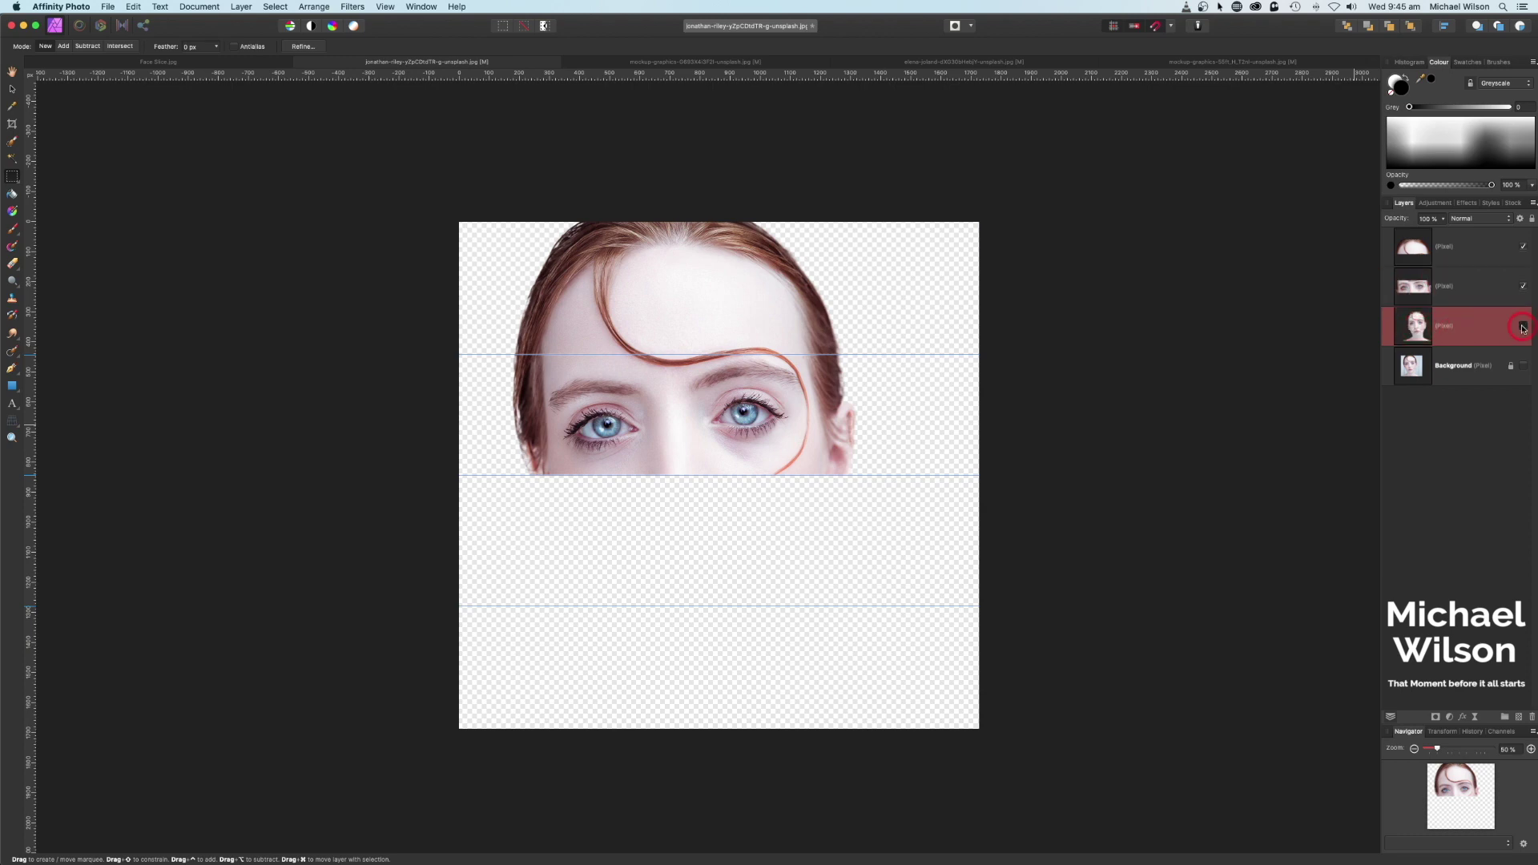
{"action": "left_click", "coordinate": [1523, 327]}
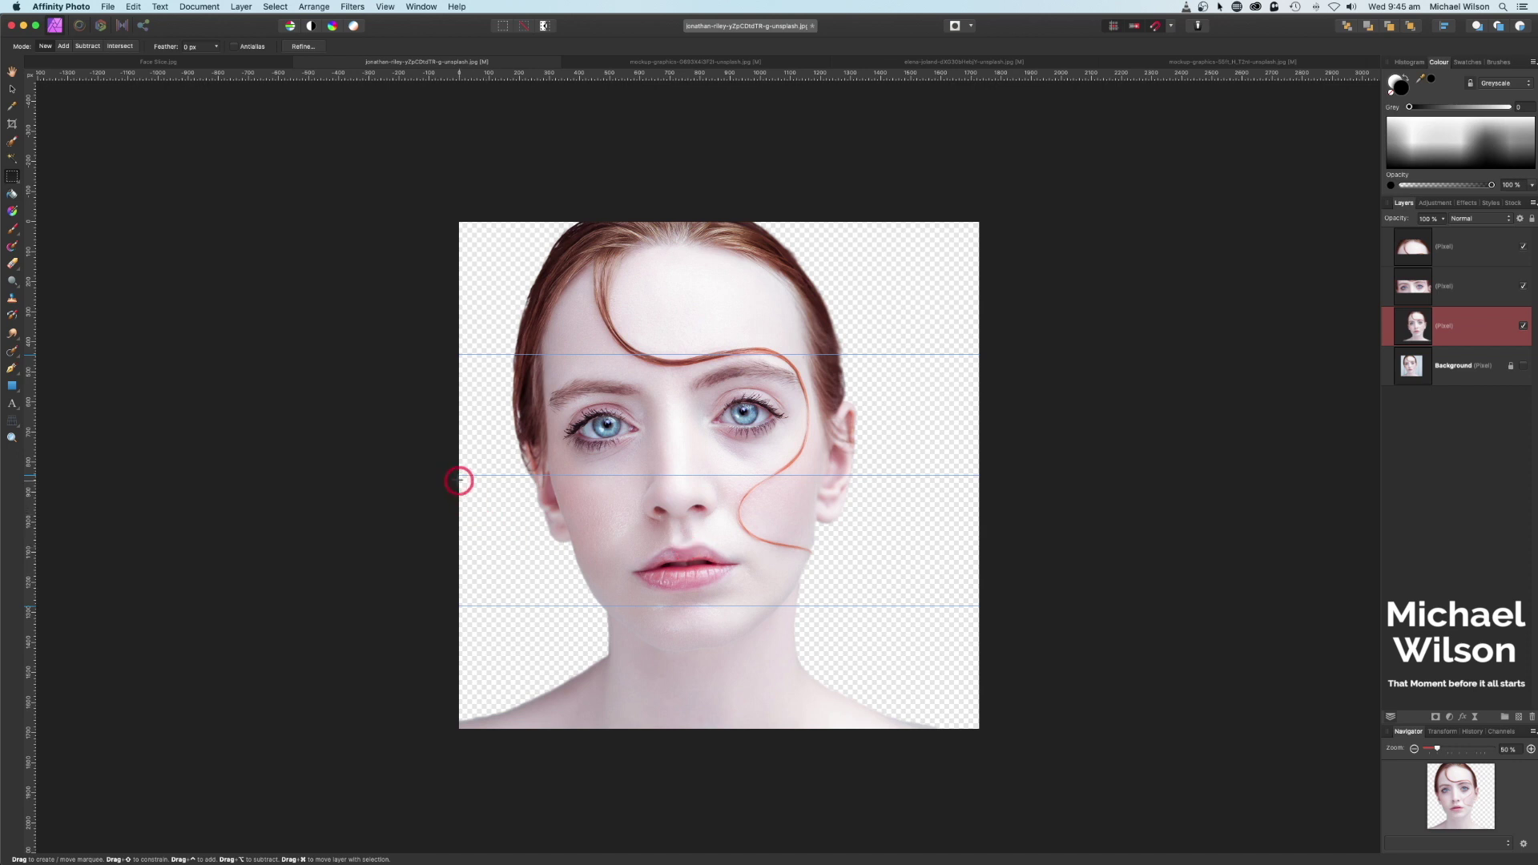
{"action": "left_click_drag", "start_coordinate": [456, 475], "coordinate": [984, 607]}
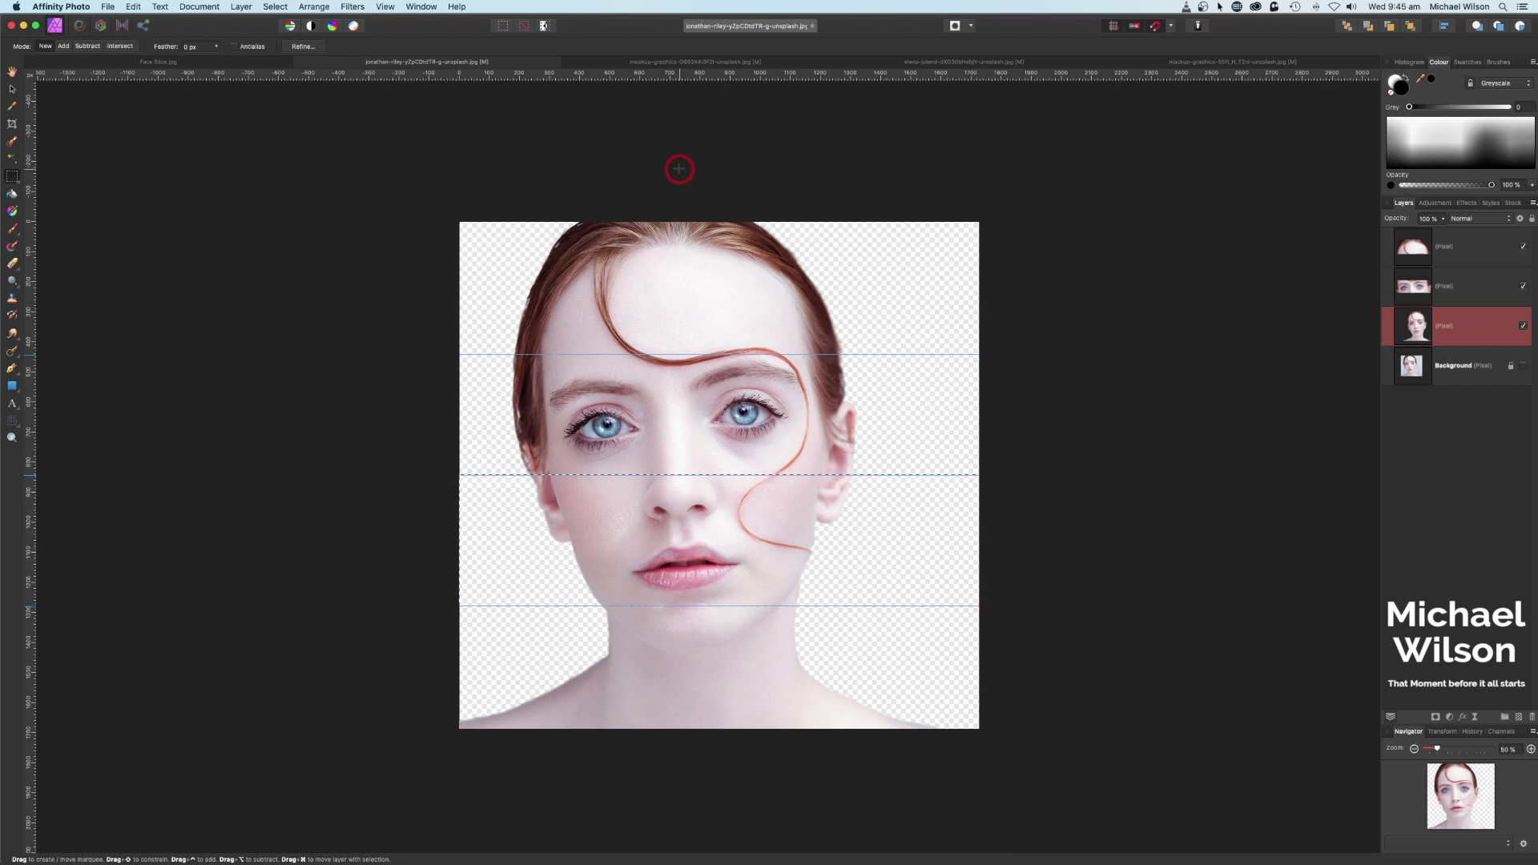
- Refine the nose-and-mouth selection with 0% border width, outputting it to a new layer
{"action": "left_click", "coordinate": [304, 47]}
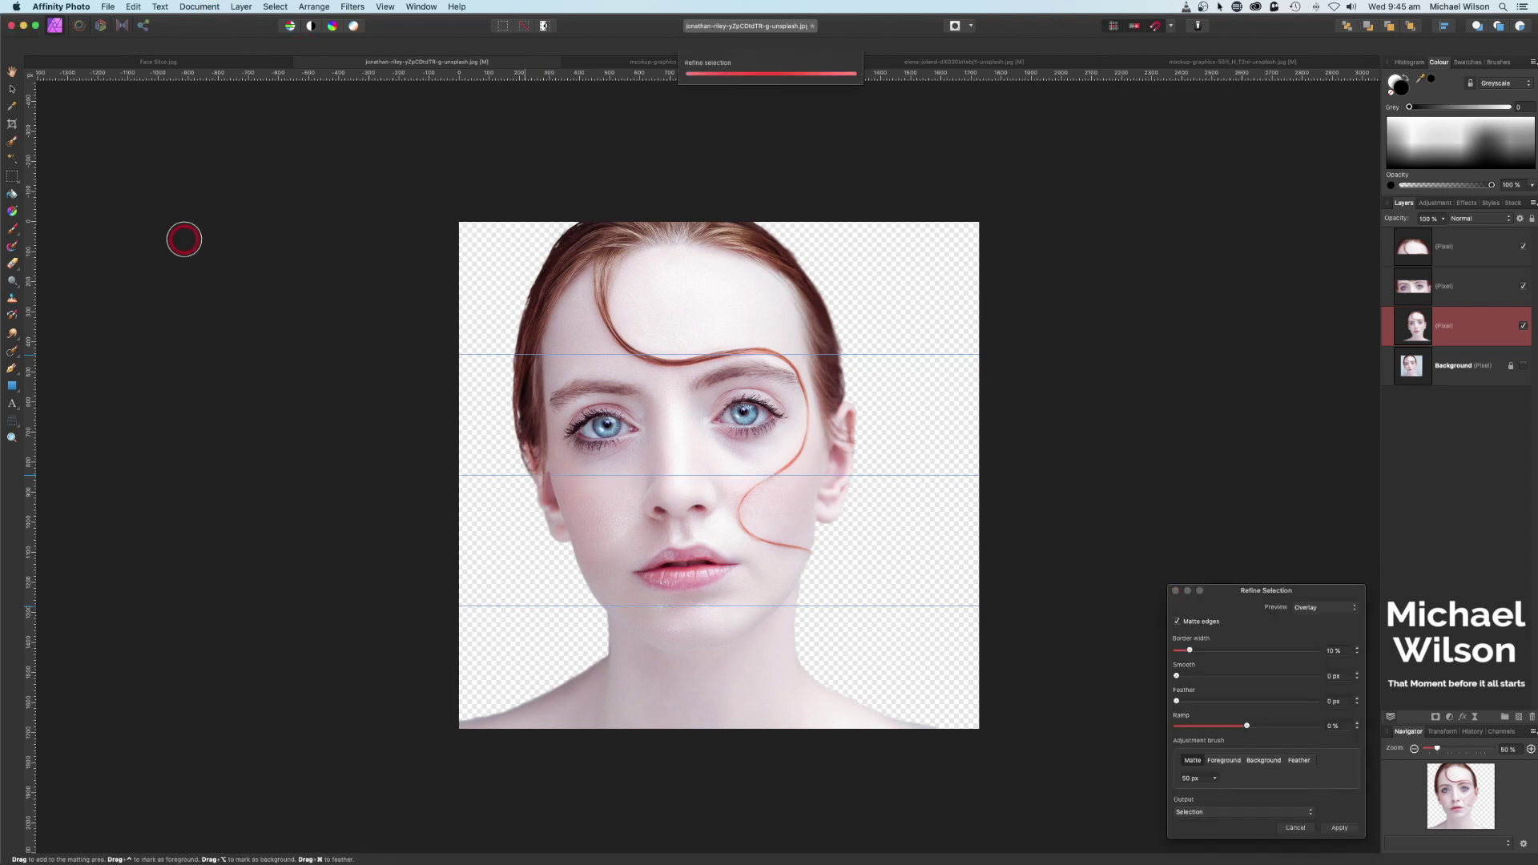
{"action": "left_click_drag", "start_coordinate": [1329, 592], "coordinate": [1168, 324]}
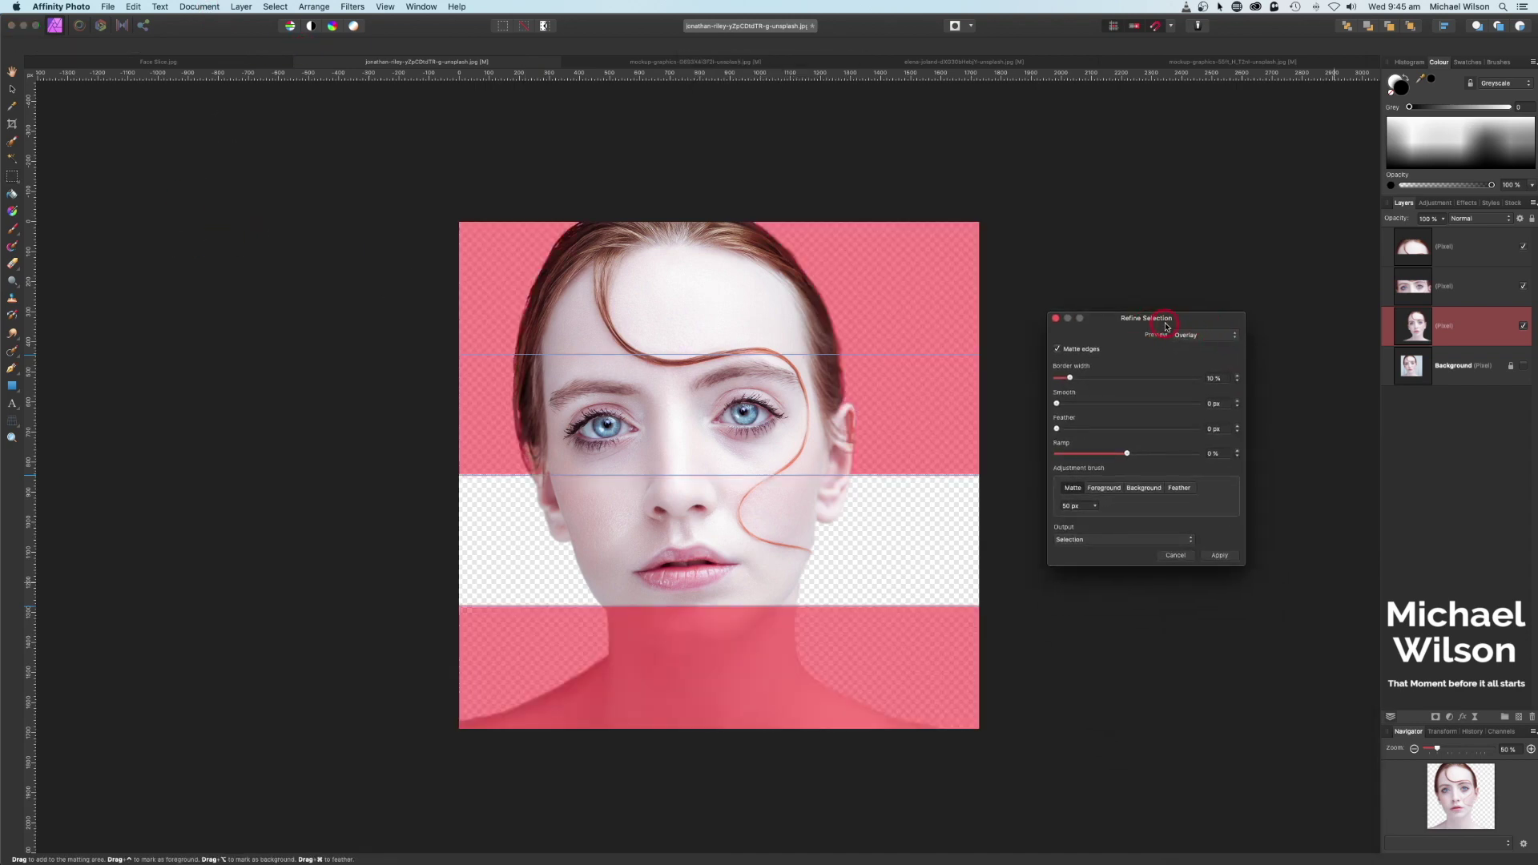
{"action": "left_click_drag", "start_coordinate": [1069, 381], "coordinate": [1055, 378]}
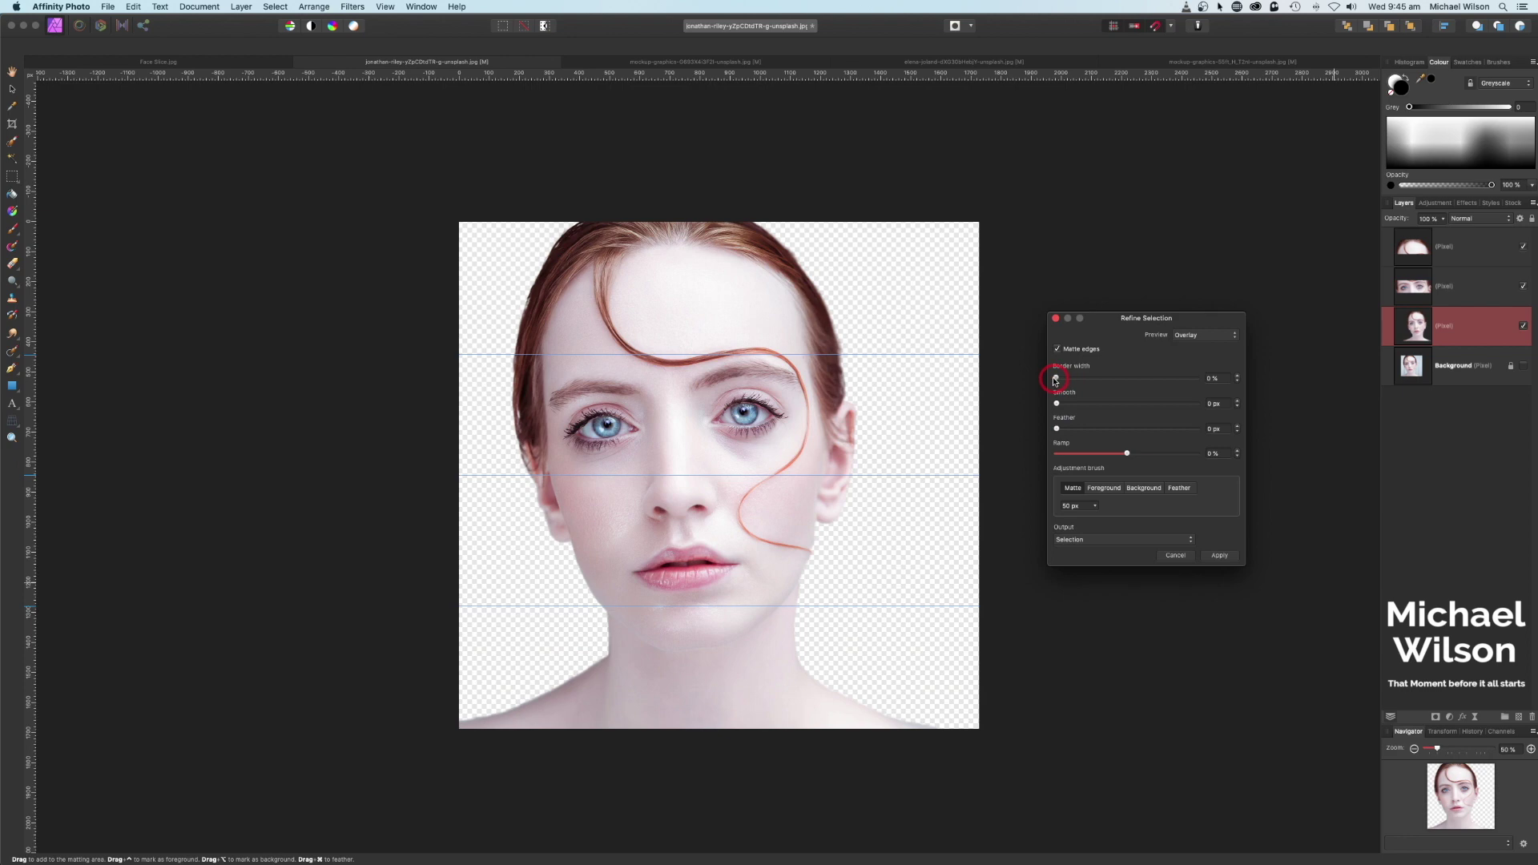
{"action": "left_click", "coordinate": [1086, 544]}
{"action": "left_click", "coordinate": [1073, 560]}
{"action": "left_click", "coordinate": [1217, 559]}
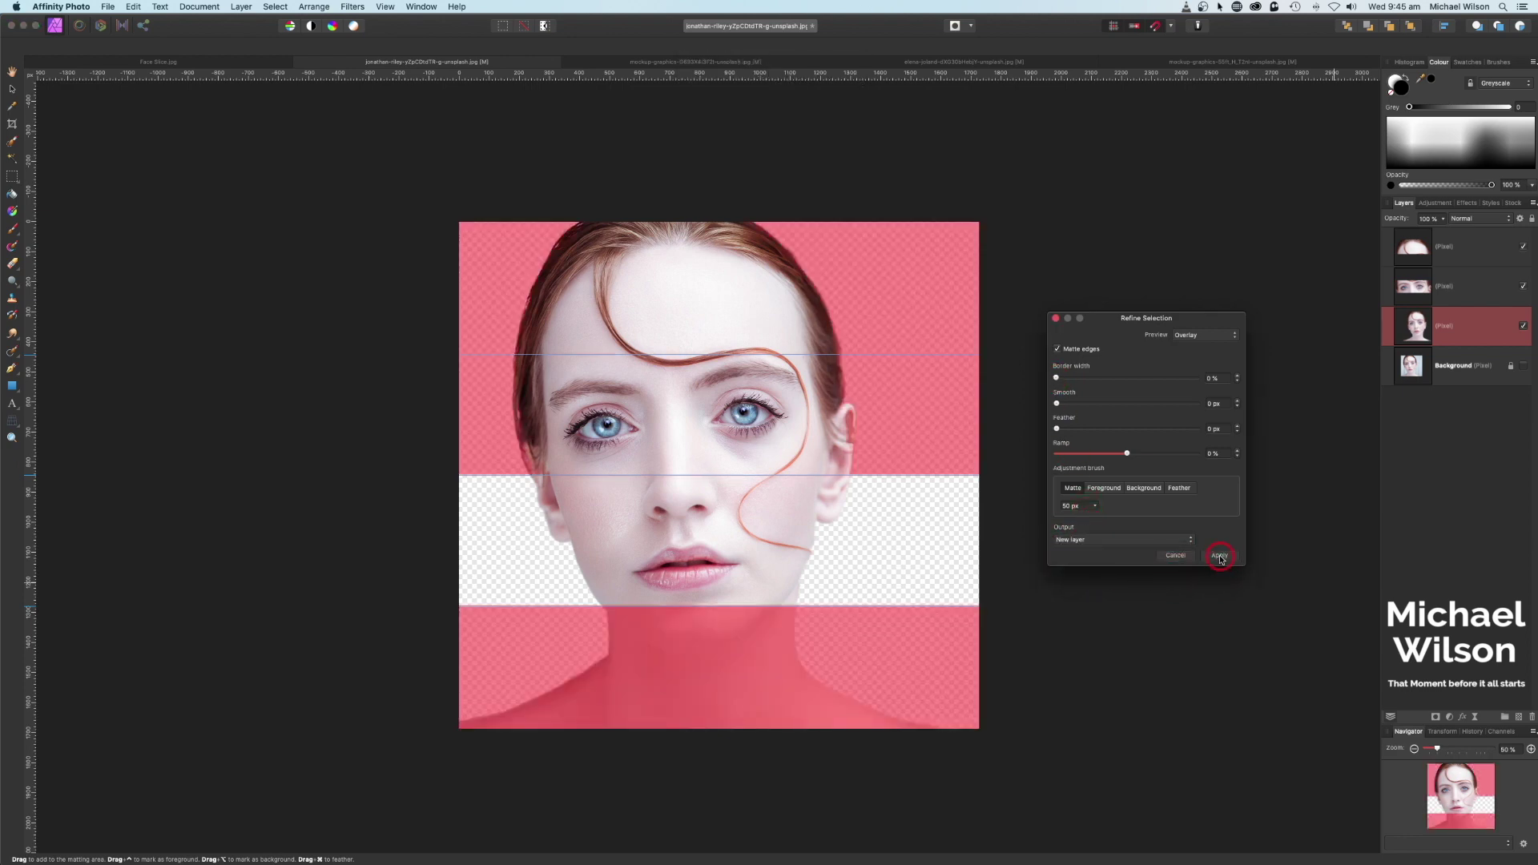
{"action": "left_click", "coordinate": [1416, 371]}
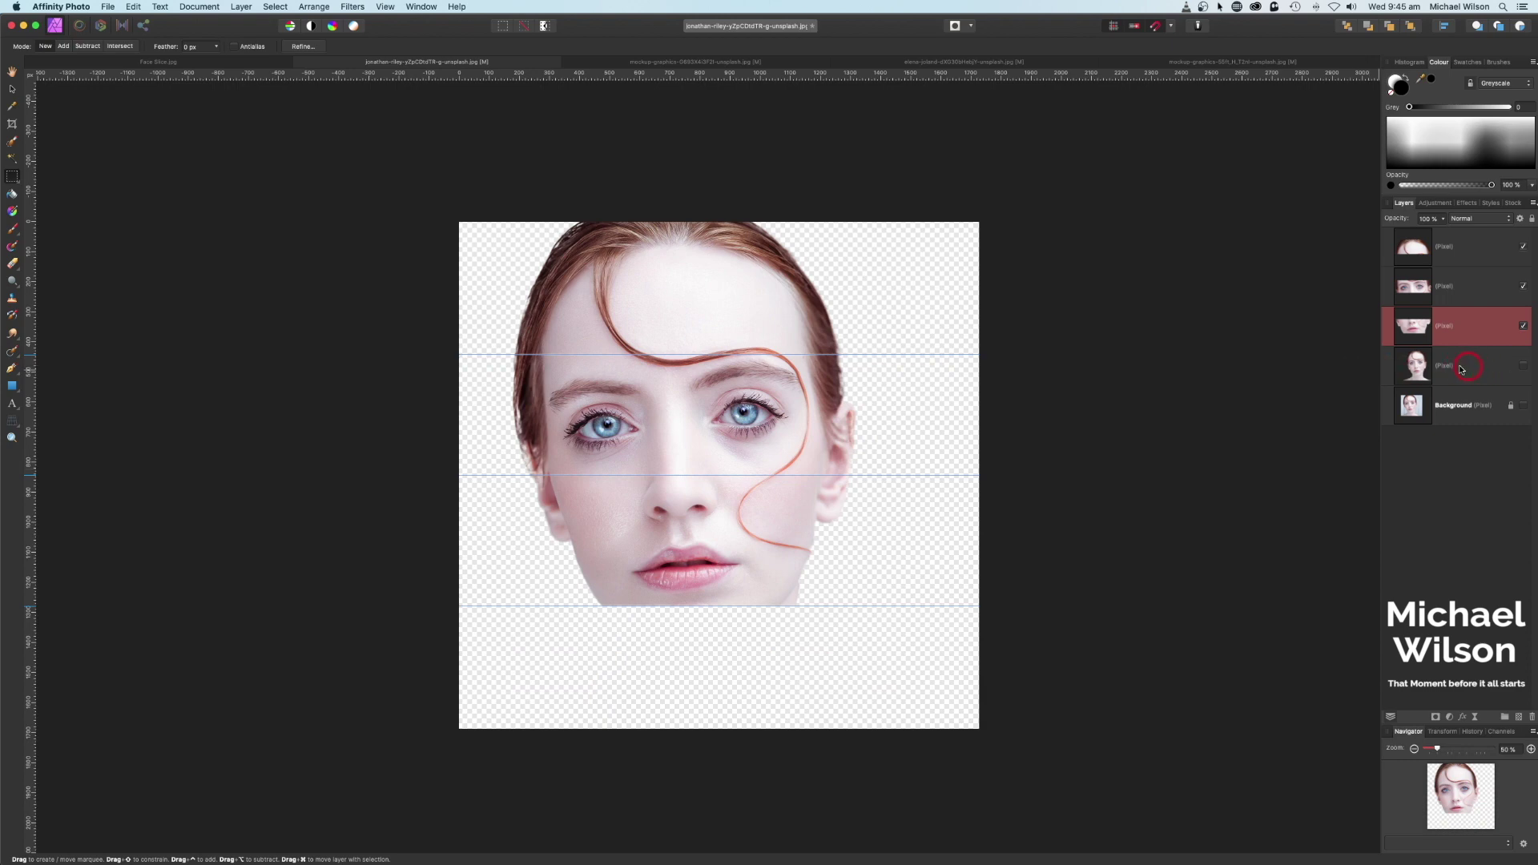
- Show the full portrait layer and marquee the bottom strip below the lower guide
{"action": "left_click", "coordinate": [1443, 371]}
{"action": "left_click", "coordinate": [1389, 367]}
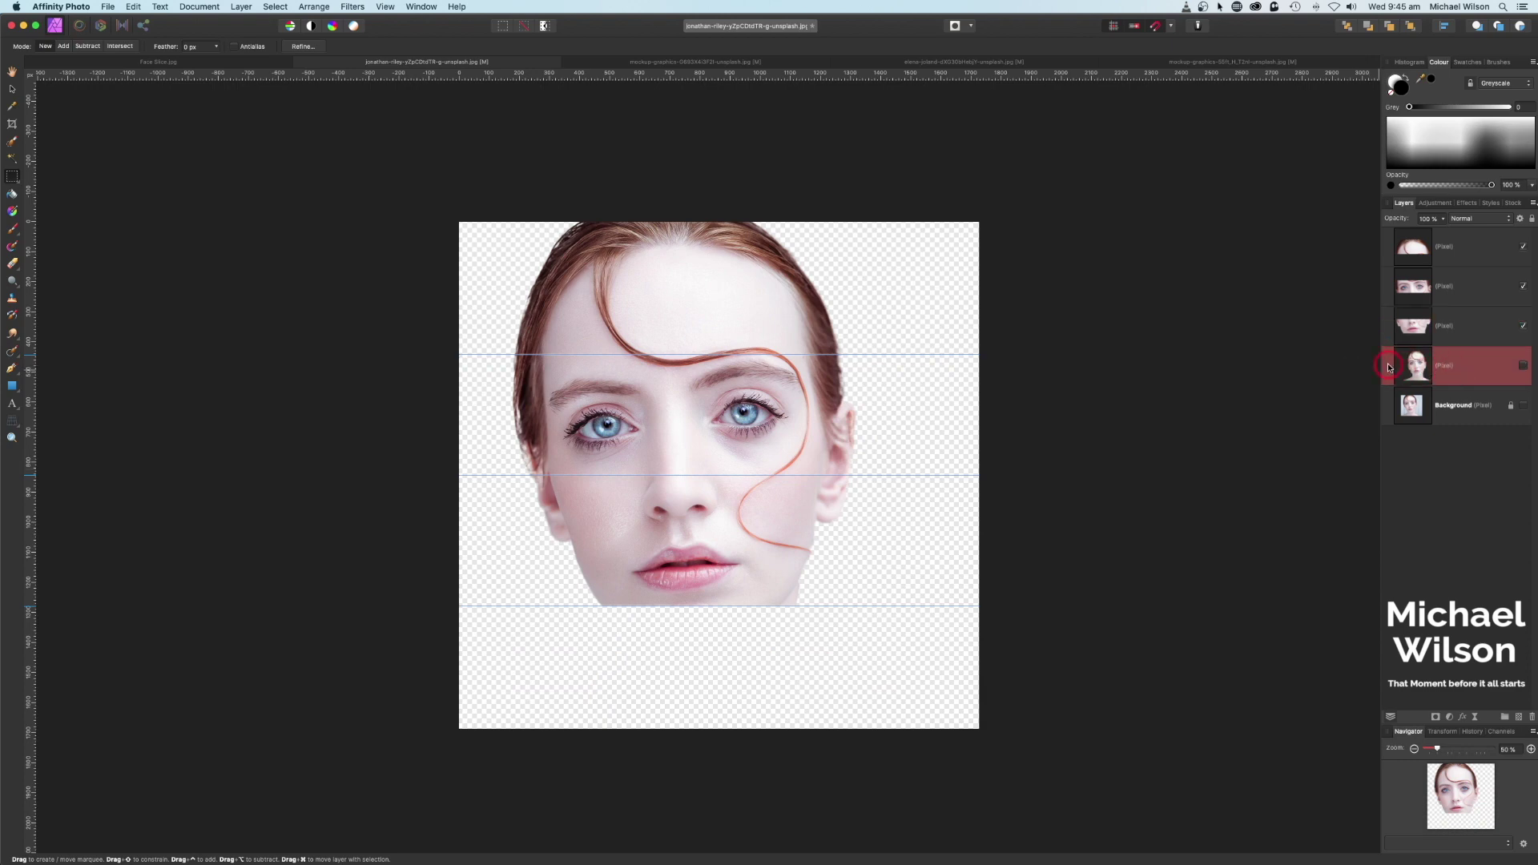
{"action": "left_click", "coordinate": [1523, 367]}
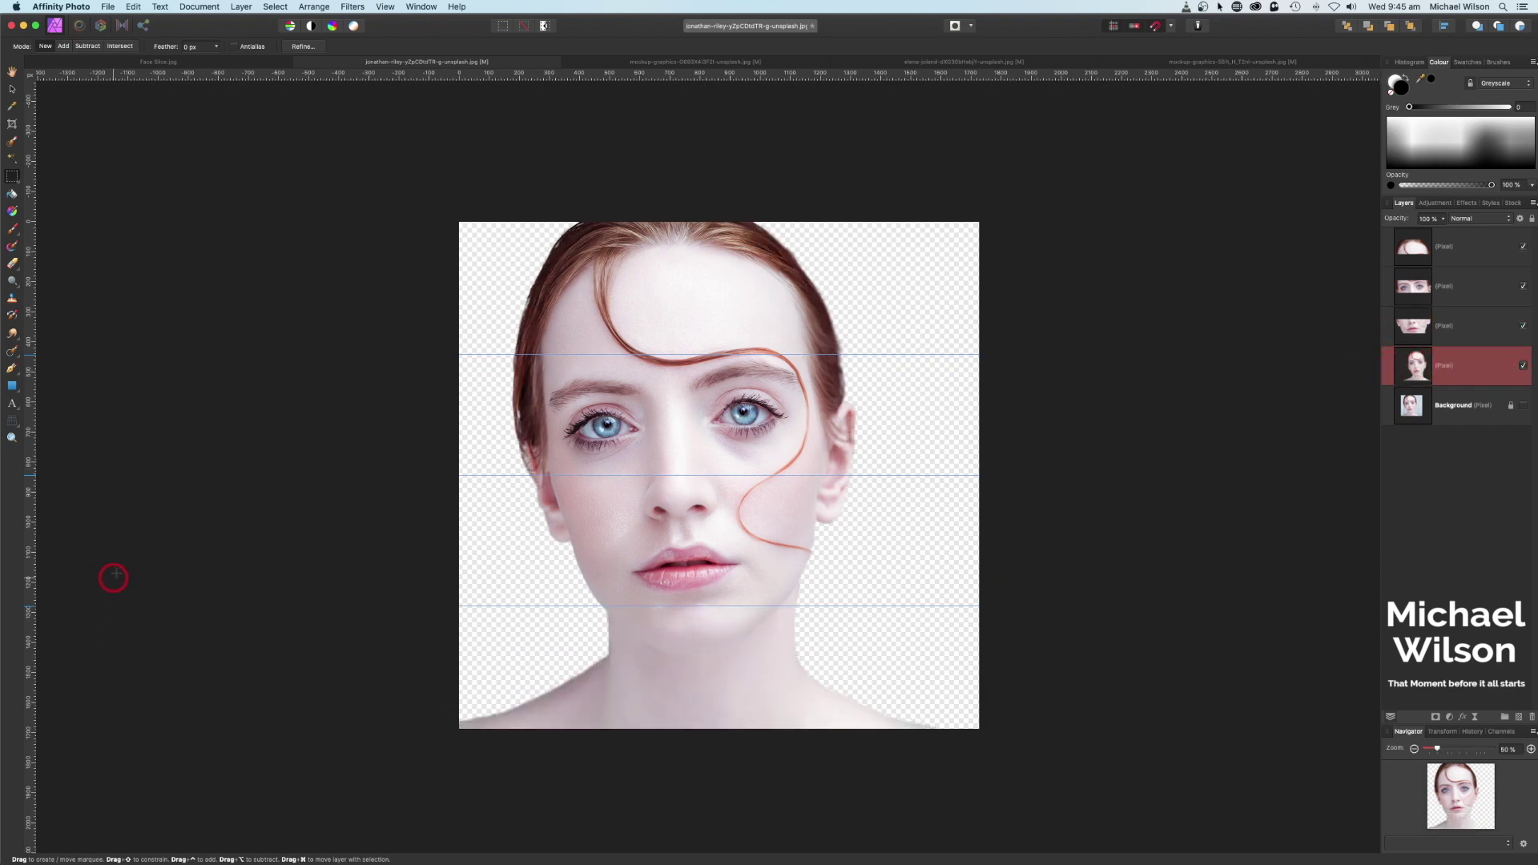
{"action": "left_click_drag", "start_coordinate": [456, 607], "coordinate": [980, 731]}
- Refine the chin-and-neck selection with reduced border width, outputting it to a new layer
{"action": "left_click", "coordinate": [320, 45]}
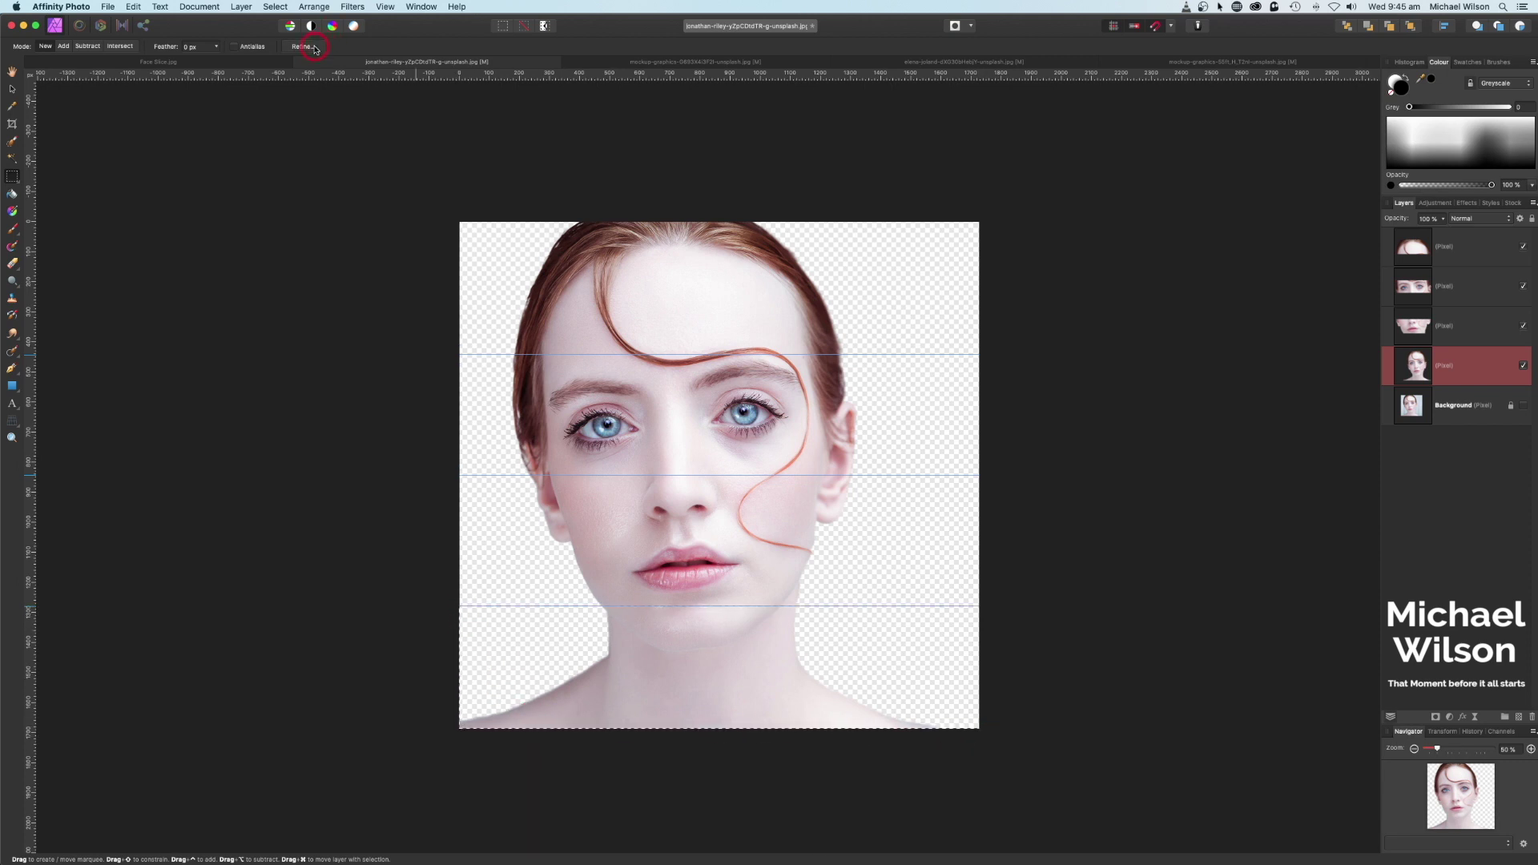
{"action": "left_click_drag", "start_coordinate": [1334, 590], "coordinate": [1231, 301]}
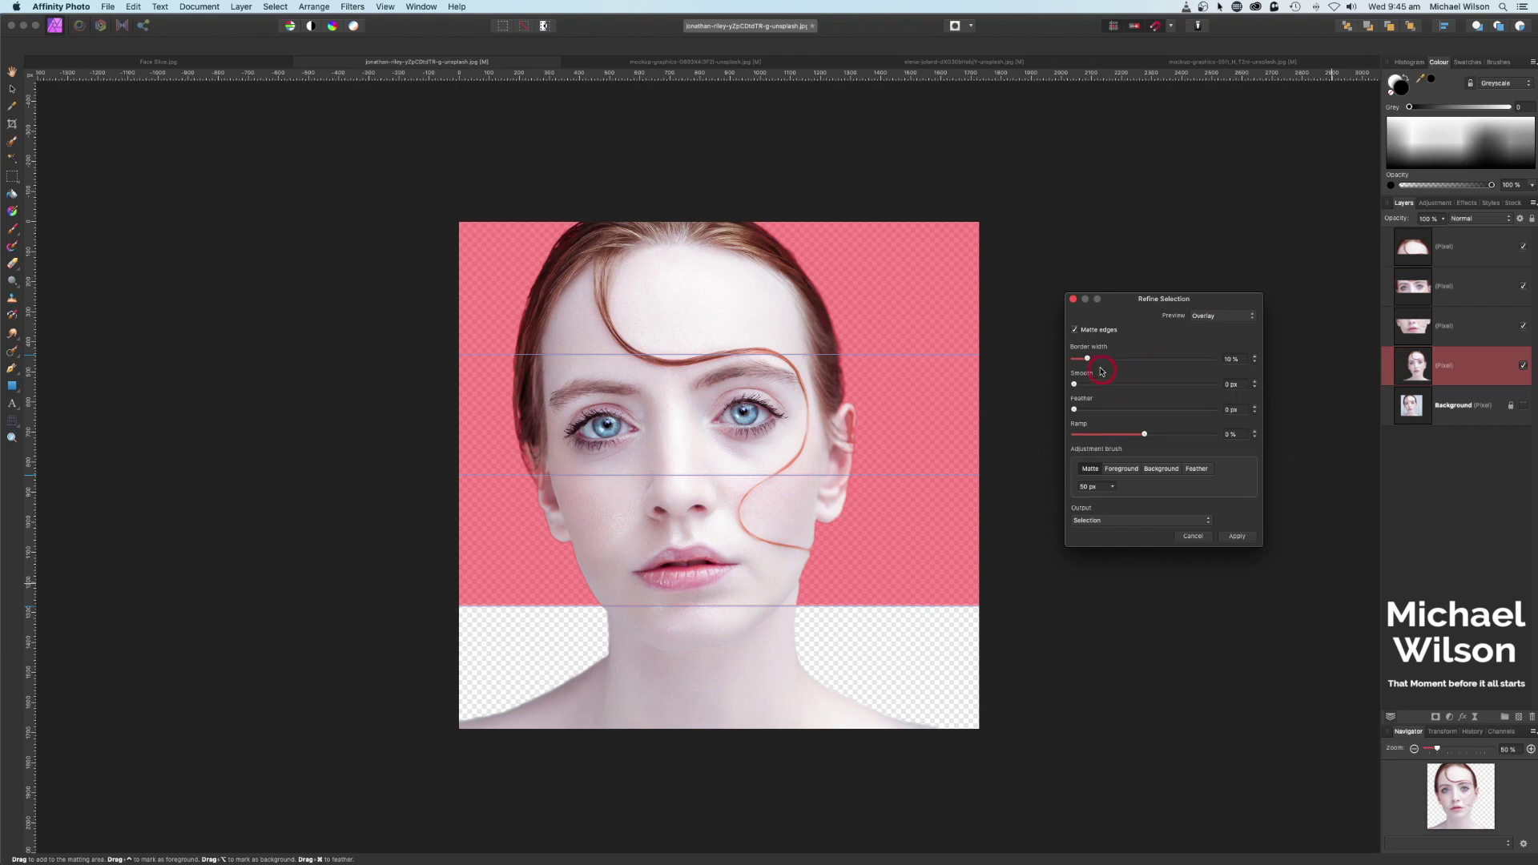
{"action": "left_click_drag", "start_coordinate": [1088, 362], "coordinate": [1082, 362]}
{"action": "left_click", "coordinate": [1119, 520]}
{"action": "left_click", "coordinate": [1109, 539]}
{"action": "left_click", "coordinate": [1242, 537]}
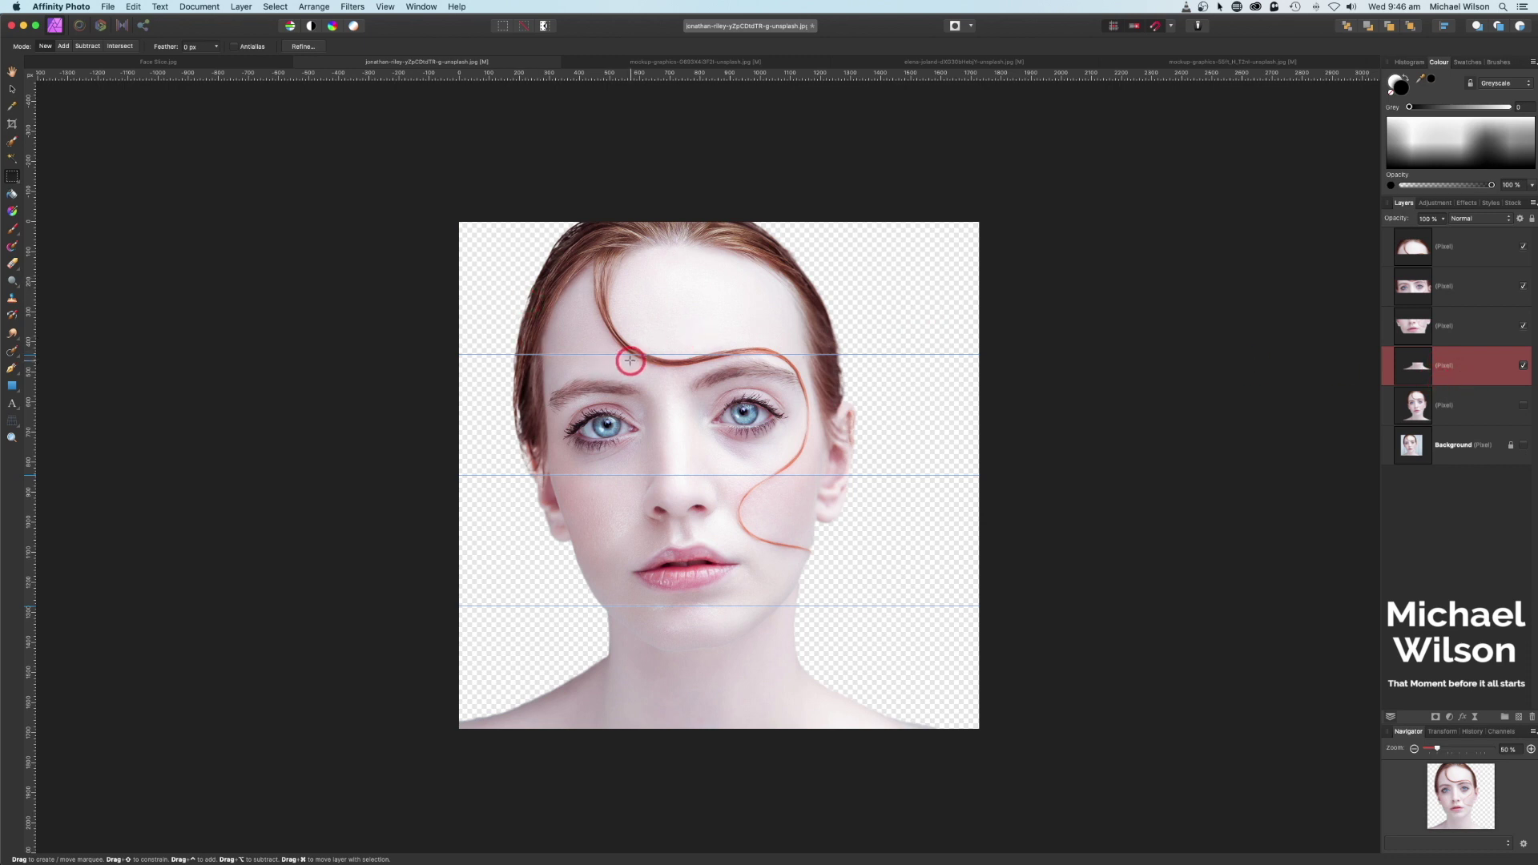
- Drag the upper and middle guides back onto the ruler to remove them
{"action": "left_click", "coordinate": [12, 92]}
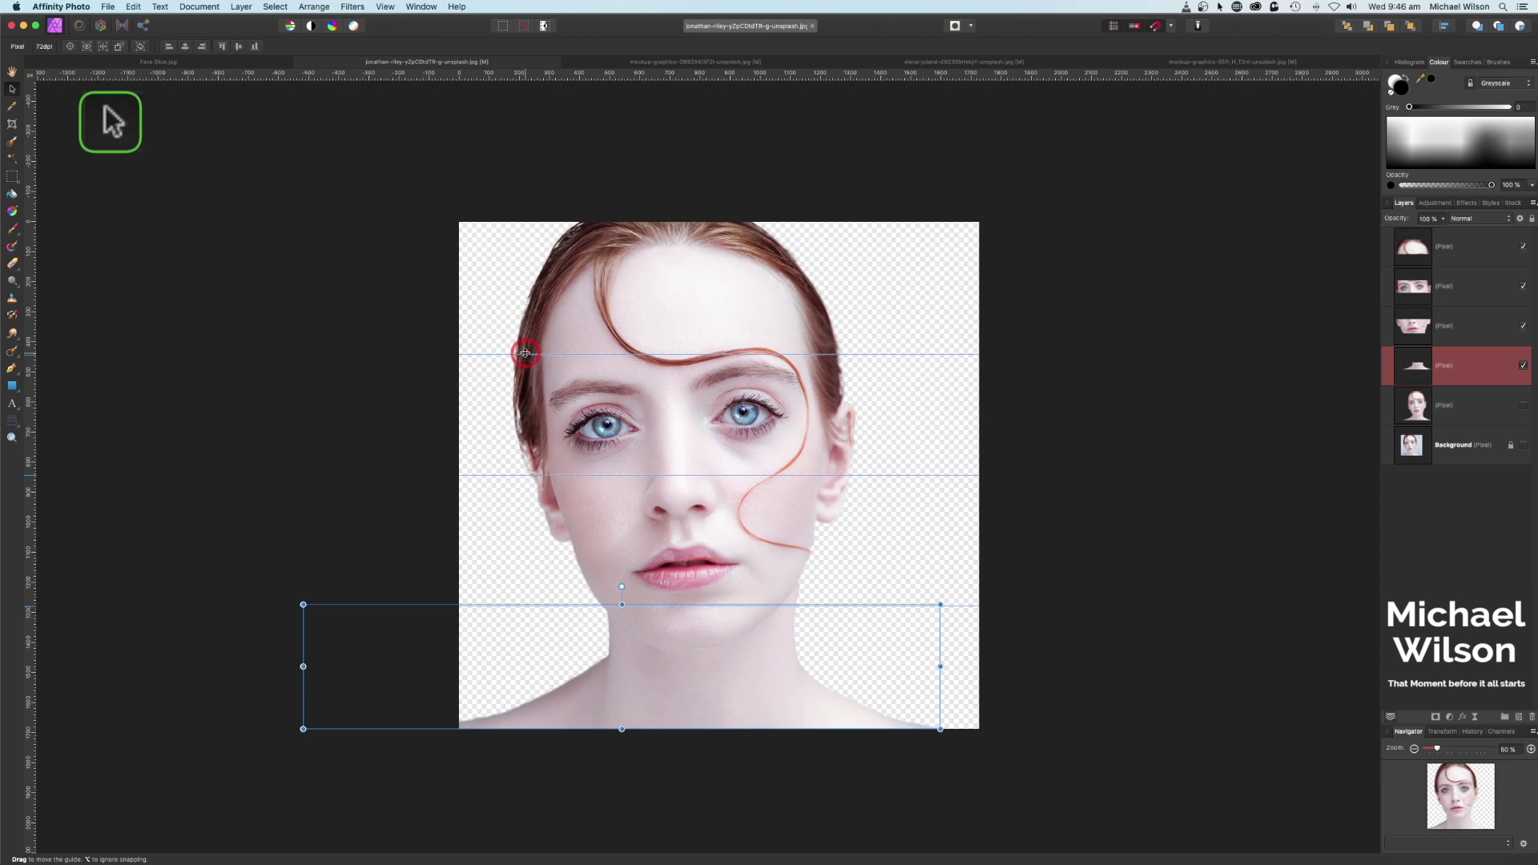
{"action": "left_click_drag", "start_coordinate": [525, 353], "coordinate": [539, 61]}
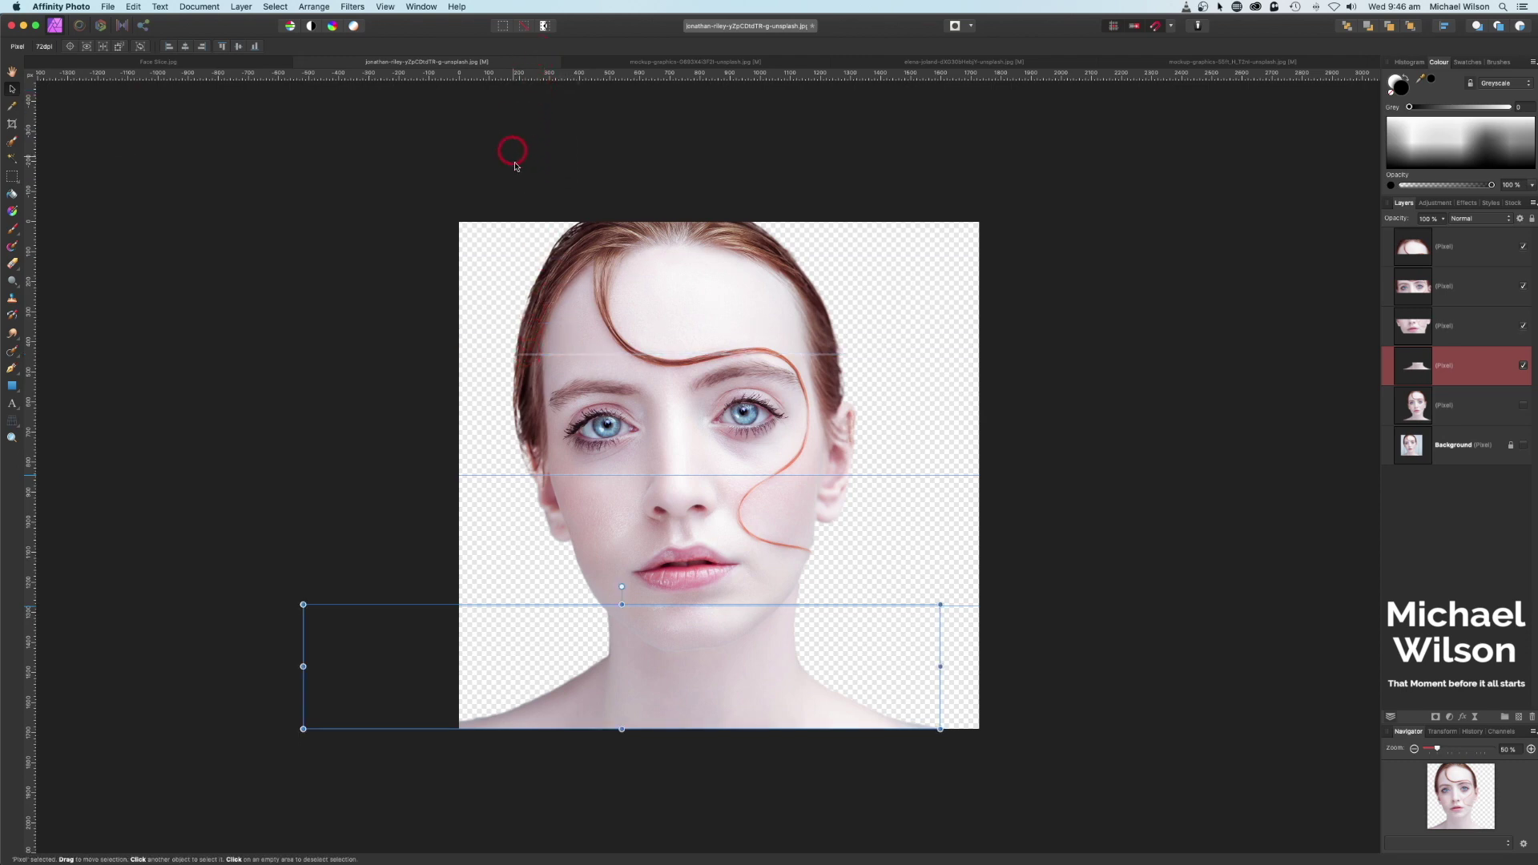
{"action": "left_click_drag", "start_coordinate": [524, 475], "coordinate": [964, 92]}
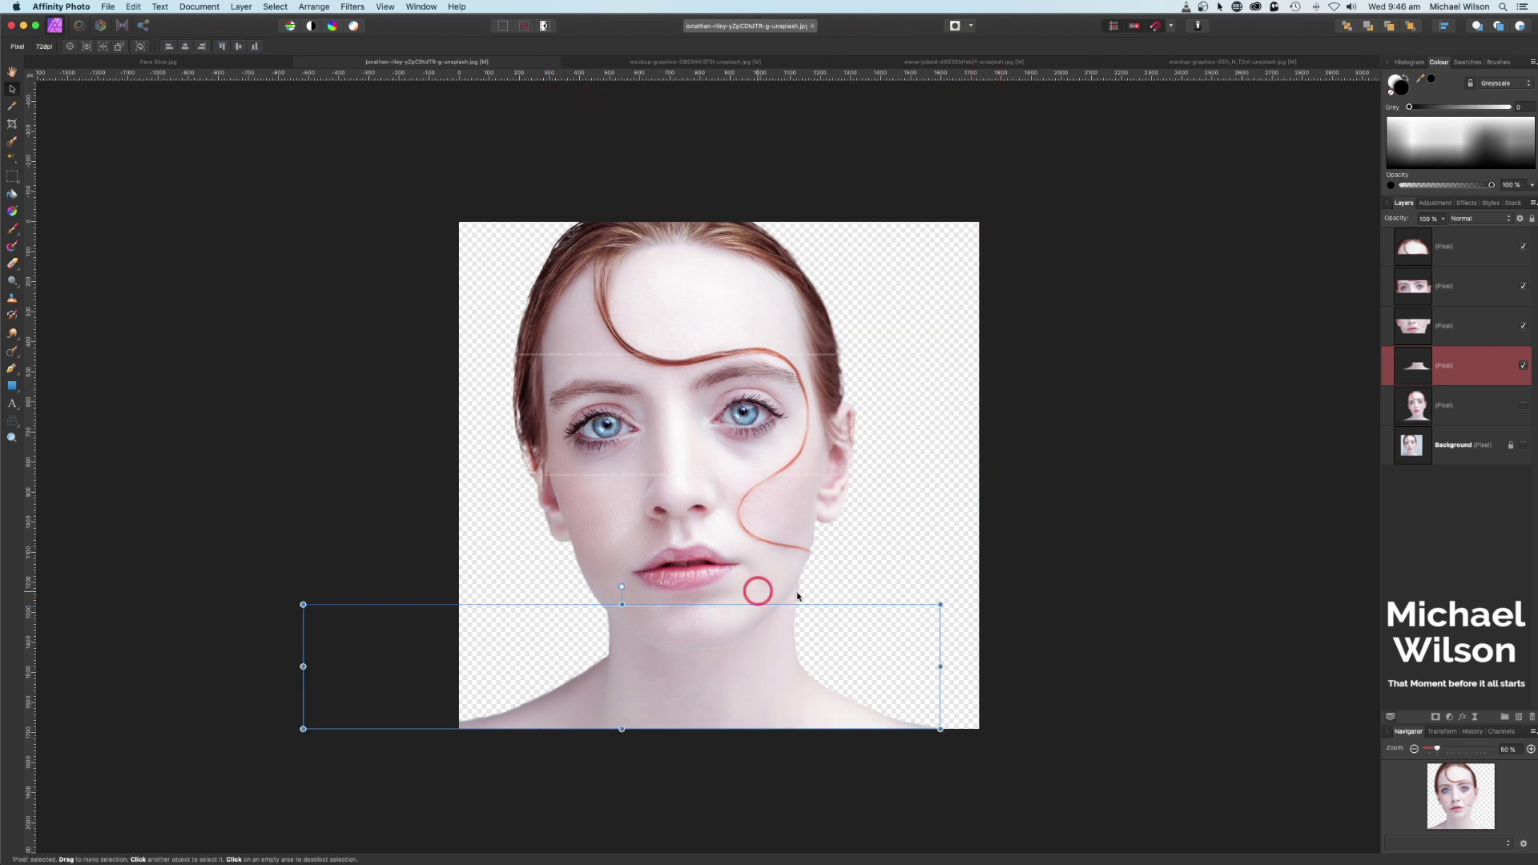
- Group the forehead slice and name the group 'Top of Head'
{"action": "left_click", "coordinate": [1452, 409]}
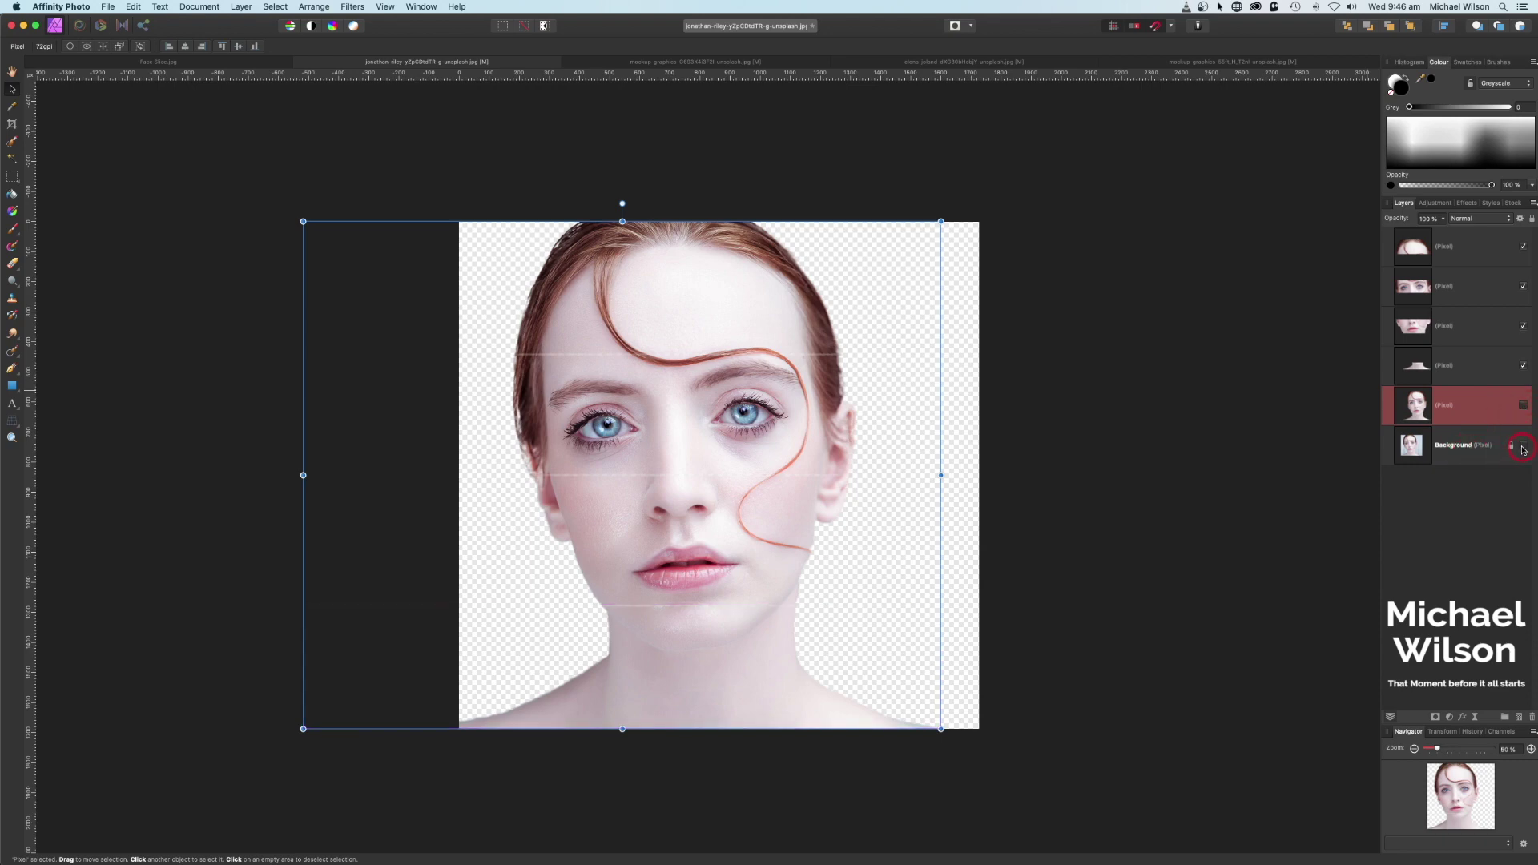
{"action": "left_click", "coordinate": [1452, 253]}
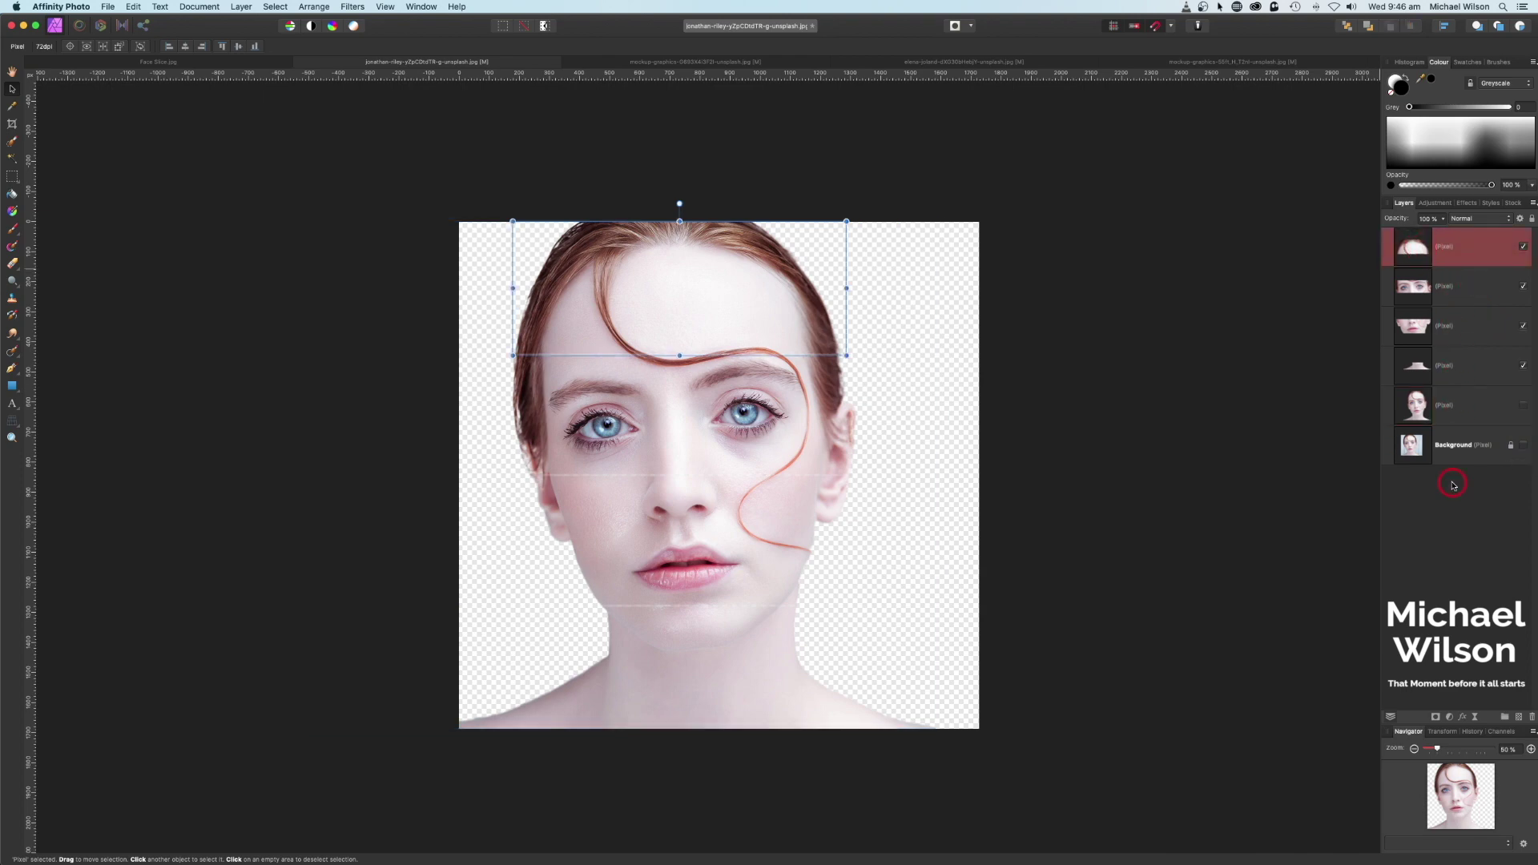
{"action": "left_click", "coordinate": [1505, 717]}
{"action": "left_click", "coordinate": [1389, 238]}
{"action": "left_click", "coordinate": [1388, 238]}
{"action": "left_click", "coordinate": [1430, 239]}
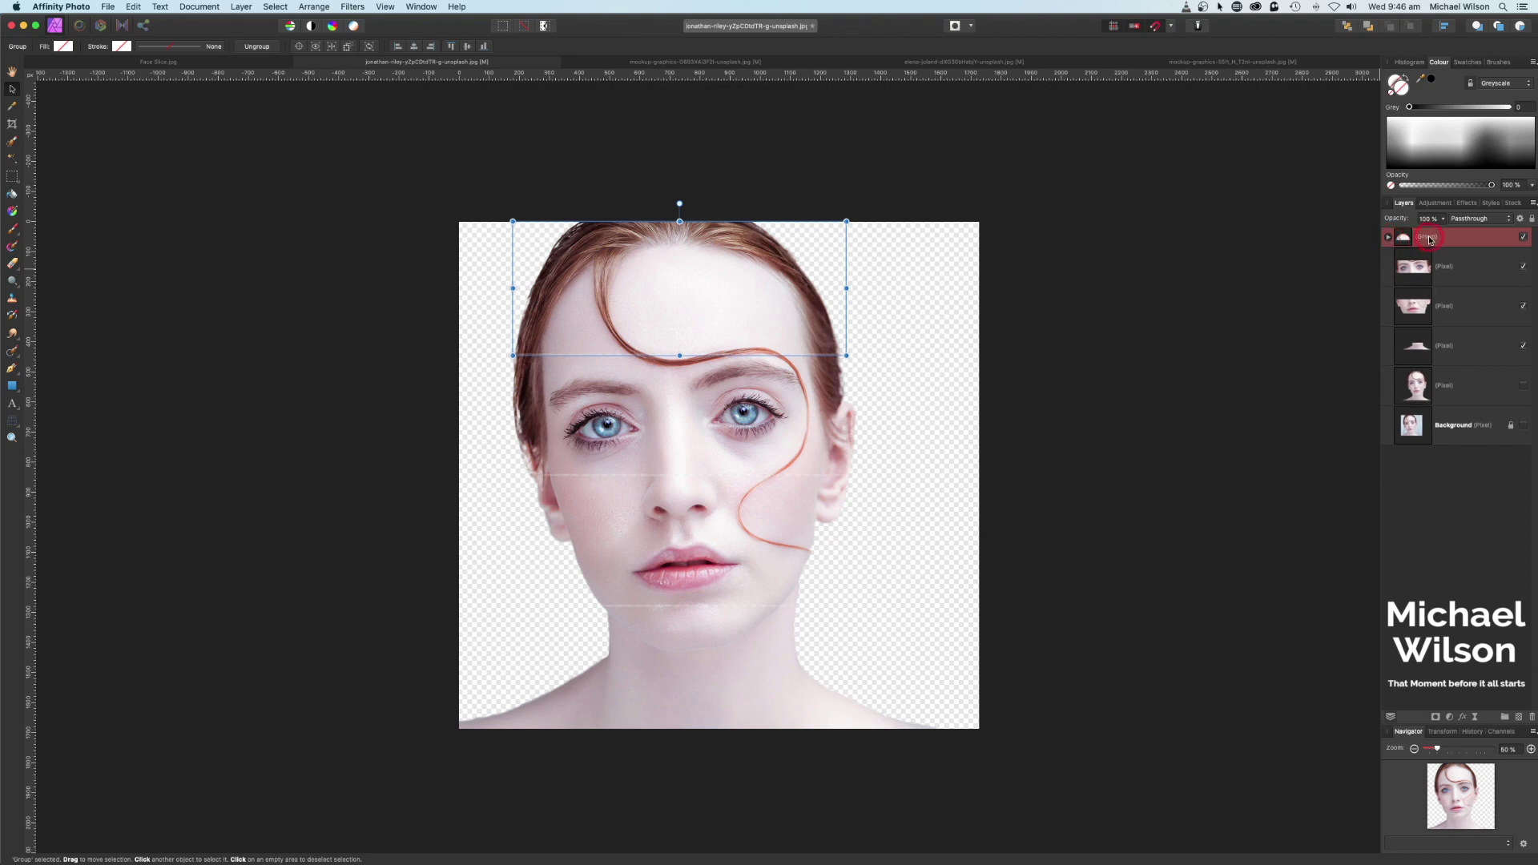
{"action": "double_click", "coordinate": [1431, 239]}
{"action": "type", "text": "Top of Head"}
{"action": "key", "text": "Return"}
- Group the eyes slice and name the group 'eyes'
{"action": "left_click", "coordinate": [1421, 275]}
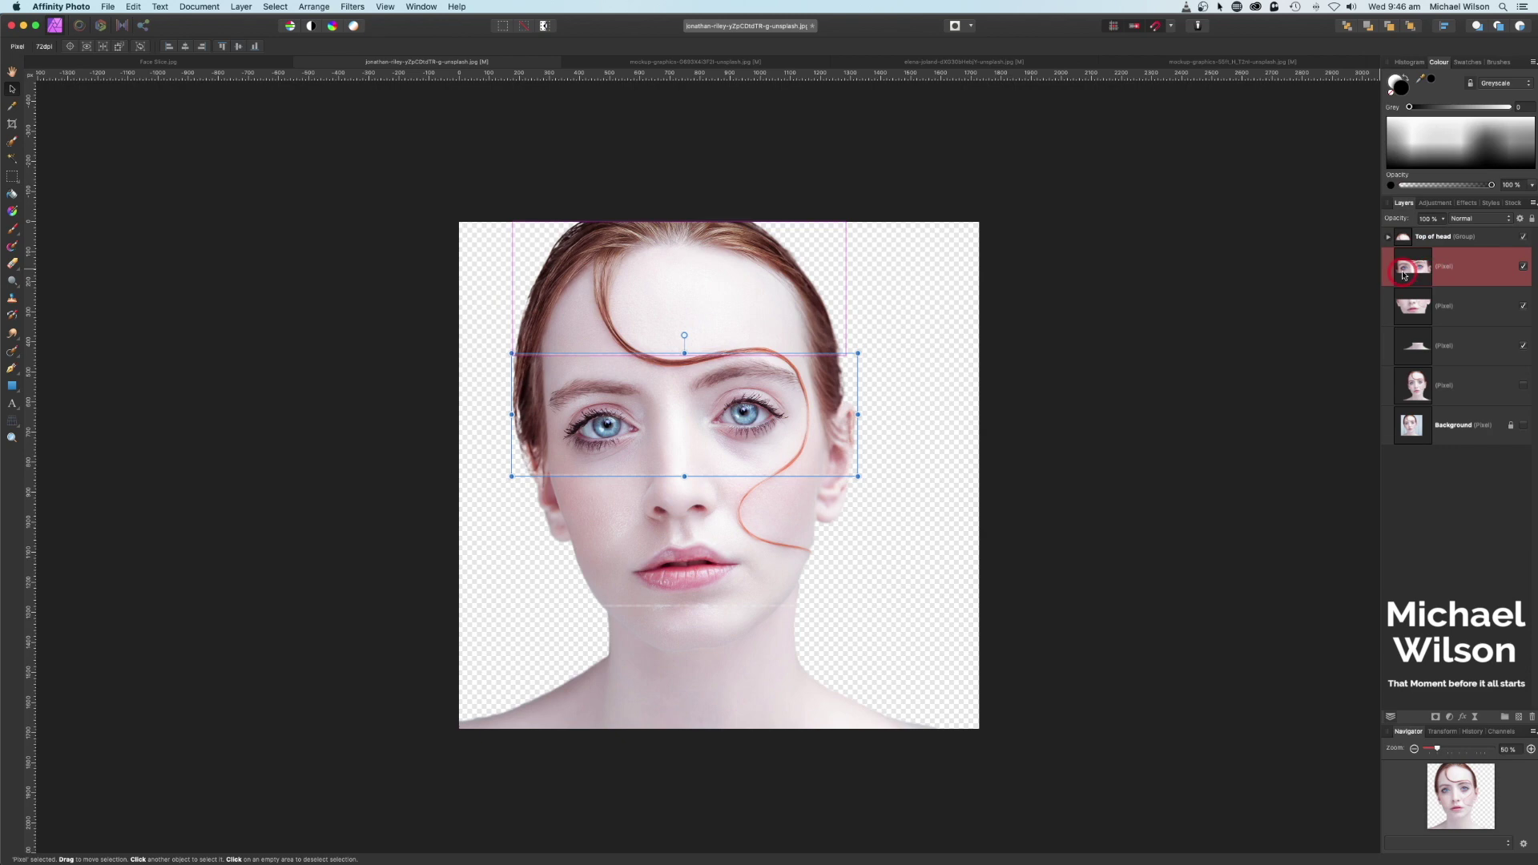
{"action": "left_click", "coordinate": [1505, 718]}
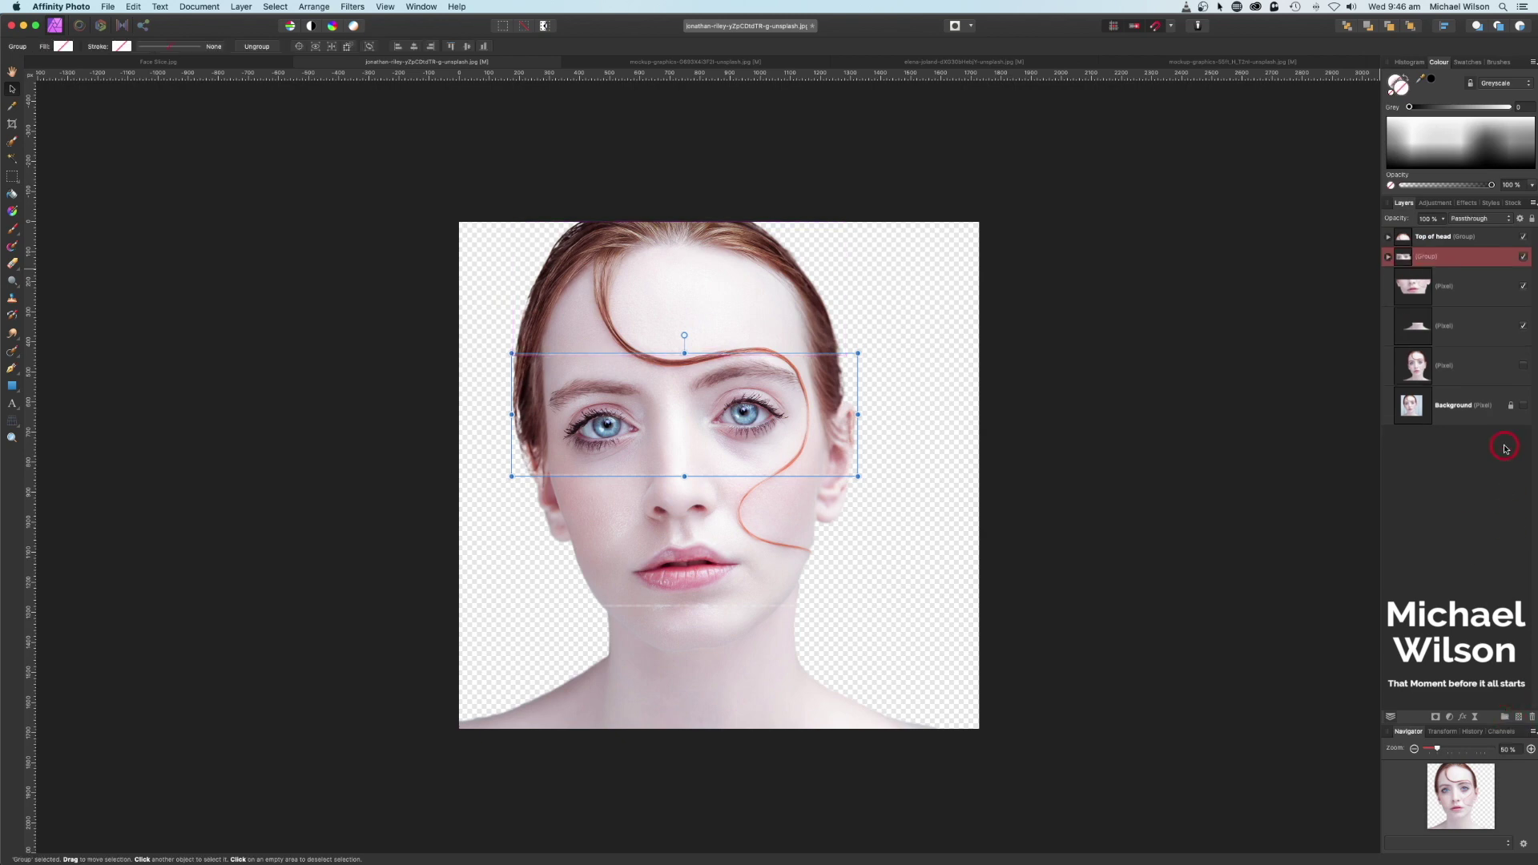
{"action": "double_click", "coordinate": [1424, 260]}
{"action": "type", "text": "eyes"}
{"action": "key", "text": "Return"}
- Group the mouth slice and name the group 'Mouth'
{"action": "left_click", "coordinate": [1420, 287]}
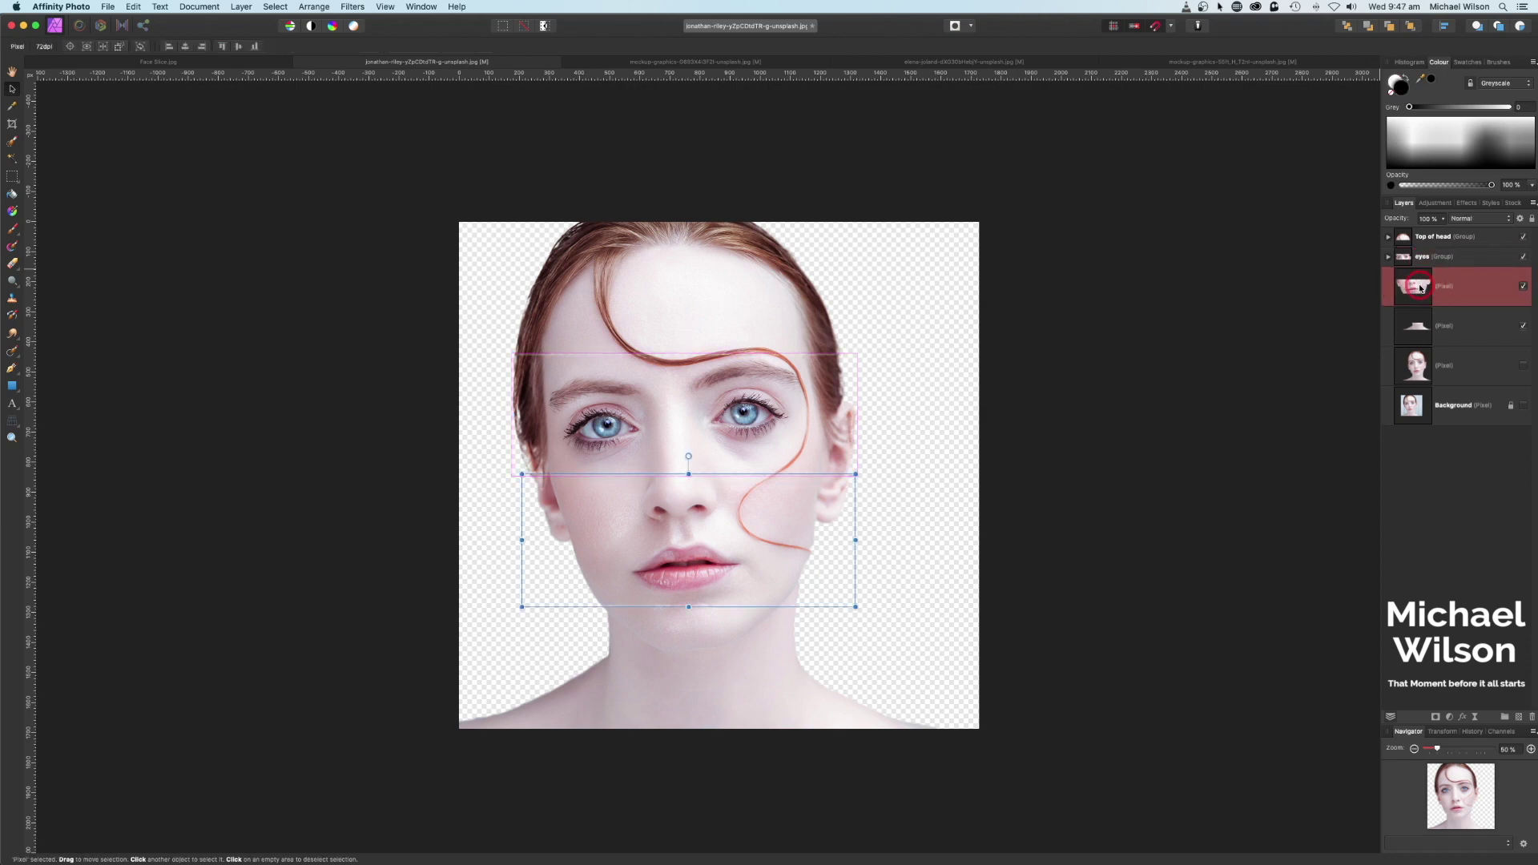
{"action": "left_click", "coordinate": [1506, 718]}
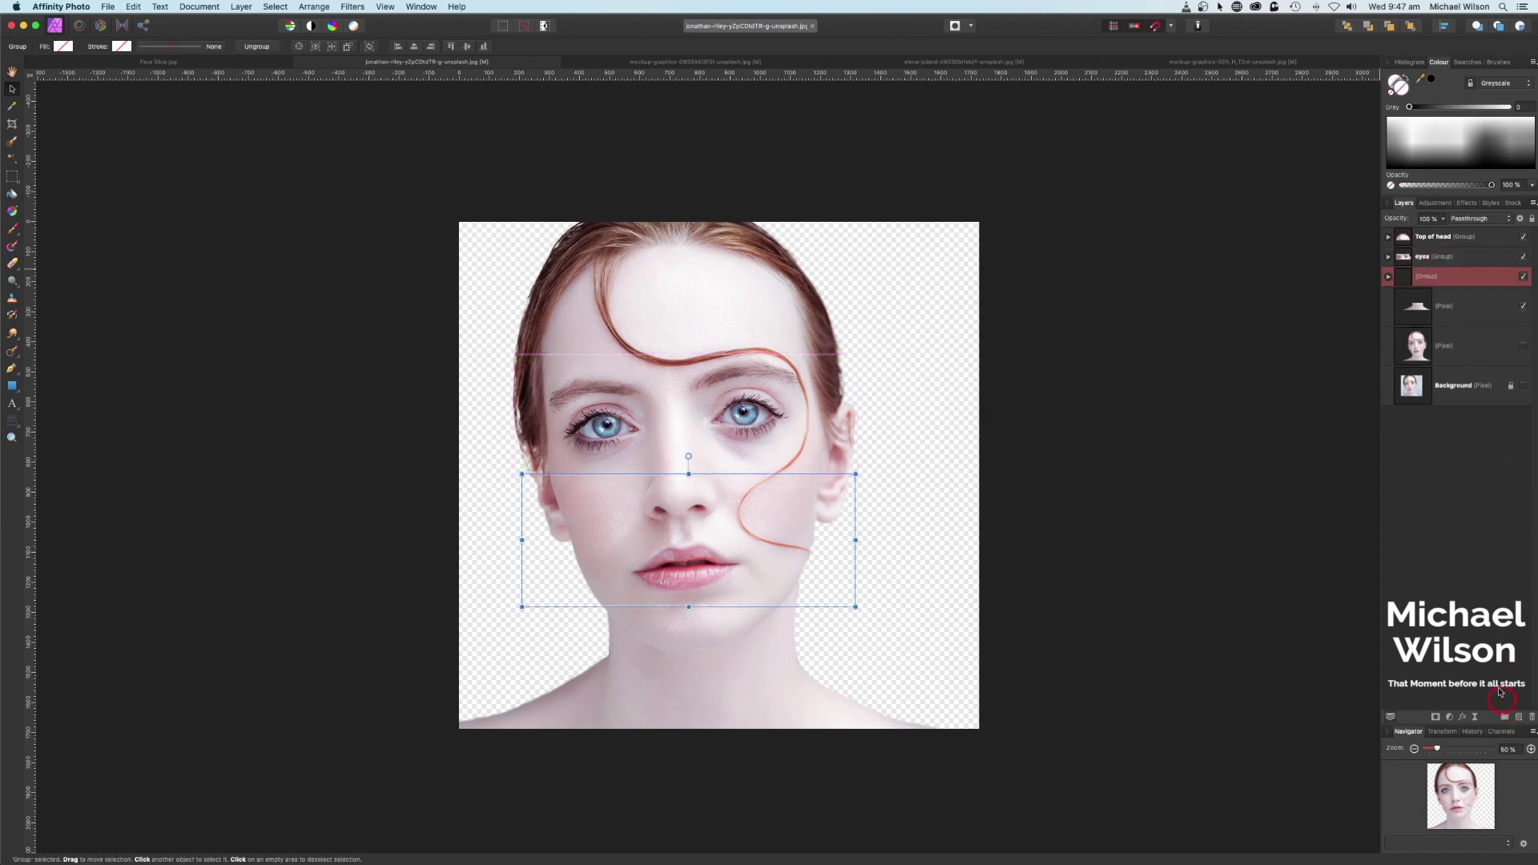
{"action": "double_click", "coordinate": [1475, 286]}
{"action": "type", "text": "Mouth"}
{"action": "key", "text": "Return"}
- Group the neck slice and name the group 'Chin'
{"action": "left_click", "coordinate": [1442, 306]}
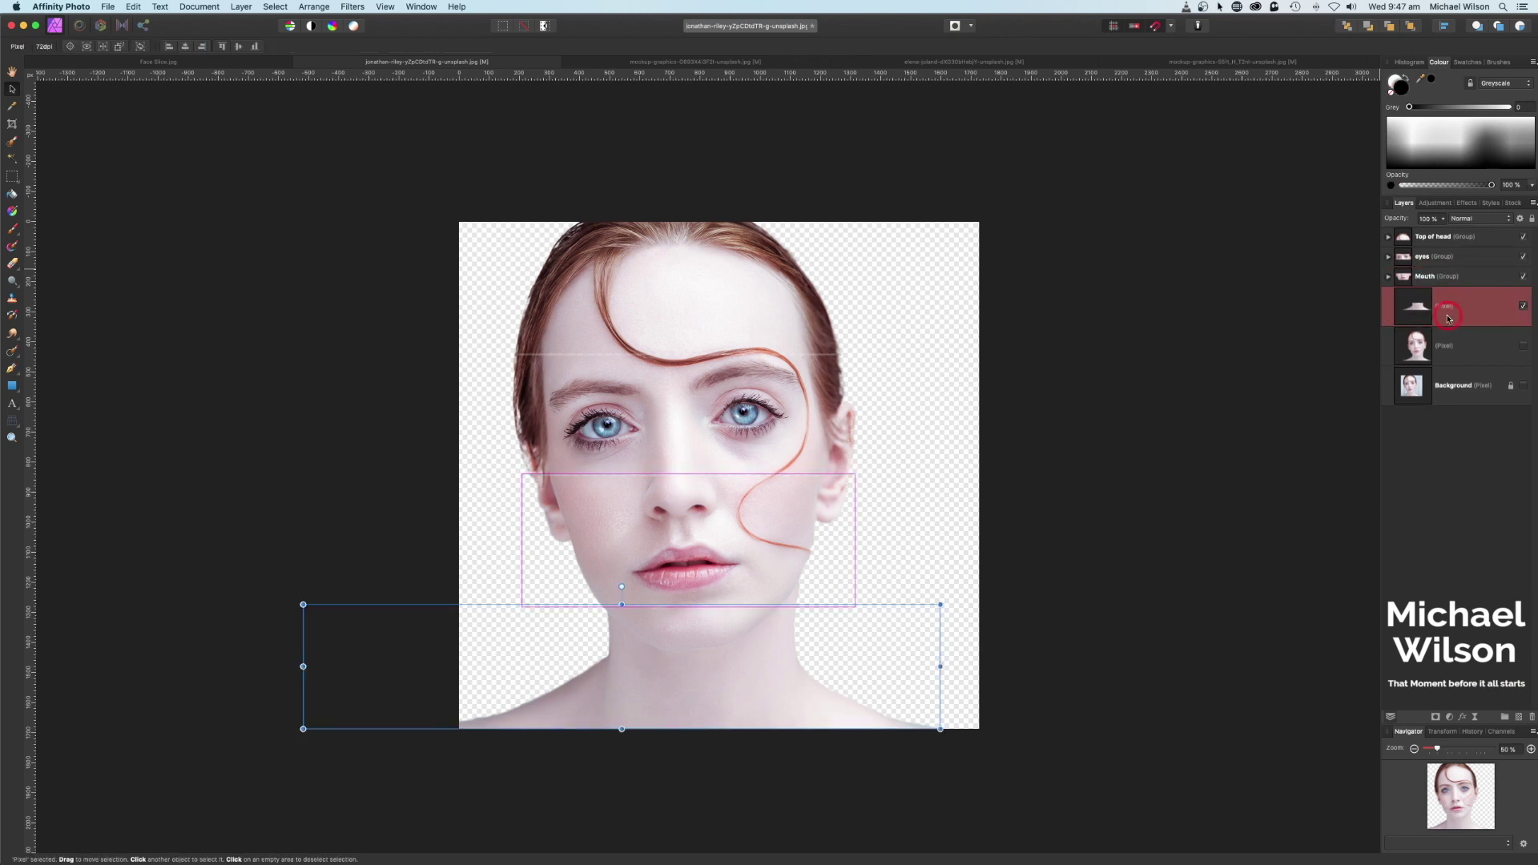
{"action": "left_click", "coordinate": [1505, 716]}
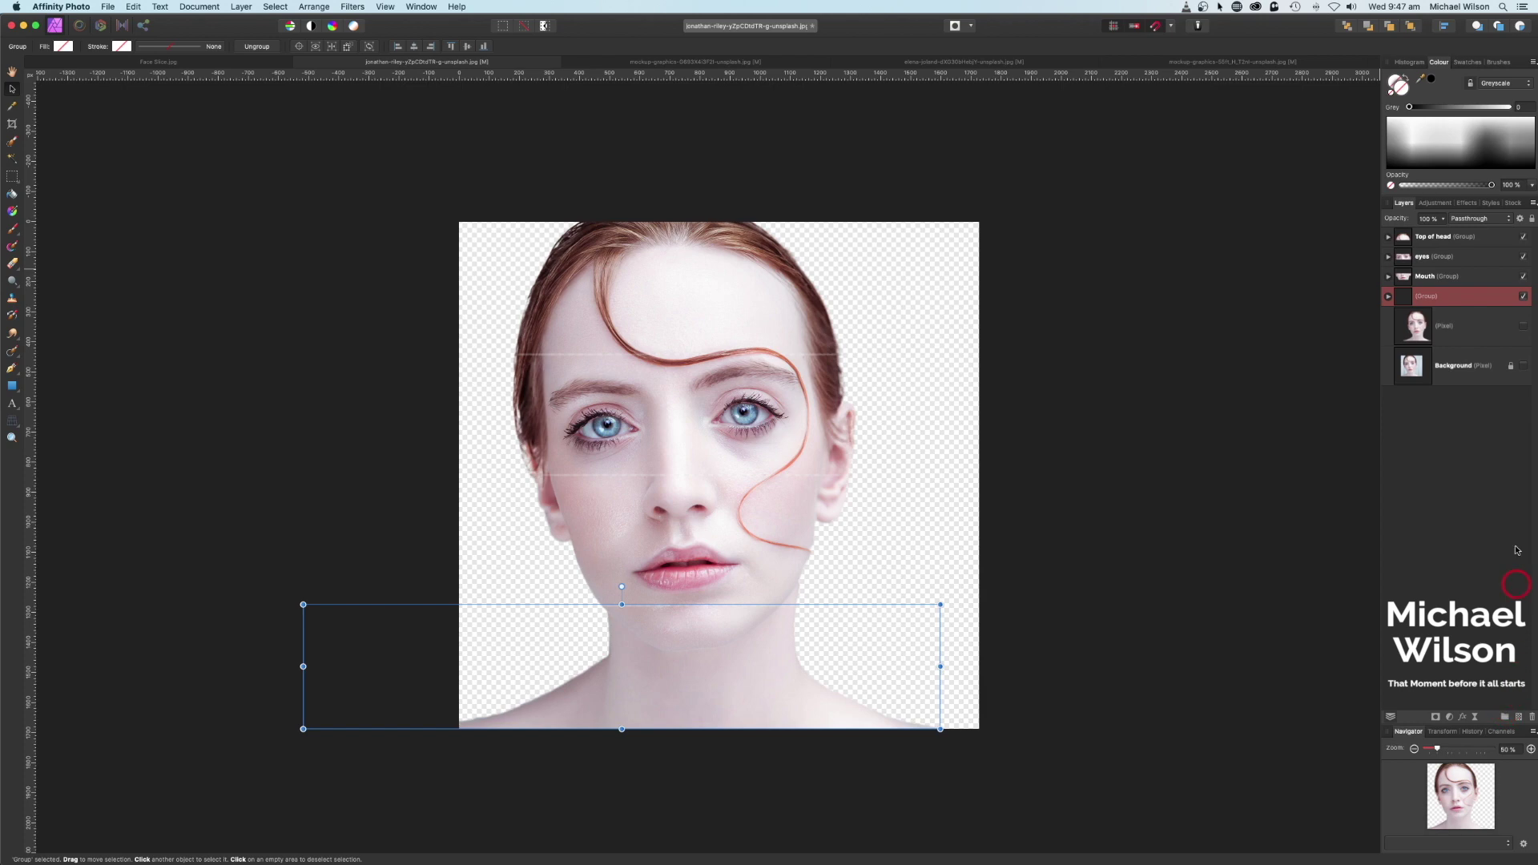
{"action": "double_click", "coordinate": [1428, 297]}
{"action": "type", "text": "Chin"}
{"action": "key", "text": "Return"}
- Move the Top of head slice far up and to the right
{"action": "left_click", "coordinate": [1388, 298]}
{"action": "left_click", "coordinate": [1389, 298]}
{"action": "left_click", "coordinate": [1423, 237]}
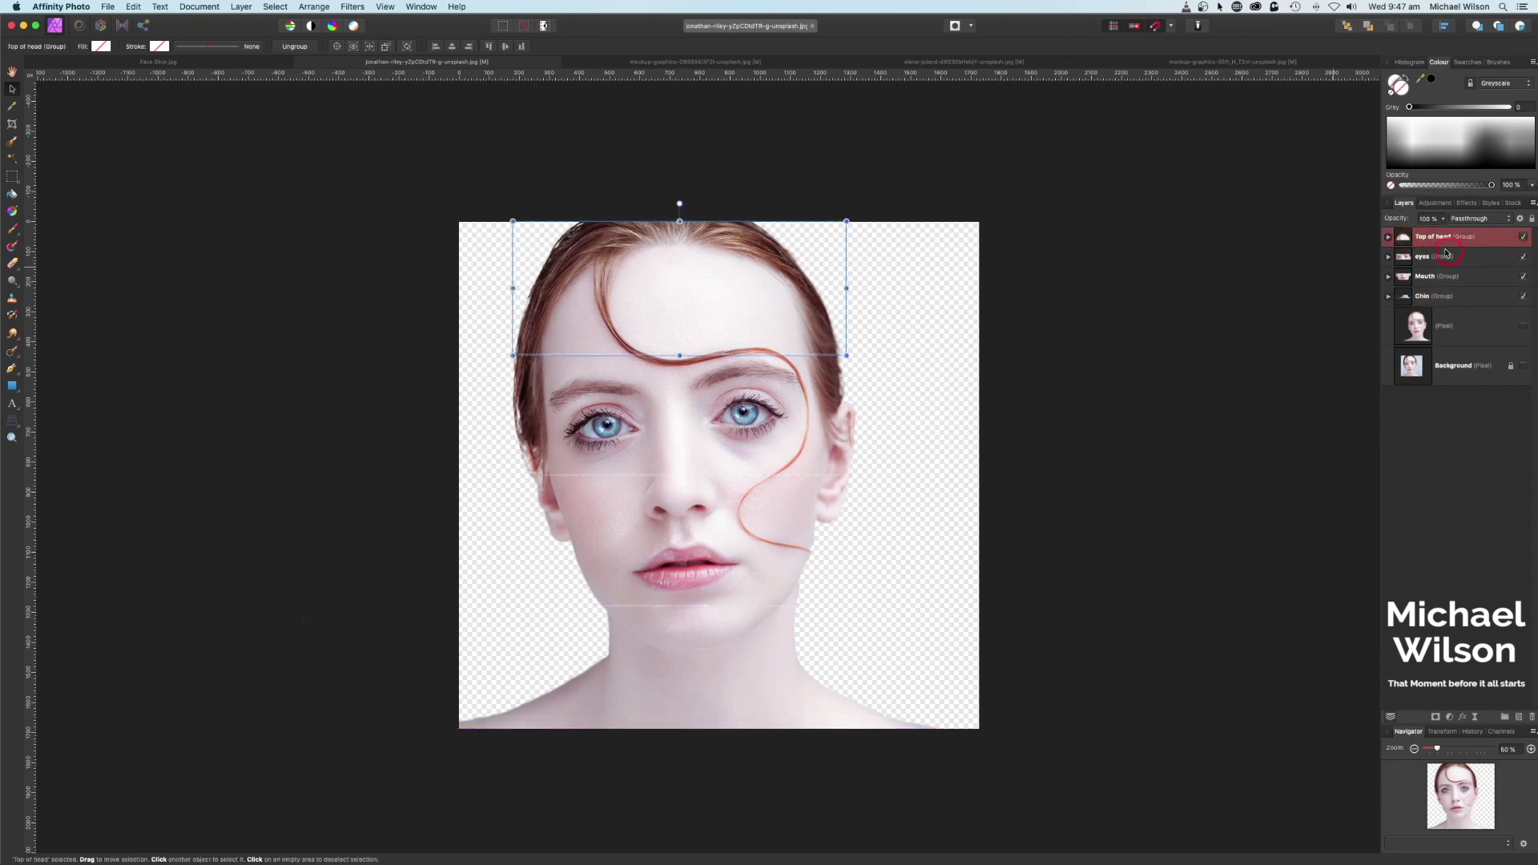
{"action": "left_click_drag", "start_coordinate": [762, 285], "coordinate": [1047, 237]}
- Nudge the eyes slice slightly left and up
{"action": "left_click_drag", "start_coordinate": [670, 406], "coordinate": [661, 398]}
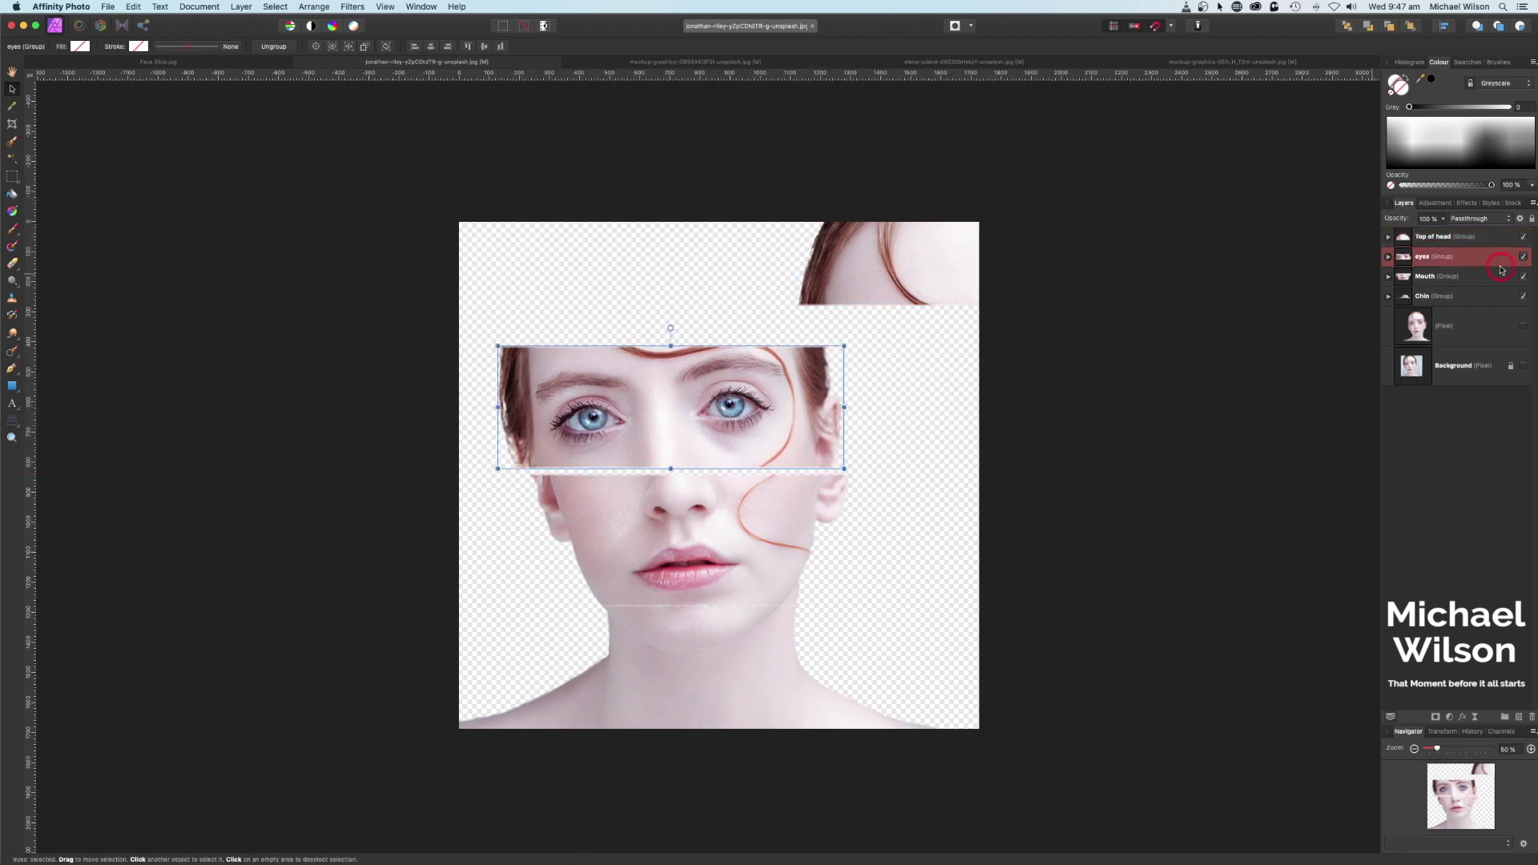
{"action": "left_click", "coordinate": [1389, 258]}
{"action": "mouse_move", "coordinate": [761, 377]}
{"action": "left_mouse_down"}
{"action": "mouse_move", "coordinate": [810, 361]}
{"action": "mouse_move", "coordinate": [762, 371]}
{"action": "mouse_move", "coordinate": [786, 387]}
{"action": "mouse_move", "coordinate": [745, 376]}
{"action": "left_mouse_up"}
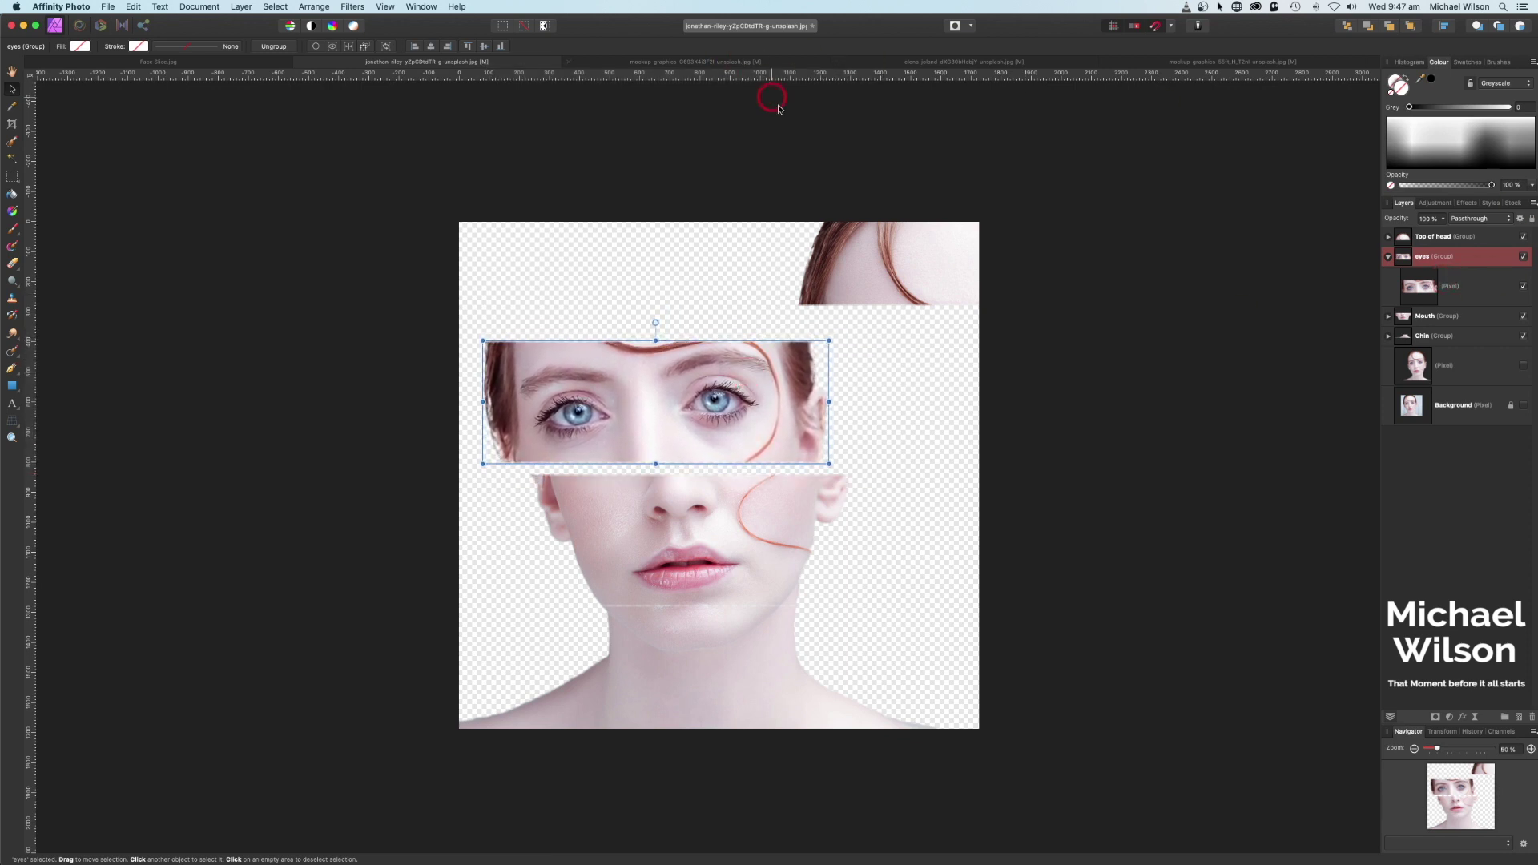
- Select a lemon slice in the lemon photo, copy it and paste it into the portrait
{"action": "left_click", "coordinate": [625, 64]}
{"action": "key", "text": "w"}
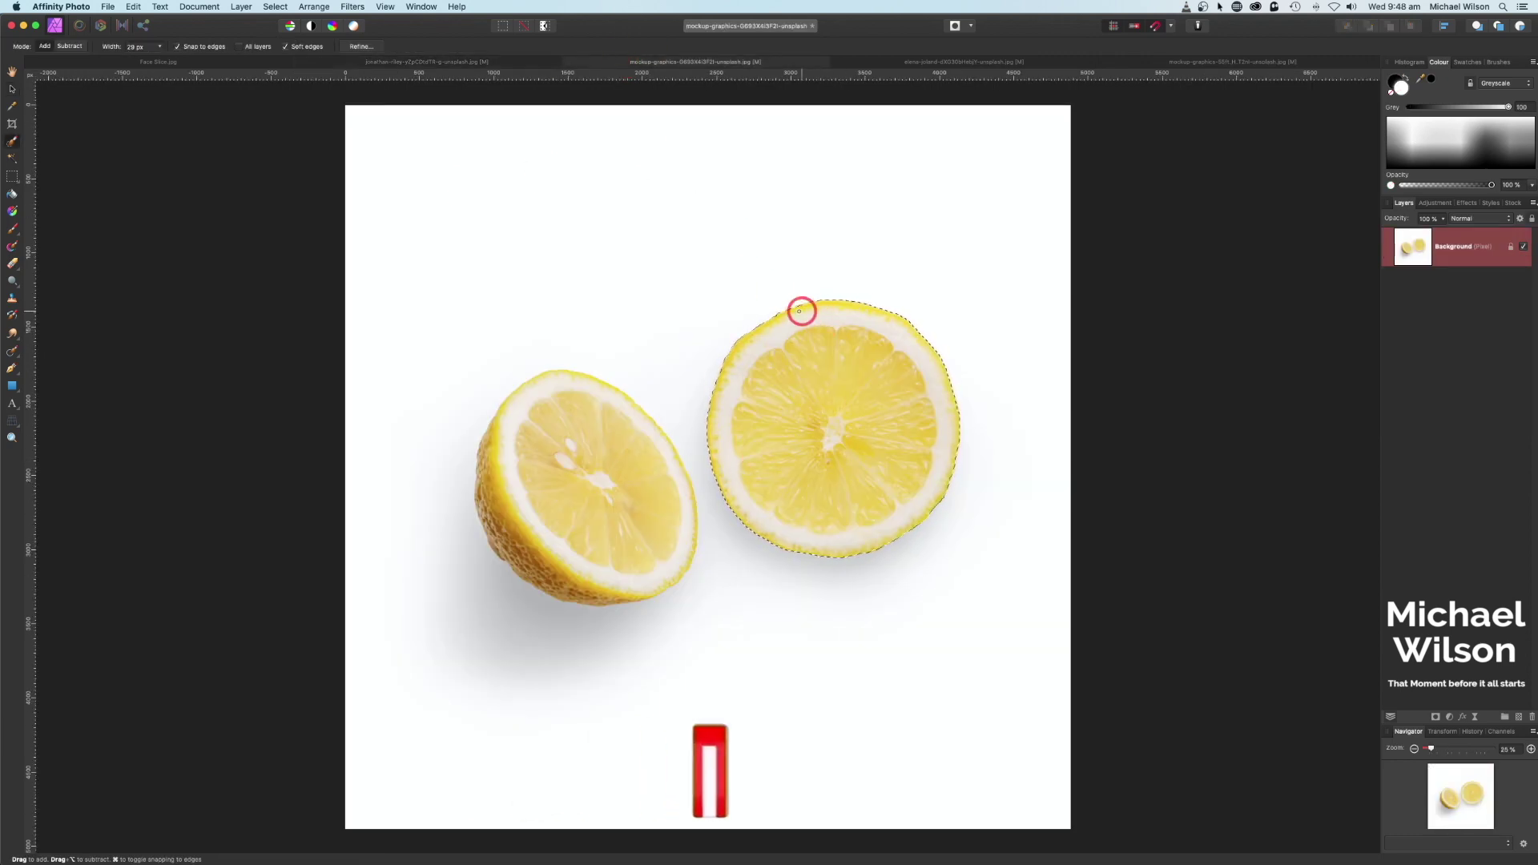
{"action": "left_click", "coordinate": [13, 142]}
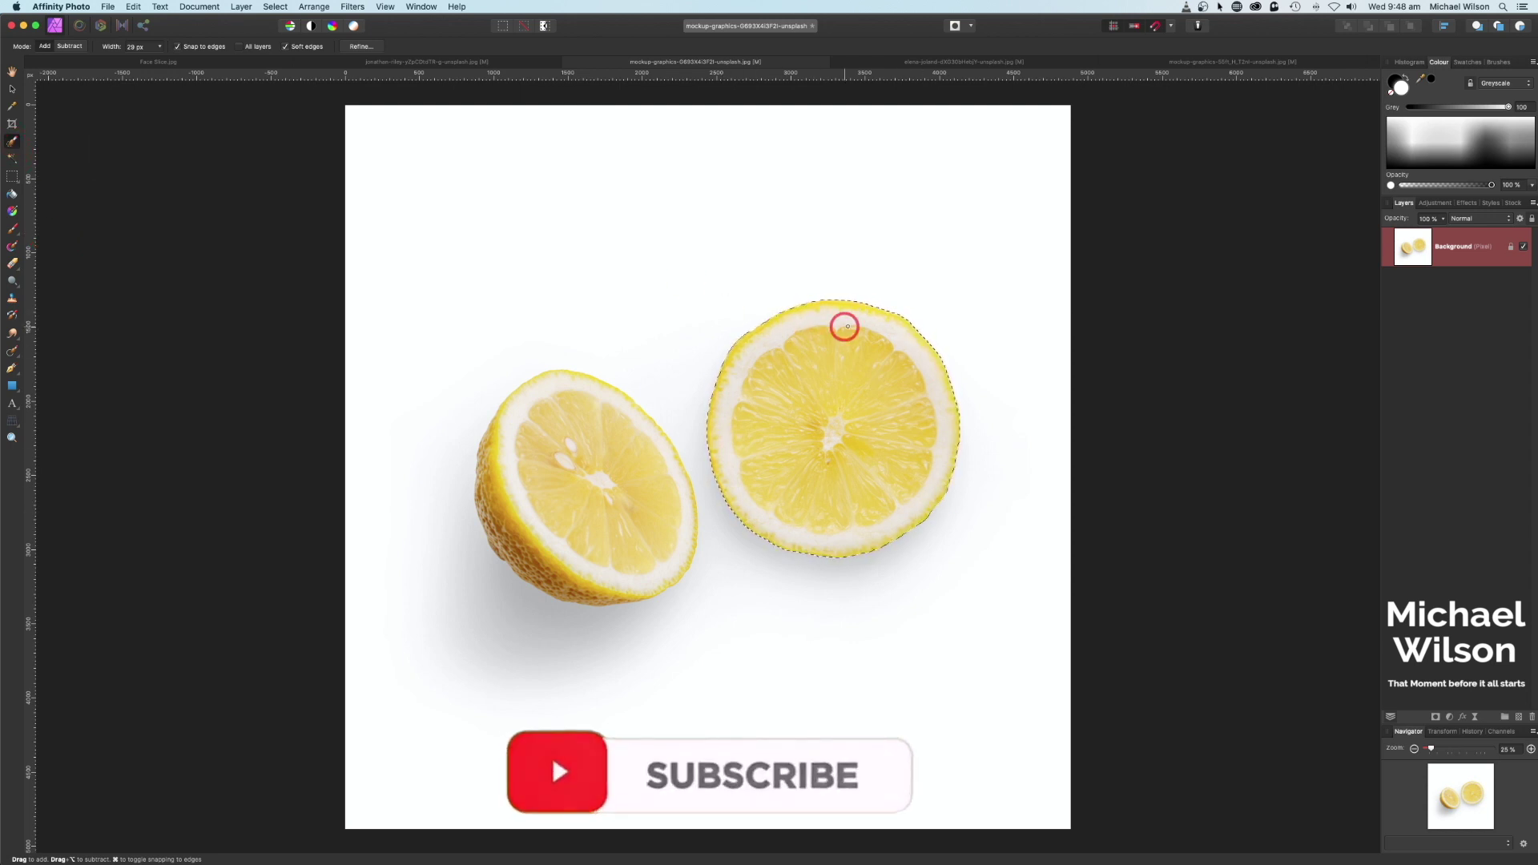
{"action": "key", "text": "super+c"}
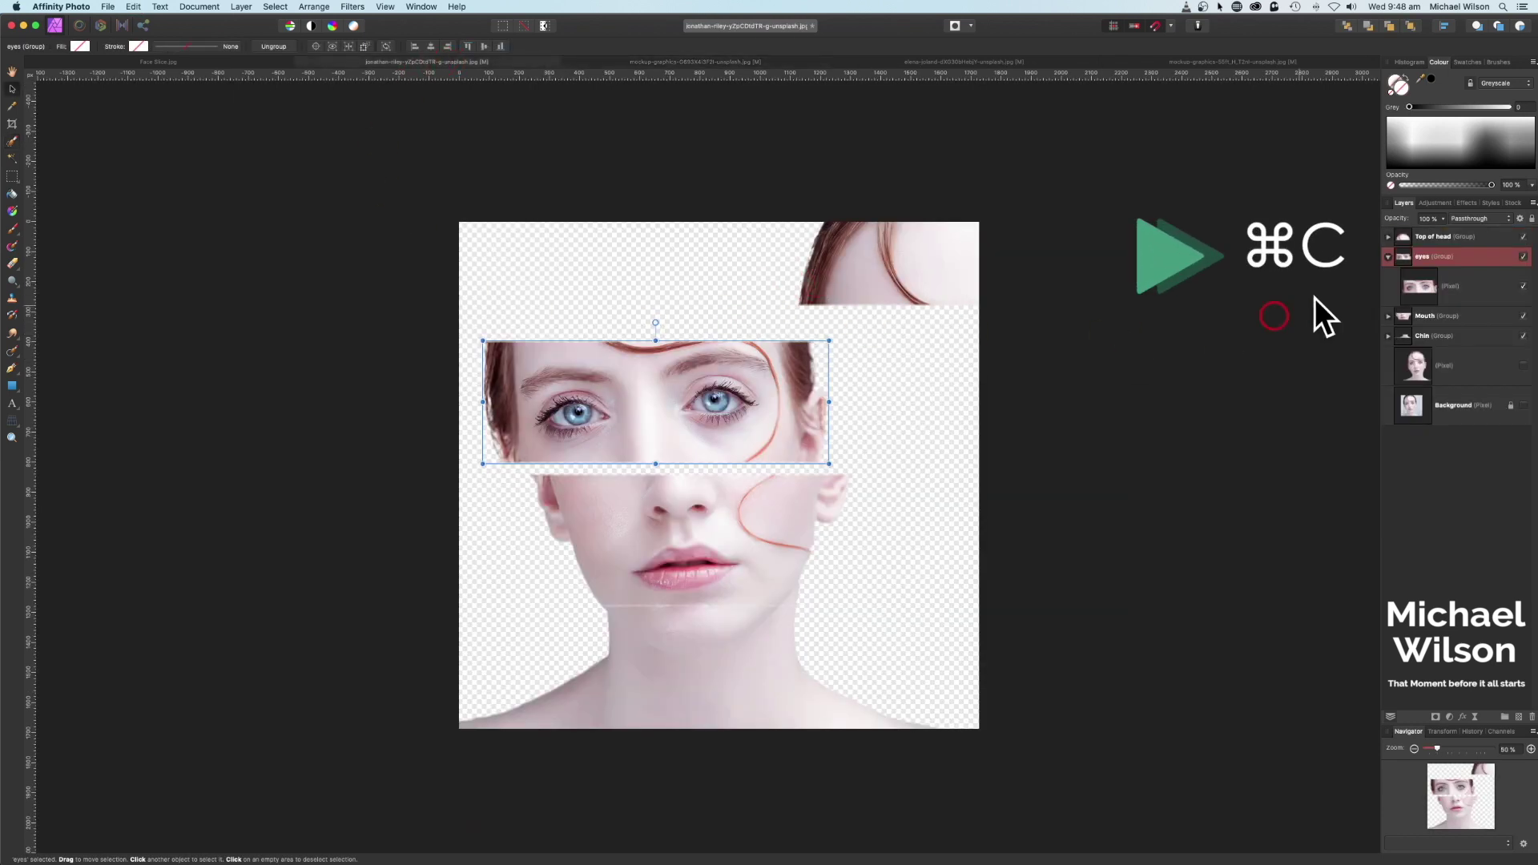
{"action": "key", "text": "super+v"}
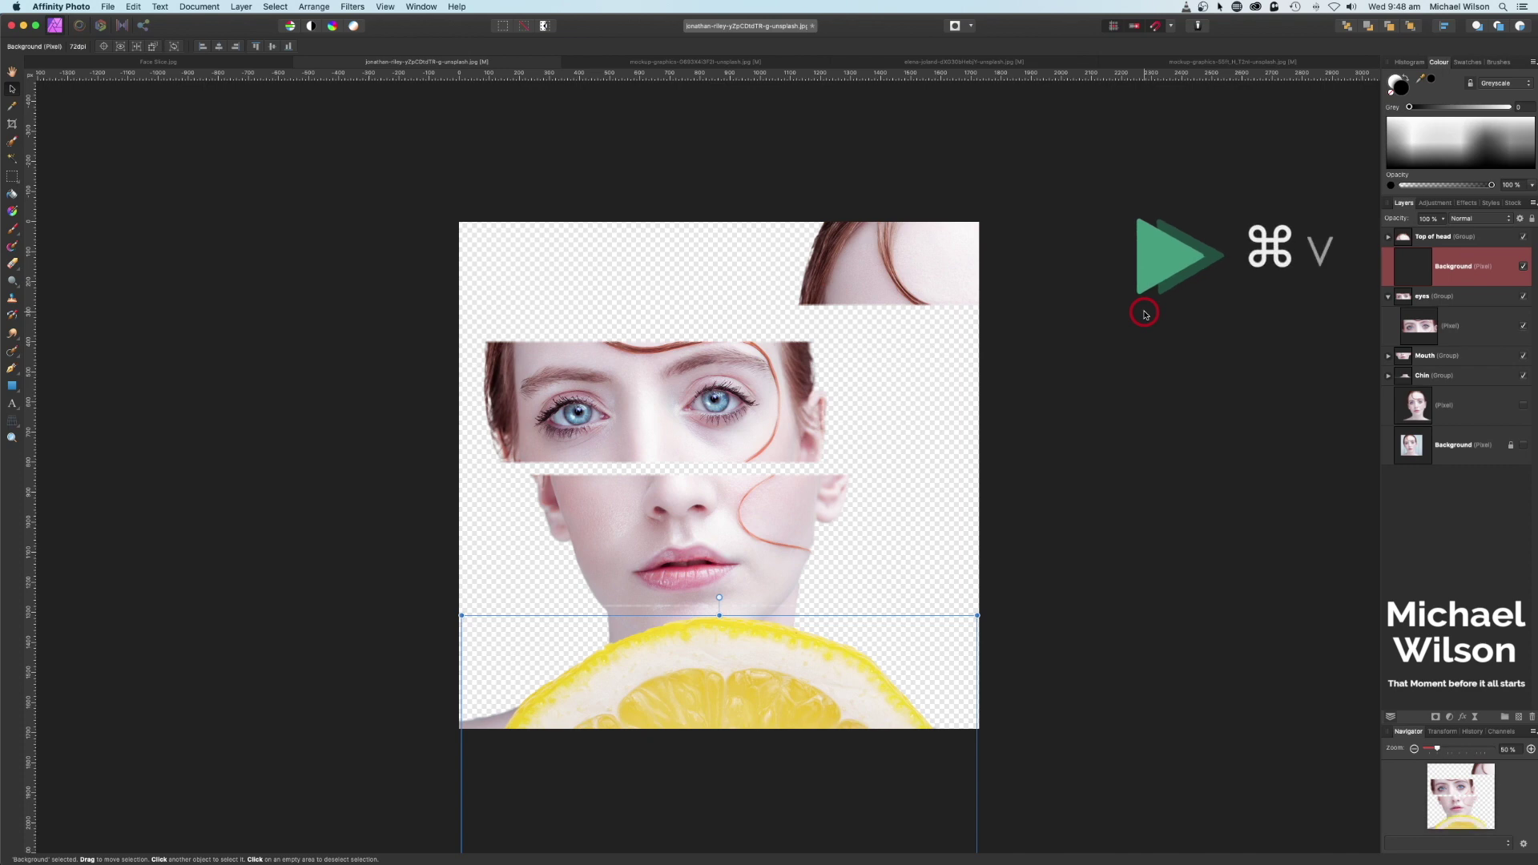
- Move the pasted lemon layer into the eyes group
{"action": "left_click_drag", "start_coordinate": [1464, 266], "coordinate": [1430, 273]}
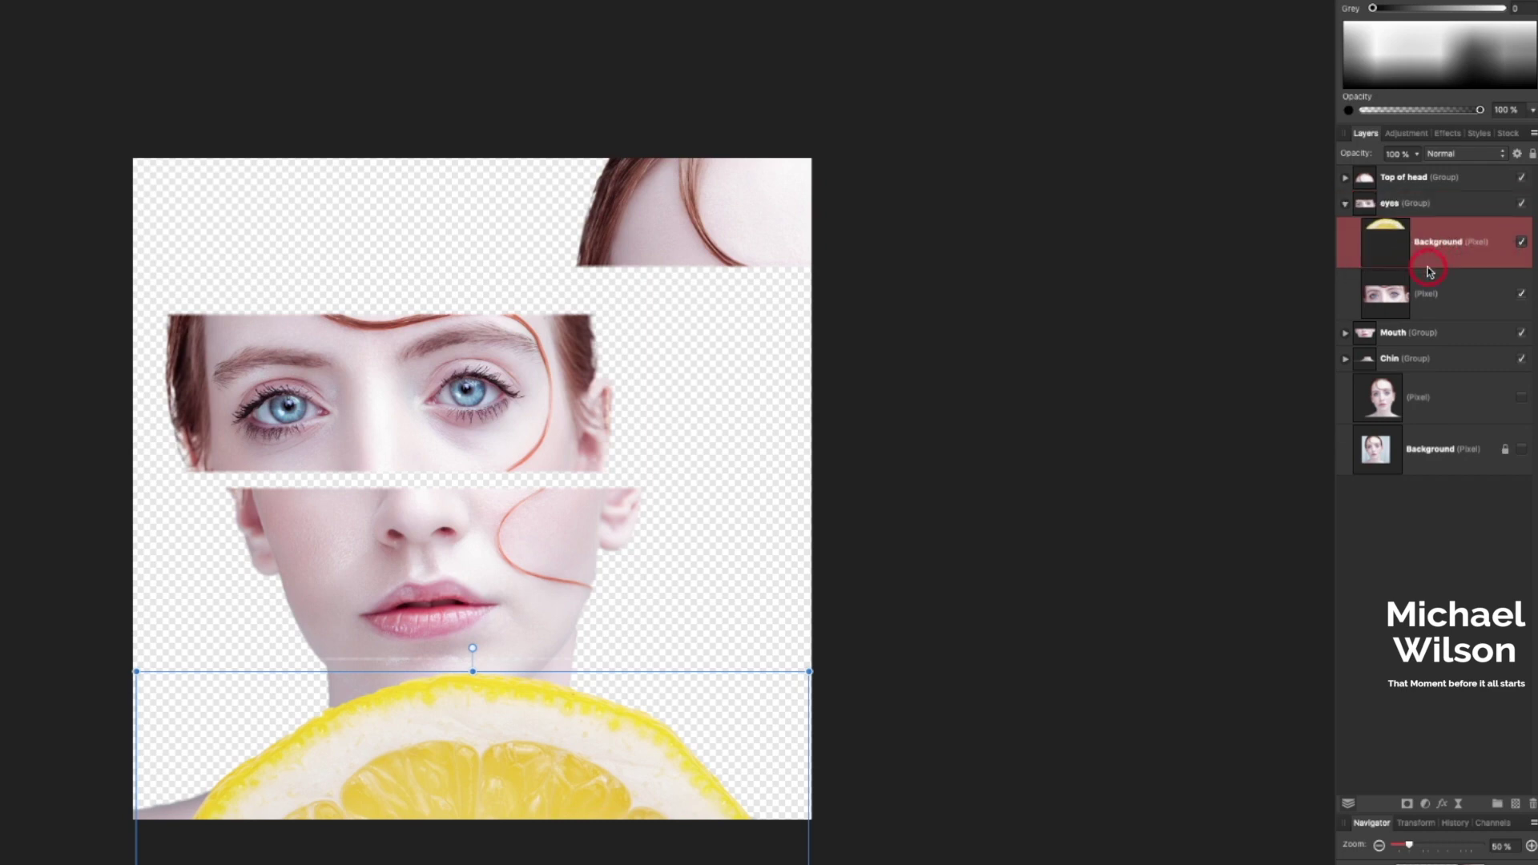
{"action": "left_click", "coordinate": [1348, 207]}
{"action": "left_click", "coordinate": [1345, 206]}
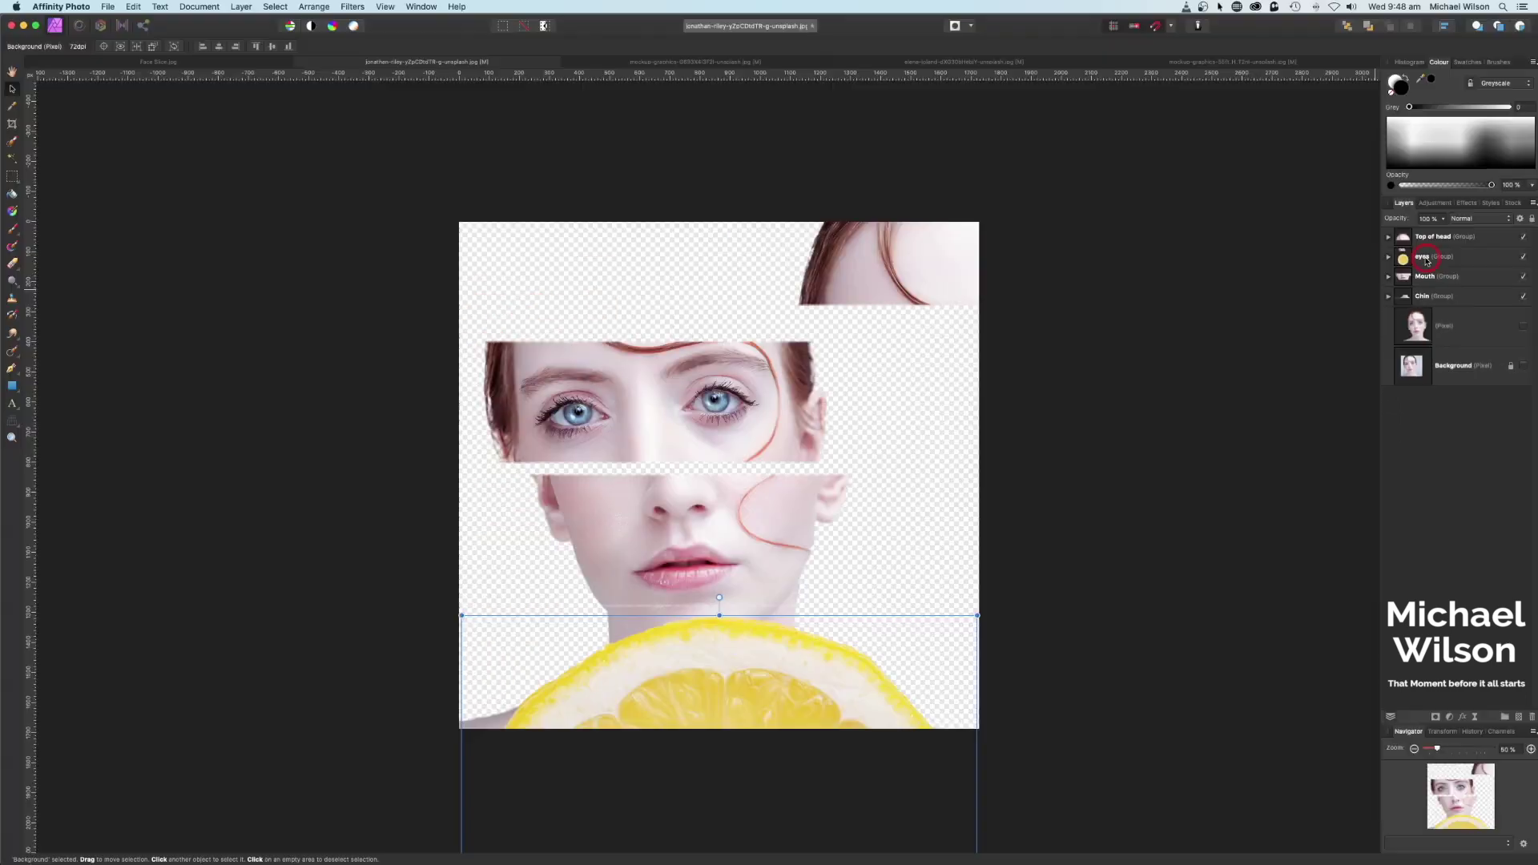
{"action": "left_click", "coordinate": [1347, 205]}
{"action": "left_click_drag", "start_coordinate": [602, 426], "coordinate": [565, 411]}
{"action": "left_click_drag", "start_coordinate": [790, 414], "coordinate": [833, 427]}
- Shrink the lemon slice to a small disc placed over the eyes strip
{"action": "left_click", "coordinate": [1389, 258]}
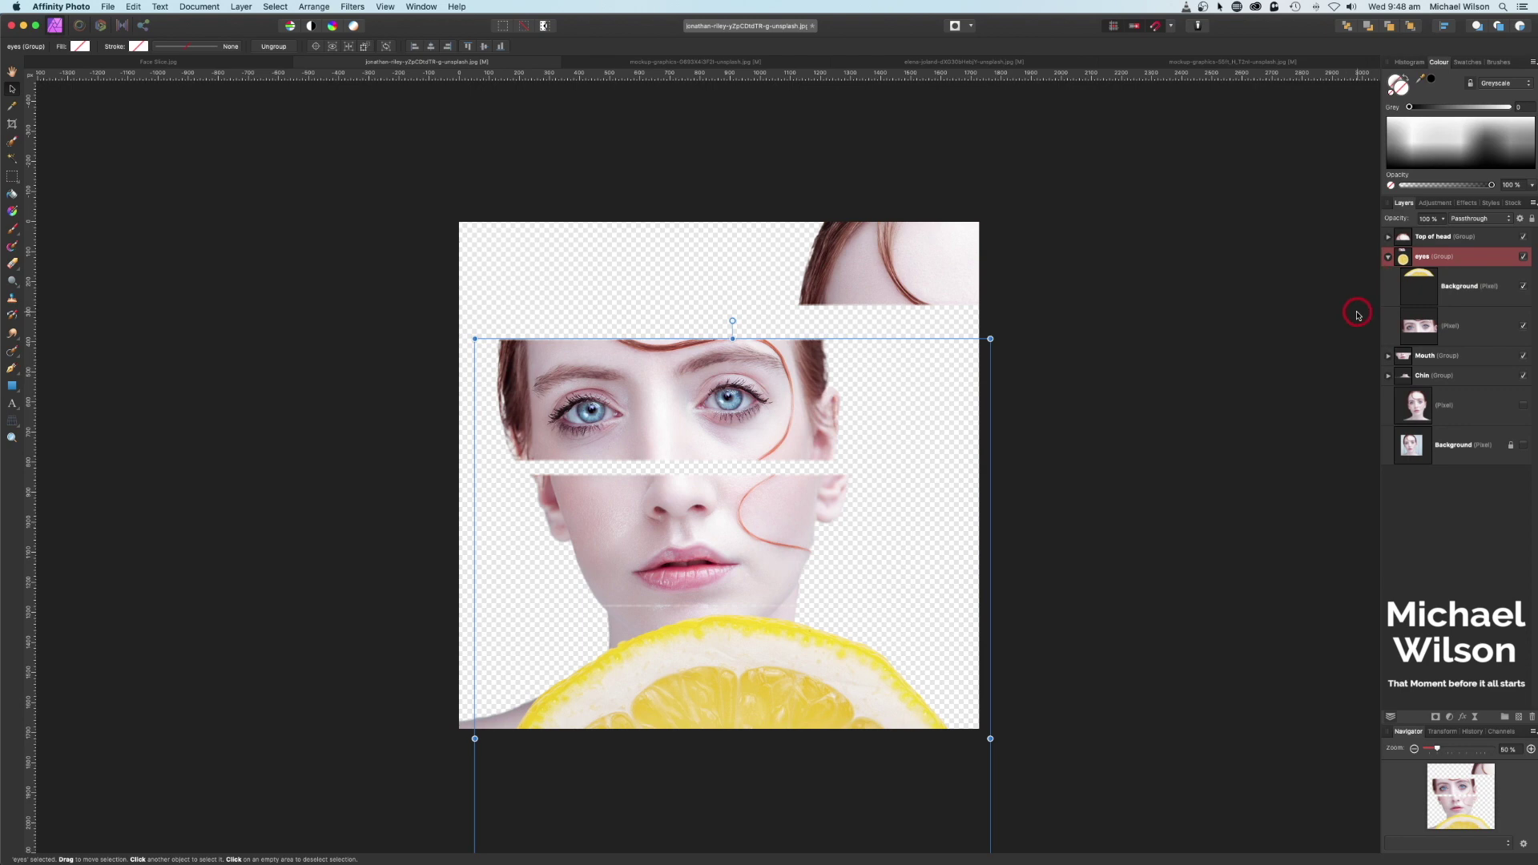
{"action": "left_click", "coordinate": [1424, 288]}
{"action": "left_click", "coordinate": [12, 90]}
{"action": "left_click_drag", "start_coordinate": [686, 654], "coordinate": [677, 355]}
{"action": "left_click_drag", "start_coordinate": [464, 308], "coordinate": [725, 573]}
{"action": "left_click_drag", "start_coordinate": [845, 611], "coordinate": [665, 334]}
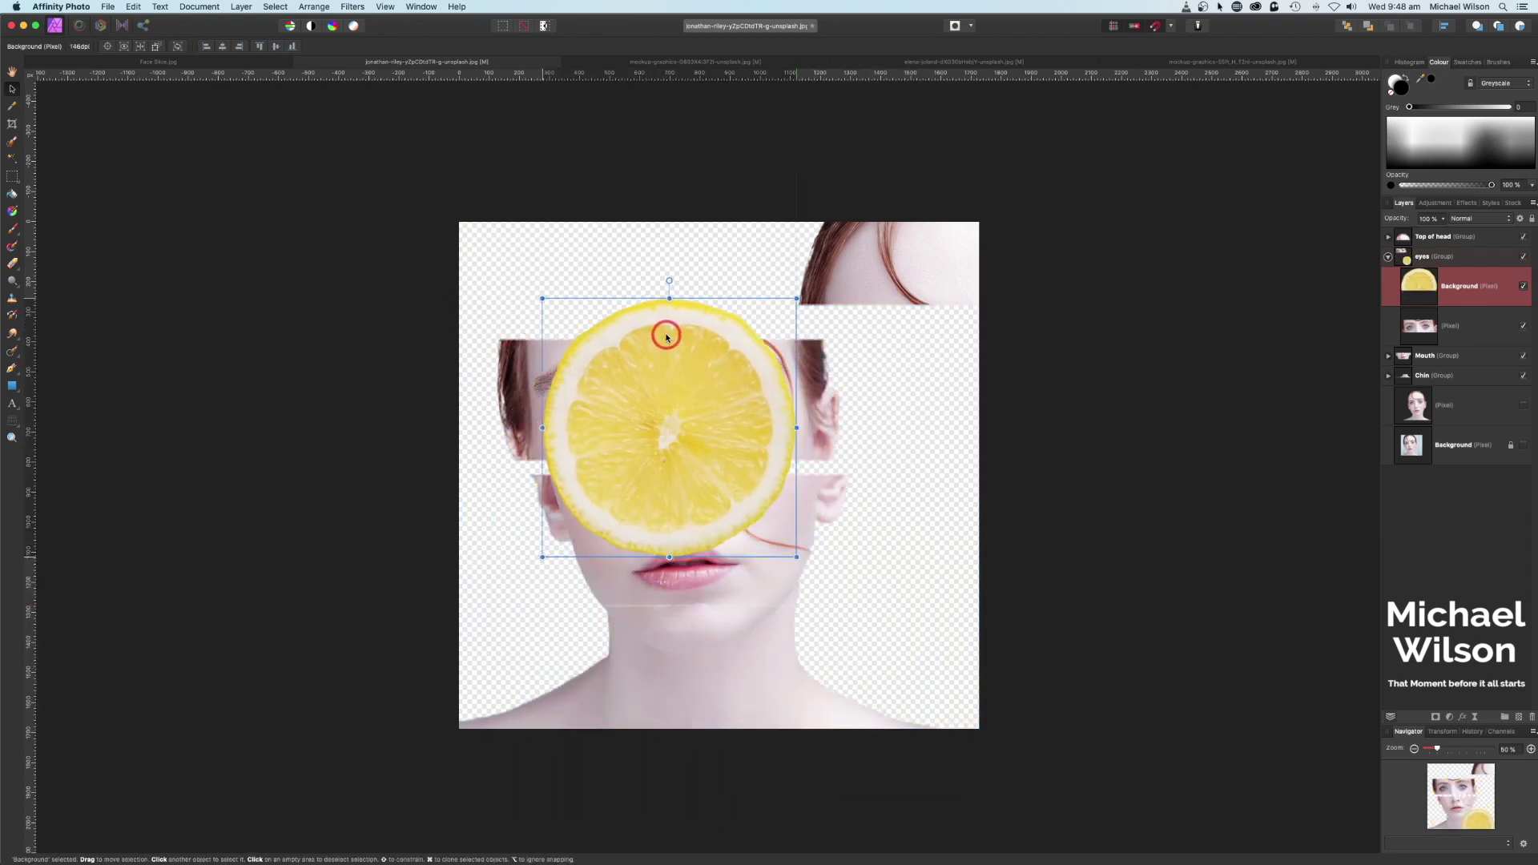
{"action": "left_click_drag", "start_coordinate": [797, 556], "coordinate": [747, 501]}
{"action": "left_click_drag", "start_coordinate": [704, 438], "coordinate": [707, 405]}
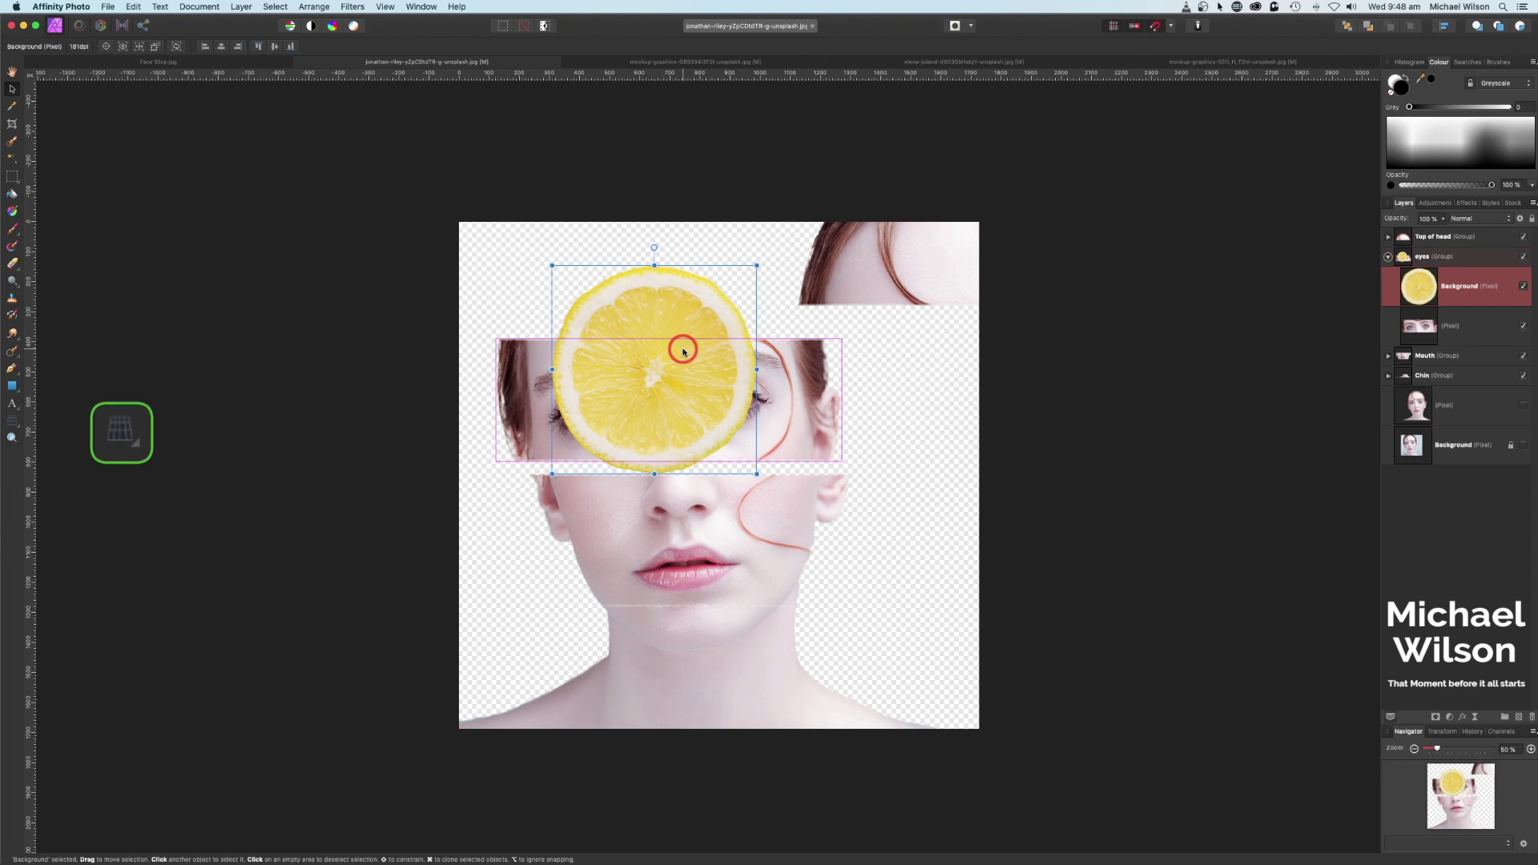
- Perspective-warp the lemon's corners to squash it into a tilted ellipse
{"action": "left_click", "coordinate": [13, 423]}
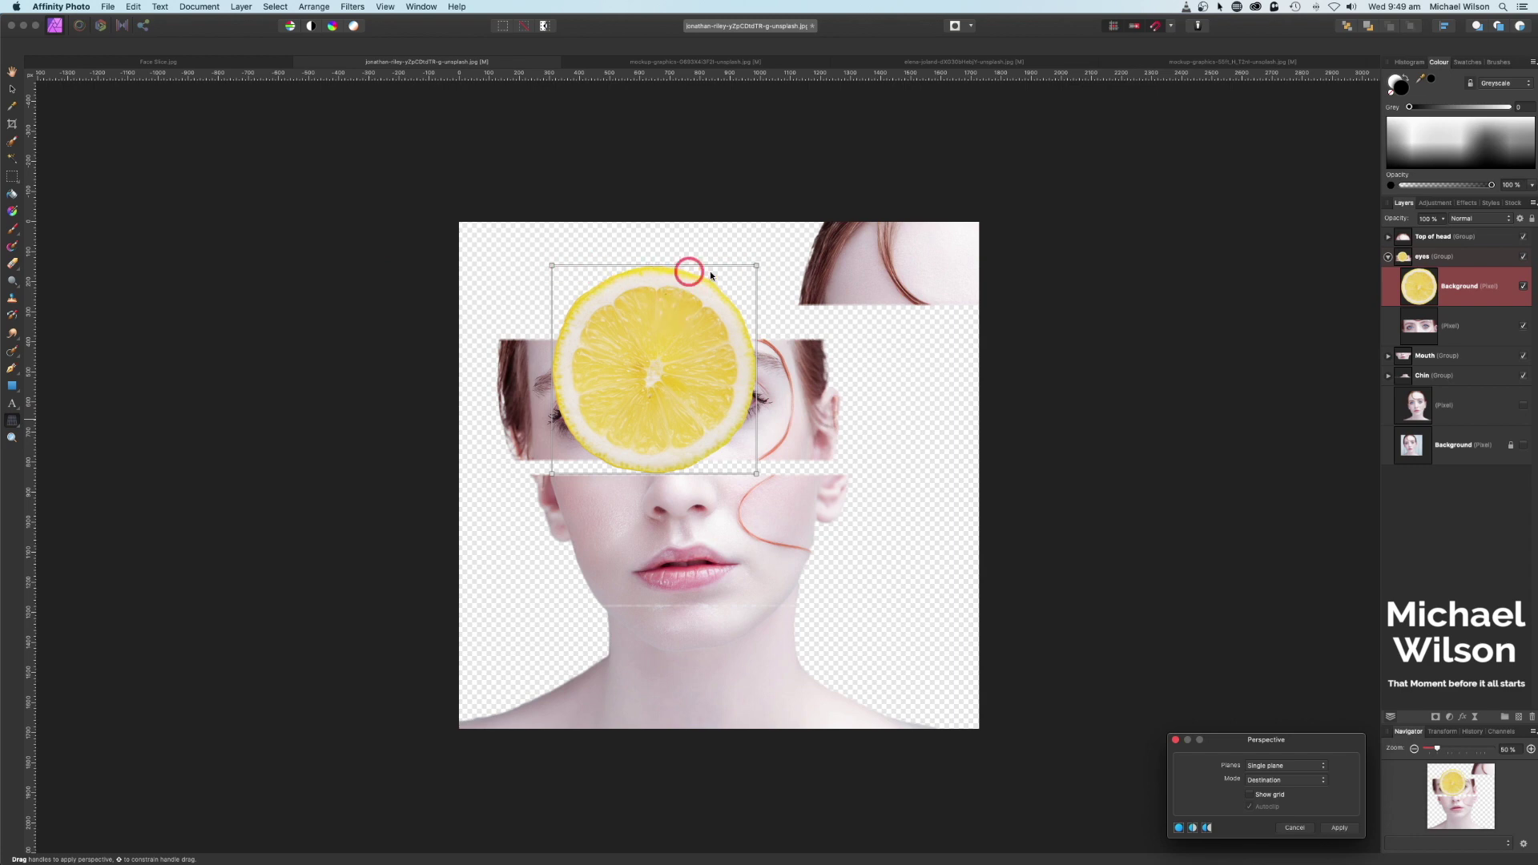
{"action": "left_click_drag", "start_coordinate": [551, 475], "coordinate": [504, 346]}
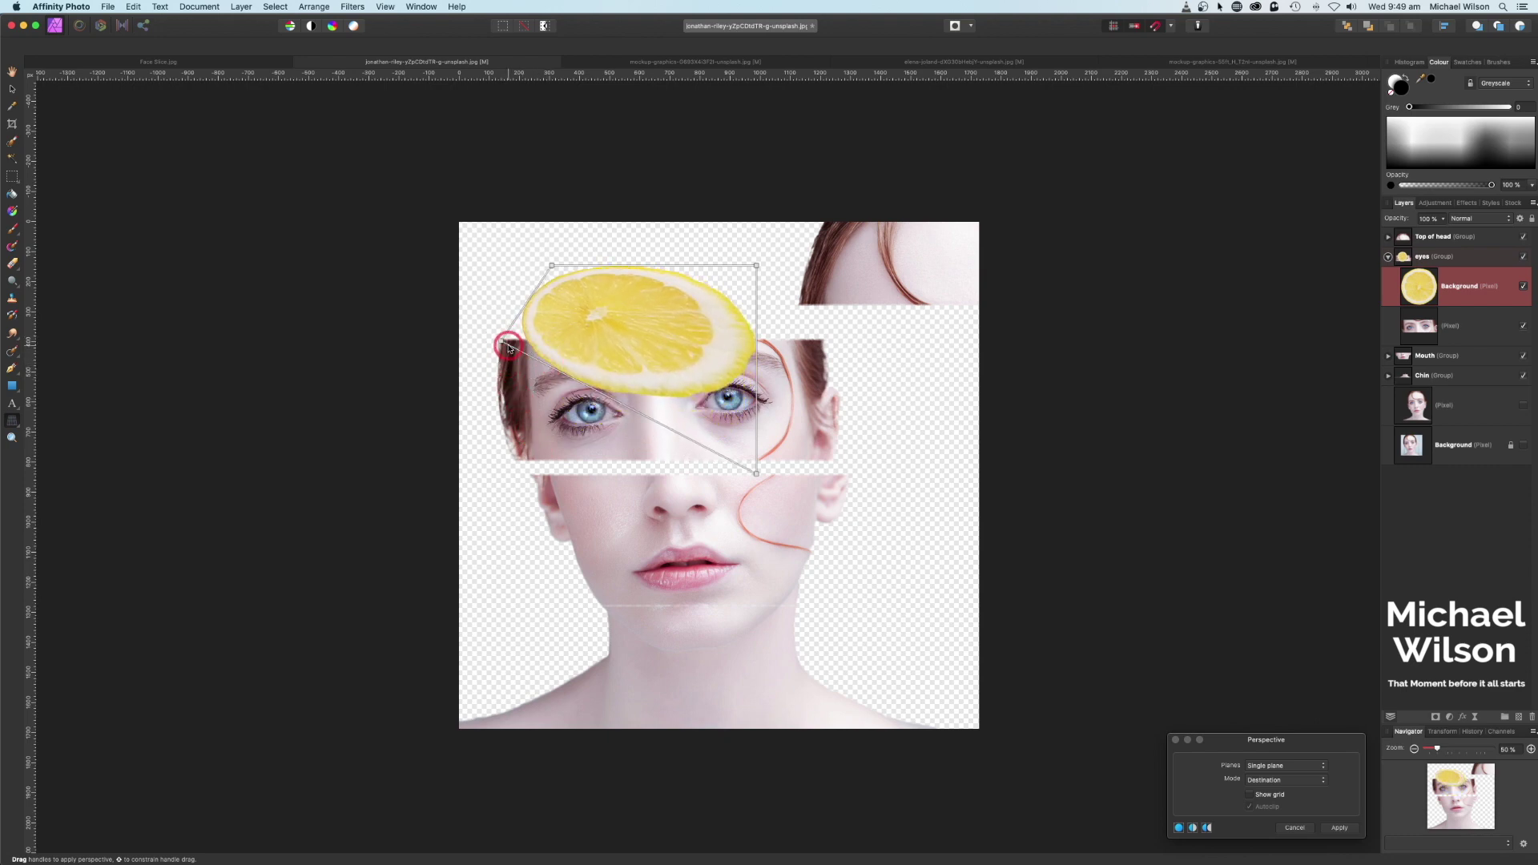
{"action": "left_click_drag", "start_coordinate": [758, 476], "coordinate": [822, 343]}
{"action": "left_click_drag", "start_coordinate": [548, 277], "coordinate": [527, 306]}
{"action": "left_click_drag", "start_coordinate": [757, 266], "coordinate": [843, 373]}
{"action": "left_click_drag", "start_coordinate": [498, 343], "coordinate": [476, 366]}
{"action": "left_click_drag", "start_coordinate": [526, 306], "coordinate": [524, 312]}
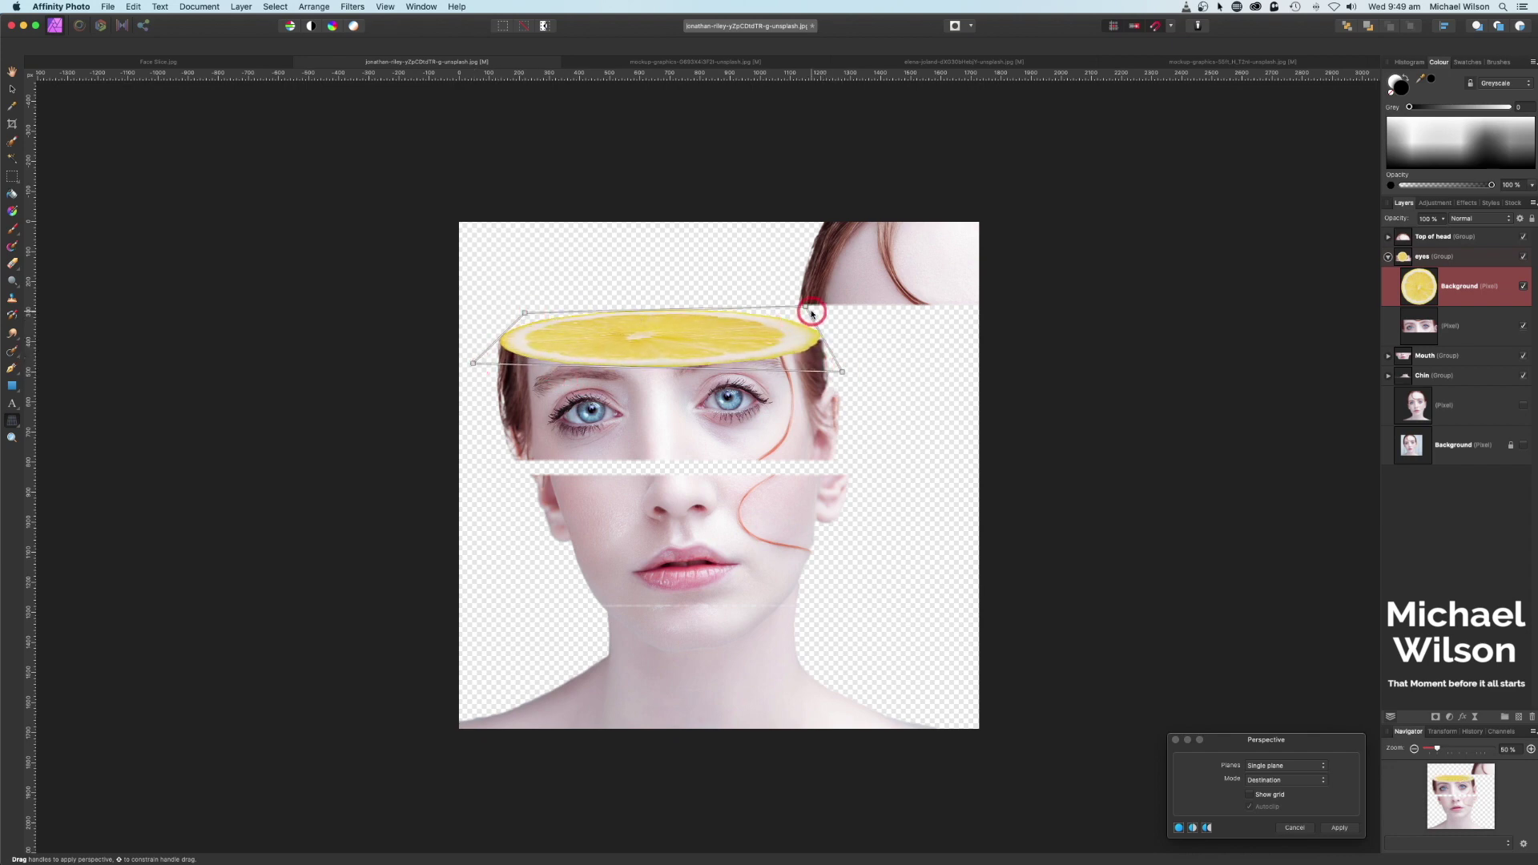
{"action": "left_click_drag", "start_coordinate": [808, 311], "coordinate": [809, 314]}
{"action": "left_click_drag", "start_coordinate": [844, 375], "coordinate": [845, 371]}
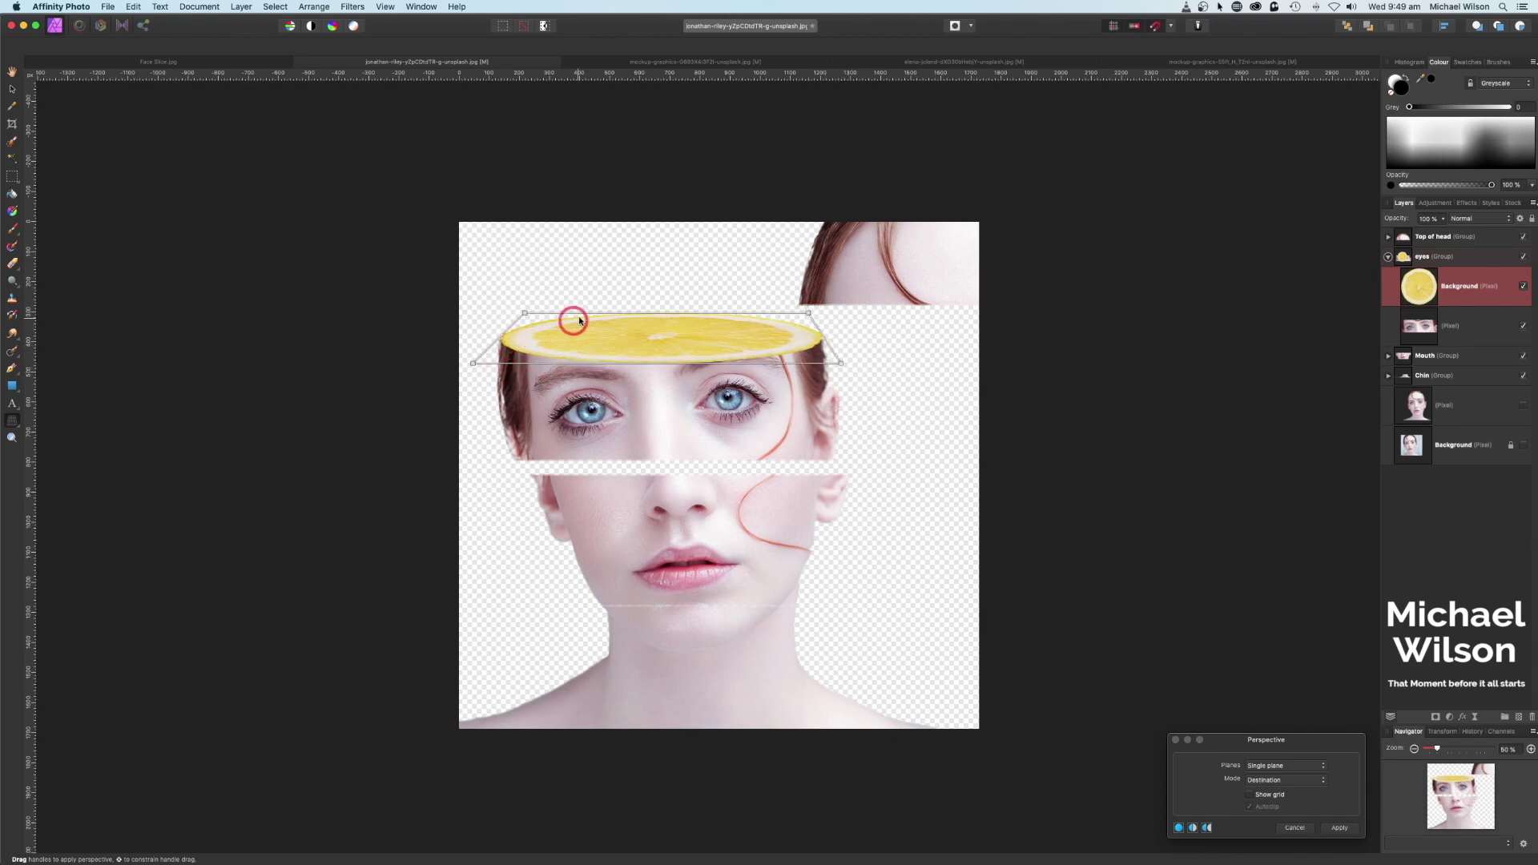
{"action": "left_click_drag", "start_coordinate": [531, 317], "coordinate": [515, 315]}
- Stretch the lemon's corners outward and apply the first perspective warp
{"action": "left_click", "coordinate": [809, 315]}
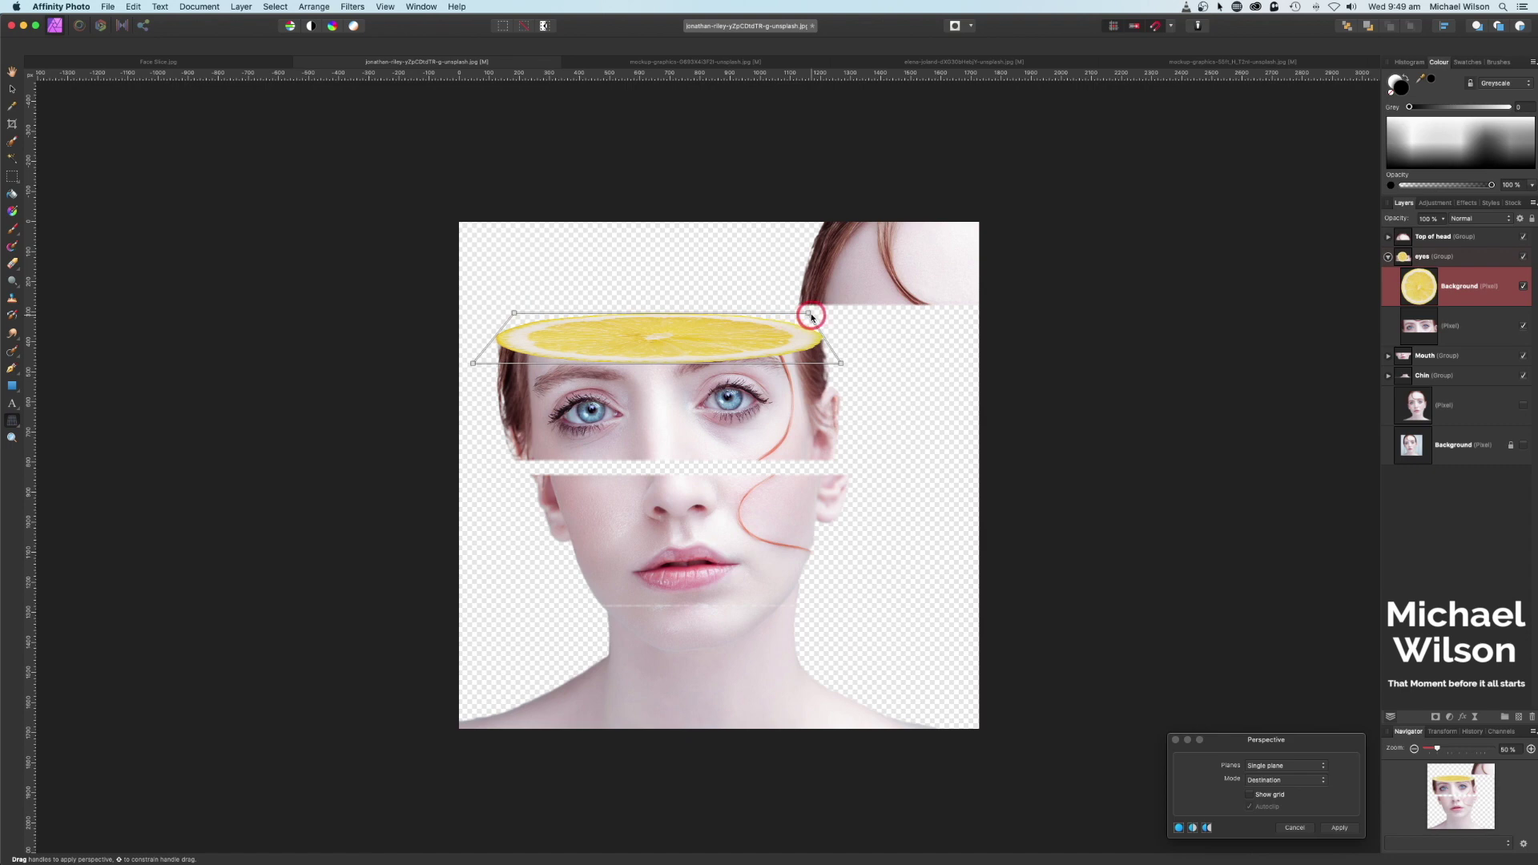
{"action": "left_click_drag", "start_coordinate": [836, 366], "coordinate": [860, 357]}
{"action": "left_click_drag", "start_coordinate": [512, 311], "coordinate": [522, 316]}
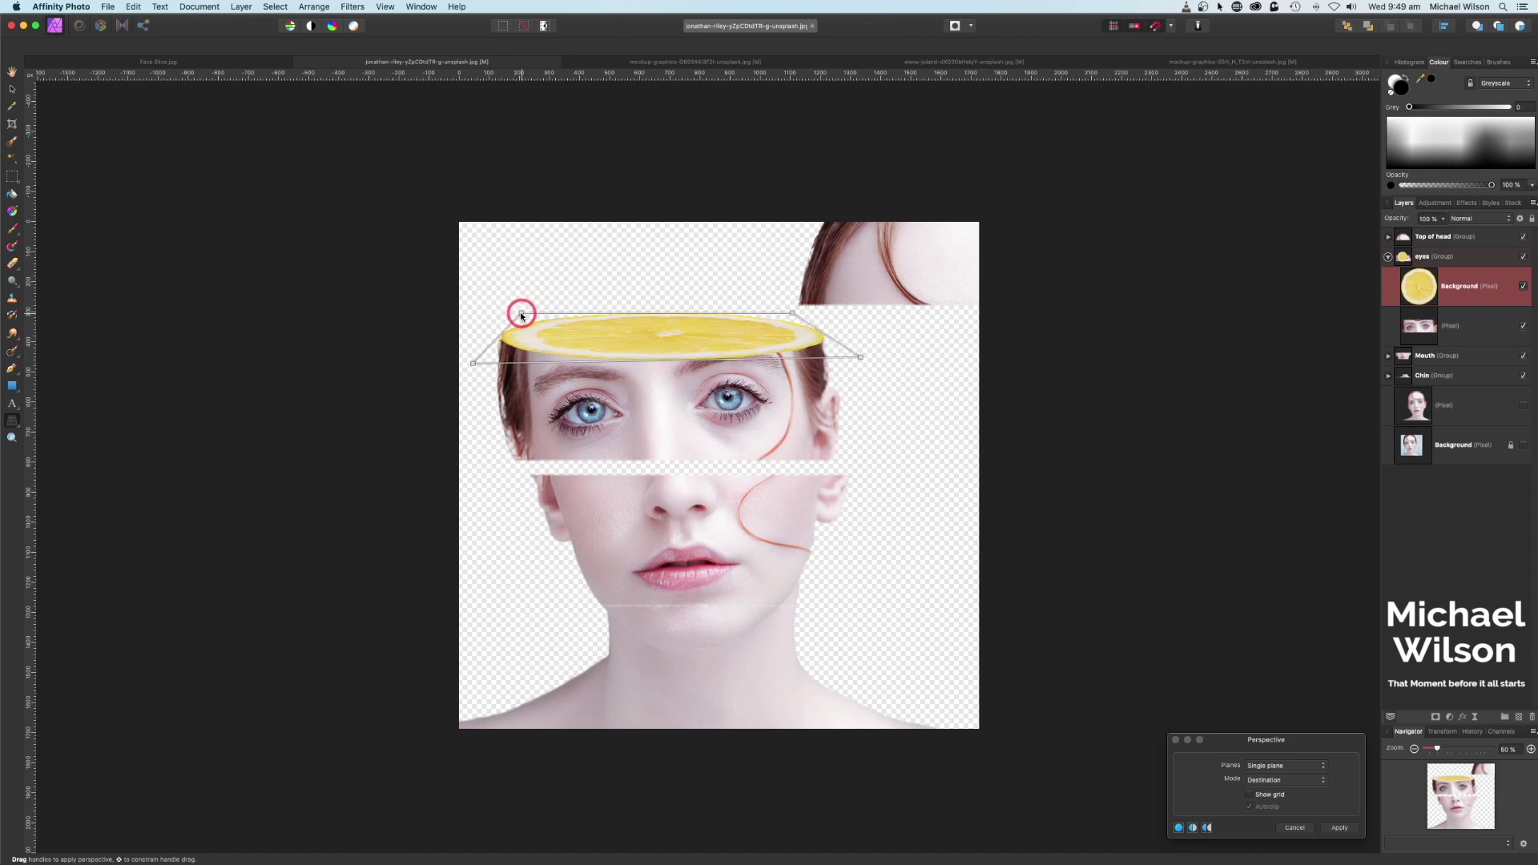
{"action": "left_click", "coordinate": [799, 319]}
{"action": "left_click", "coordinate": [666, 345]}
{"action": "left_click_drag", "start_coordinate": [1336, 745], "coordinate": [1216, 417]}
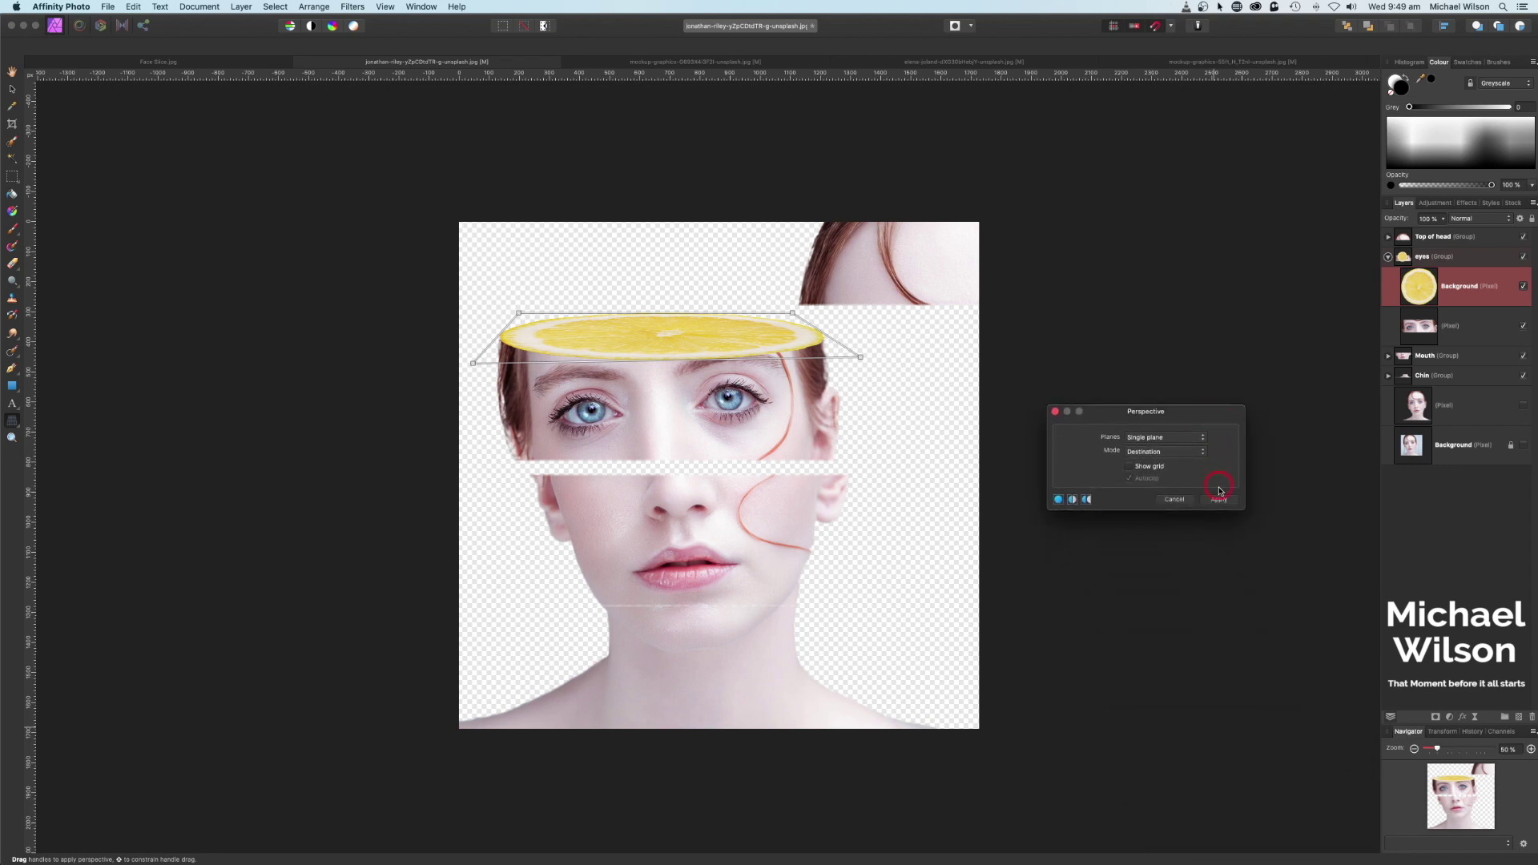
{"action": "left_click", "coordinate": [1219, 500]}
{"action": "left_click", "coordinate": [1108, 392]}
{"action": "left_click", "coordinate": [636, 340]}
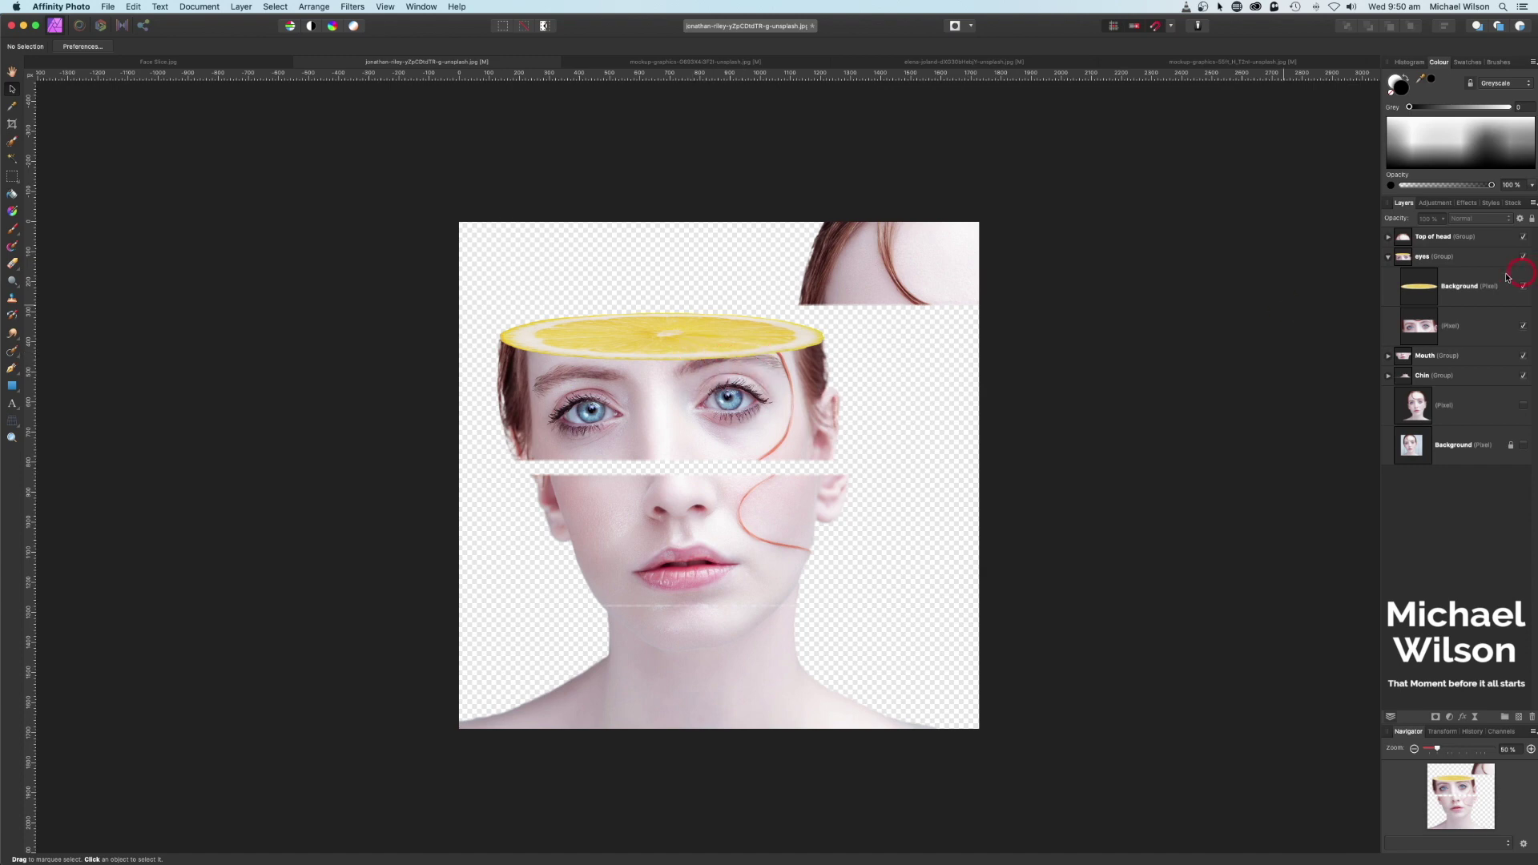
- Apply a second perspective warp so the lemon becomes a thin, level lid on the eyes strip
{"action": "left_click", "coordinate": [1422, 285]}
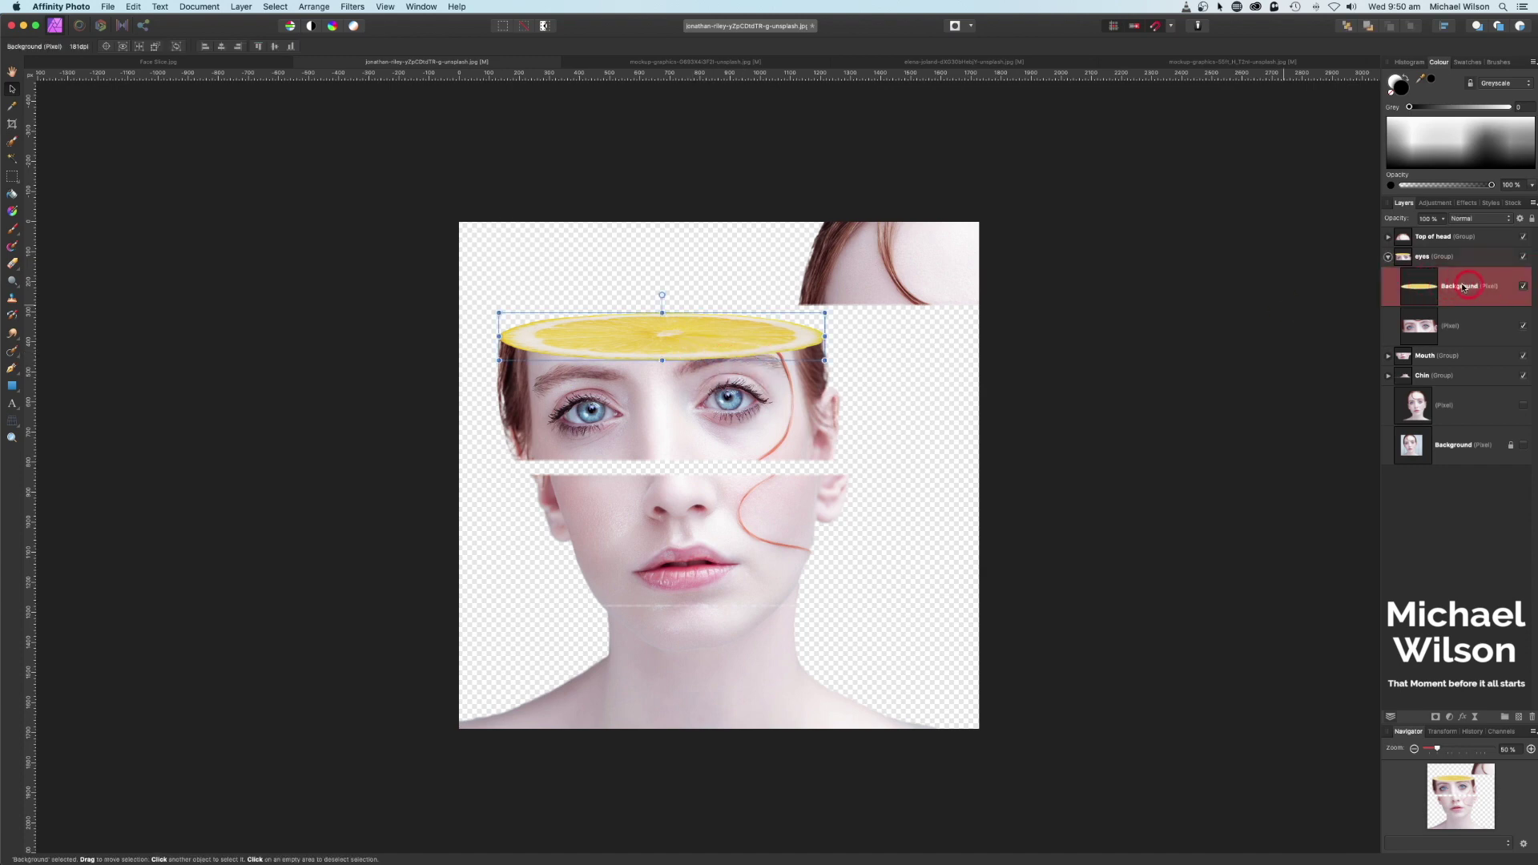
{"action": "left_click", "coordinate": [11, 386]}
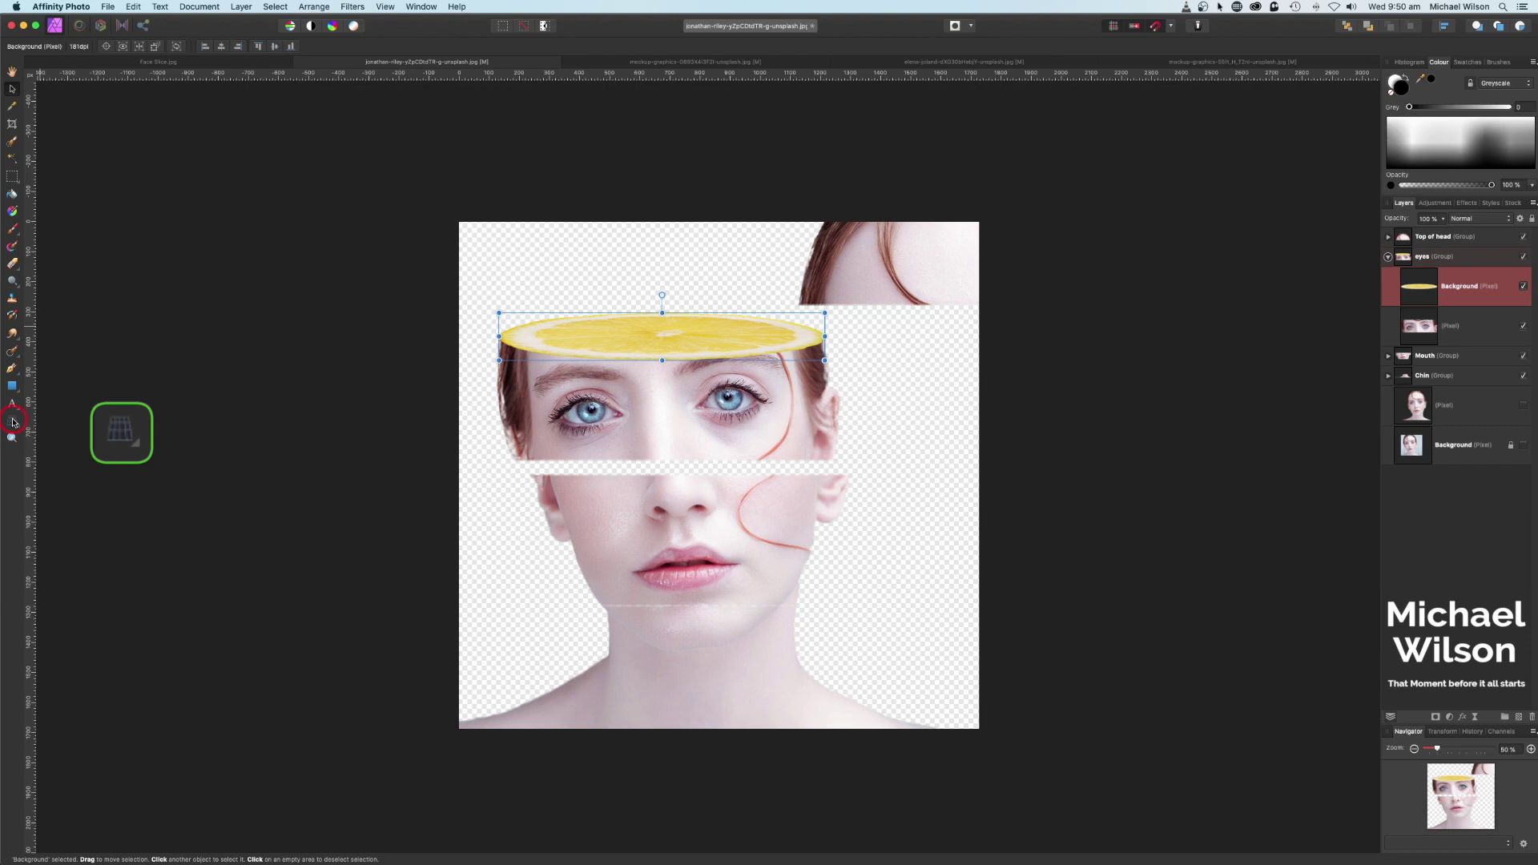
{"action": "left_click", "coordinate": [12, 422]}
{"action": "left_click", "coordinate": [723, 345]}
{"action": "left_click_drag", "start_coordinate": [837, 366], "coordinate": [816, 350]}
{"action": "left_click_drag", "start_coordinate": [498, 312], "coordinate": [500, 324]}
{"action": "left_click_drag", "start_coordinate": [823, 313], "coordinate": [834, 327]}
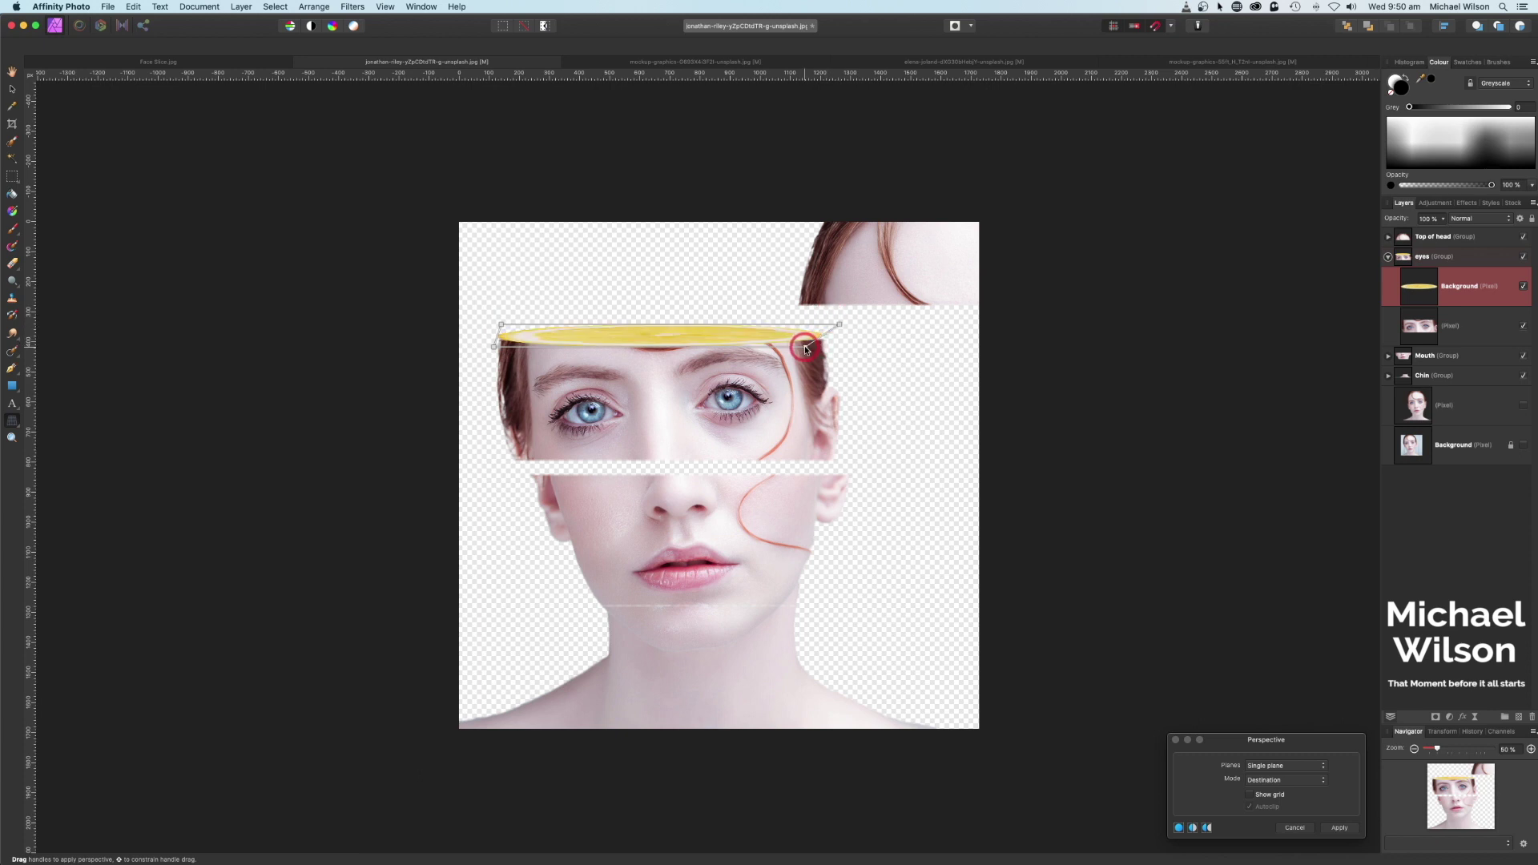
{"action": "left_click_drag", "start_coordinate": [834, 323], "coordinate": [833, 325]}
{"action": "left_click", "coordinate": [509, 328]}
{"action": "left_click_drag", "start_coordinate": [503, 330], "coordinate": [506, 334]}
{"action": "left_click", "coordinate": [1339, 827]}
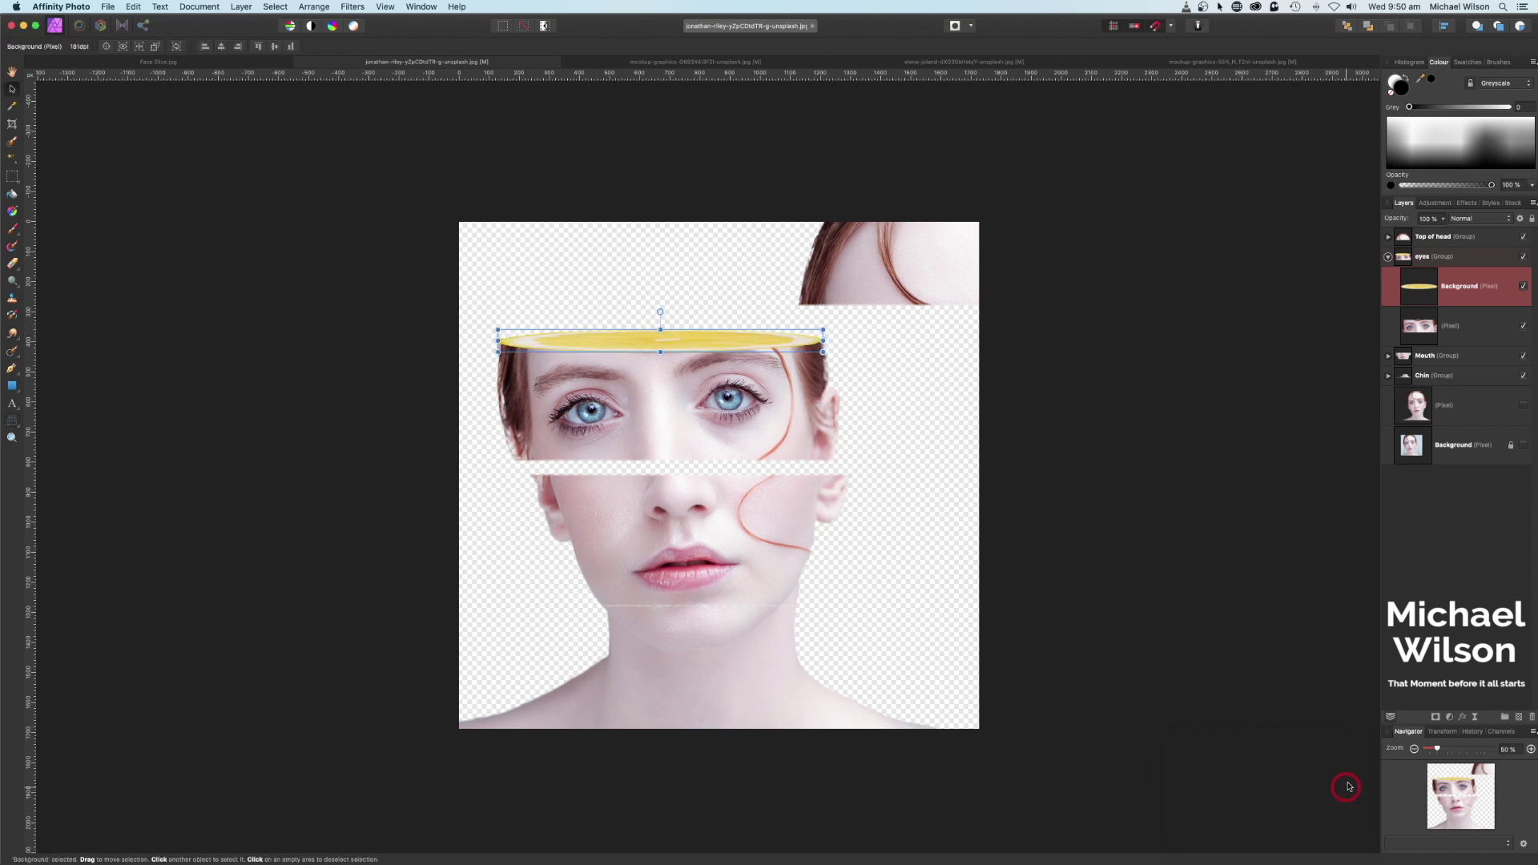
{"action": "left_click", "coordinate": [797, 338]}
{"action": "left_click", "coordinate": [713, 337]}
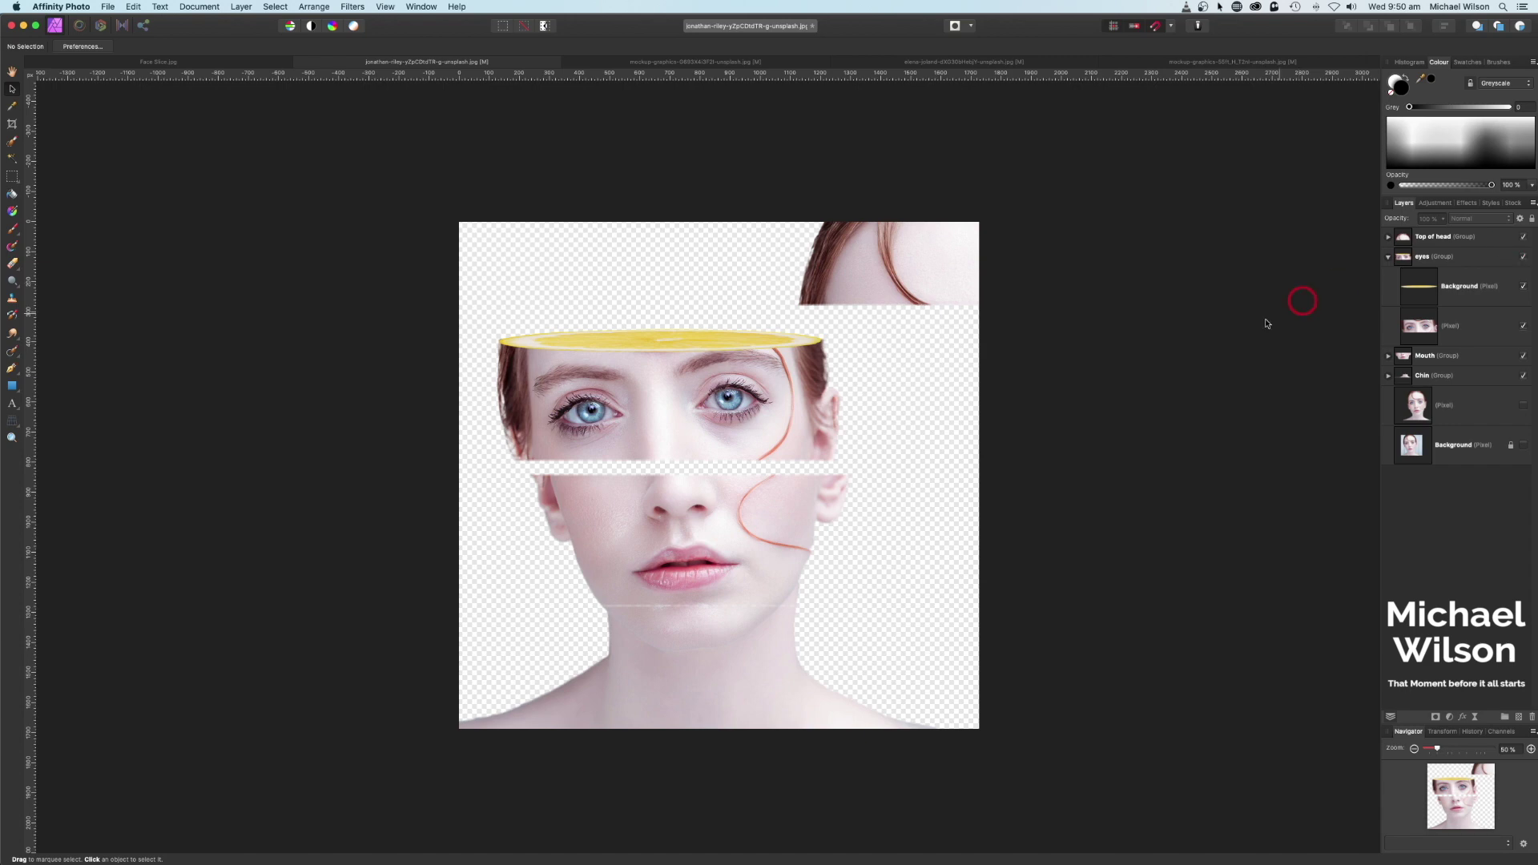
- Shift the eyes strip right and rotate the Top of head strip about -30° onto it
{"action": "left_click", "coordinate": [1389, 257]}
{"action": "left_click", "coordinate": [1433, 258]}
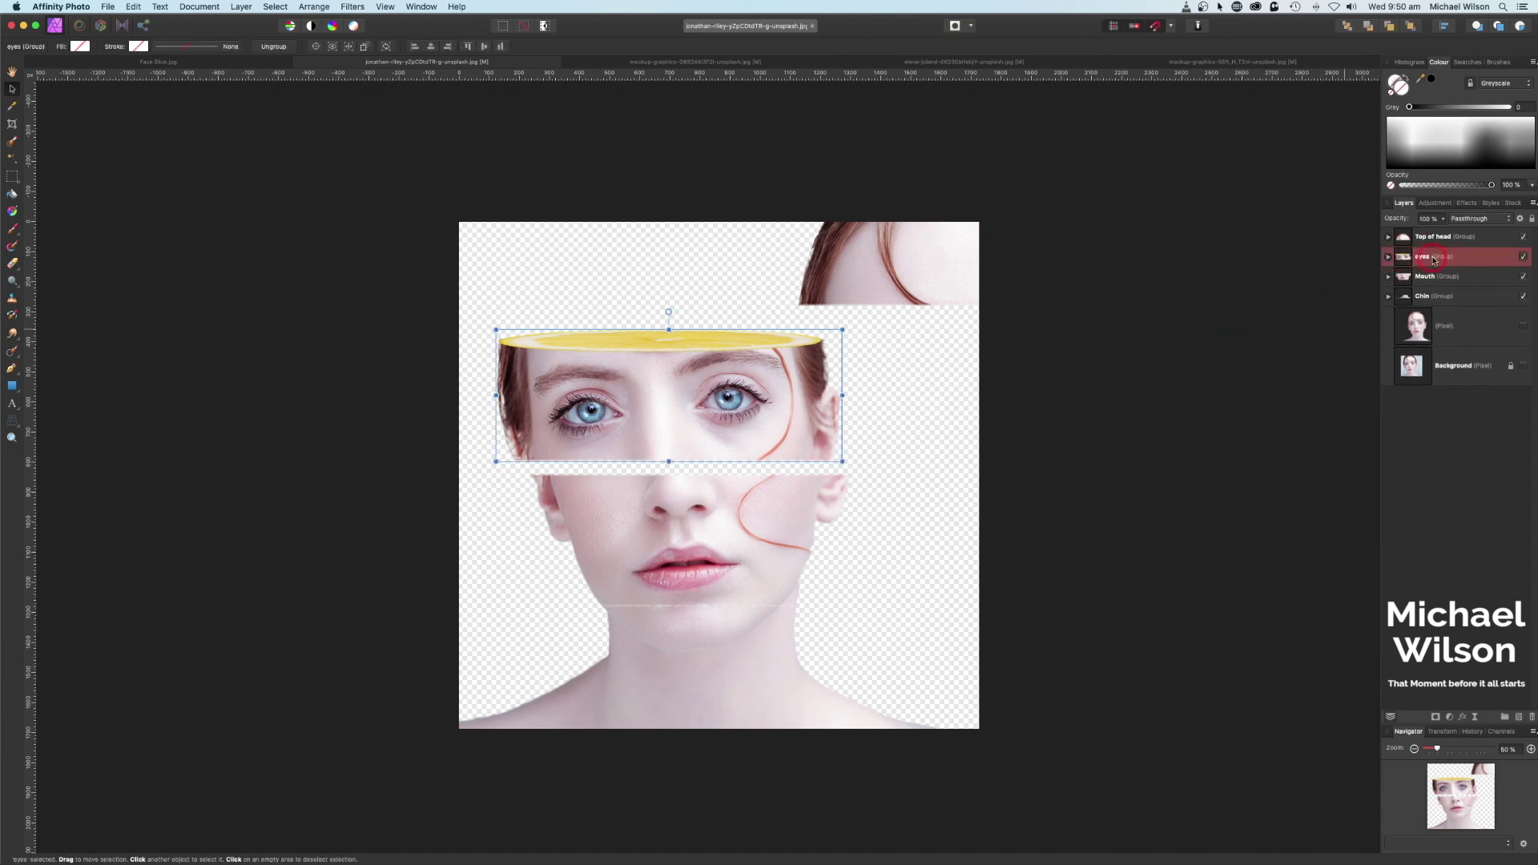
{"action": "left_click_drag", "start_coordinate": [796, 394], "coordinate": [1117, 405]}
{"action": "left_click", "coordinate": [1442, 237]}
{"action": "left_click_drag", "start_coordinate": [961, 258], "coordinate": [650, 319]}
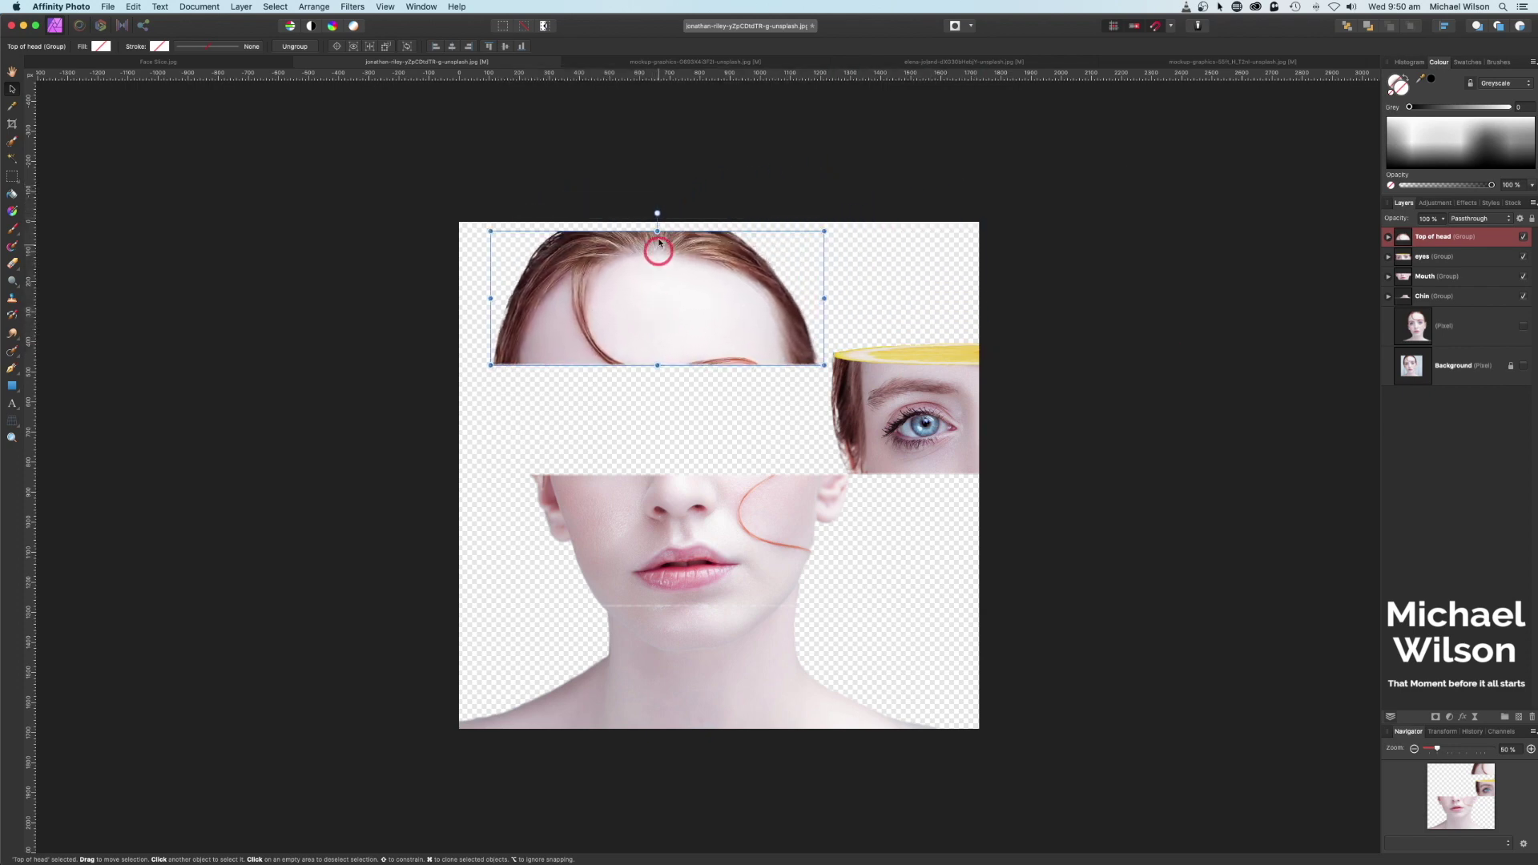
{"action": "left_click_drag", "start_coordinate": [656, 214], "coordinate": [703, 217]}
{"action": "left_click_drag", "start_coordinate": [669, 285], "coordinate": [726, 290]}
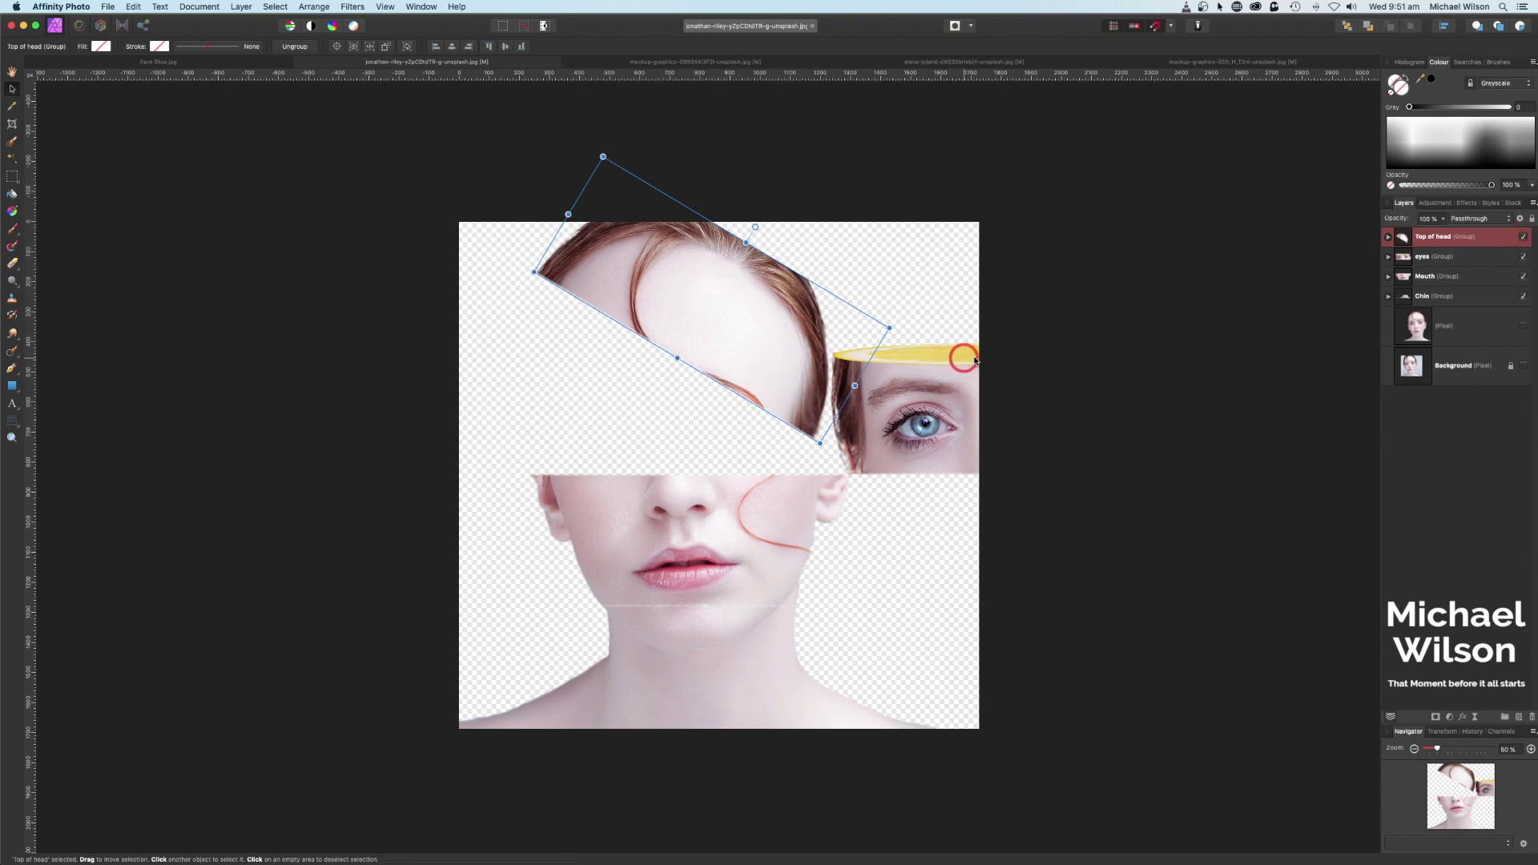
- Copy the right lemon slice from the lemon photo and paste it into the face collage
{"action": "left_click", "coordinate": [647, 64]}
{"action": "key", "text": "w"}
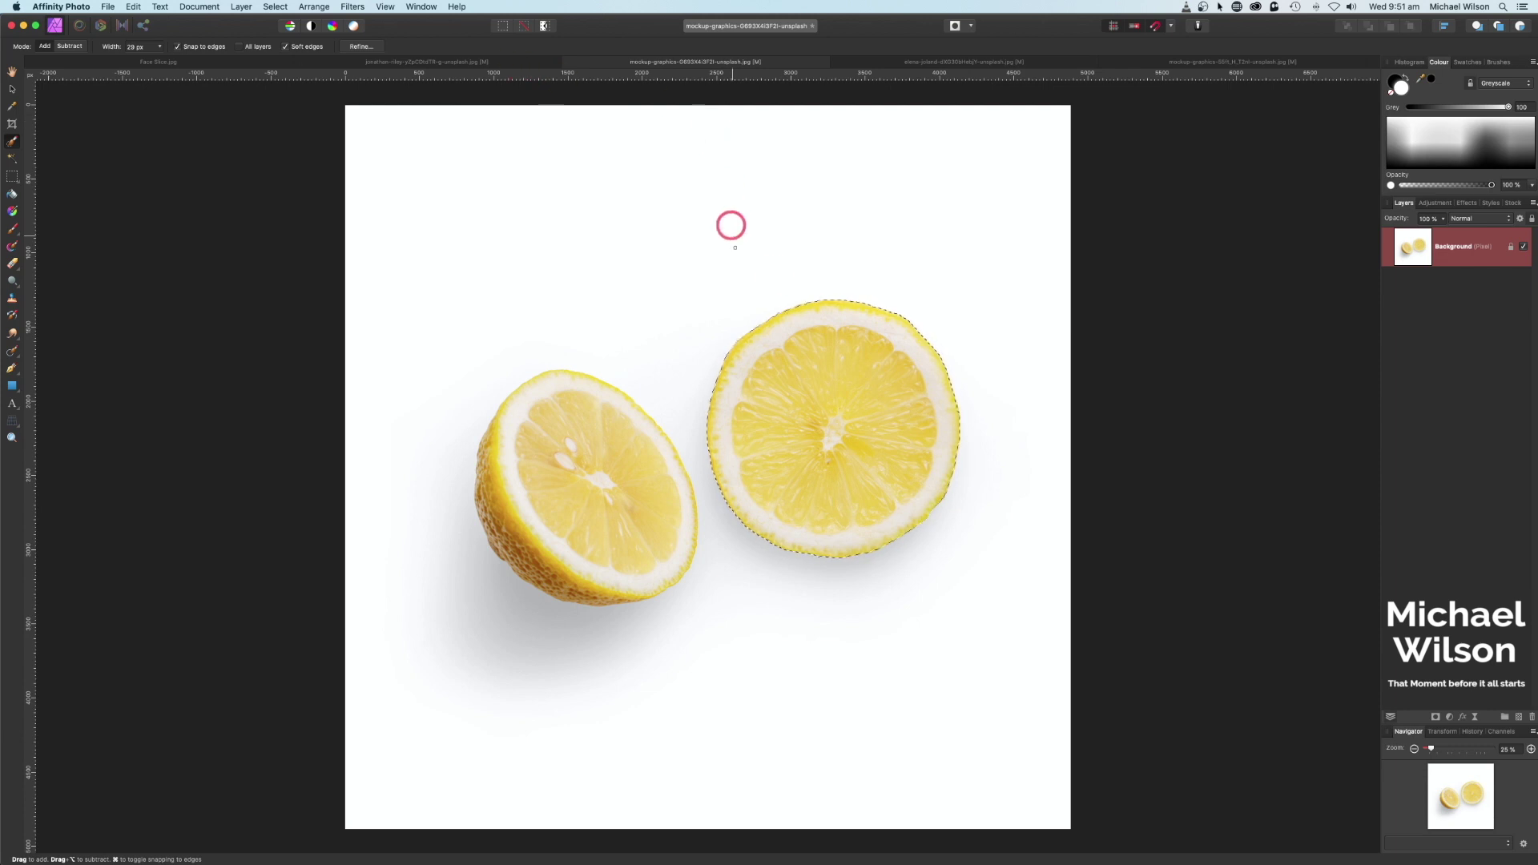
{"action": "key", "text": "super+c"}
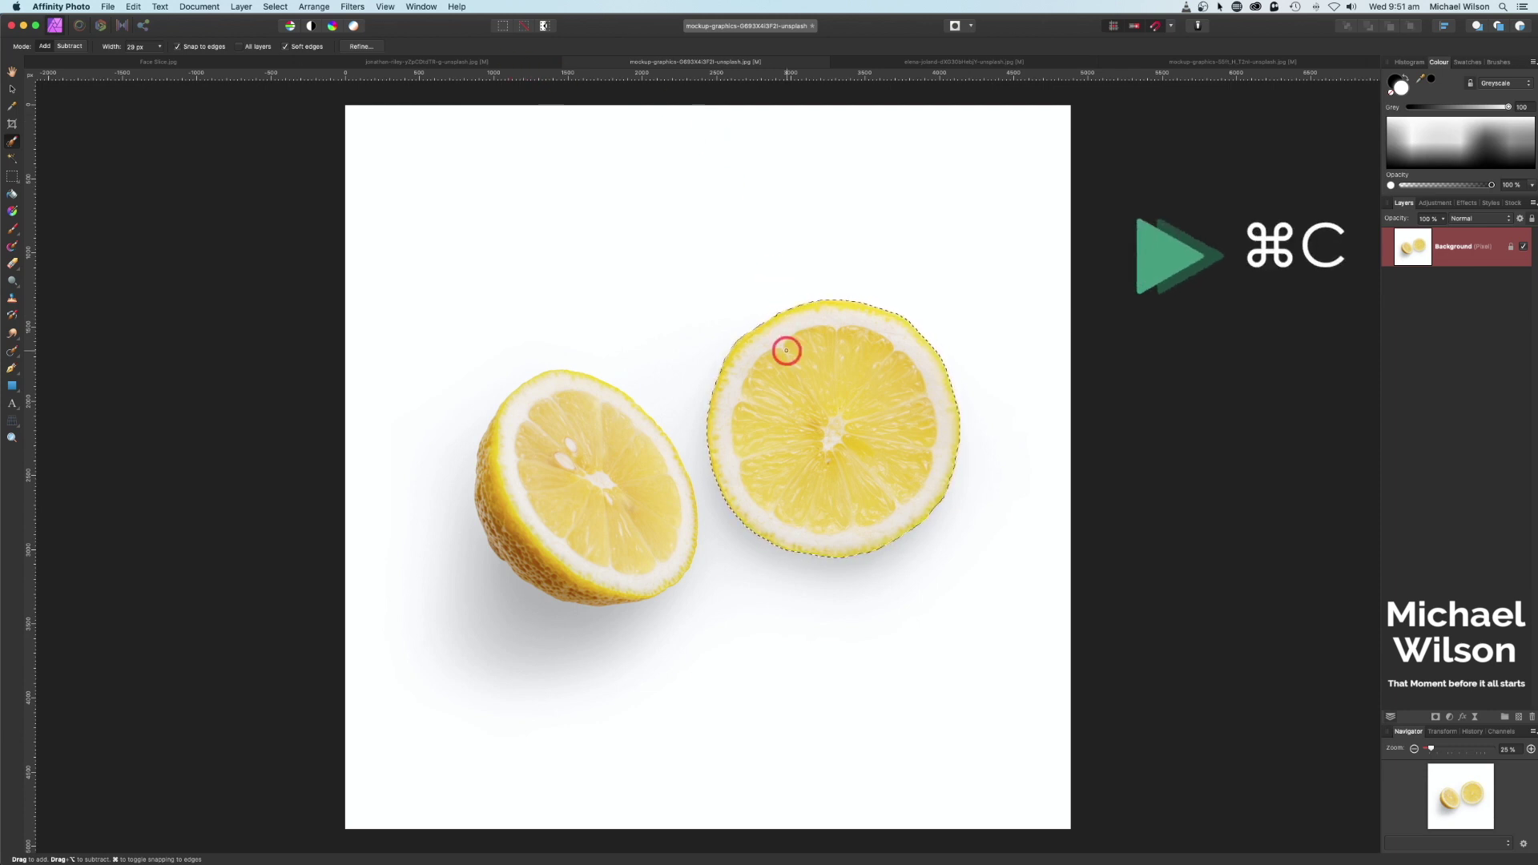
{"action": "left_click", "coordinate": [469, 64]}
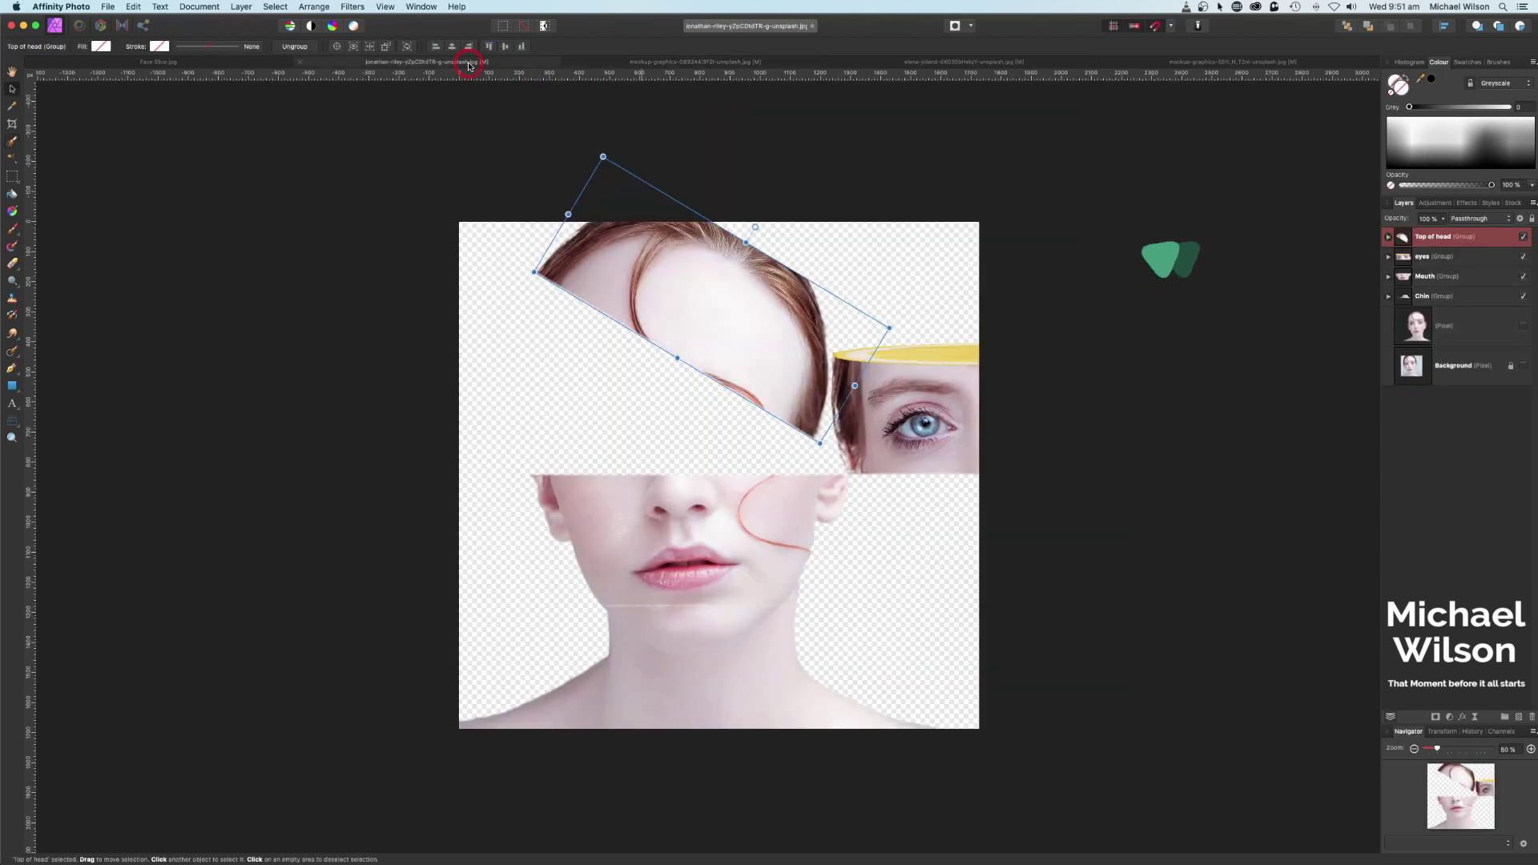
{"action": "key", "text": "super+v"}
- Move the lemon into the Top of head group and shrink it over the forehead
{"action": "left_click", "coordinate": [1389, 267]}
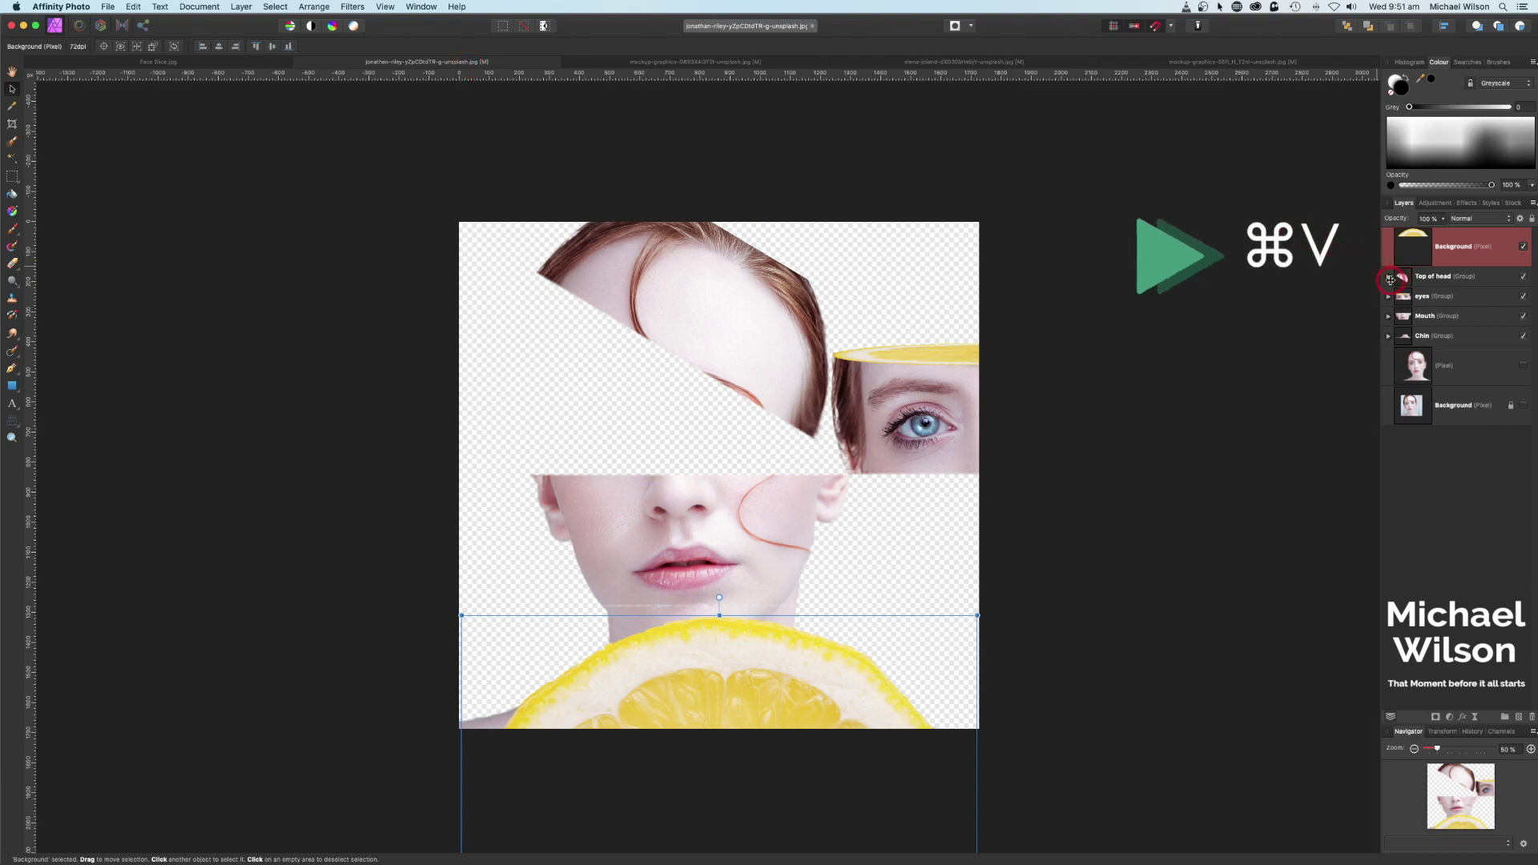
{"action": "left_click_drag", "start_coordinate": [1454, 247], "coordinate": [1403, 250]}
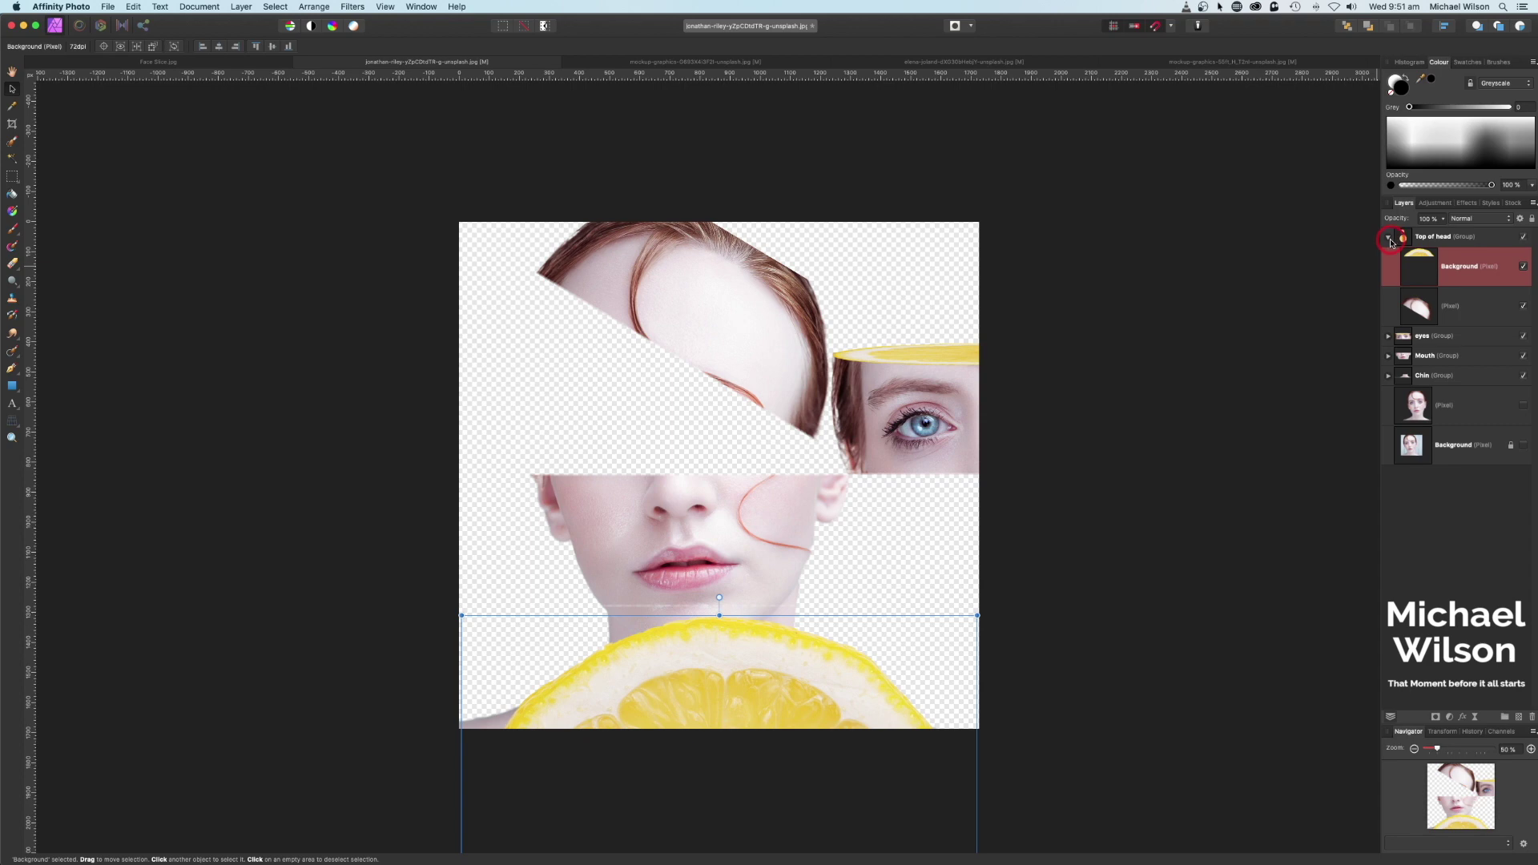
{"action": "left_click", "coordinate": [1390, 239]}
{"action": "mouse_move", "coordinate": [787, 361]}
{"action": "left_mouse_down"}
{"action": "mouse_move", "coordinate": [800, 326]}
{"action": "mouse_move", "coordinate": [773, 348]}
{"action": "mouse_move", "coordinate": [779, 368]}
{"action": "left_mouse_up"}
{"action": "left_click", "coordinate": [1389, 237]}
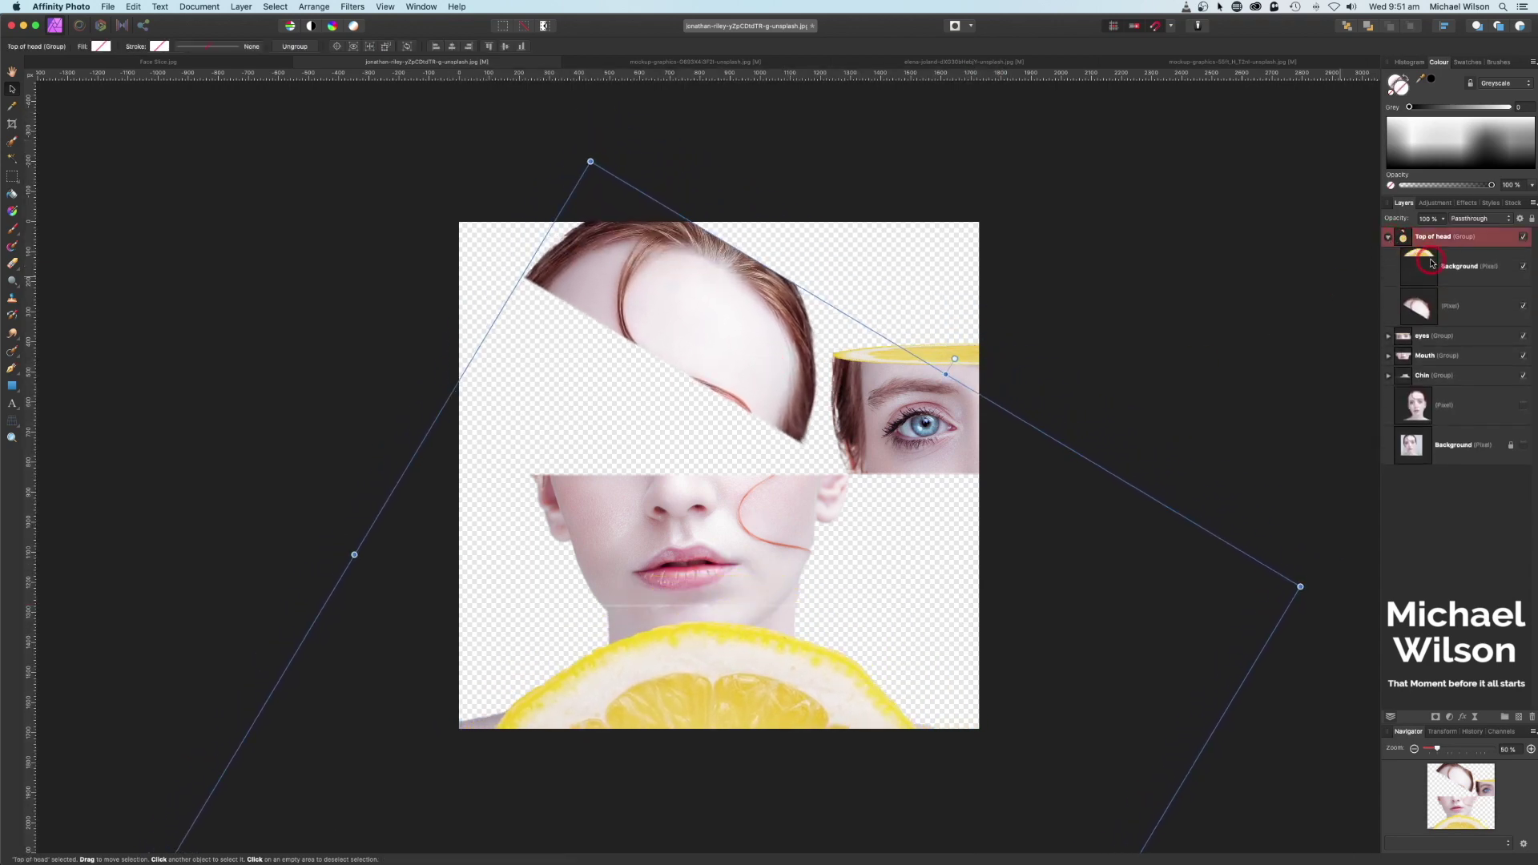
{"action": "left_click", "coordinate": [1431, 262]}
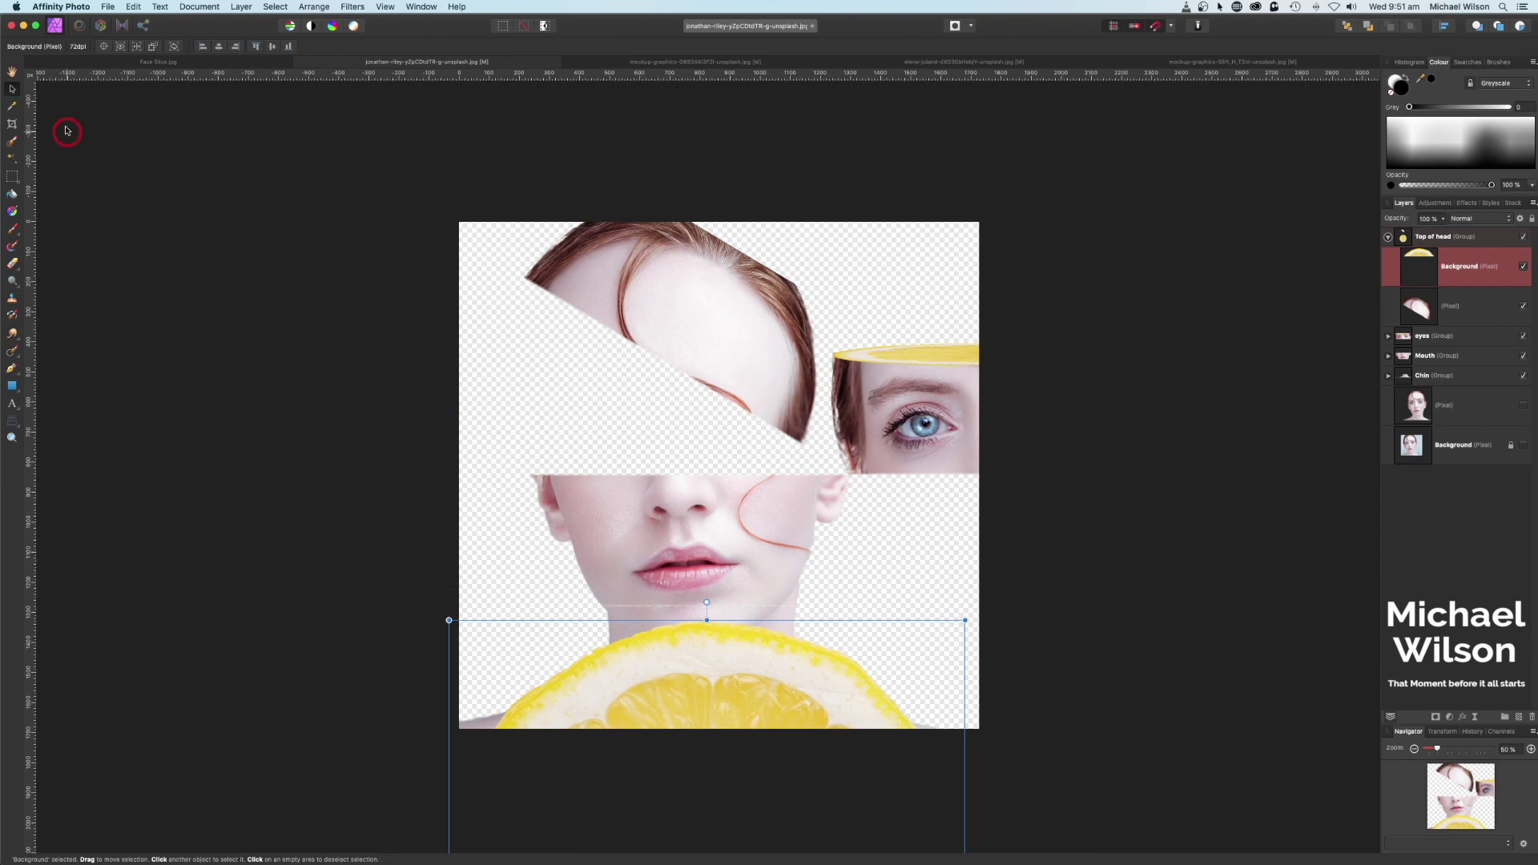
{"action": "left_click_drag", "start_coordinate": [680, 638], "coordinate": [691, 275]}
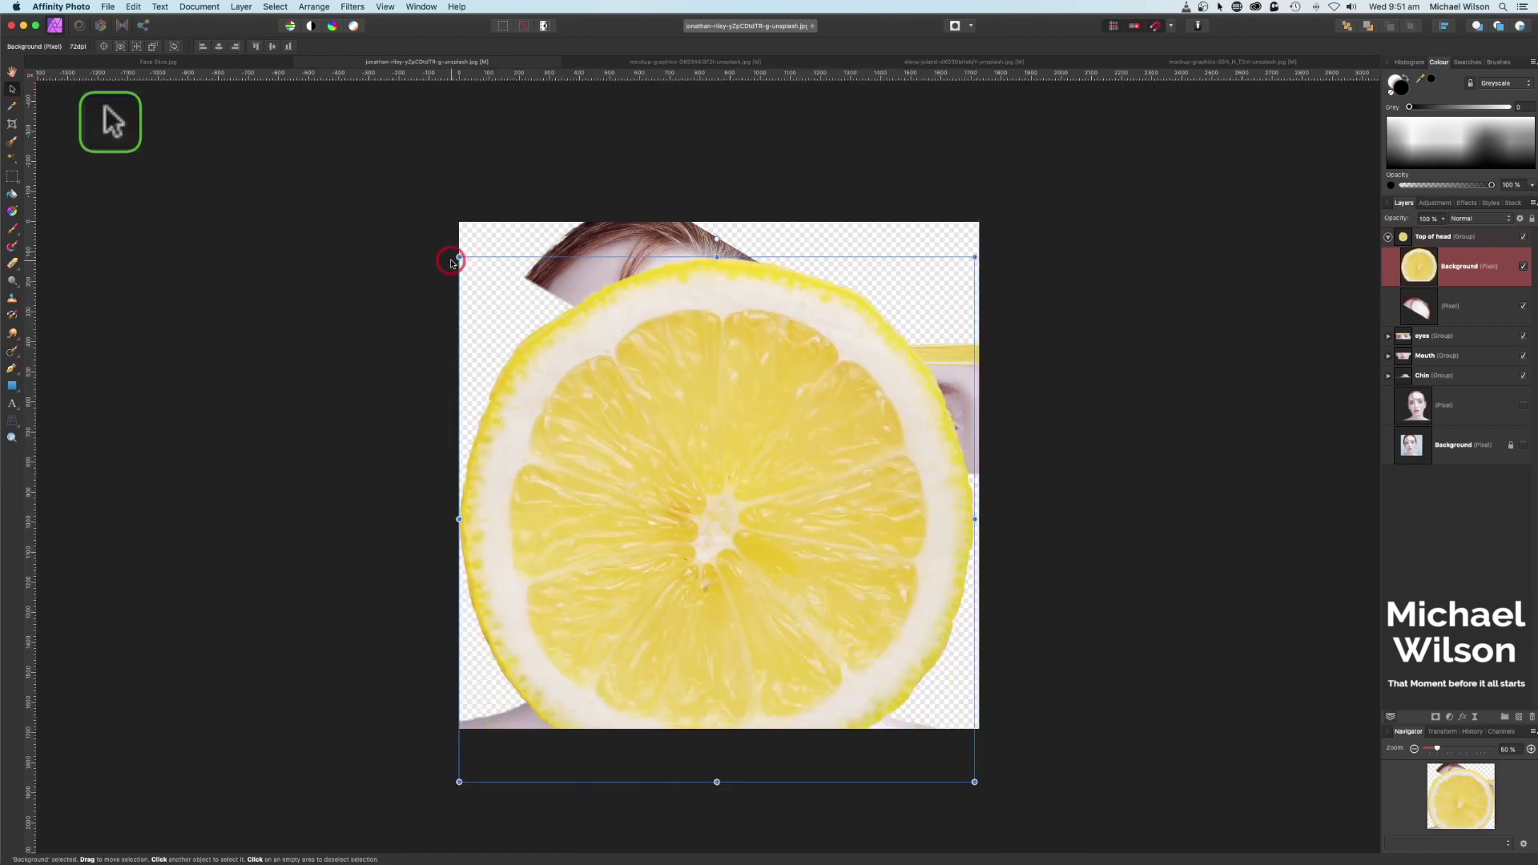
{"action": "left_click_drag", "start_coordinate": [458, 257], "coordinate": [672, 343]}
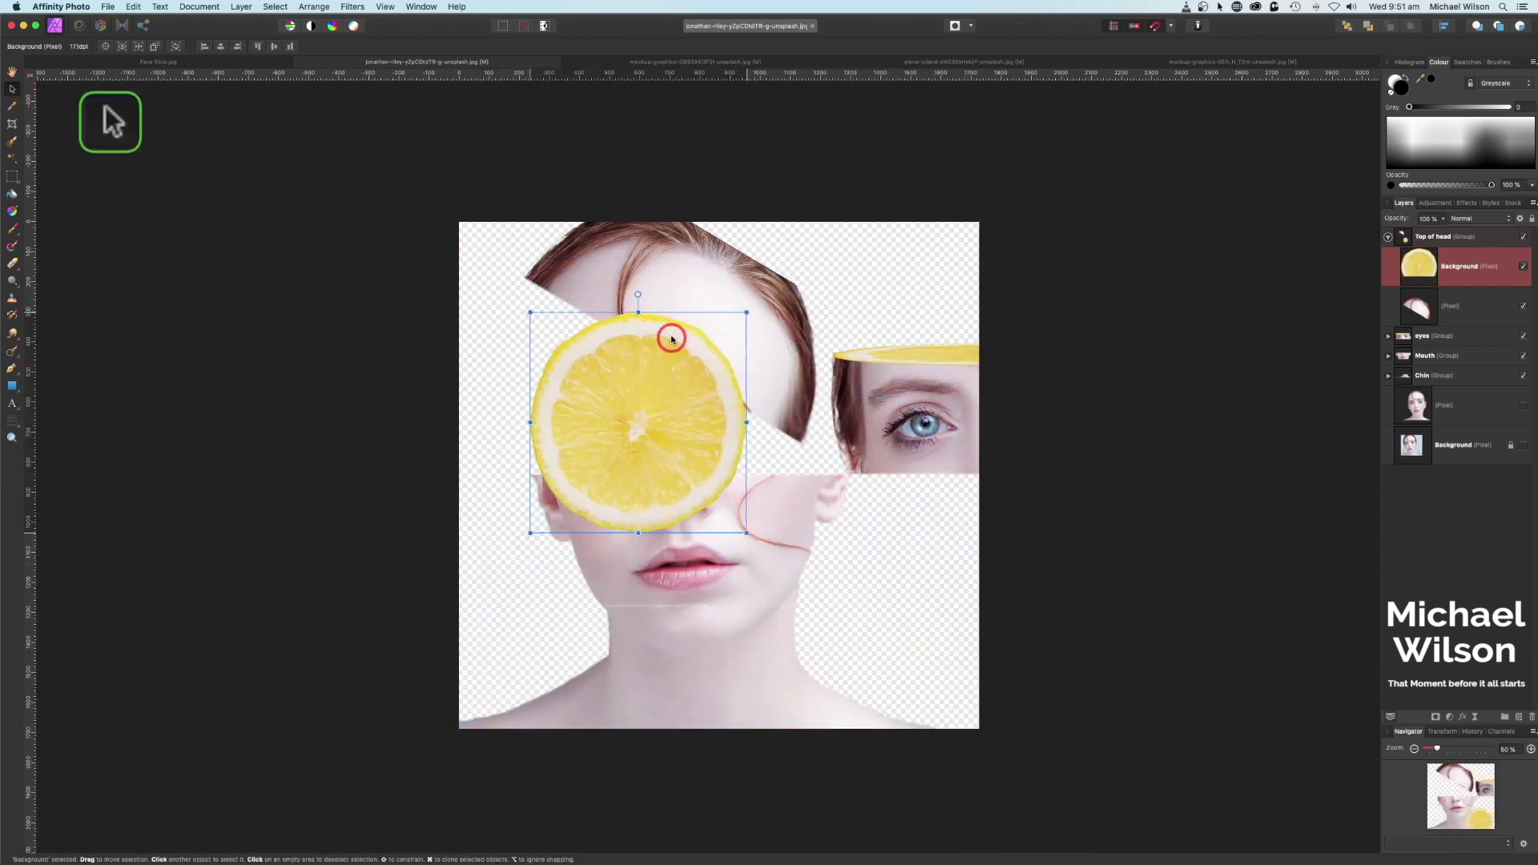
- Shrink the second lemon, move it up, and perspective-warp it into a tilted flat disc
{"action": "left_click_drag", "start_coordinate": [747, 524], "coordinate": [724, 500]}
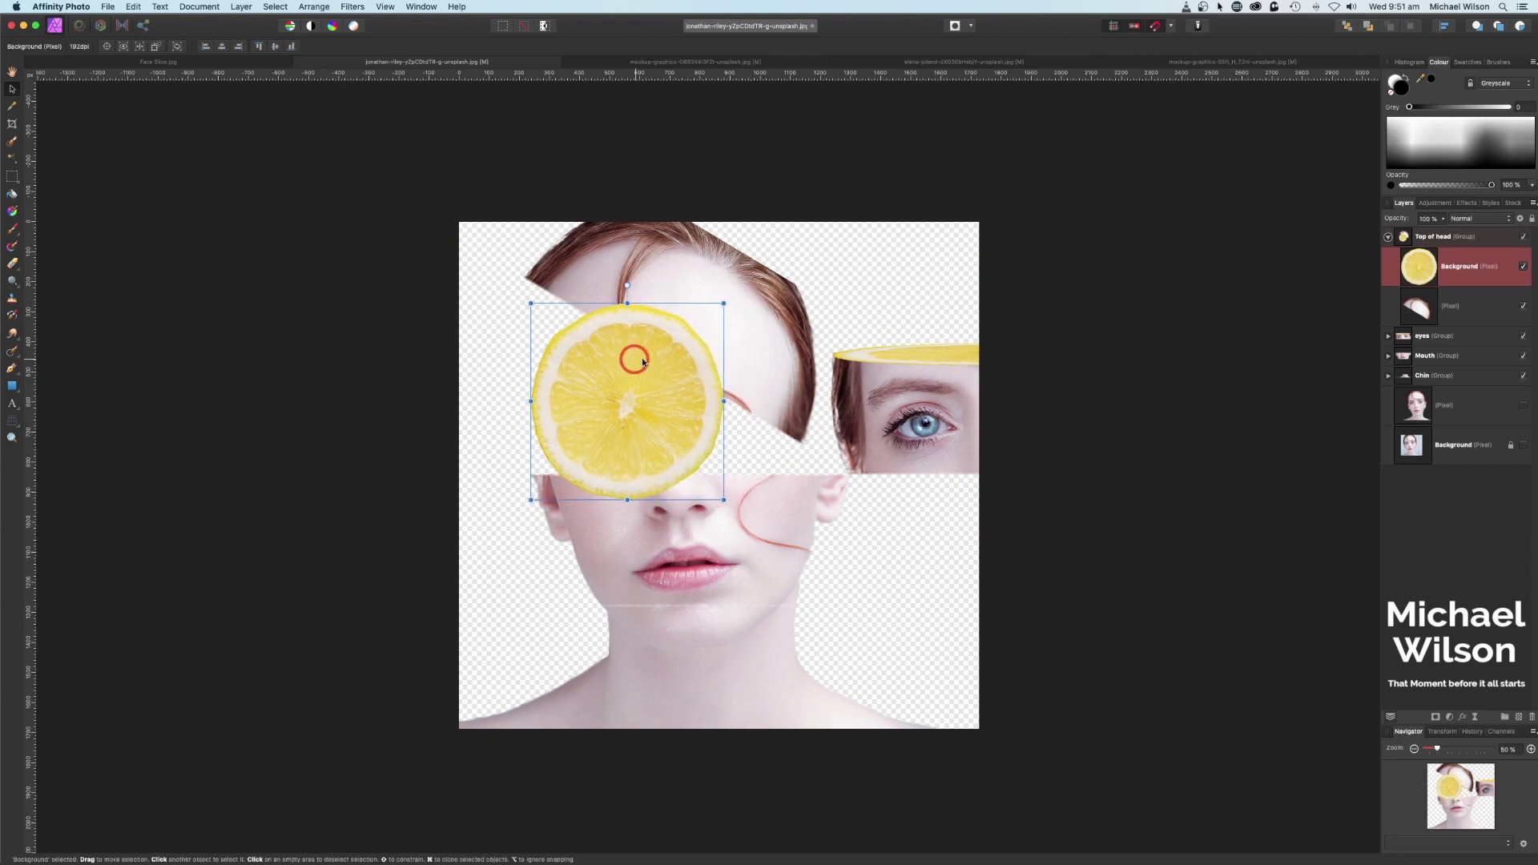
{"action": "left_click_drag", "start_coordinate": [623, 363], "coordinate": [531, 320]}
{"action": "left_click", "coordinate": [14, 423]}
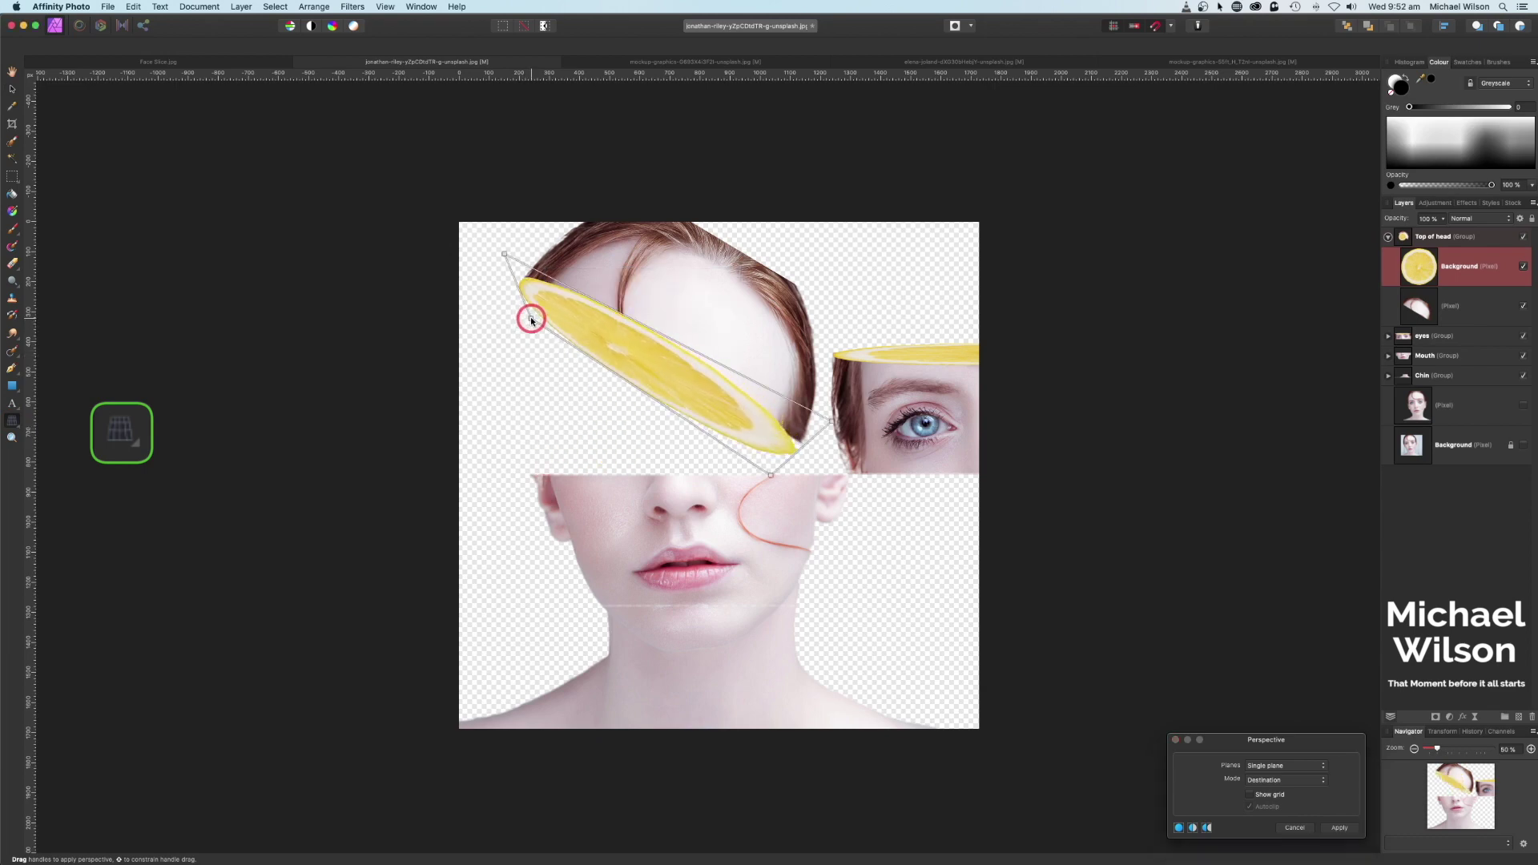
{"action": "left_click_drag", "start_coordinate": [770, 475], "coordinate": [822, 435]}
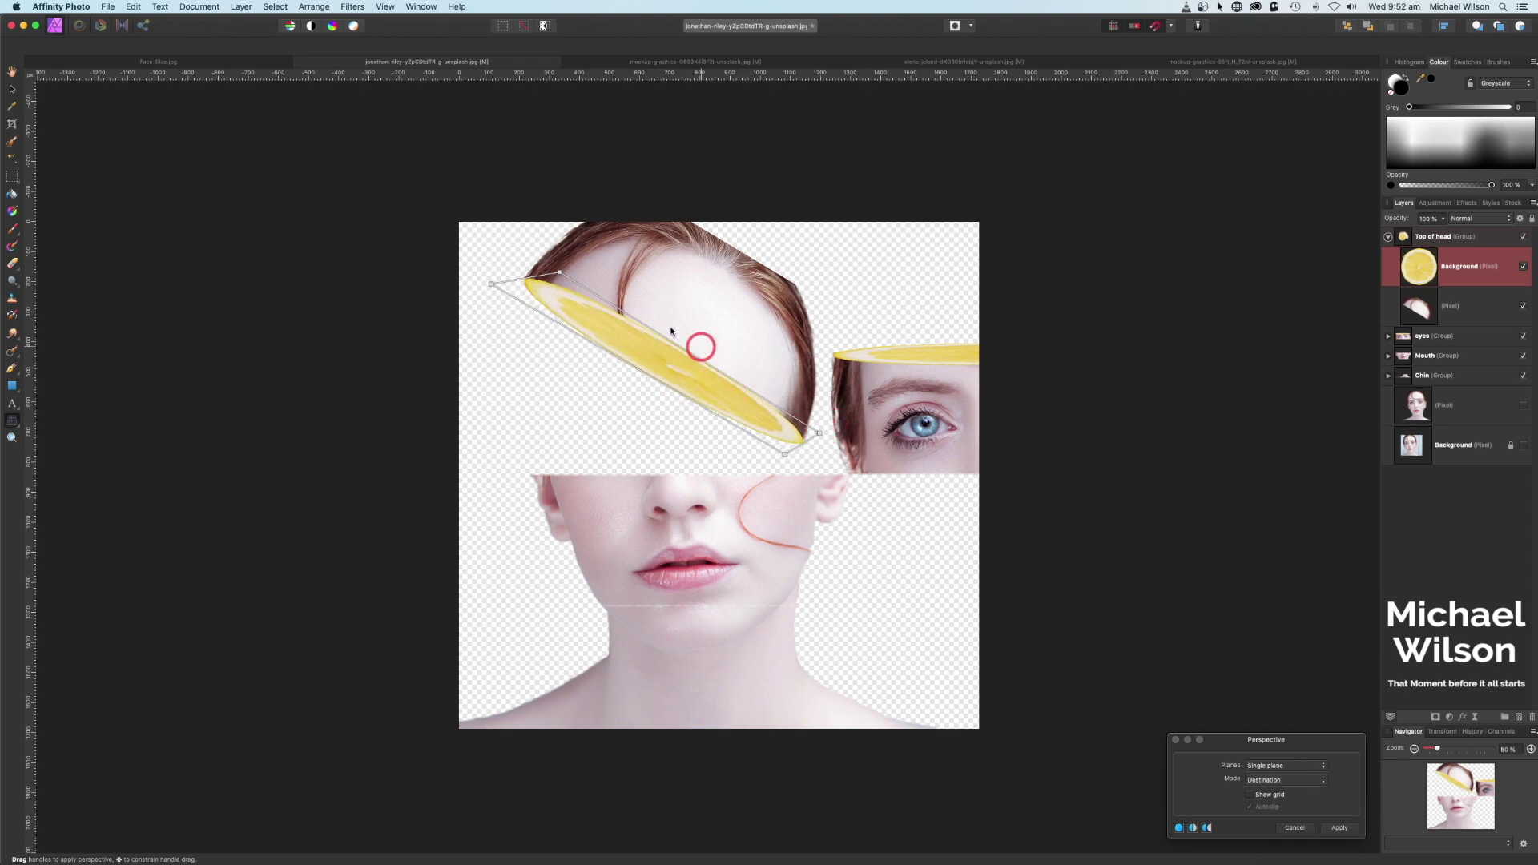
{"action": "left_click", "coordinate": [1341, 828]}
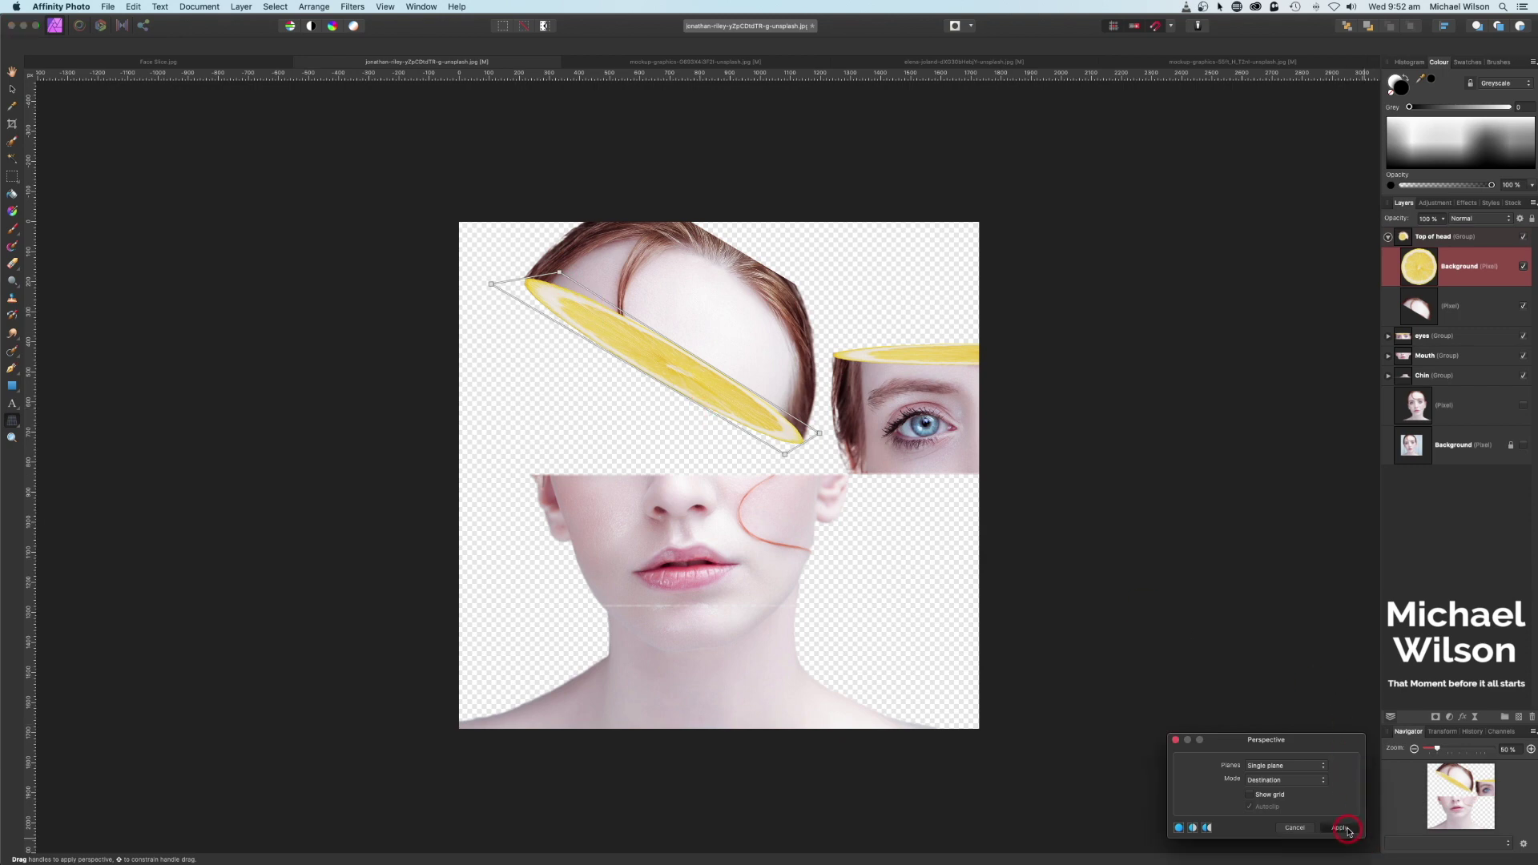
{"action": "key", "text": "v"}
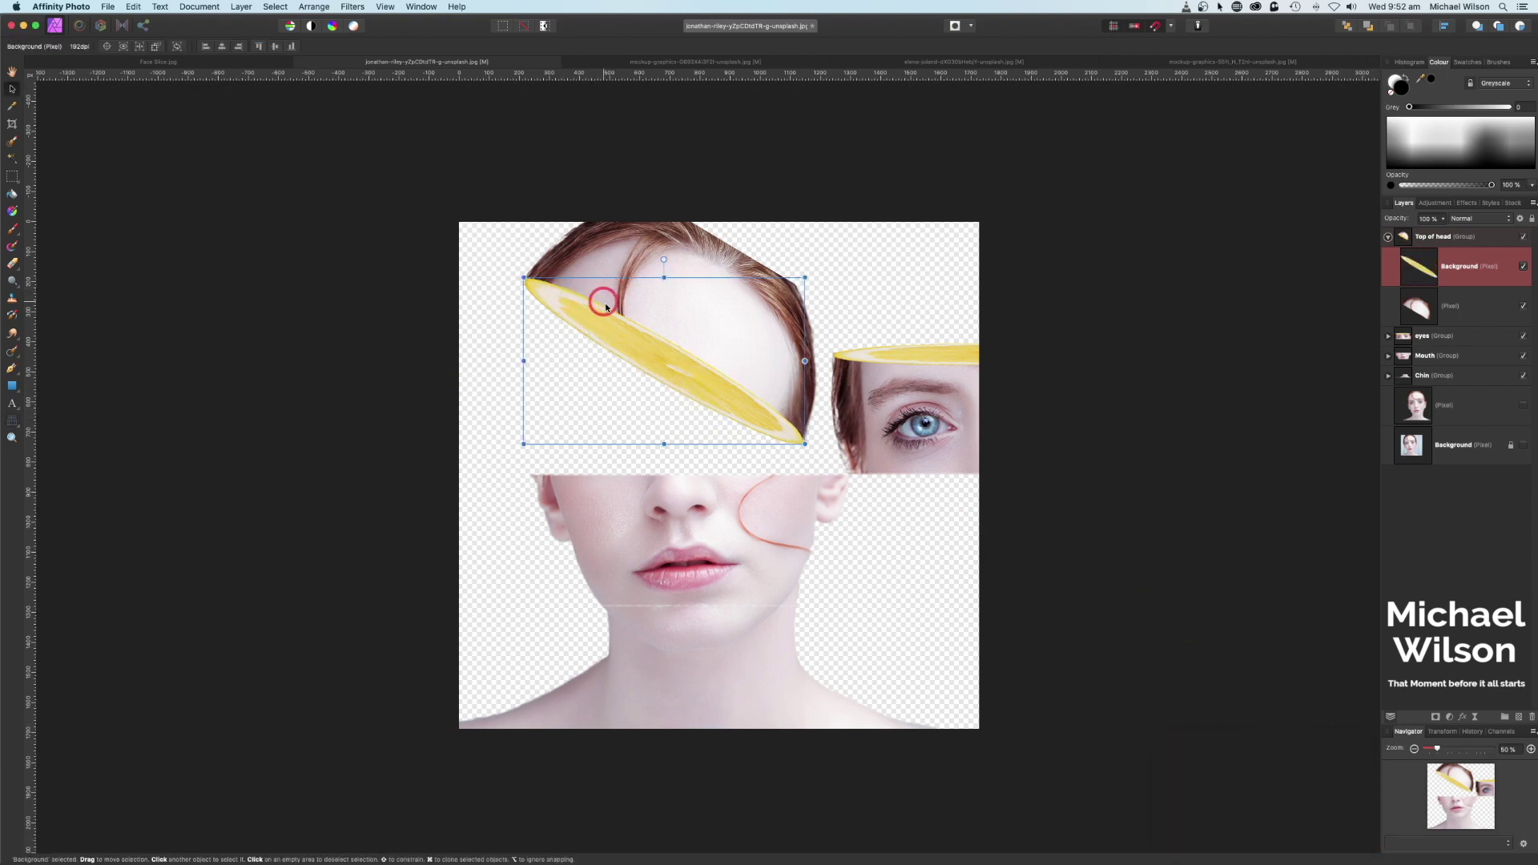
- Move the Top of head slice up and to the right
{"action": "left_click", "coordinate": [1388, 238]}
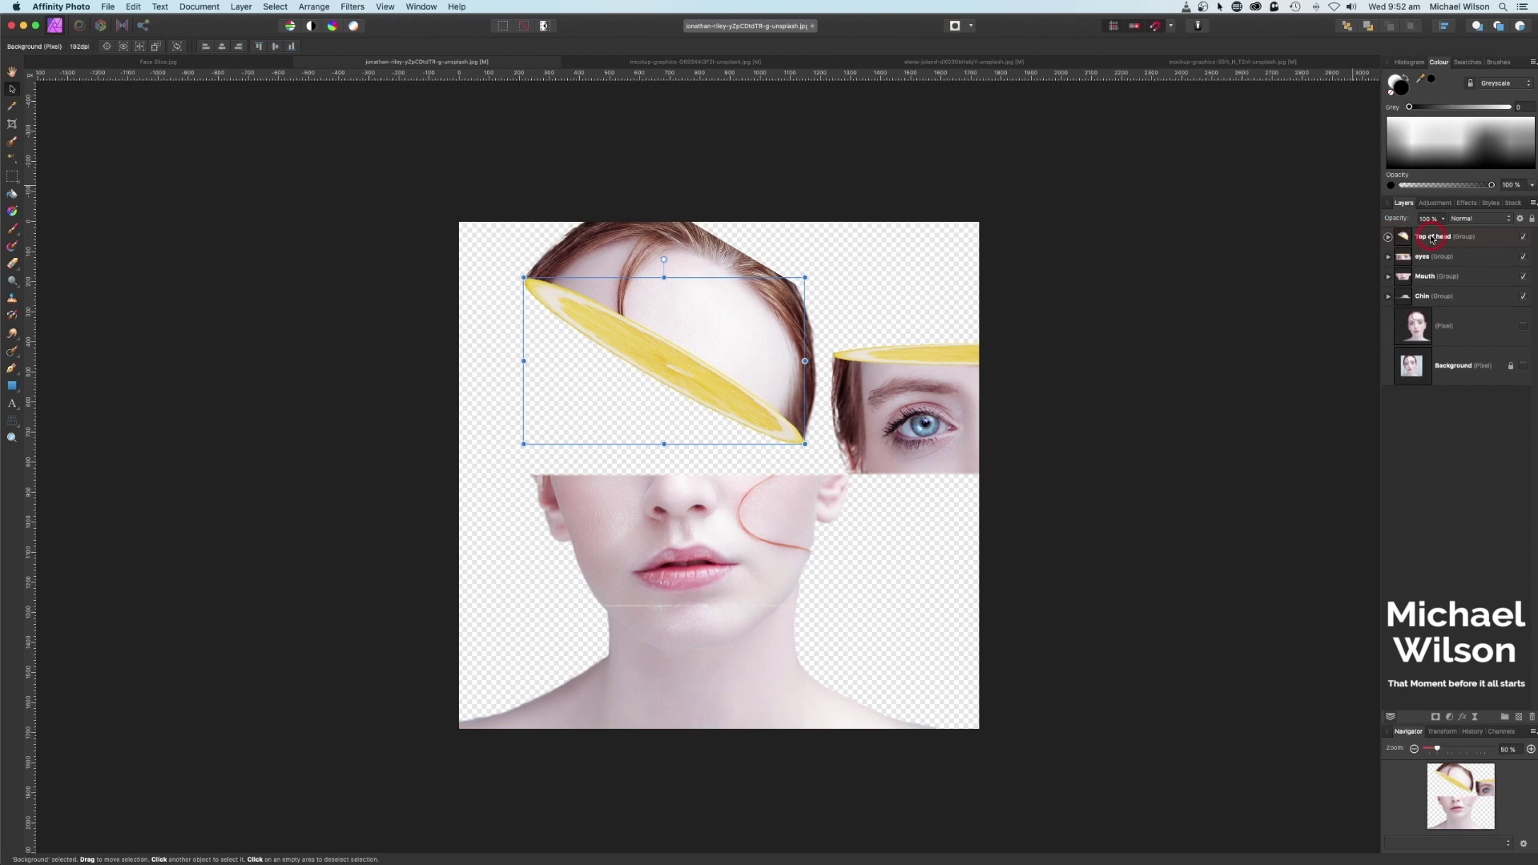
{"action": "left_click", "coordinate": [1447, 237]}
{"action": "left_click_drag", "start_coordinate": [758, 317], "coordinate": [829, 207]}
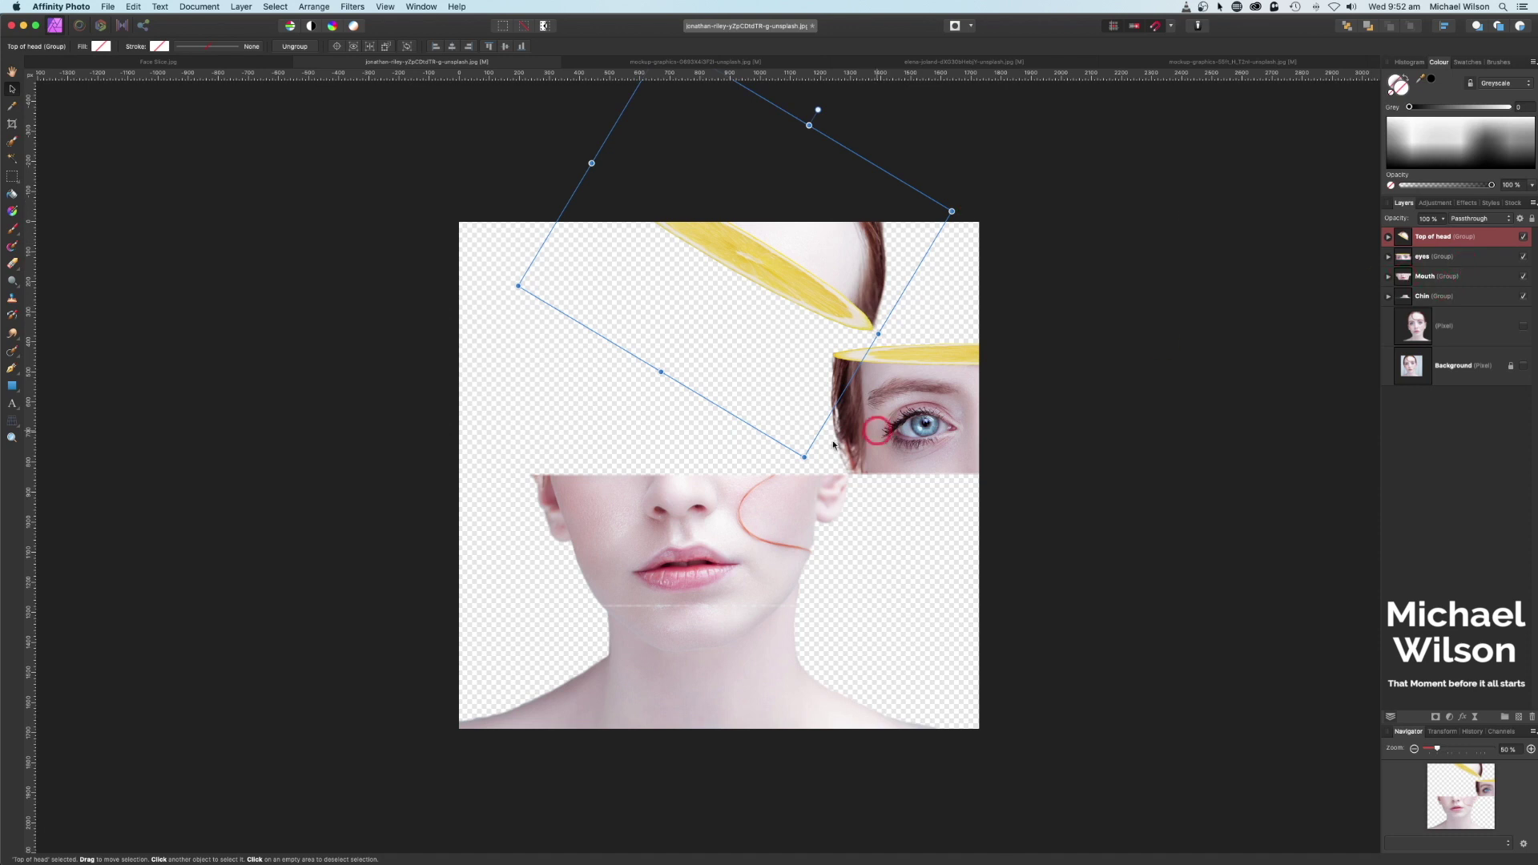
- Move the mouth slice up and left, then switch to the orange photo
{"action": "left_click", "coordinate": [1421, 277]}
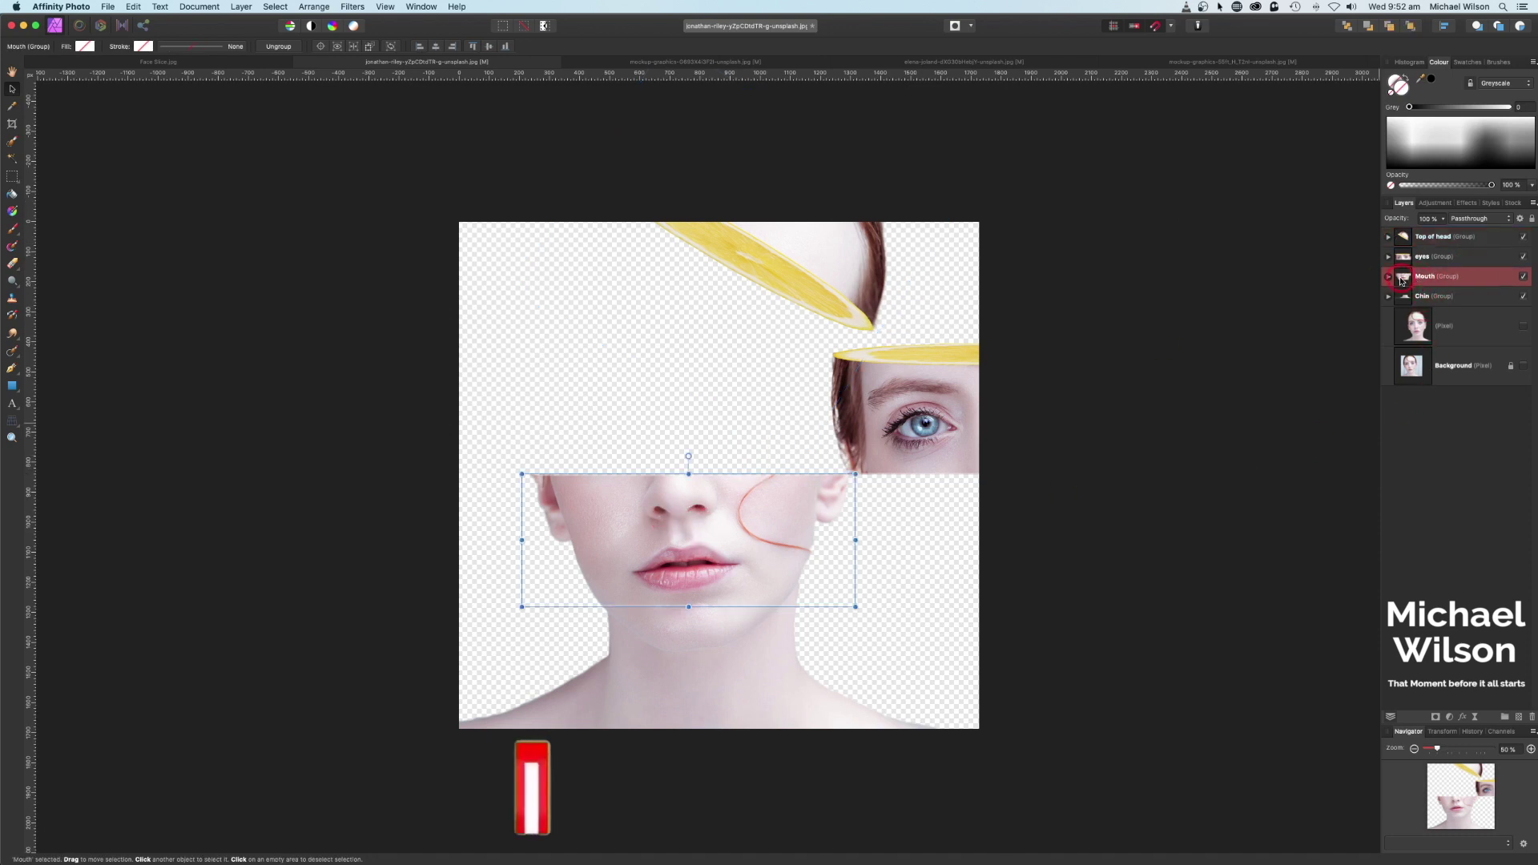
{"action": "left_click", "coordinate": [1388, 276]}
{"action": "left_click_drag", "start_coordinate": [753, 525], "coordinate": [717, 481]}
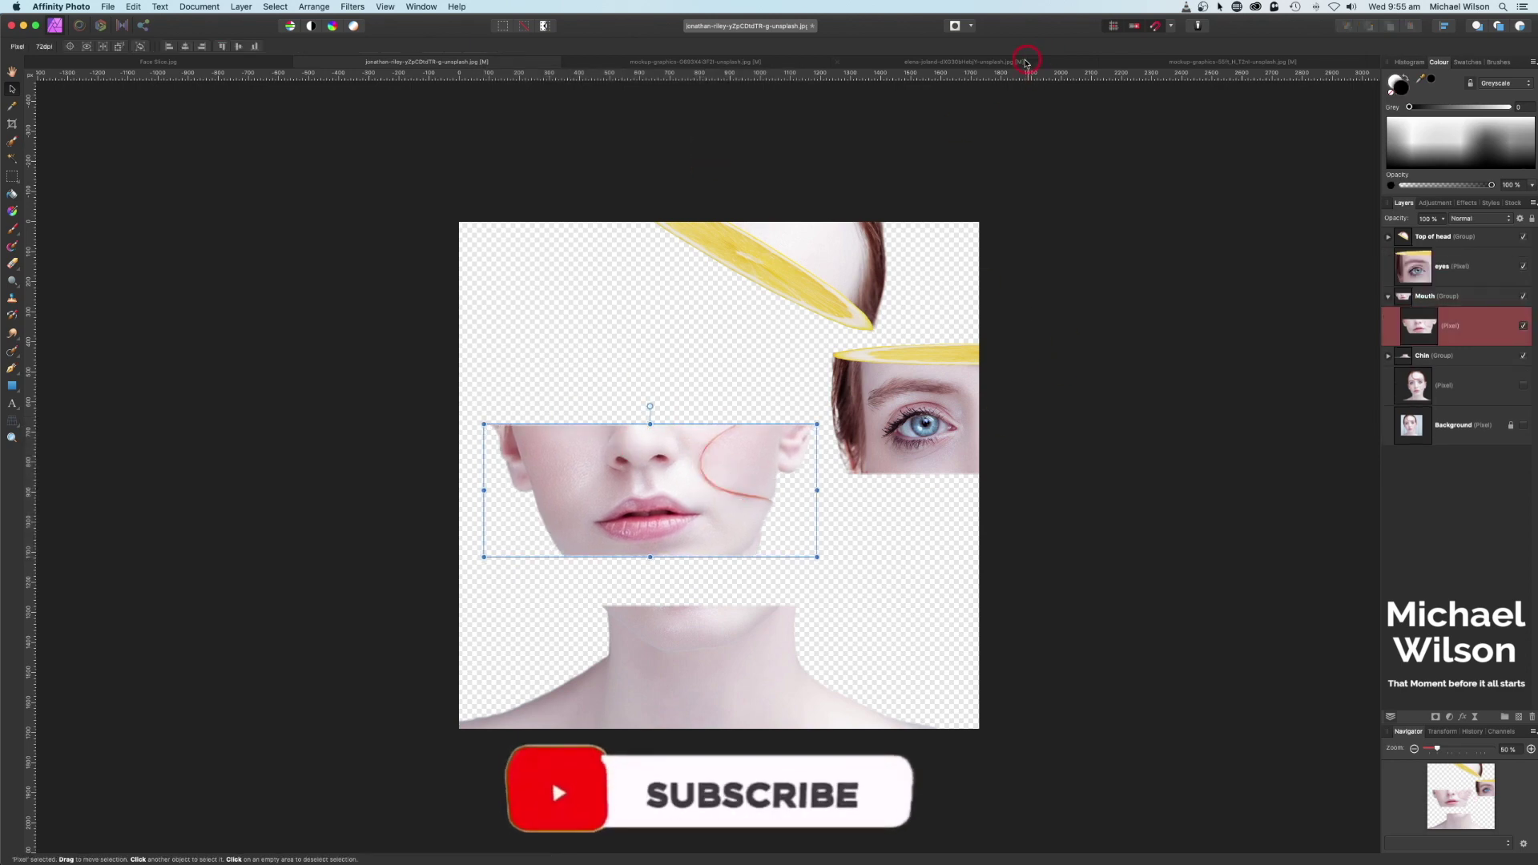
{"action": "left_click", "coordinate": [1026, 62]}
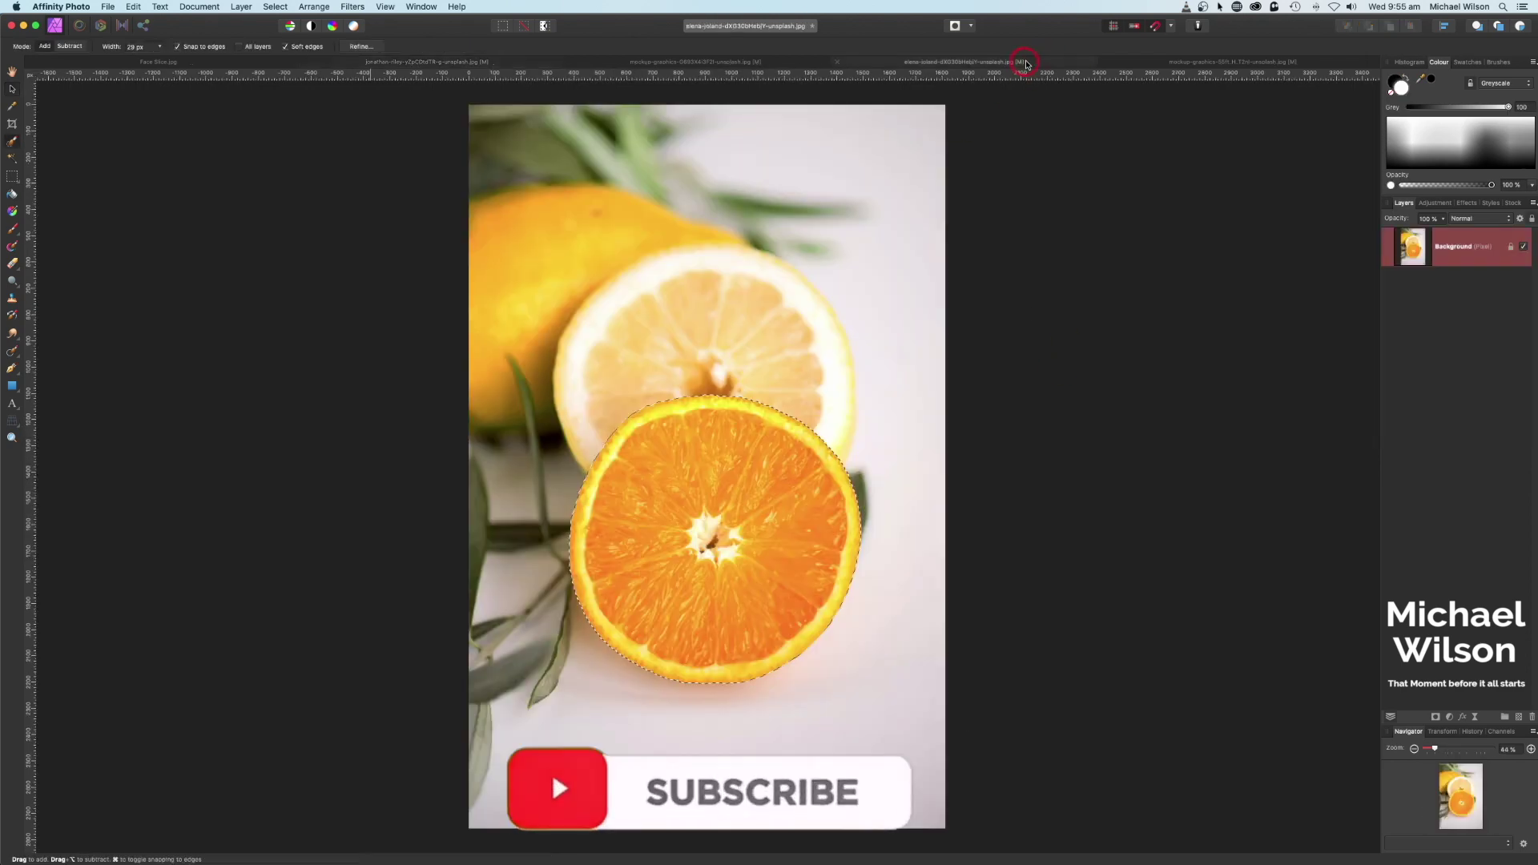
- Copy the front orange slice and paste it into the portrait's Mouth group
{"action": "key", "text": "w"}
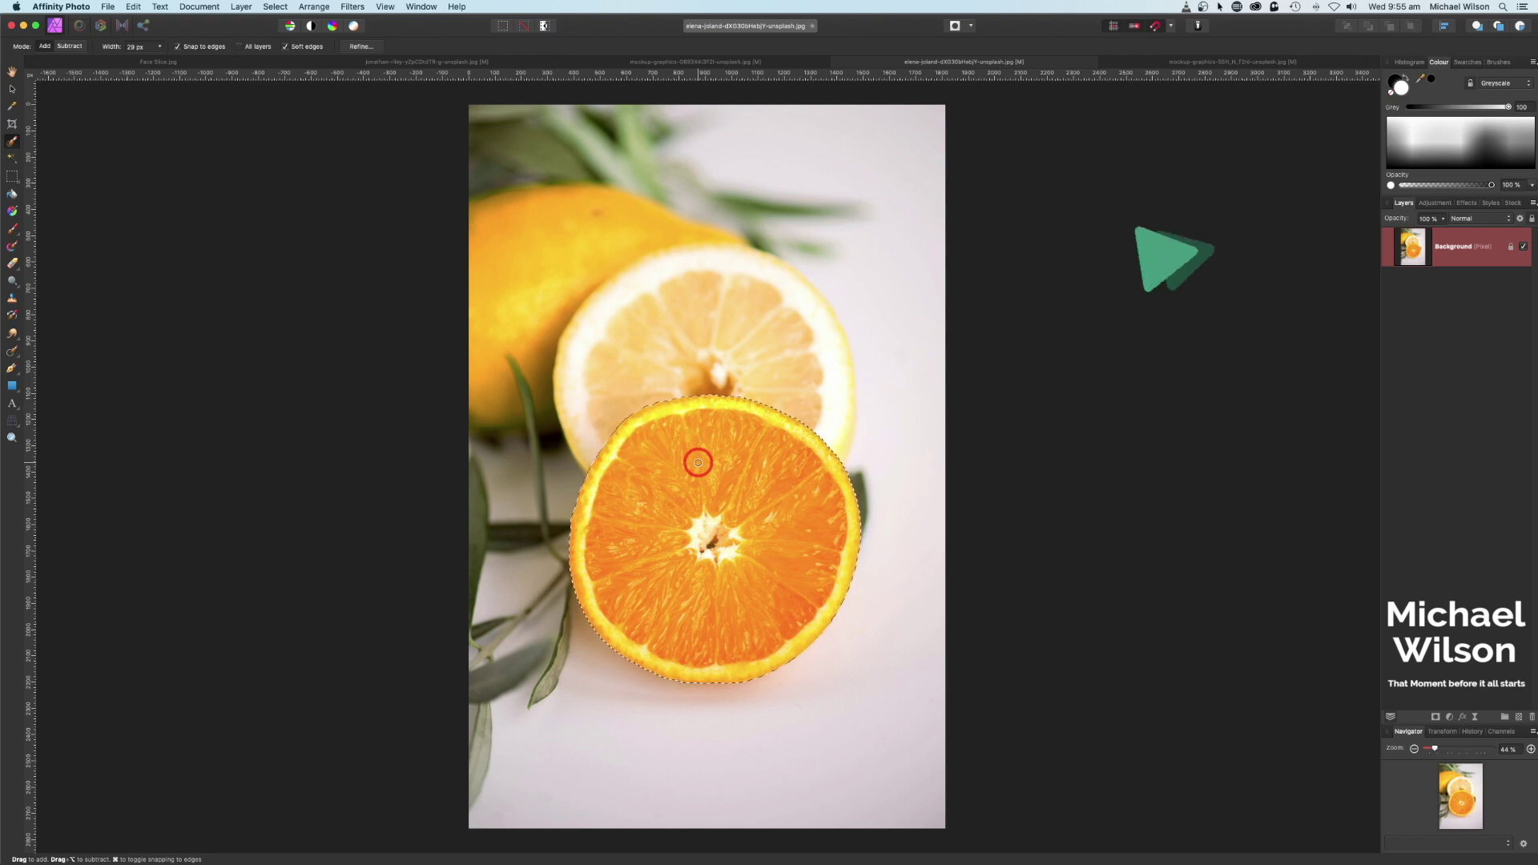
{"action": "key", "text": "super+c"}
{"action": "left_click", "coordinate": [369, 62]}
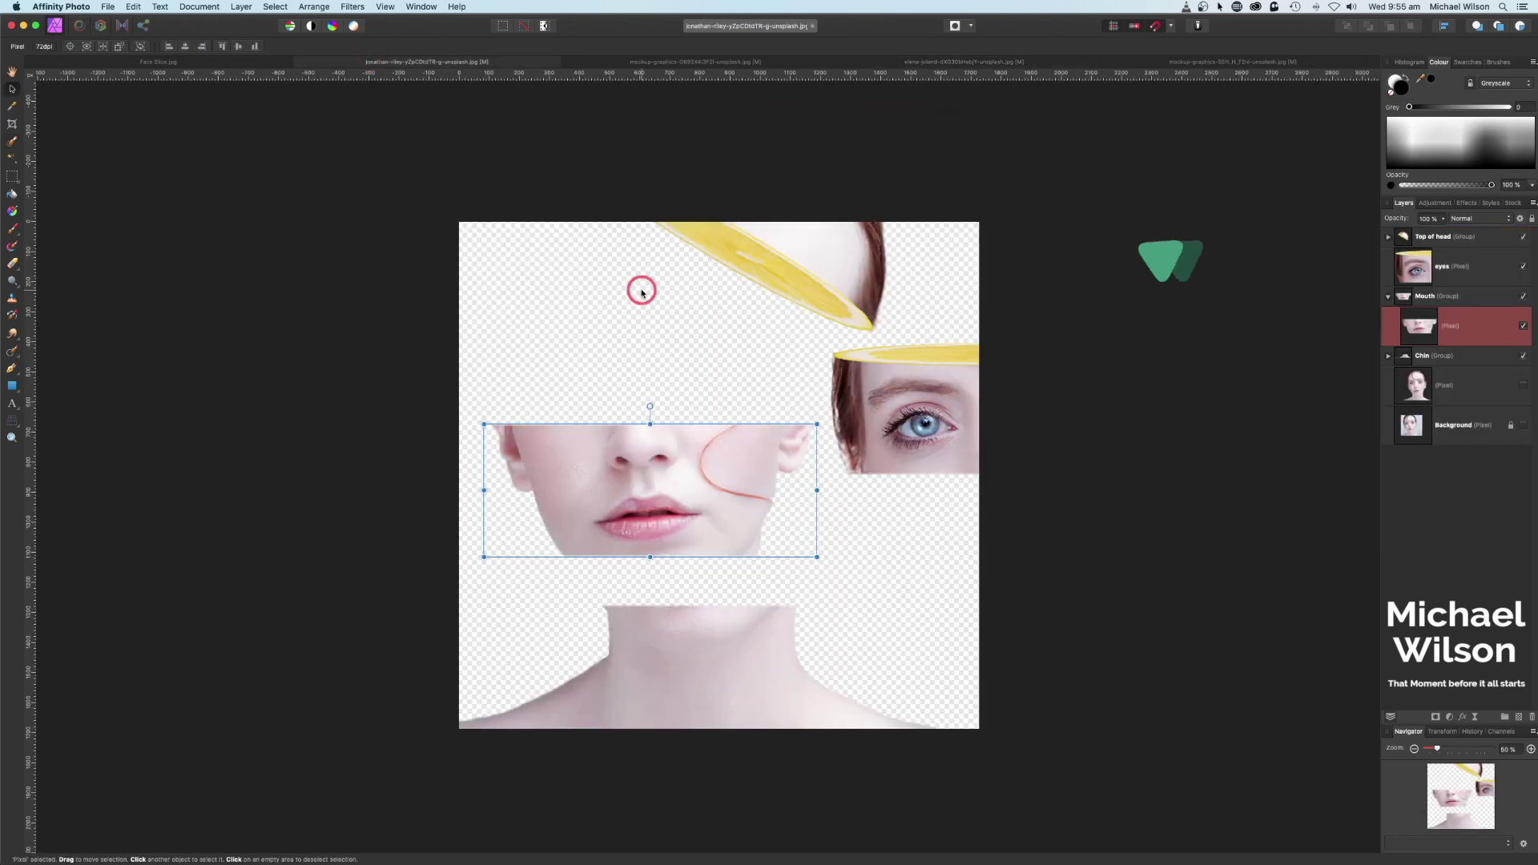
{"action": "key", "text": "super+v"}
{"action": "left_click_drag", "start_coordinate": [758, 662], "coordinate": [734, 432]}
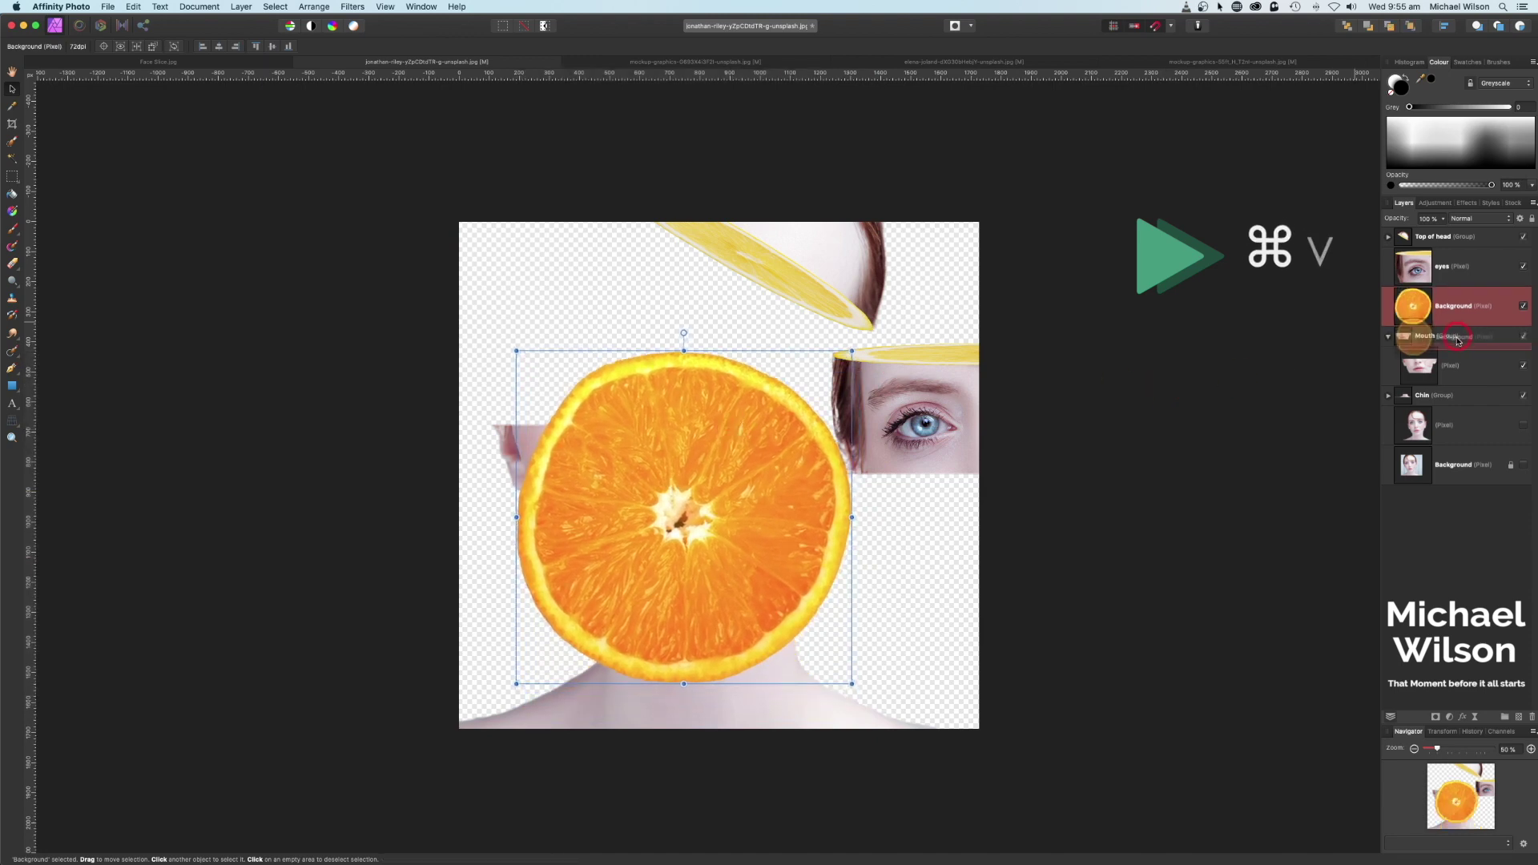
- Scale the orange down to about 728 × 724 px over the mouth strip
{"action": "left_click", "coordinate": [1453, 348]}
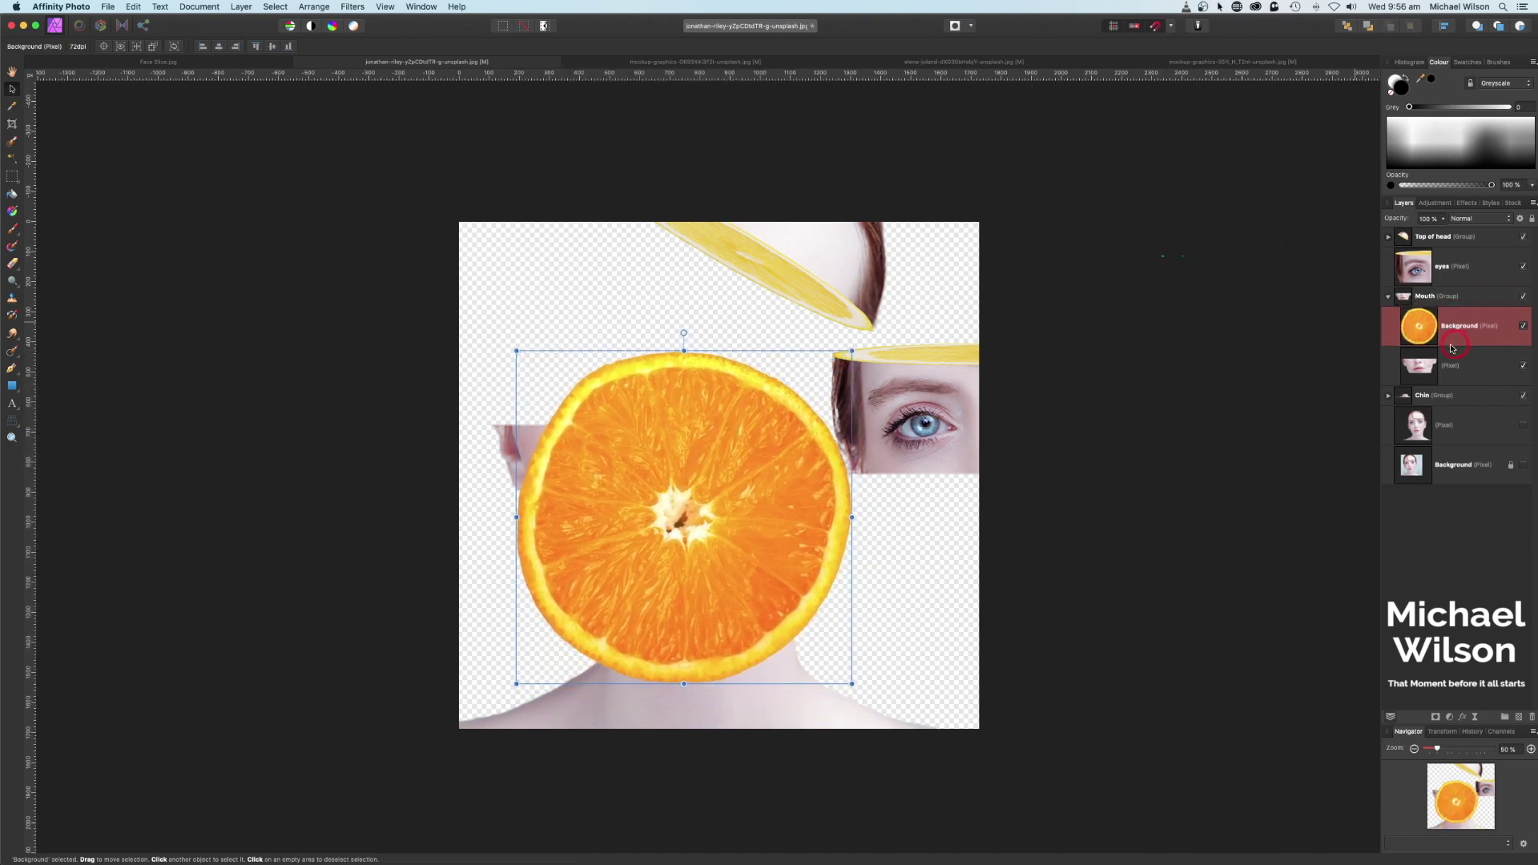
{"action": "left_click", "coordinate": [1388, 298]}
{"action": "left_click", "coordinate": [1389, 298]}
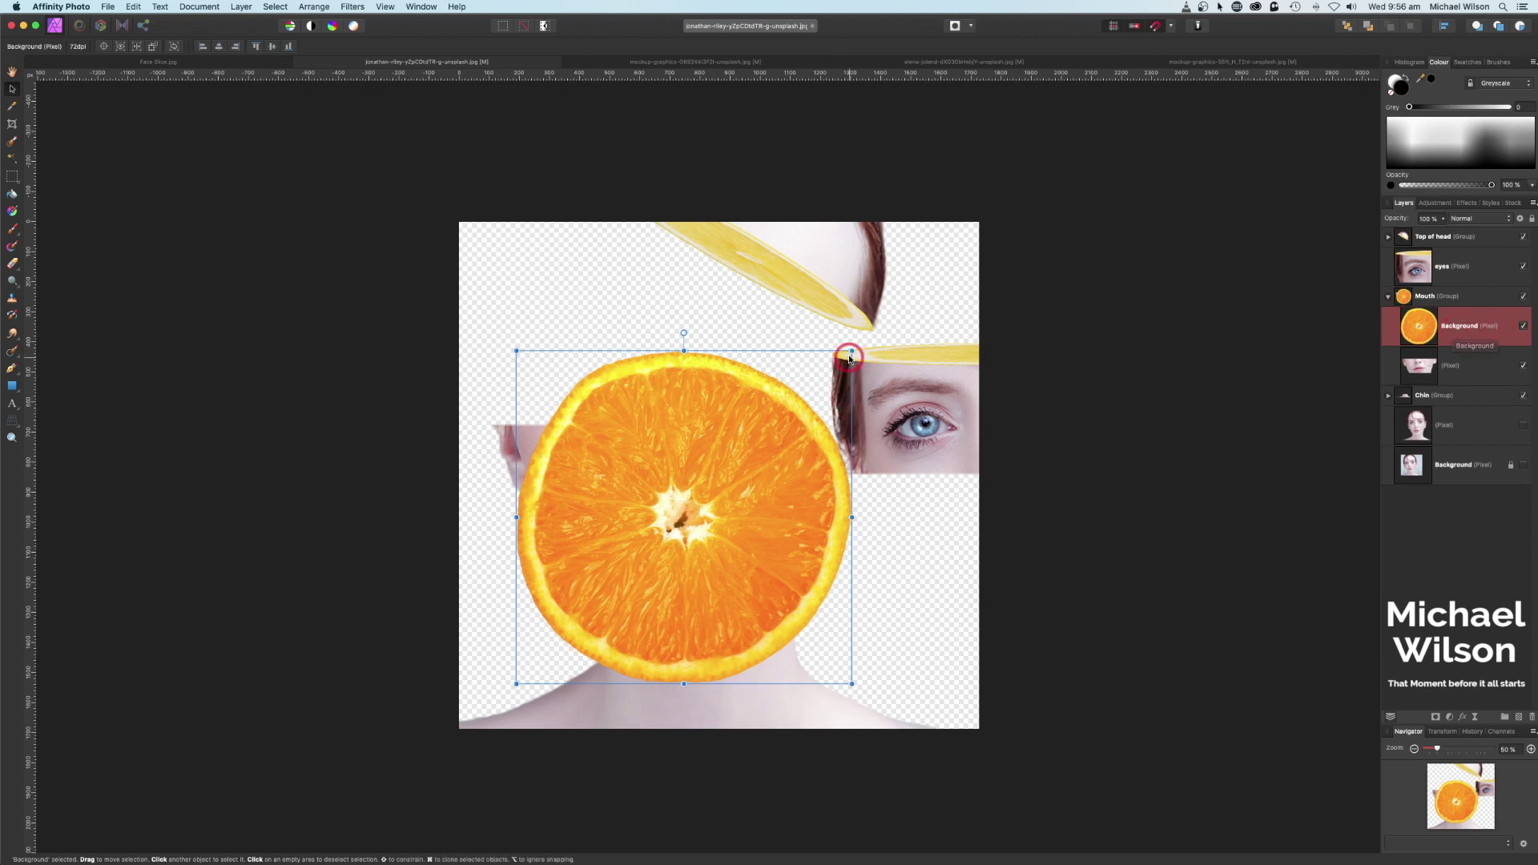
{"action": "left_click_drag", "start_coordinate": [852, 351], "coordinate": [762, 451]}
{"action": "left_click_drag", "start_coordinate": [658, 505], "coordinate": [675, 403]}
{"action": "left_click_drag", "start_coordinate": [774, 341], "coordinate": [738, 385]}
{"action": "mouse_move", "coordinate": [694, 440]}
{"action": "left_mouse_down"}
{"action": "mouse_move", "coordinate": [724, 354]}
{"action": "mouse_move", "coordinate": [708, 446]}
{"action": "mouse_move", "coordinate": [700, 432]}
{"action": "left_mouse_up"}
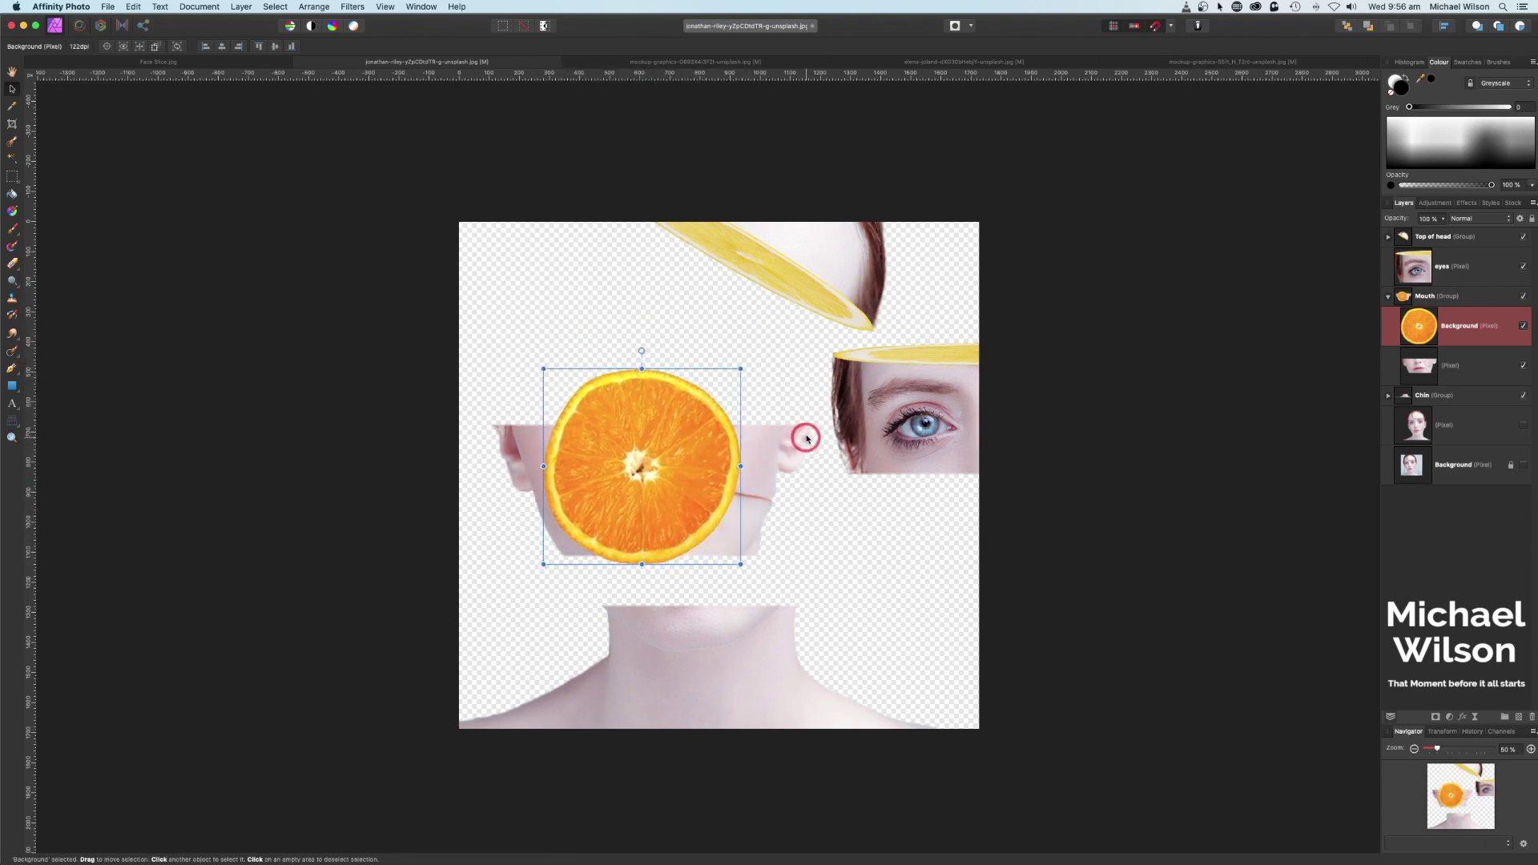
- Perspective-warp the orange into a thin, wide tilted disc atop the mouth strip and apply it
{"action": "left_click", "coordinate": [17, 421]}
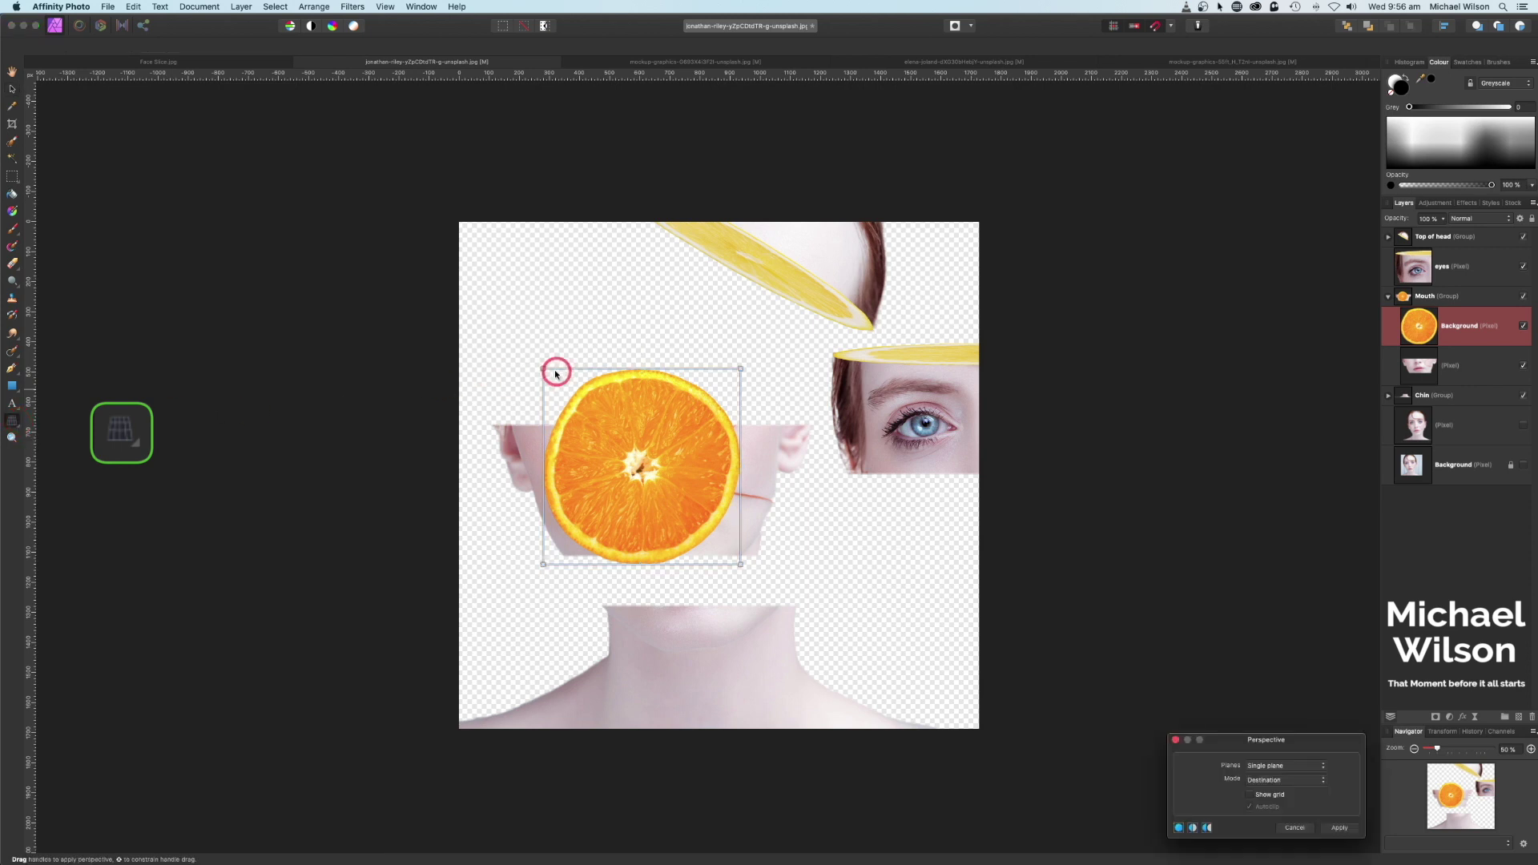
{"action": "left_click_drag", "start_coordinate": [557, 373], "coordinate": [494, 414]}
{"action": "left_click_drag", "start_coordinate": [739, 370], "coordinate": [805, 411]}
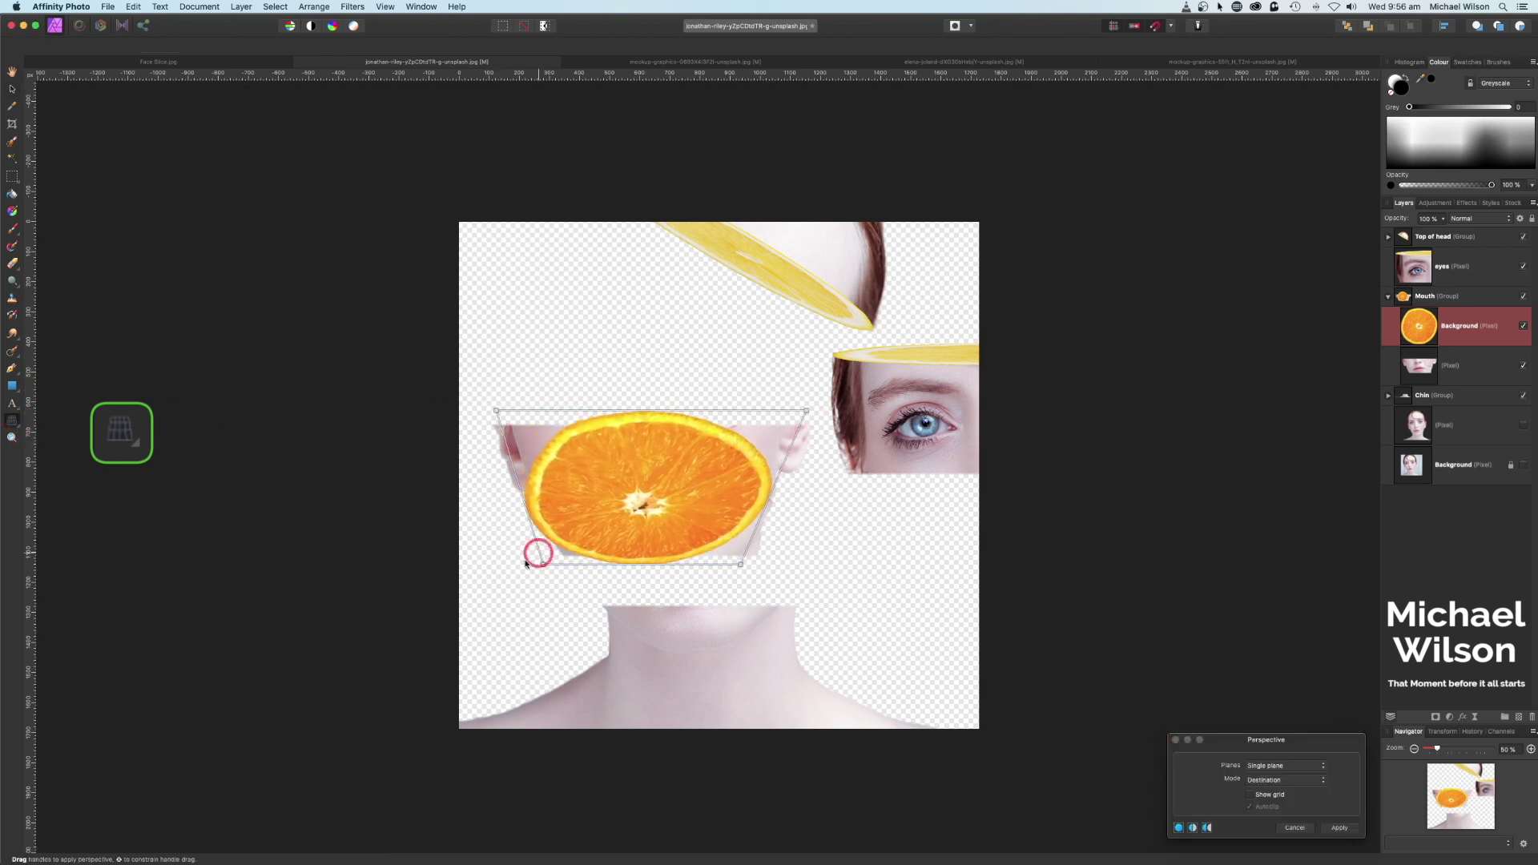
{"action": "left_click_drag", "start_coordinate": [575, 536], "coordinate": [525, 468]}
{"action": "left_click_drag", "start_coordinate": [743, 548], "coordinate": [783, 457]}
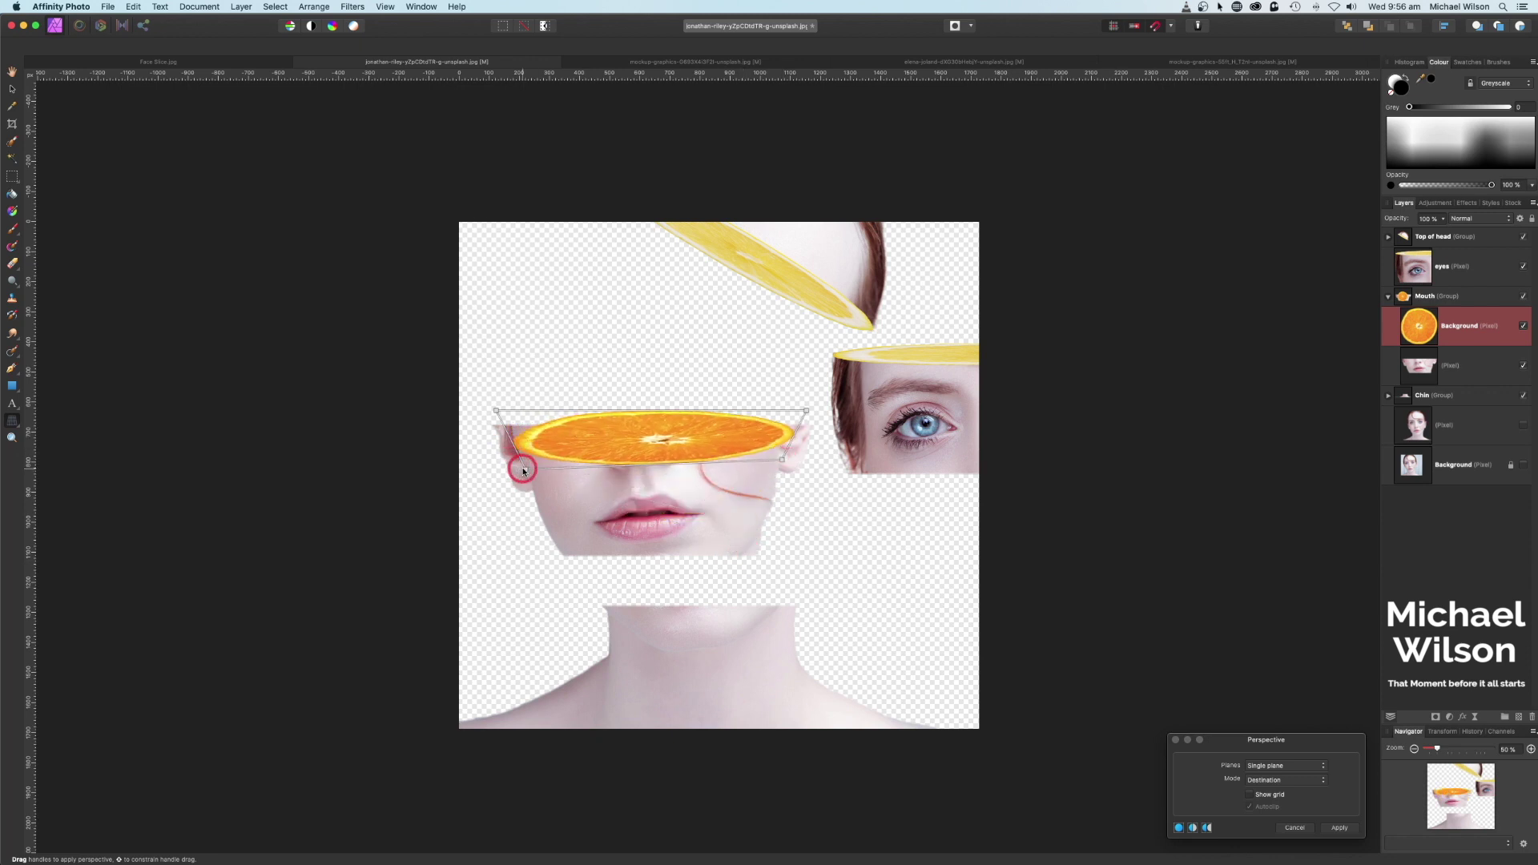
{"action": "left_click_drag", "start_coordinate": [522, 470], "coordinate": [499, 442]}
{"action": "left_click_drag", "start_coordinate": [783, 461], "coordinate": [807, 440]}
{"action": "left_click_drag", "start_coordinate": [494, 442], "coordinate": [490, 436]}
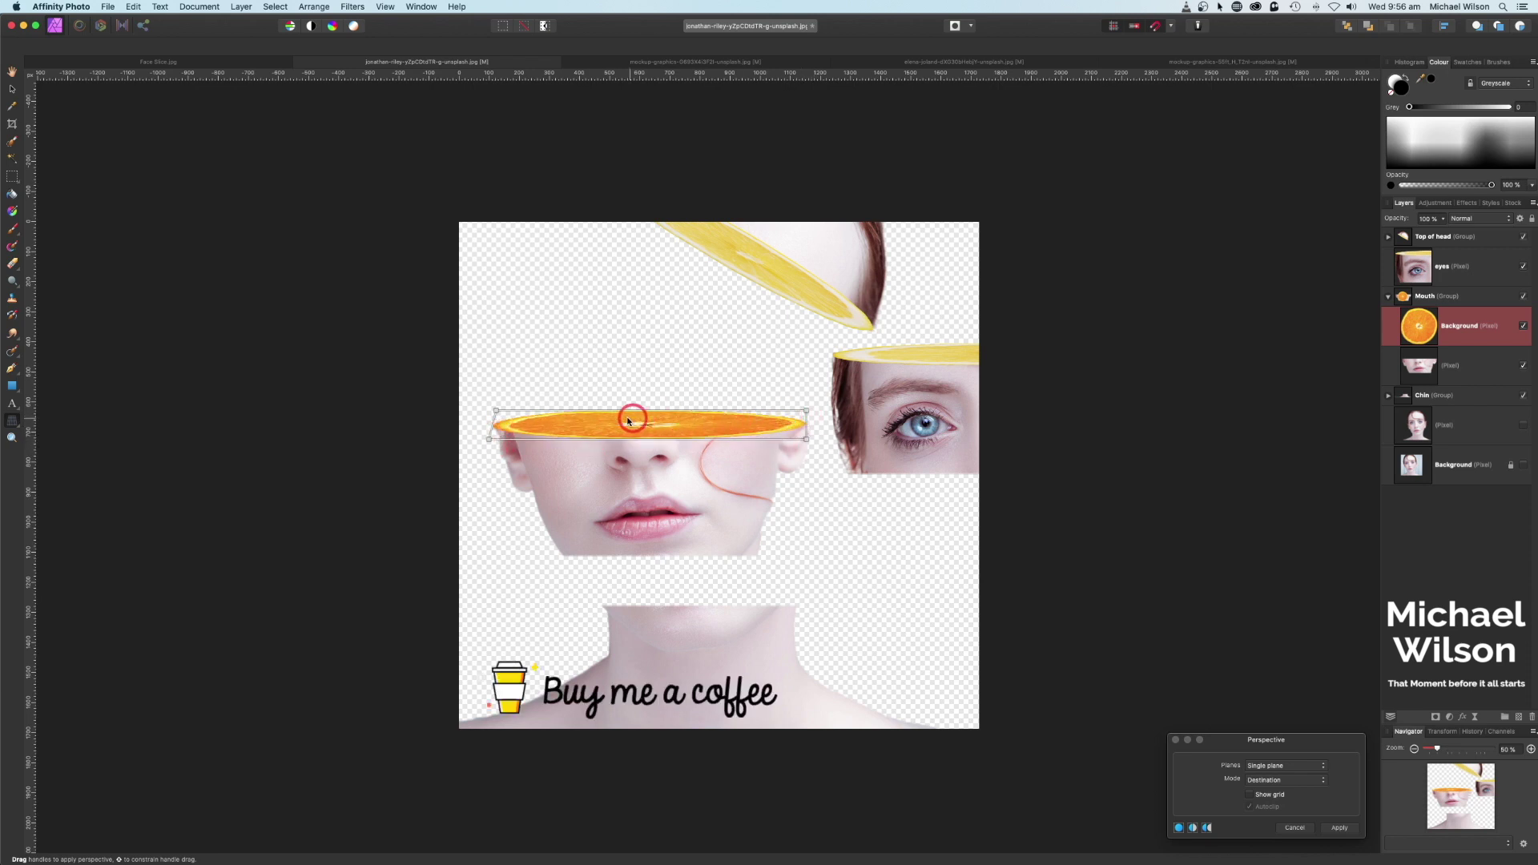
{"action": "left_click", "coordinate": [1341, 829]}
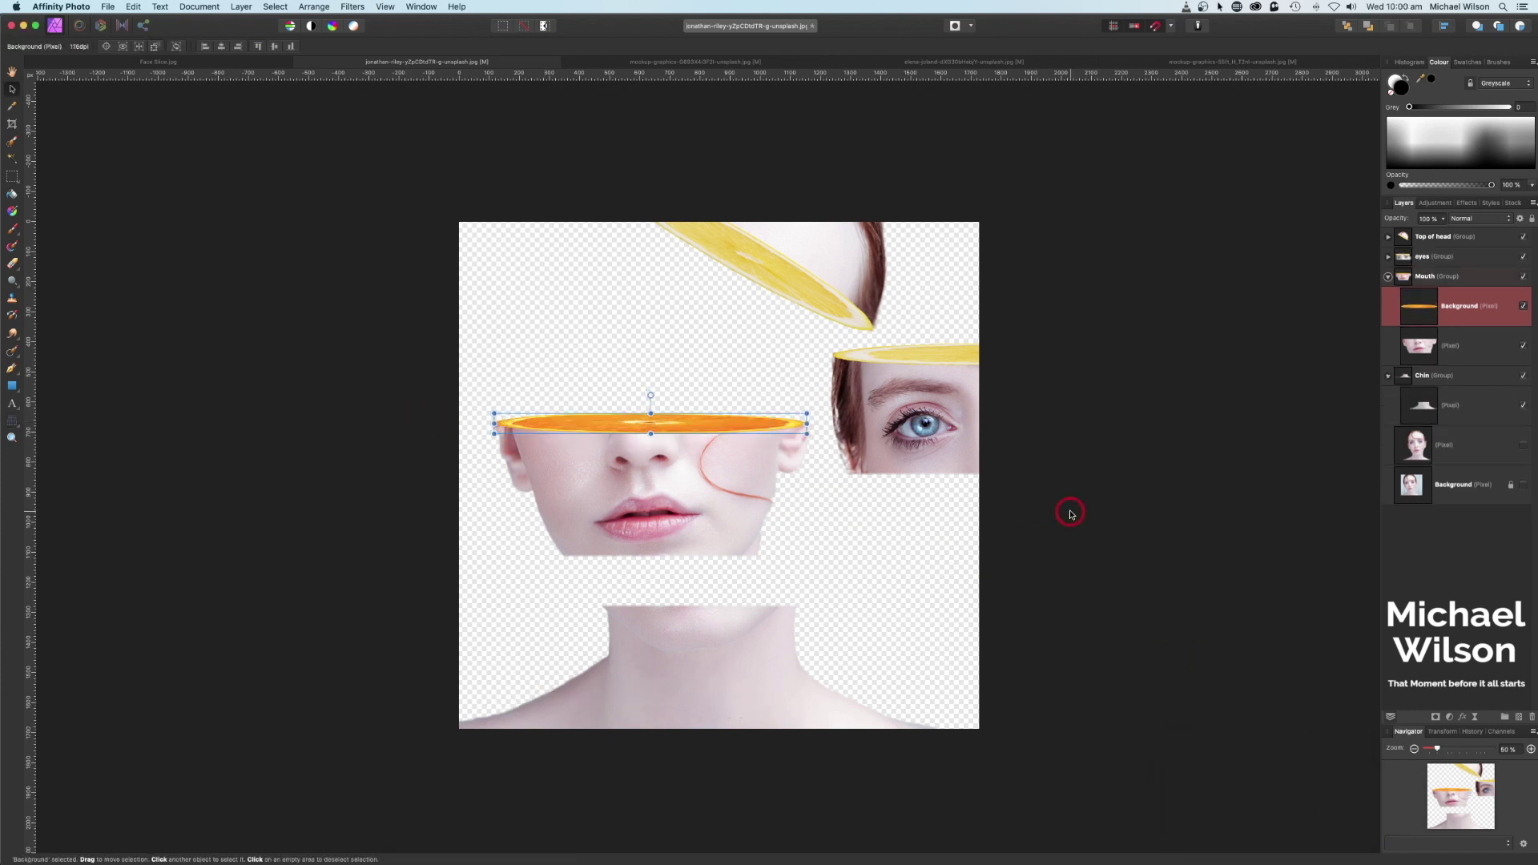
{"action": "left_click", "coordinate": [1070, 513]}
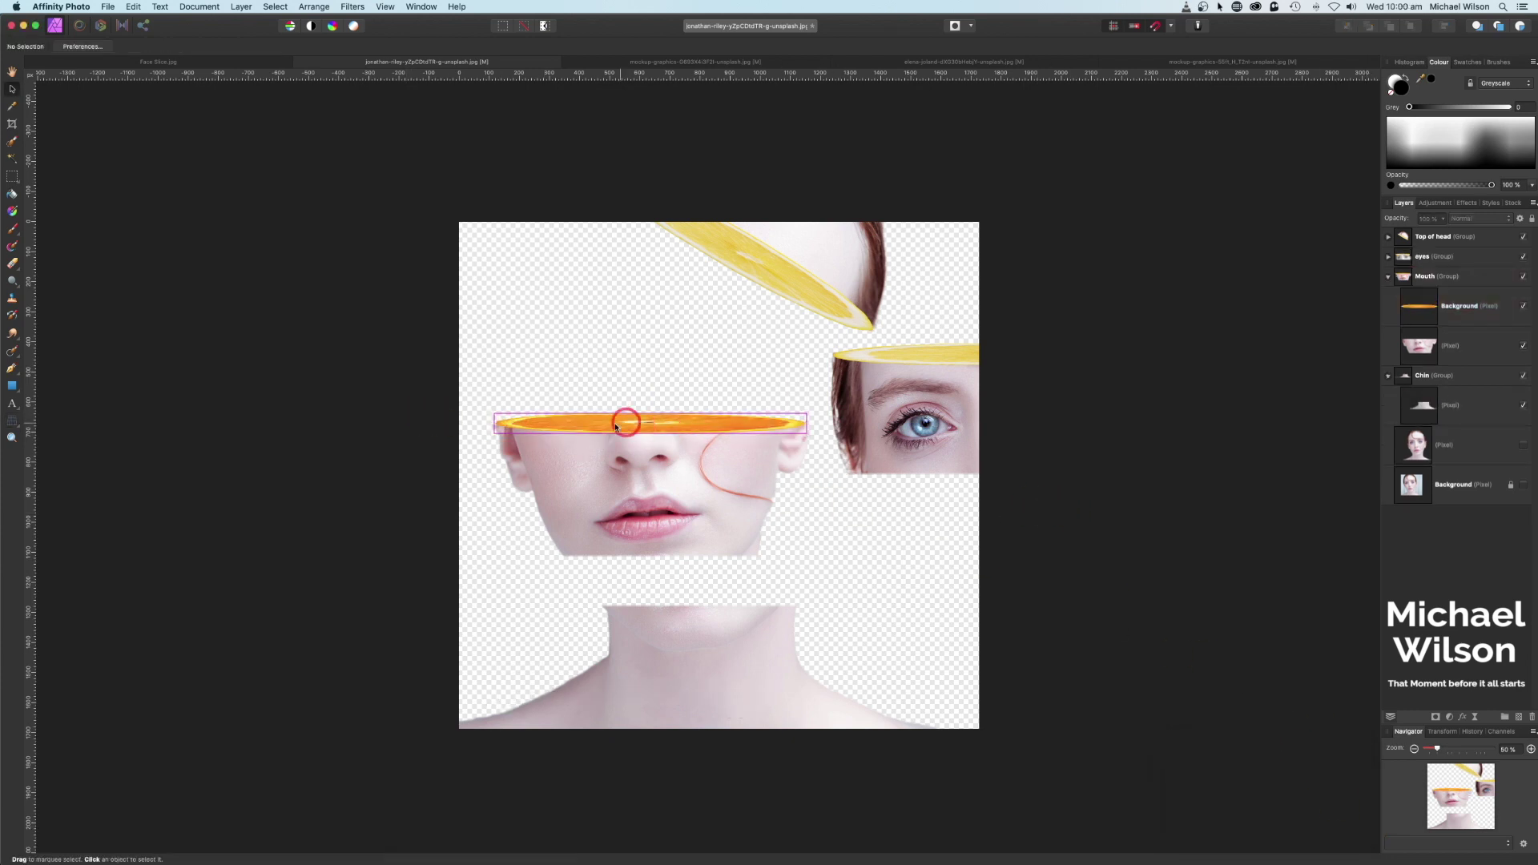
- Raise the mouth slice up and to the left beside the eyes strip
{"action": "left_click", "coordinate": [1389, 276]}
{"action": "left_click", "coordinate": [1422, 278]}
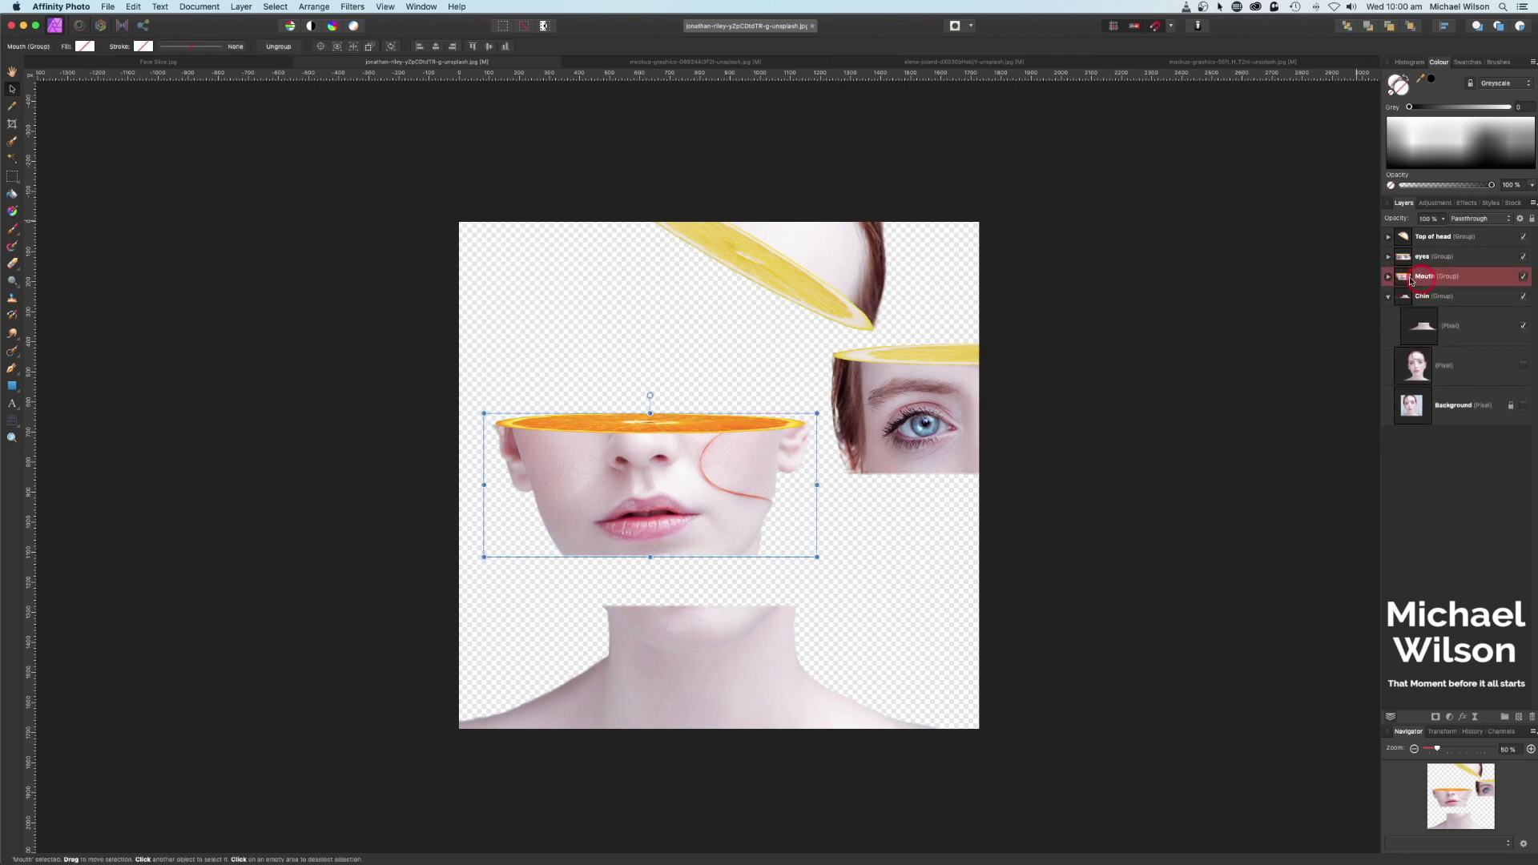
{"action": "left_click", "coordinate": [666, 475]}
{"action": "left_click", "coordinate": [1443, 278]}
{"action": "left_click_drag", "start_coordinate": [721, 470], "coordinate": [704, 398]}
- Select the Chin slice layer and switch to the golden kiwi photo
{"action": "left_click", "coordinate": [1436, 322]}
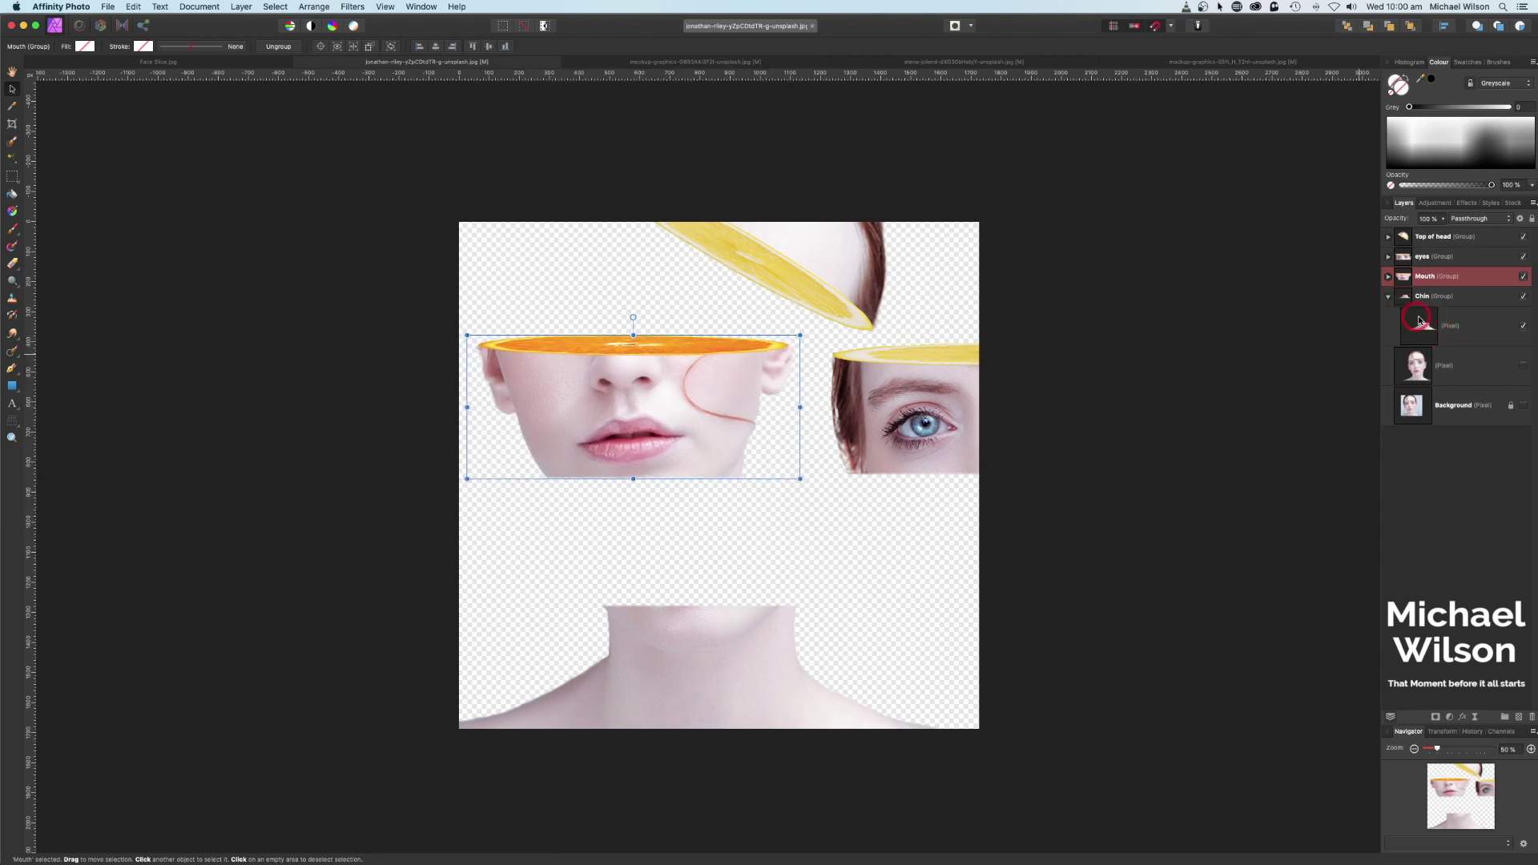
{"action": "left_click", "coordinate": [1422, 323]}
{"action": "left_click", "coordinate": [1391, 316]}
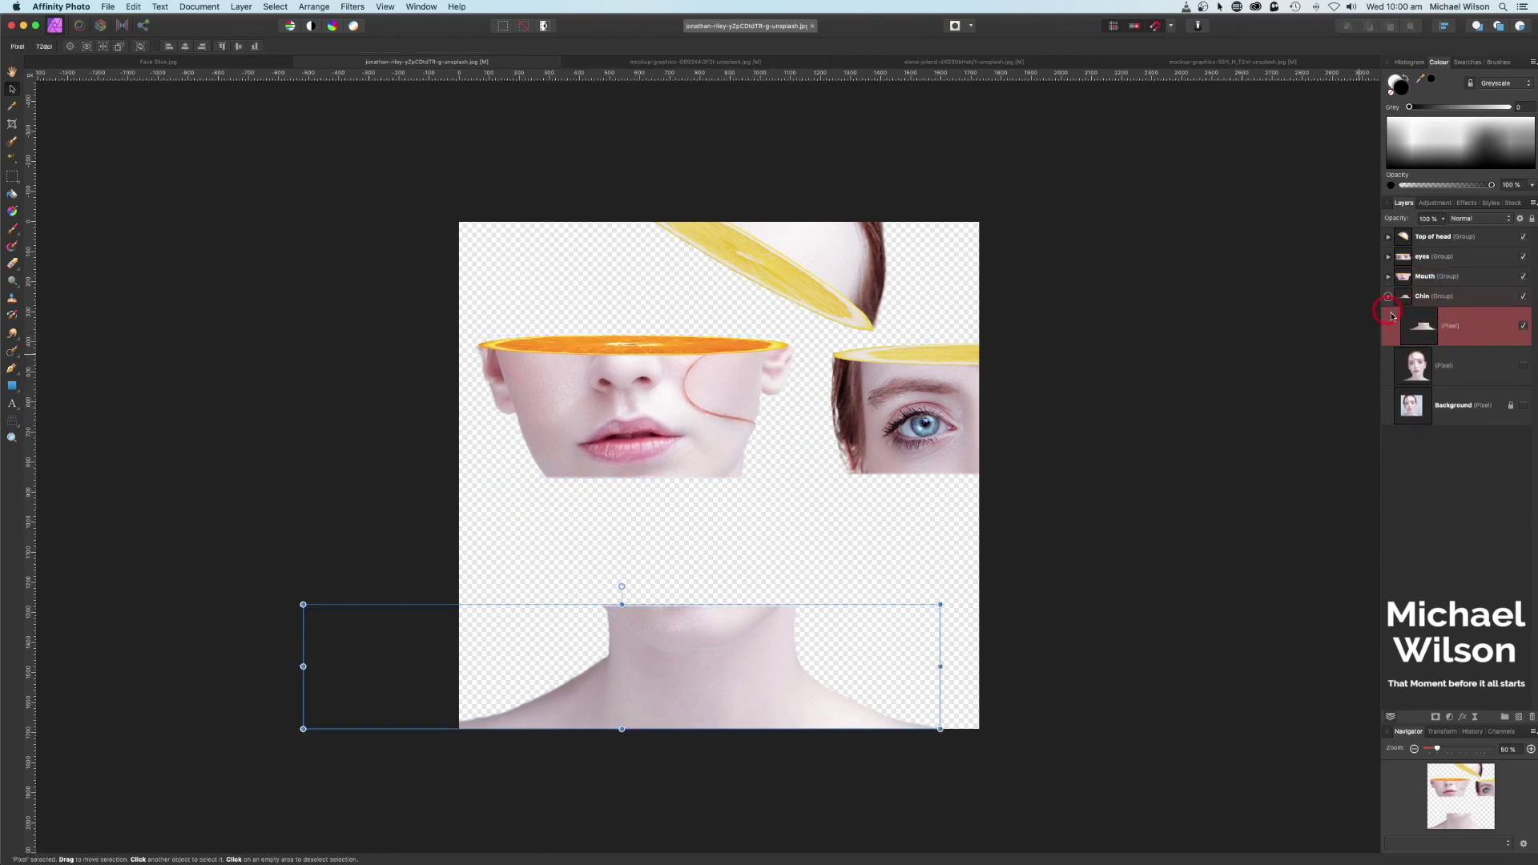
{"action": "left_click", "coordinate": [1434, 328]}
{"action": "left_click", "coordinate": [1164, 63]}
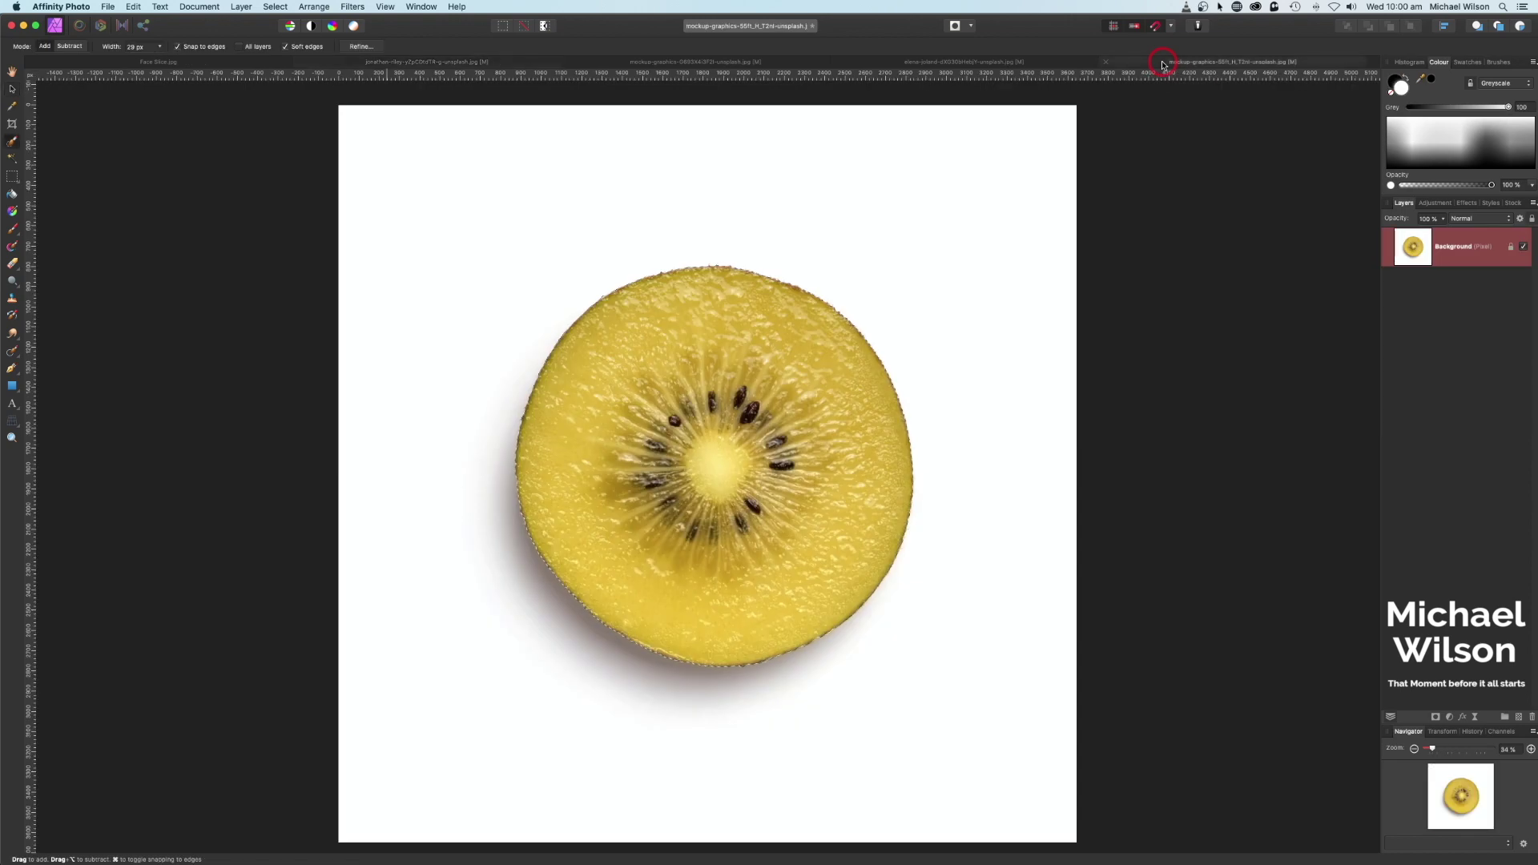
- Copy the kiwi slice and paste it into the portrait composite
{"action": "key", "text": "w"}
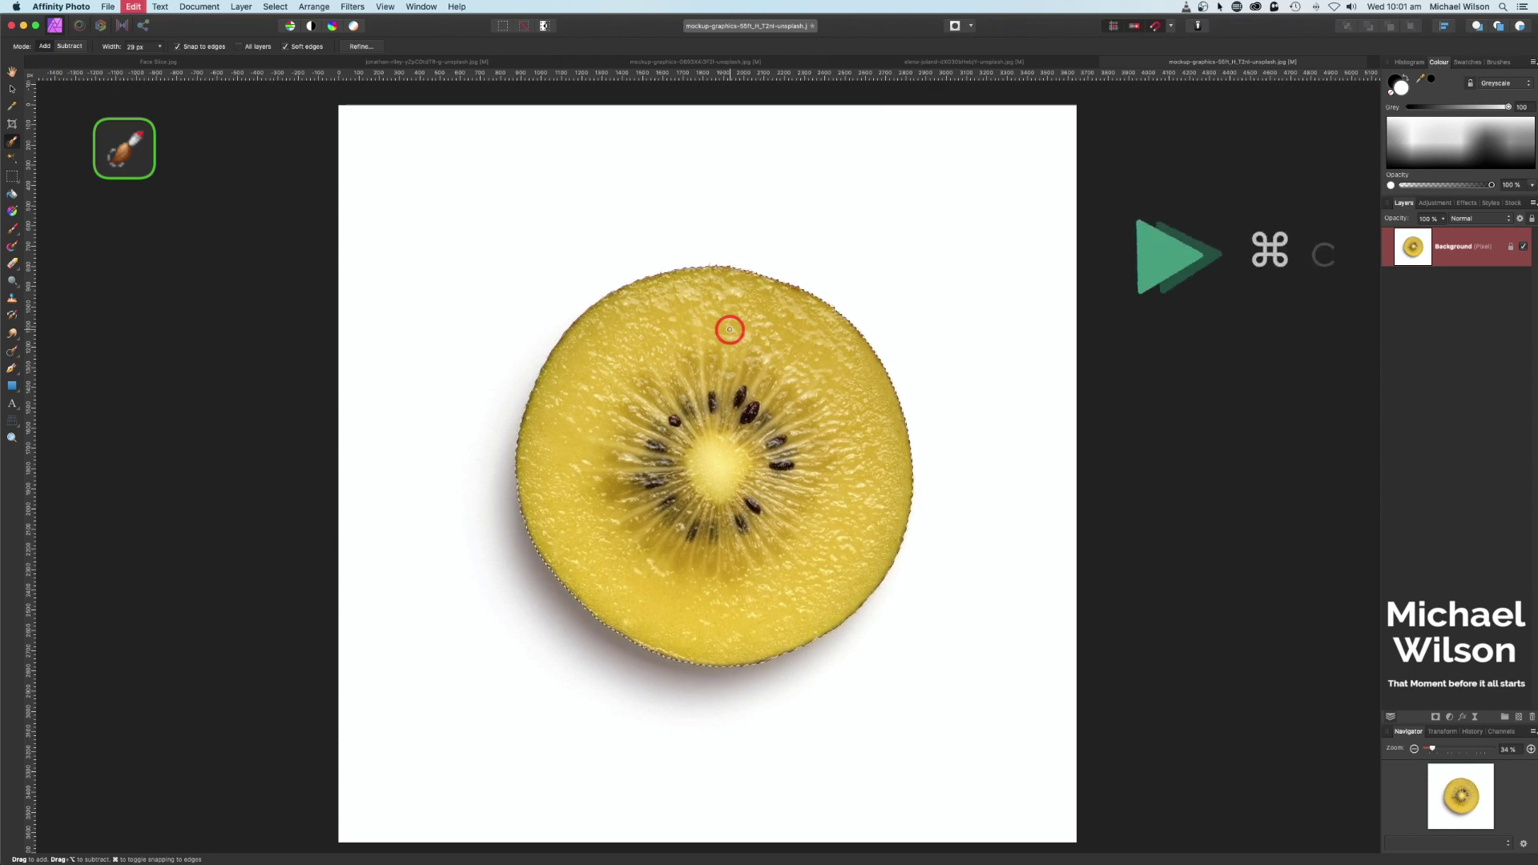
{"action": "key", "text": "super+c"}
{"action": "left_click", "coordinate": [333, 66]}
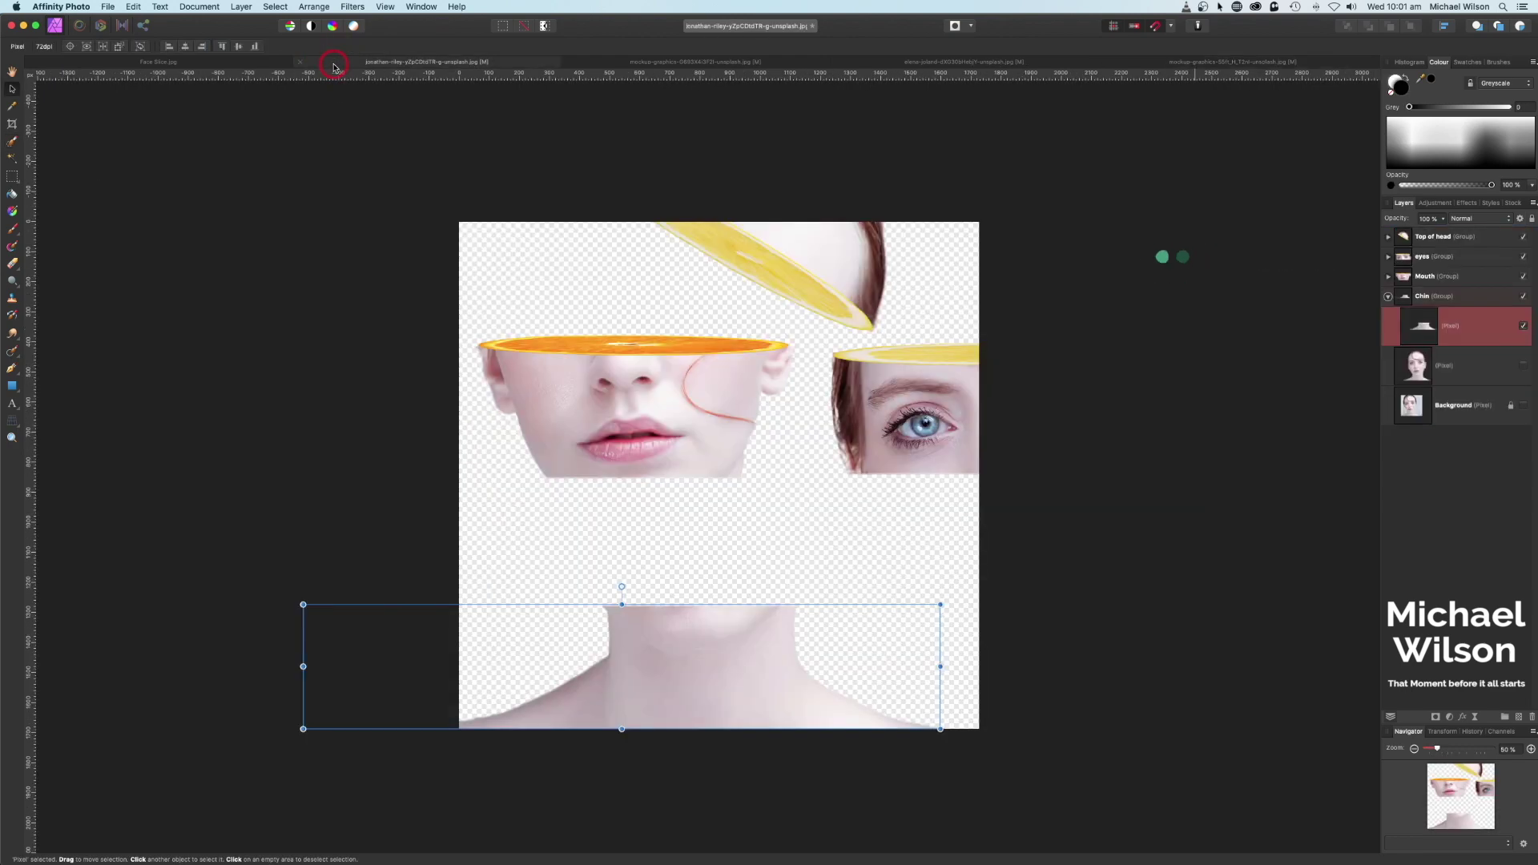
{"action": "key", "text": "super+v"}
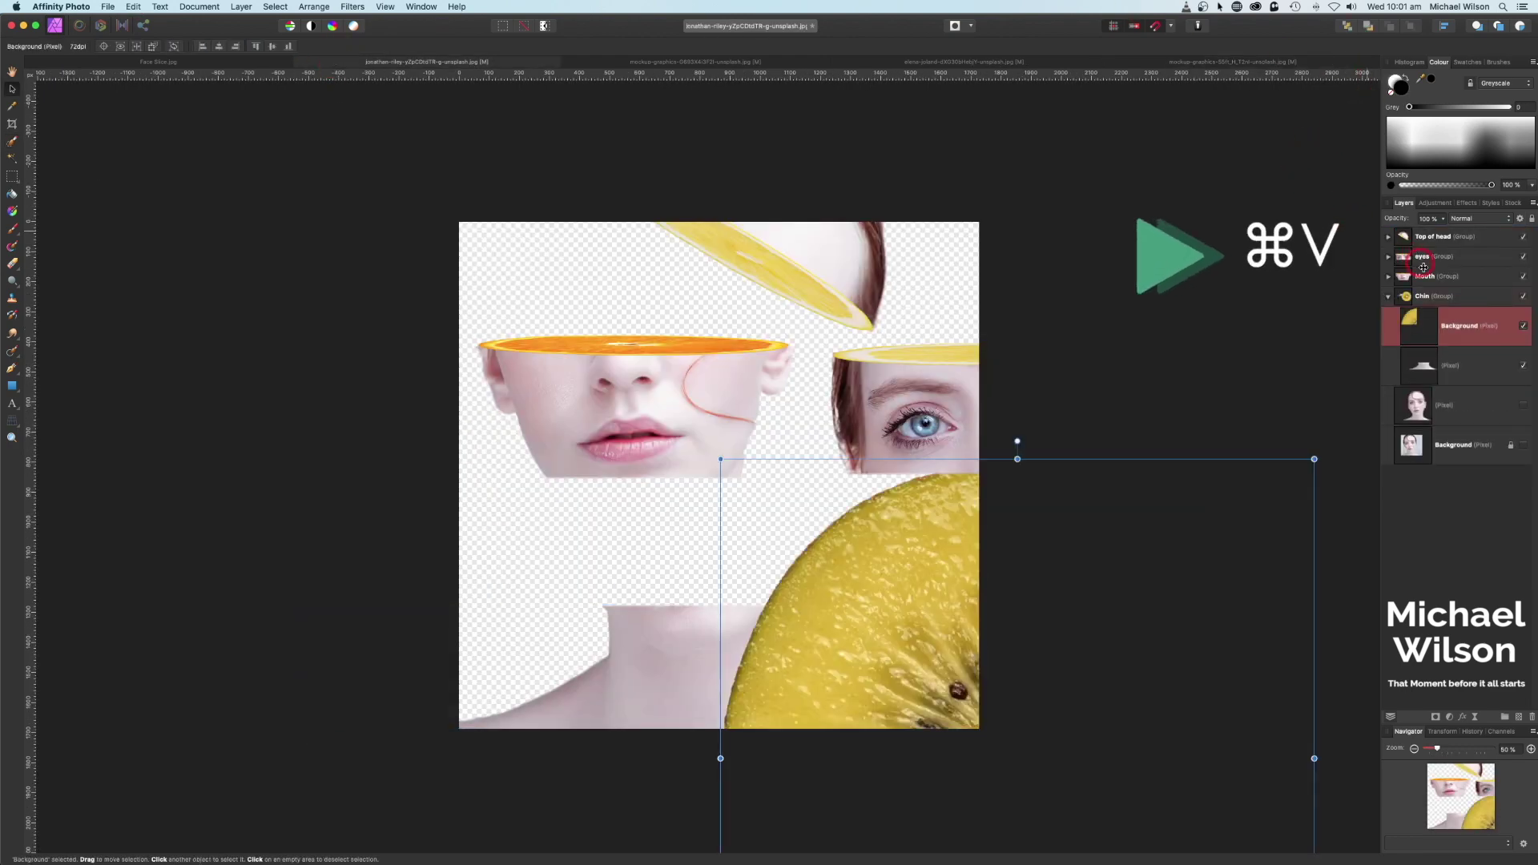
- Place the kiwi layer in the Chin group and shrink it to a disc over the neck
{"action": "left_click_drag", "start_coordinate": [1445, 325], "coordinate": [1486, 323]}
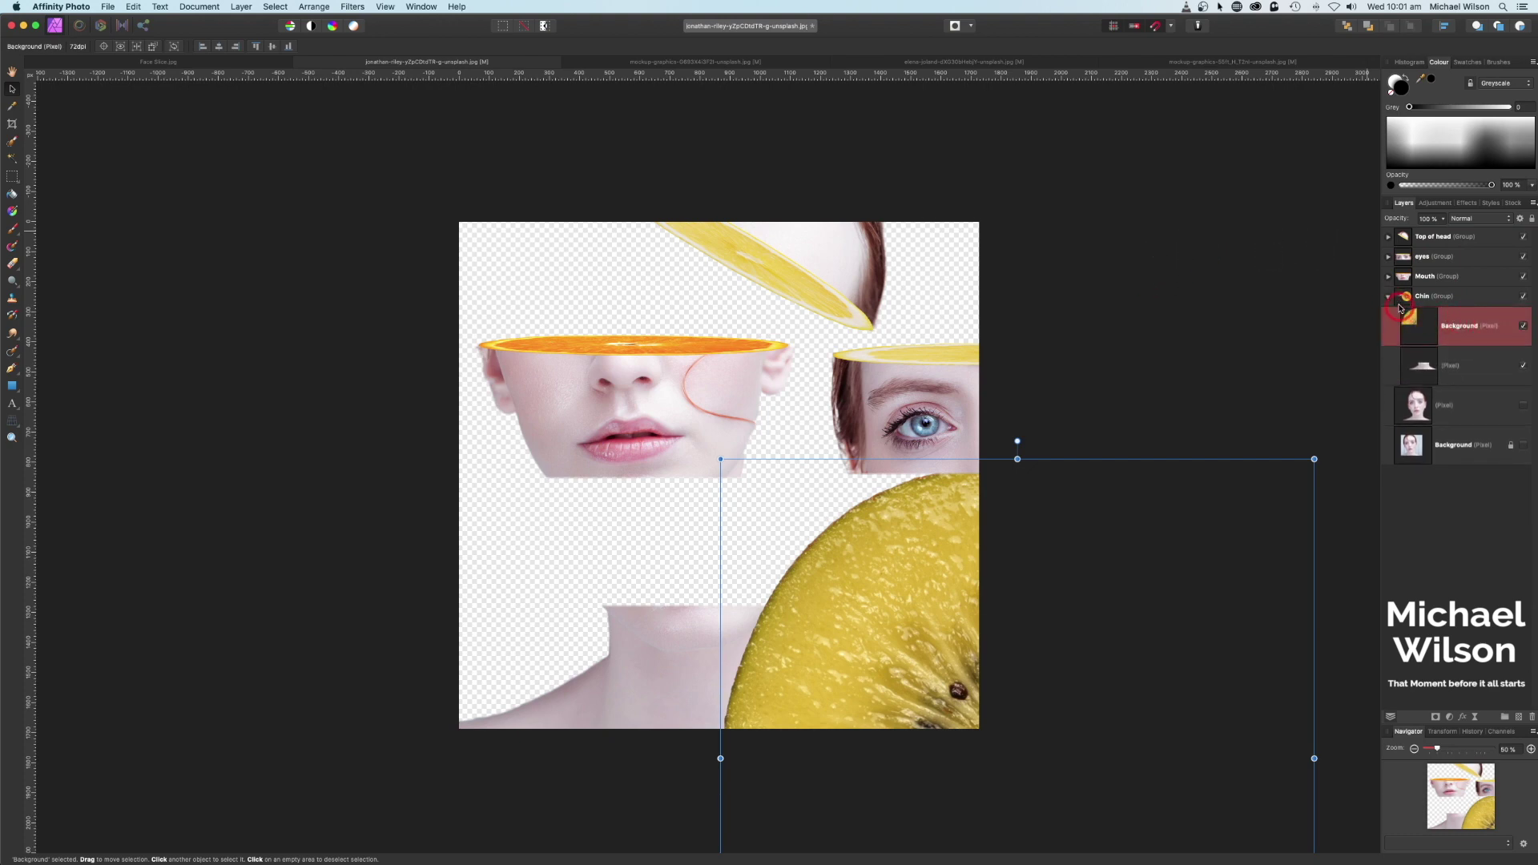
{"action": "left_click", "coordinate": [1388, 298]}
{"action": "left_click", "coordinate": [1388, 298]}
{"action": "left_click", "coordinate": [1467, 317]}
{"action": "mouse_move", "coordinate": [1467, 316]}
{"action": "left_mouse_down"}
{"action": "mouse_move", "coordinate": [1465, 290]}
{"action": "mouse_move", "coordinate": [1465, 346]}
{"action": "left_mouse_up"}
{"action": "left_click", "coordinate": [1391, 298]}
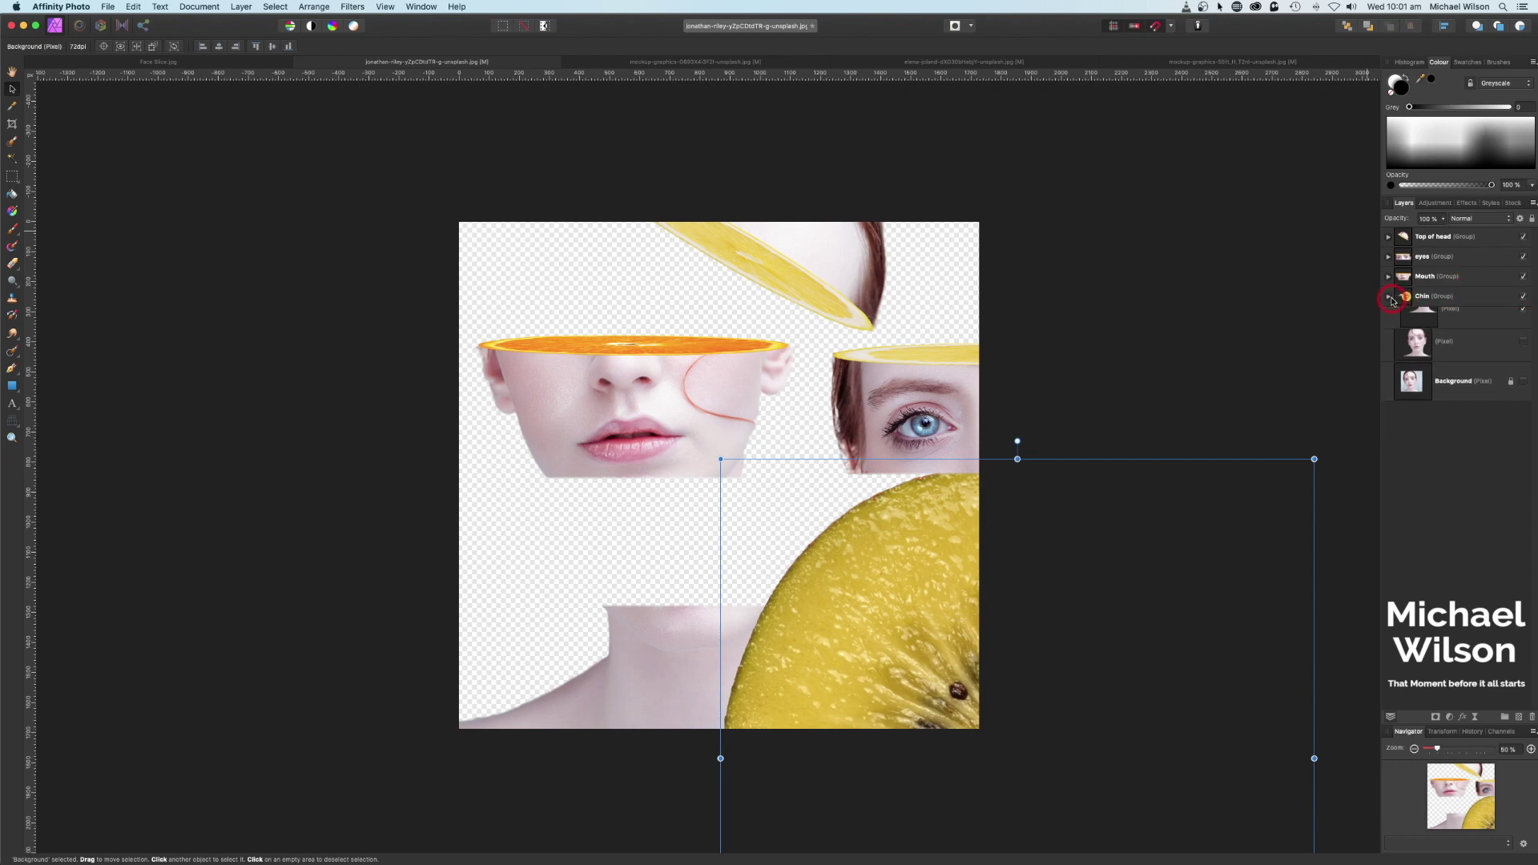
{"action": "left_click", "coordinate": [1391, 298]}
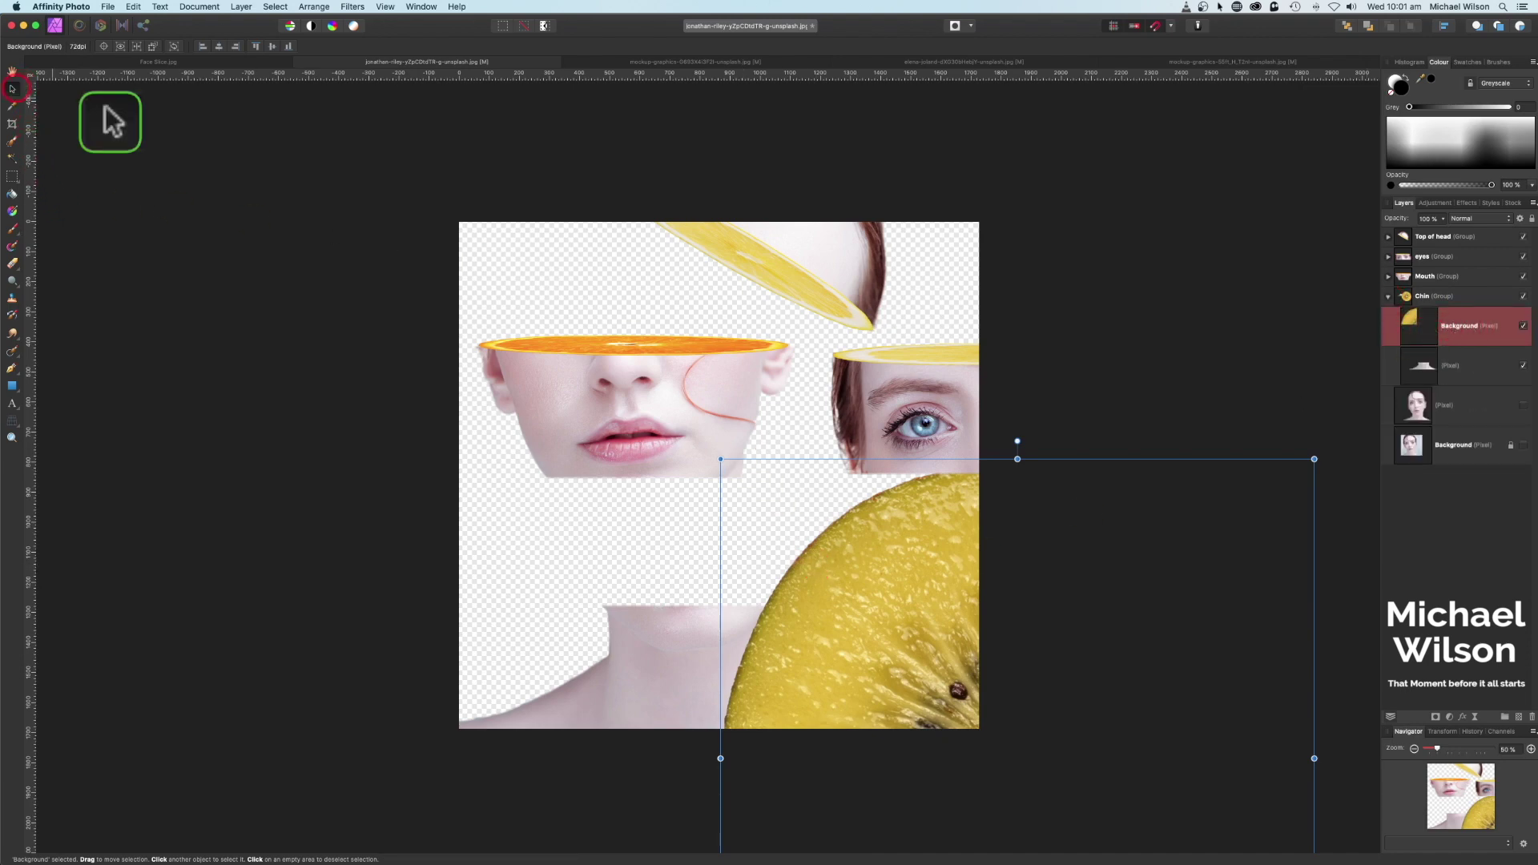
{"action": "left_click_drag", "start_coordinate": [721, 459], "coordinate": [694, 560]}
{"action": "left_click", "coordinate": [11, 419]}
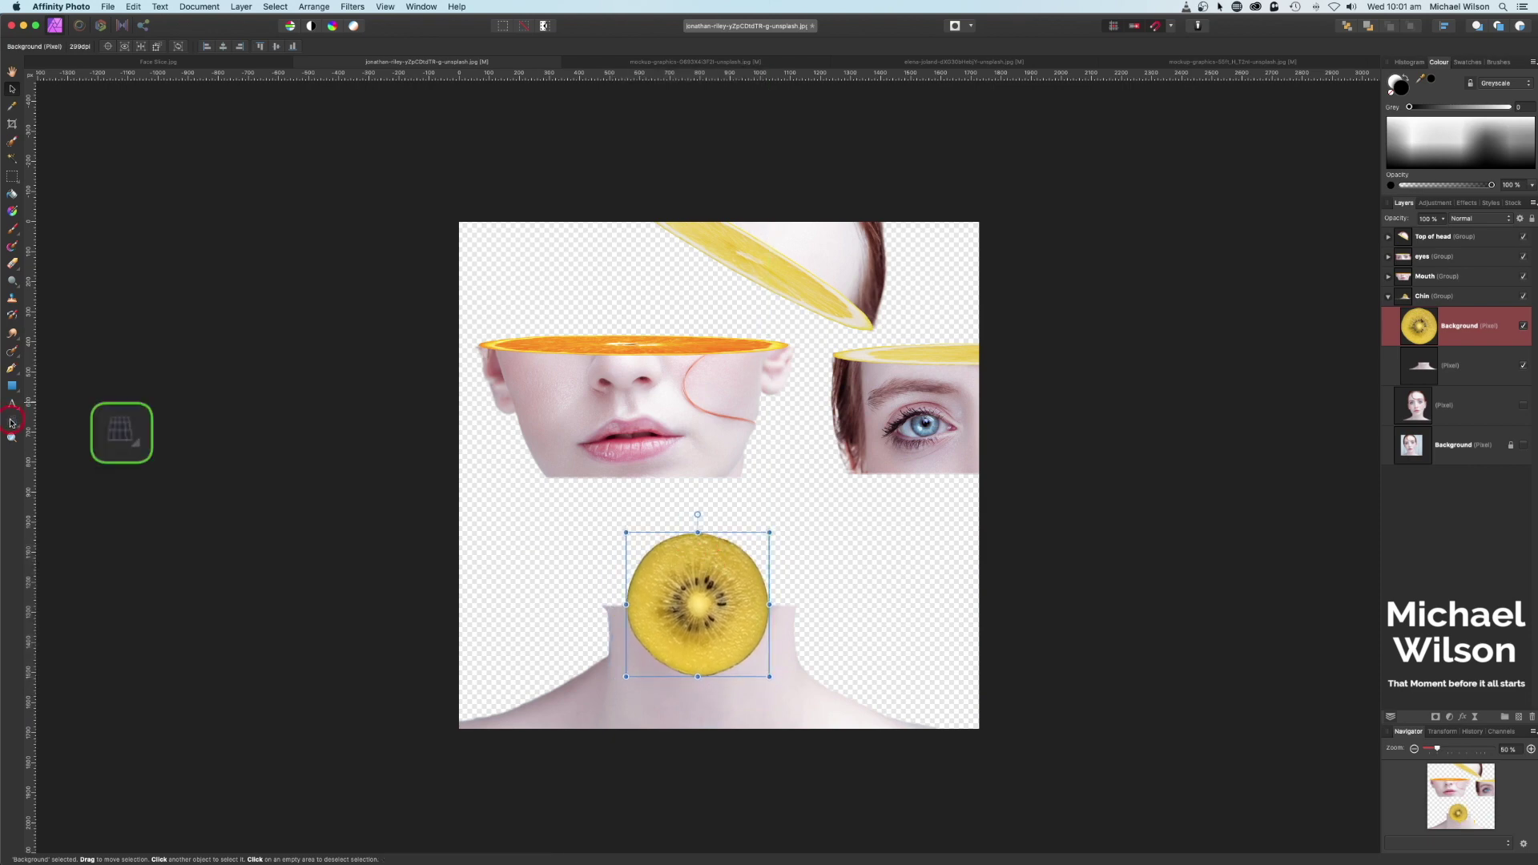
- Drag the kiwi's four corners to squash it into a thin ellipse capping the neck, then apply
{"action": "left_click_drag", "start_coordinate": [627, 531], "coordinate": [598, 573]}
{"action": "left_click_drag", "start_coordinate": [769, 532], "coordinate": [806, 589]}
{"action": "left_click_drag", "start_coordinate": [625, 674], "coordinate": [605, 607]}
{"action": "left_click_drag", "start_coordinate": [762, 671], "coordinate": [789, 619]}
{"action": "left_click_drag", "start_coordinate": [598, 574], "coordinate": [601, 619]}
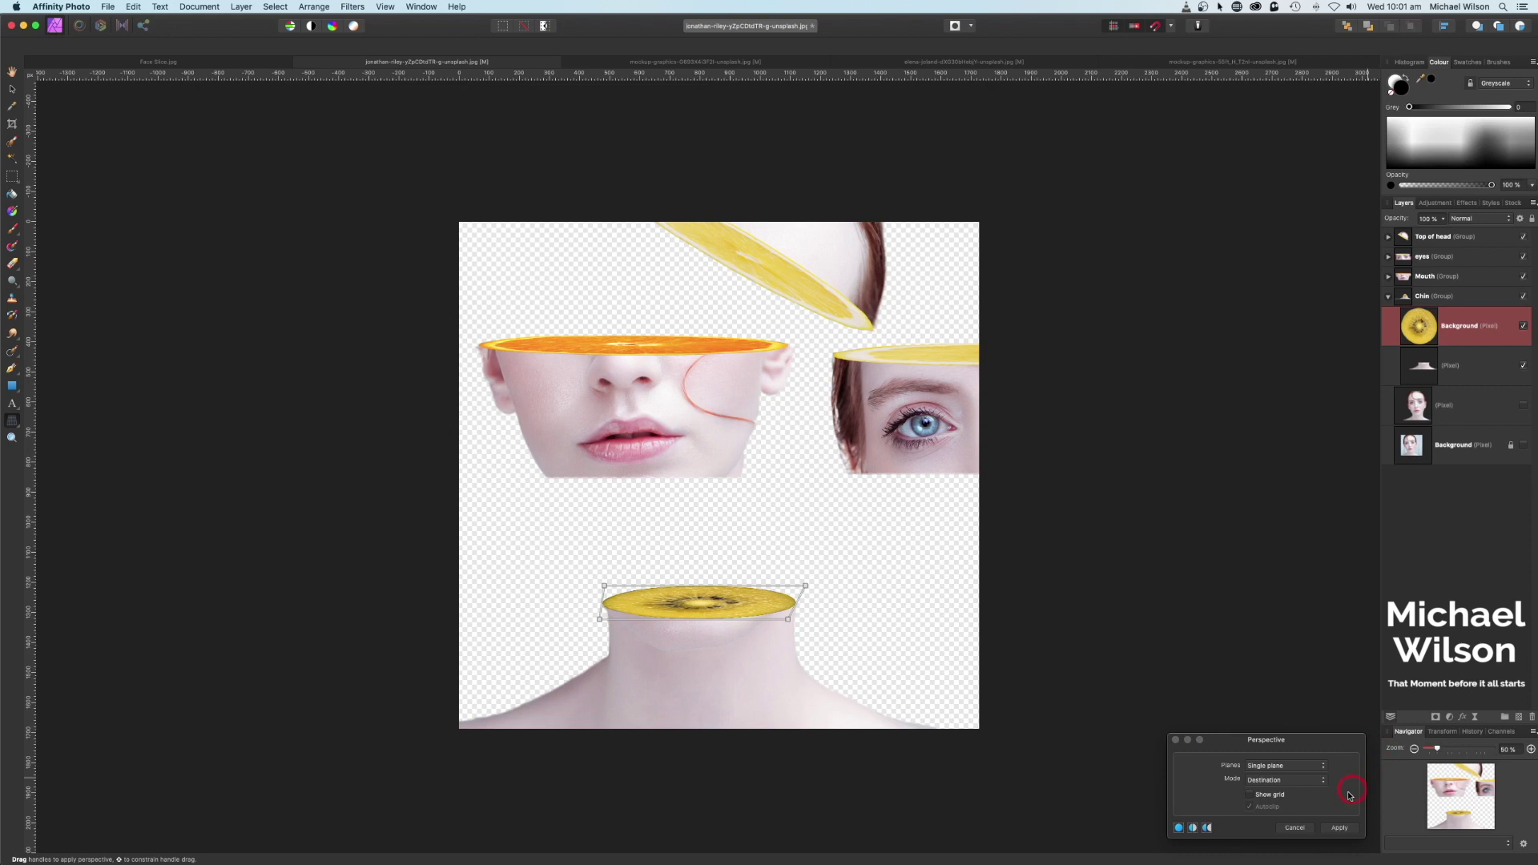
{"action": "left_click", "coordinate": [1338, 828]}
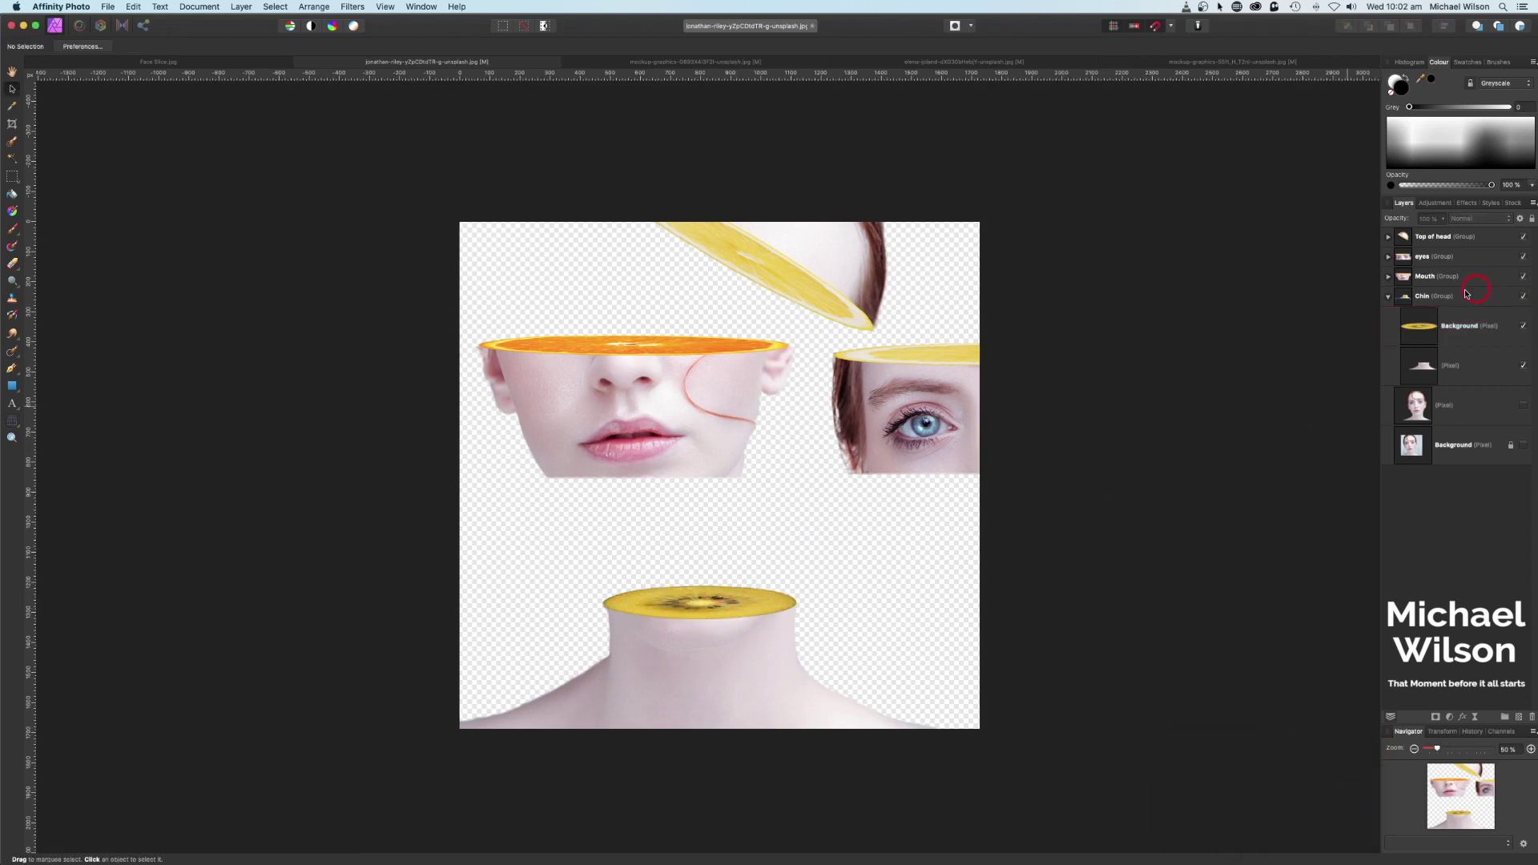
- Select the Top of head group and shift its slice left and down
{"action": "left_click", "coordinate": [1392, 298]}
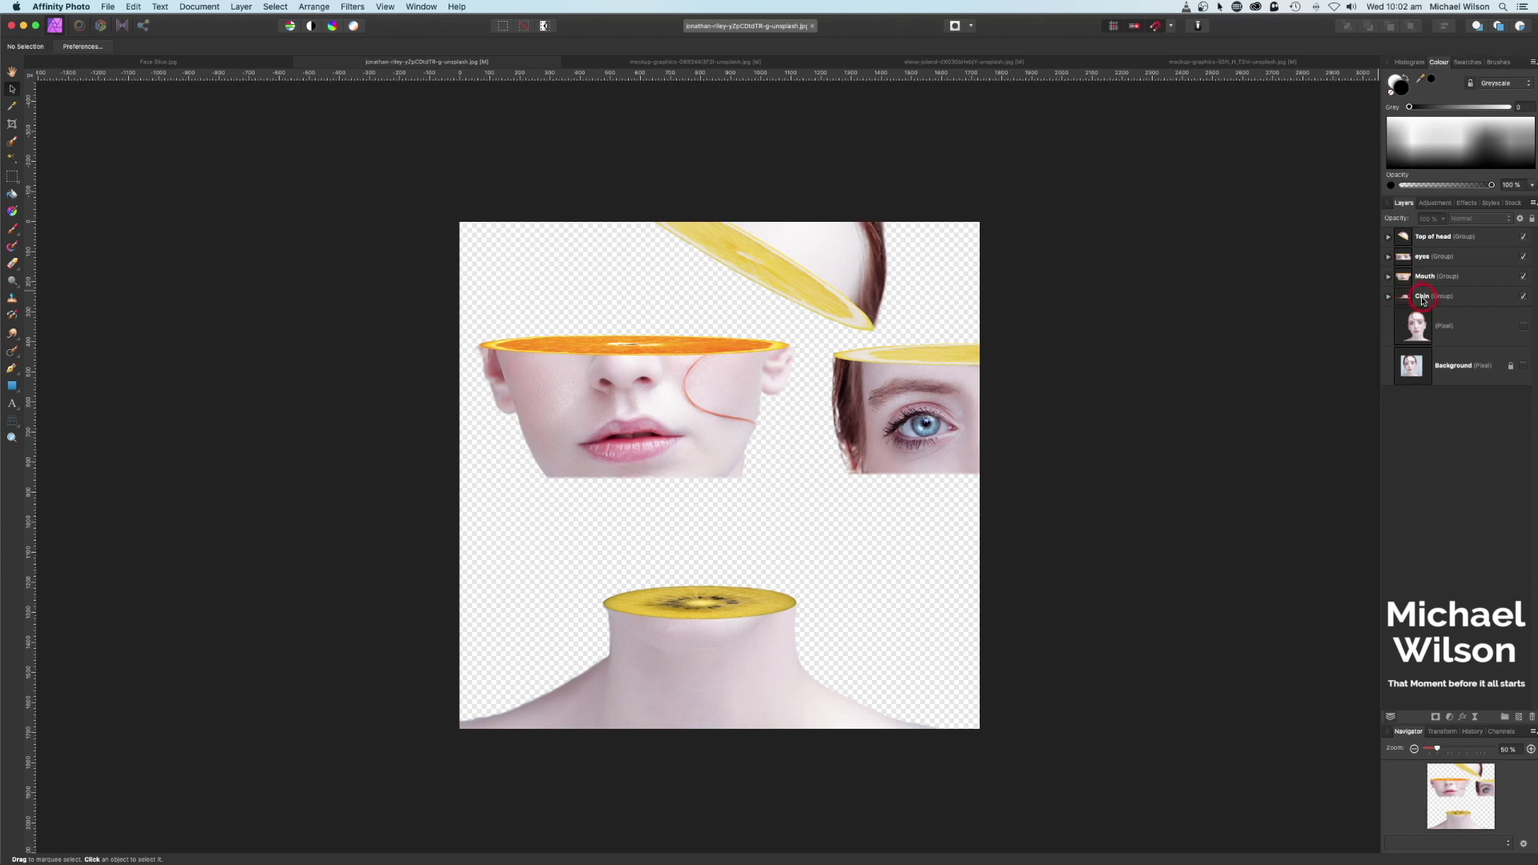
{"action": "left_click", "coordinate": [1422, 300]}
{"action": "left_click", "coordinate": [1391, 298]}
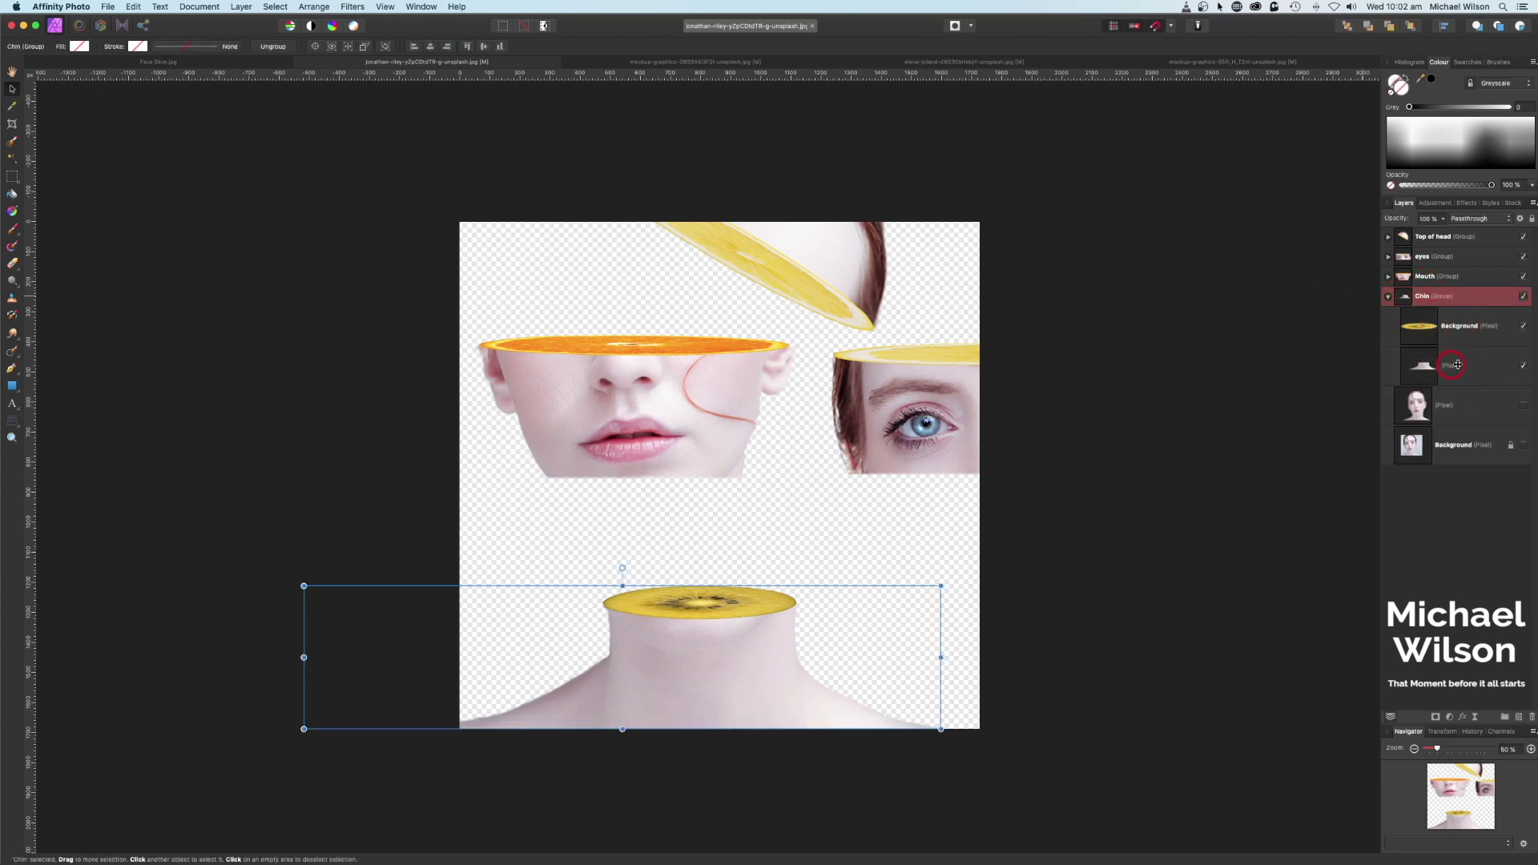
{"action": "left_click", "coordinate": [1390, 299]}
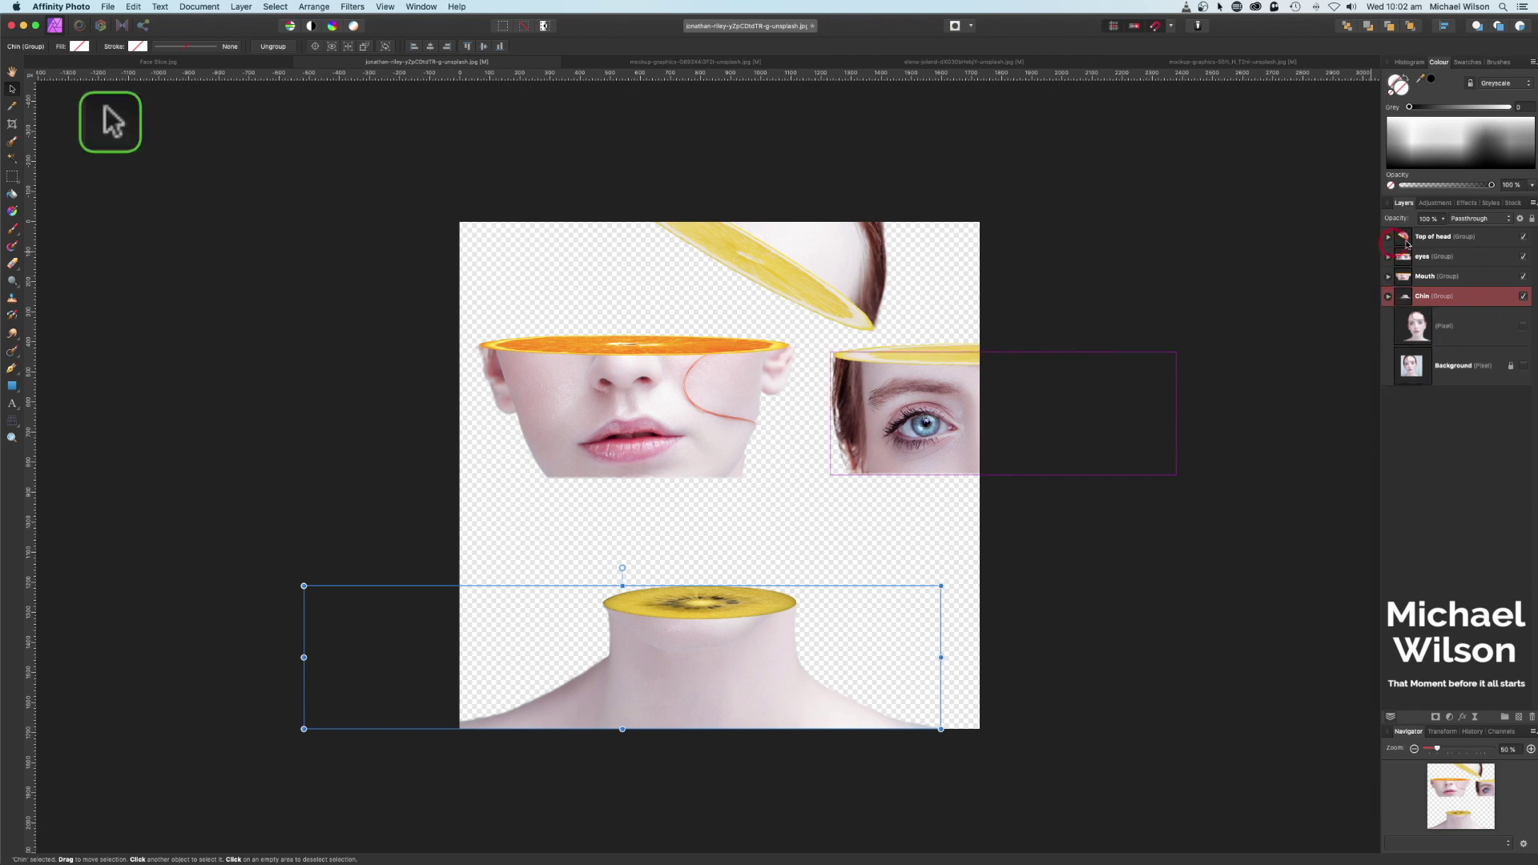
{"action": "left_click", "coordinate": [1455, 238]}
{"action": "left_click_drag", "start_coordinate": [859, 247], "coordinate": [806, 257]}
- Centre the eyes slice on the face and fine-tune the top of head position
{"action": "left_click", "coordinate": [1425, 256]}
{"action": "left_click_drag", "start_coordinate": [979, 412], "coordinate": [678, 408]}
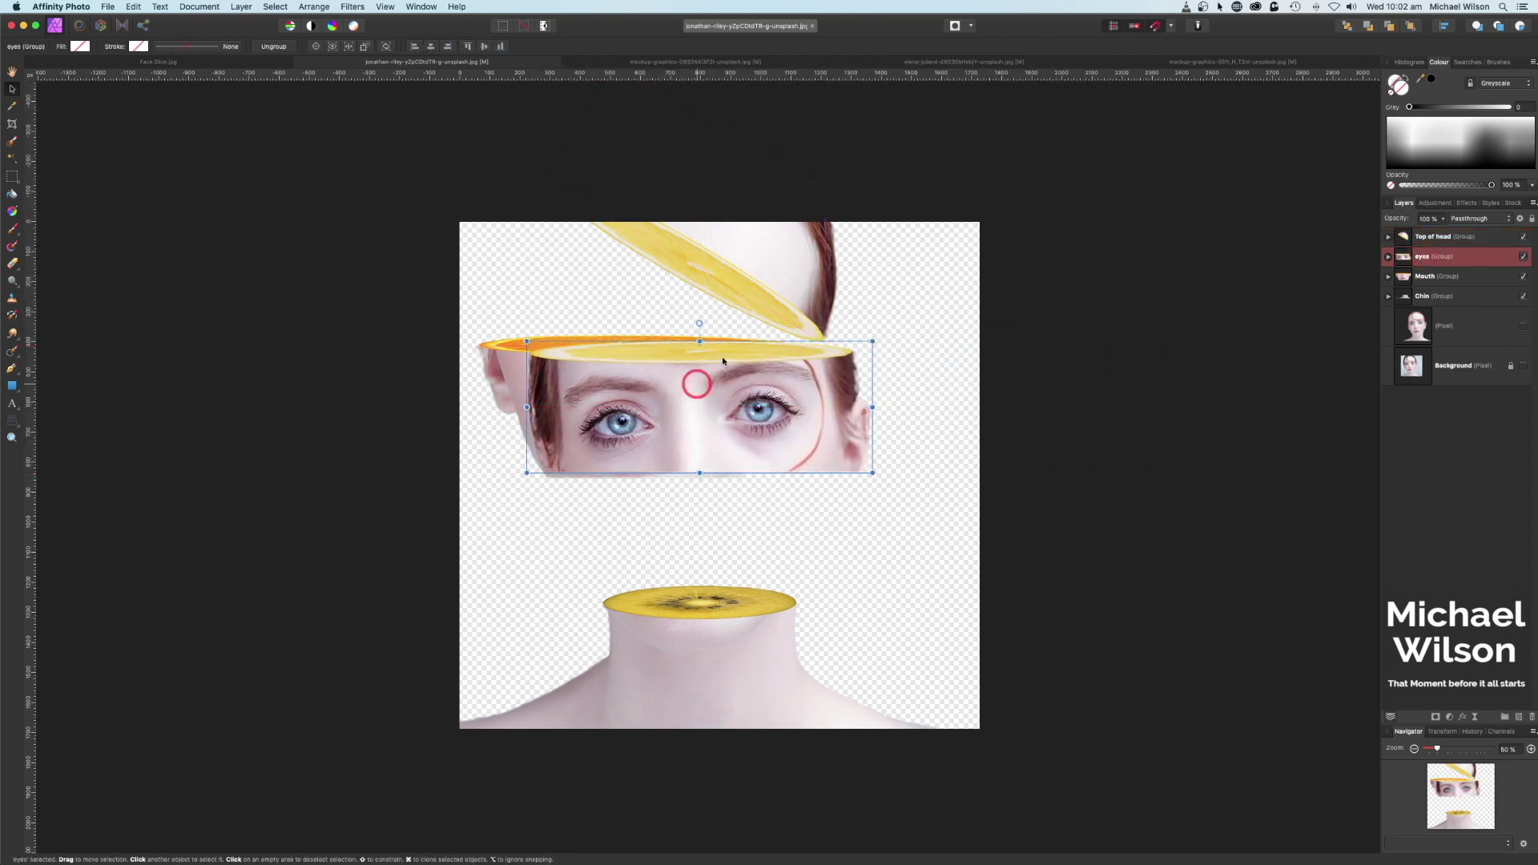
{"action": "left_click", "coordinate": [789, 264]}
{"action": "left_click_drag", "start_coordinate": [817, 269], "coordinate": [827, 272]}
{"action": "left_click", "coordinate": [818, 390]}
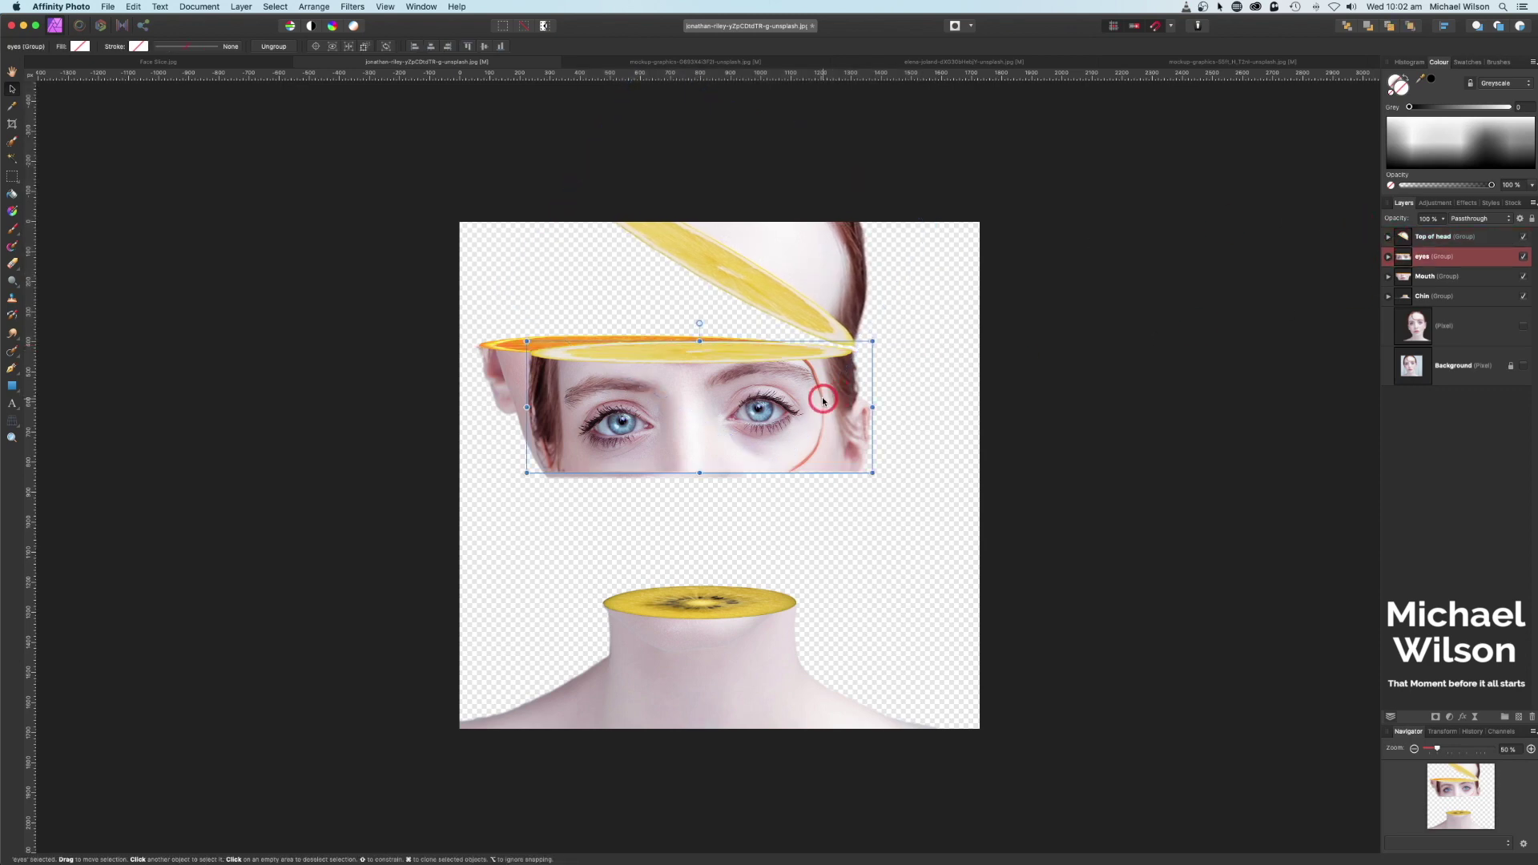
{"action": "left_click_drag", "start_coordinate": [819, 395], "coordinate": [819, 396]}
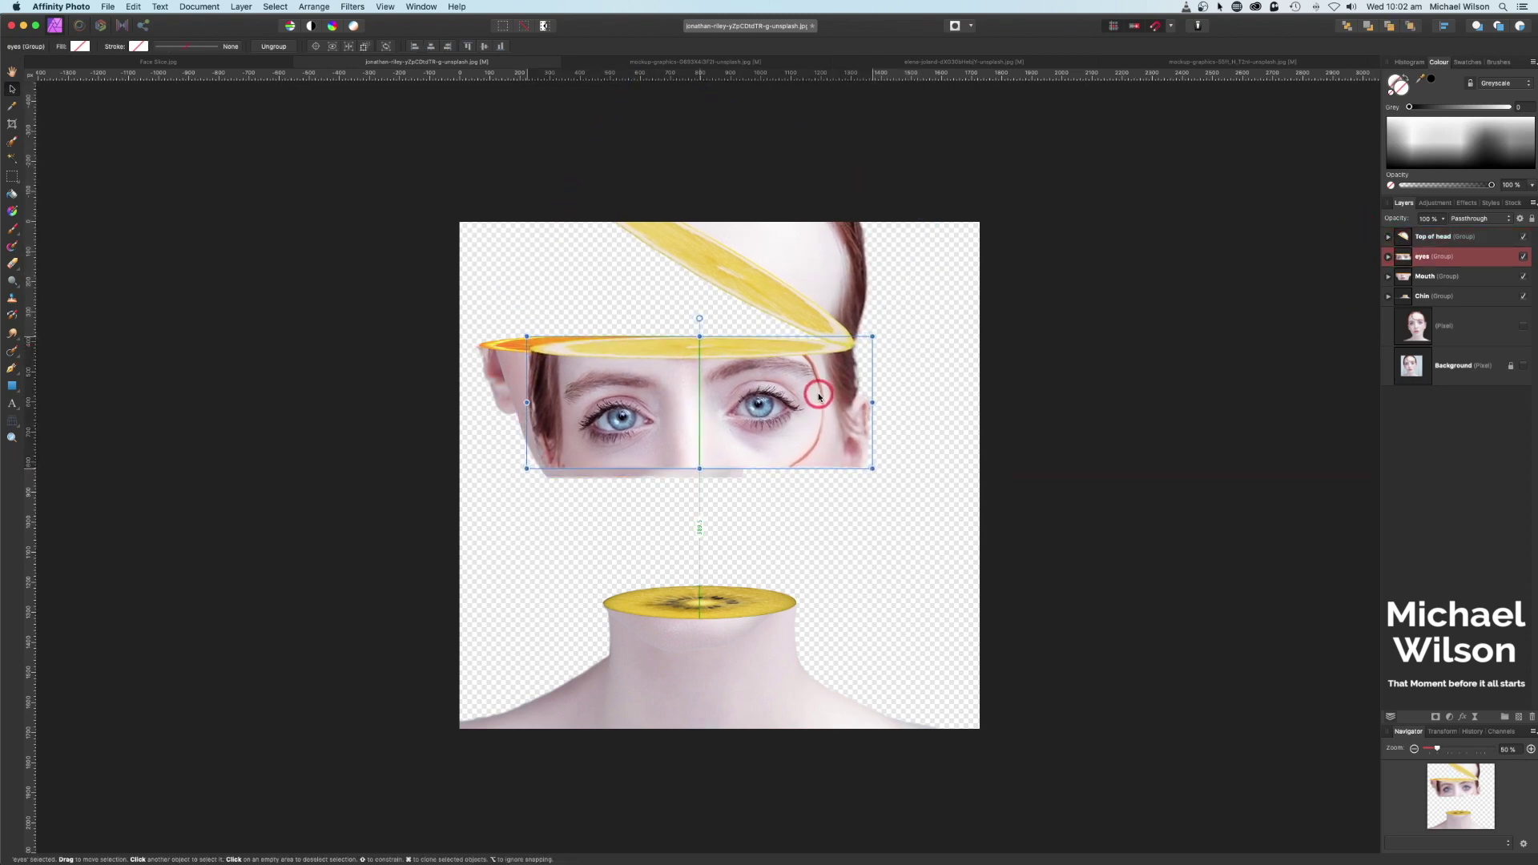
- Stack the mouth slice centred under the eyes, with the kiwi-topped chin slice below it
{"action": "left_click", "coordinate": [594, 388]}
{"action": "left_click_drag", "start_coordinate": [512, 368], "coordinate": [696, 515]}
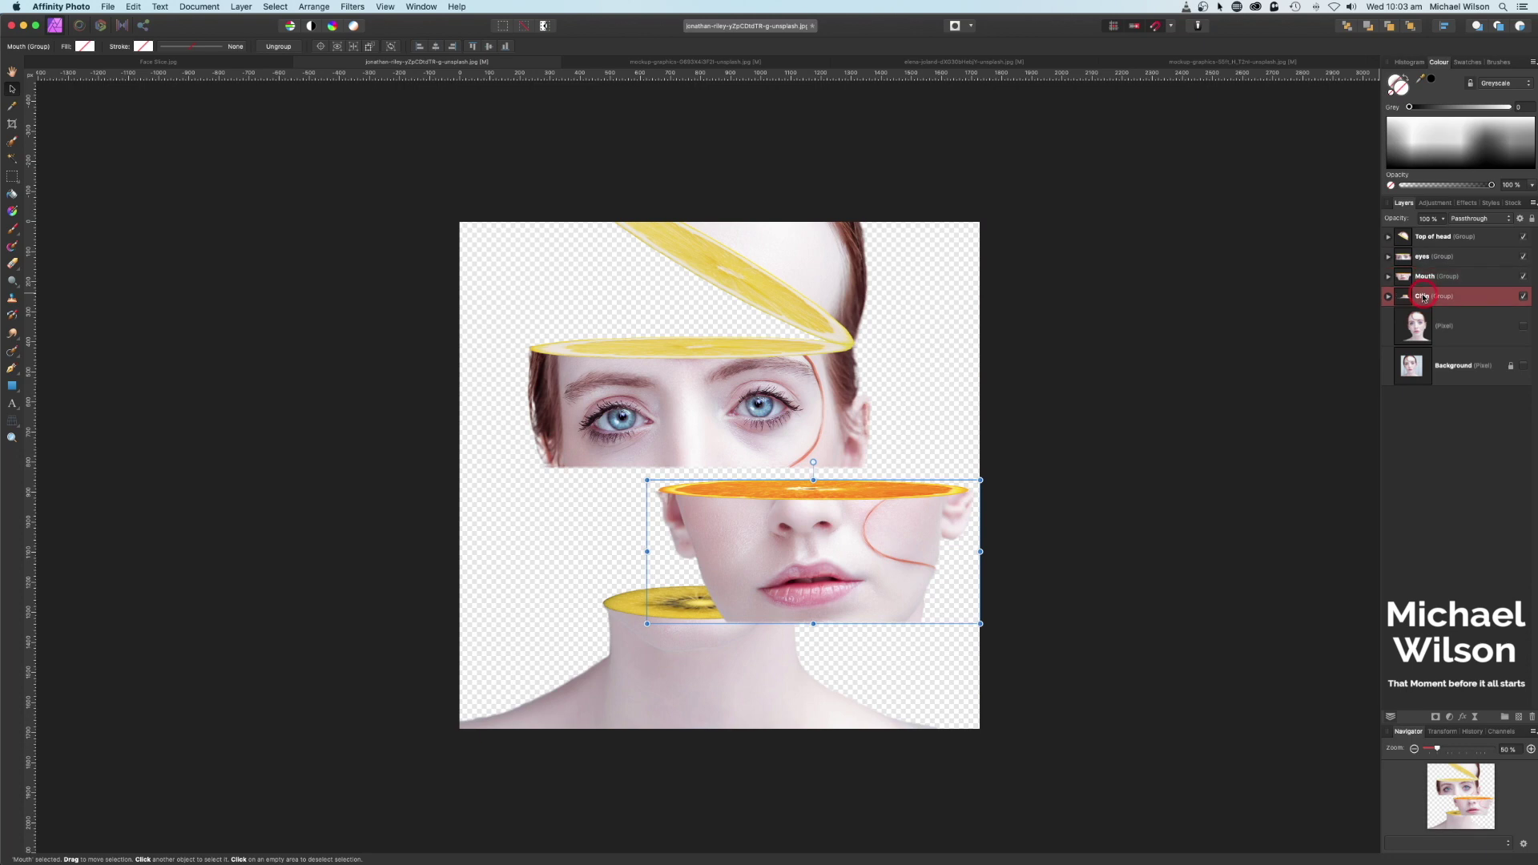
{"action": "left_click_drag", "start_coordinate": [789, 657], "coordinate": [714, 687]}
{"action": "left_click_drag", "start_coordinate": [830, 548], "coordinate": [799, 561]}
{"action": "left_click_drag", "start_coordinate": [676, 676], "coordinate": [676, 700]}
{"action": "left_click", "coordinate": [759, 566]}
{"action": "left_click_drag", "start_coordinate": [759, 566], "coordinate": [795, 549]}
{"action": "mouse_move", "coordinate": [719, 649]}
{"action": "left_mouse_down"}
{"action": "mouse_move", "coordinate": [705, 669]}
{"action": "mouse_move", "coordinate": [725, 674]}
{"action": "left_mouse_up"}
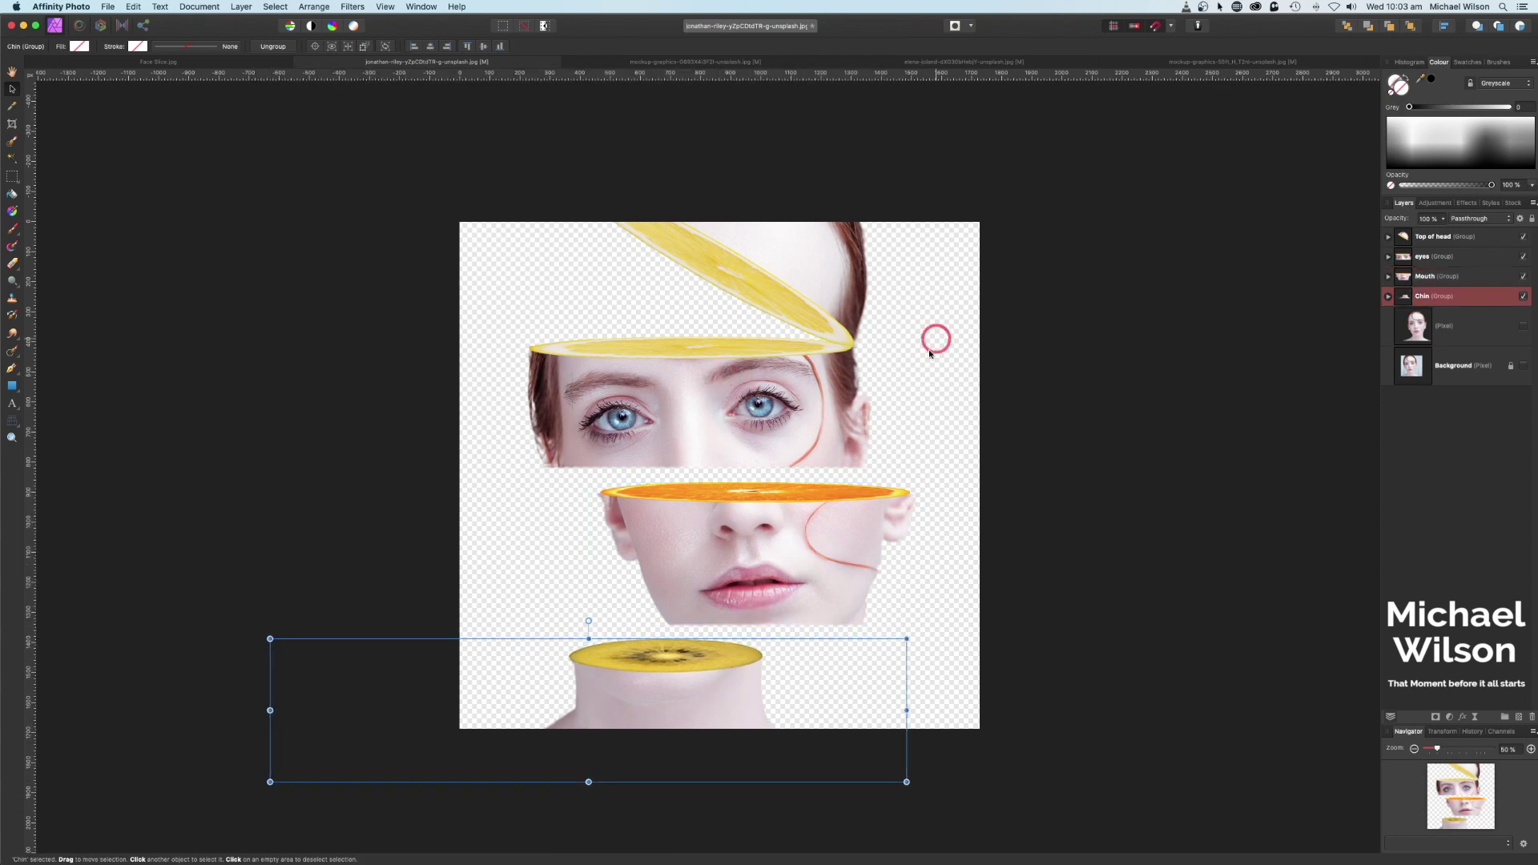
- Add an empty pixel layer at the top of Top of head, above the lemon and strip layers
{"action": "left_click", "coordinate": [1435, 237]}
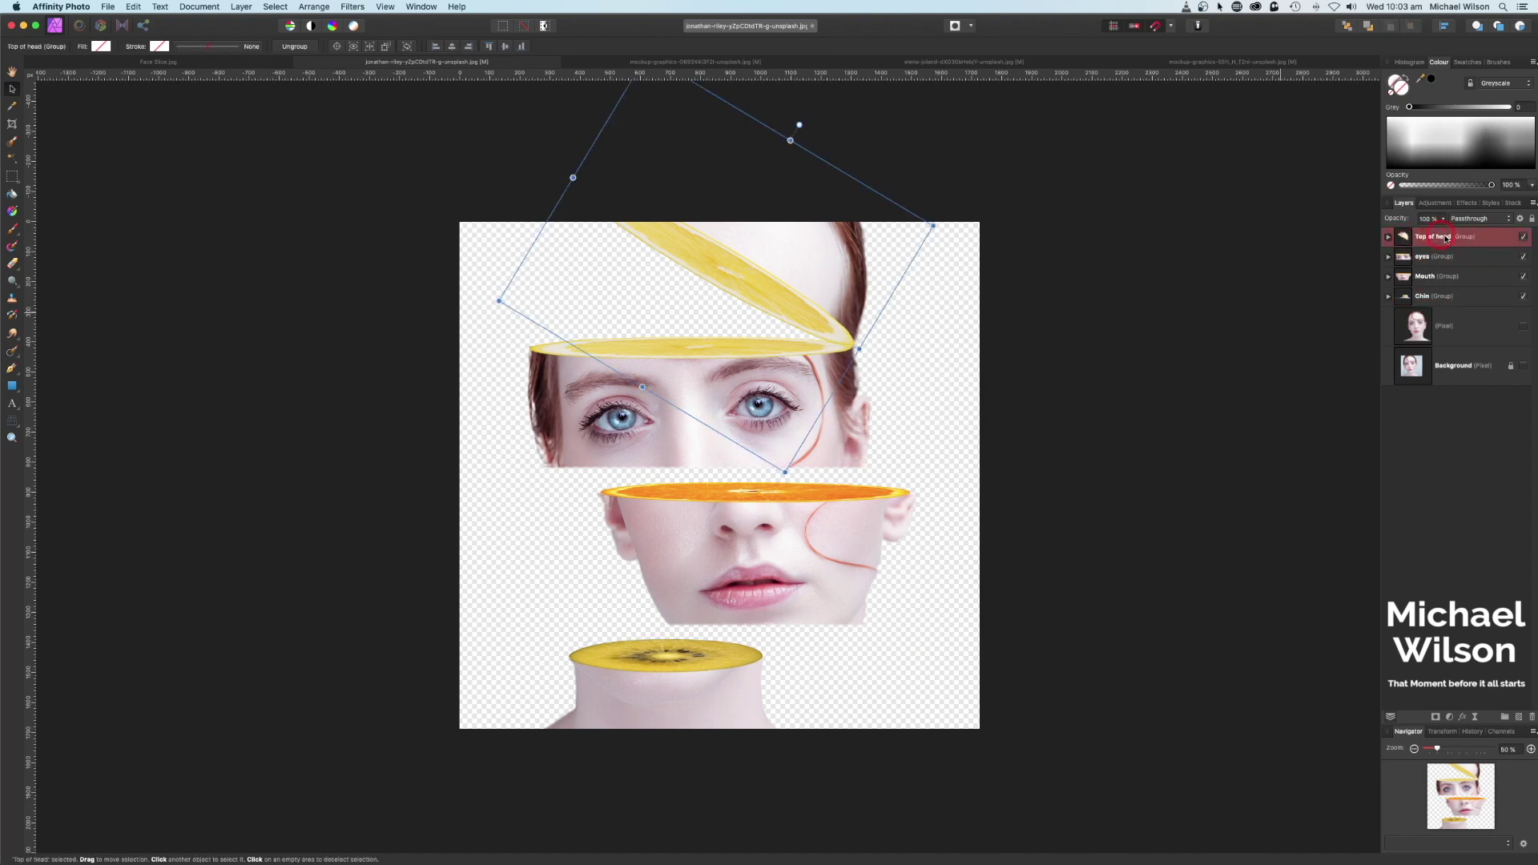
{"action": "left_click", "coordinate": [1389, 238]}
{"action": "left_click_drag", "start_coordinate": [1470, 254], "coordinate": [1472, 263]}
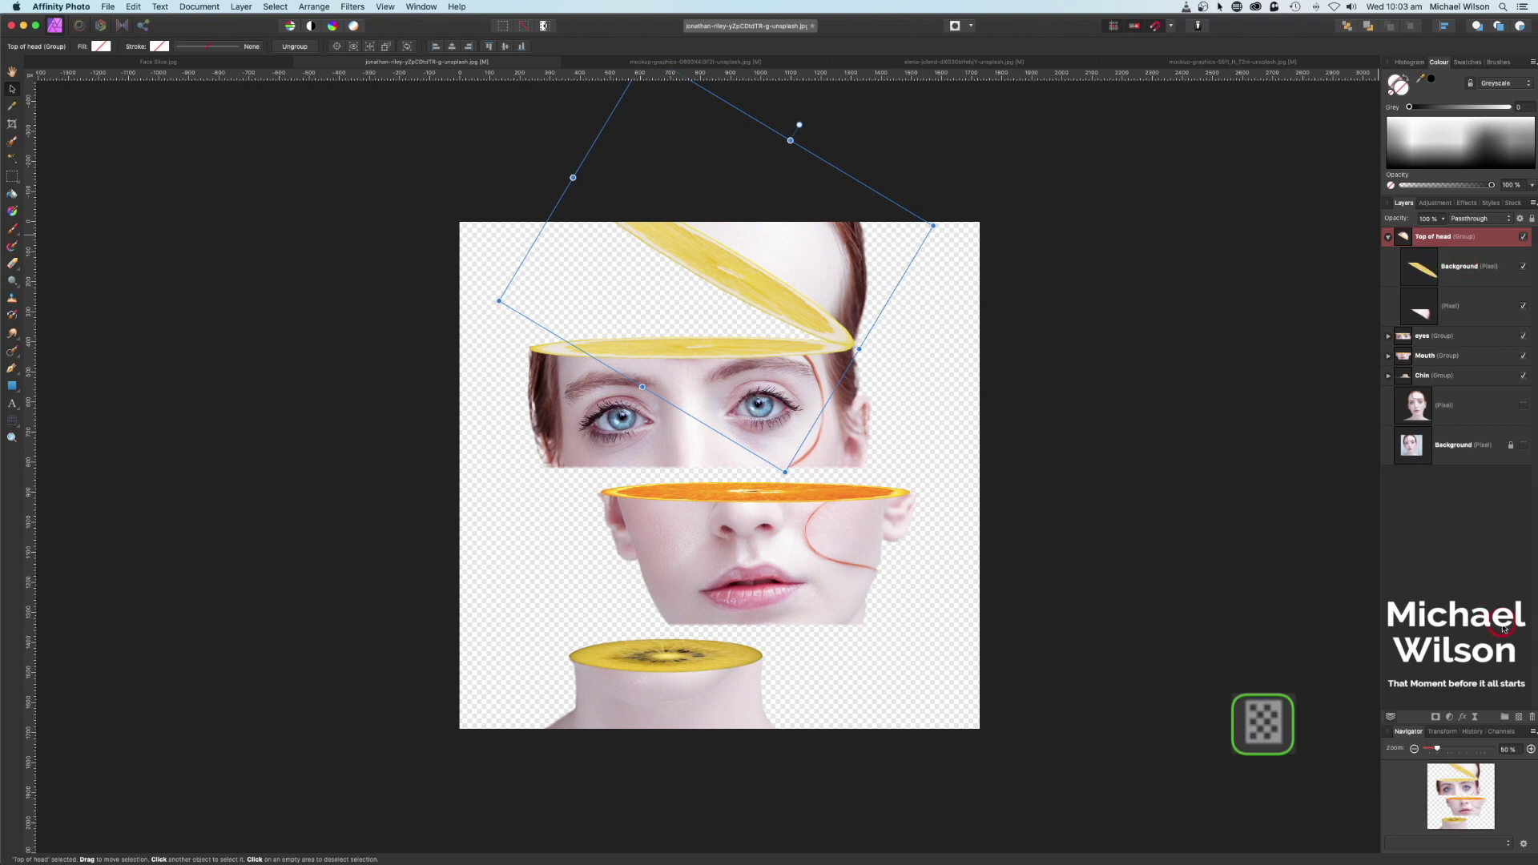
{"action": "left_click", "coordinate": [1519, 718]}
{"action": "left_click_drag", "start_coordinate": [1455, 253], "coordinate": [1457, 283]}
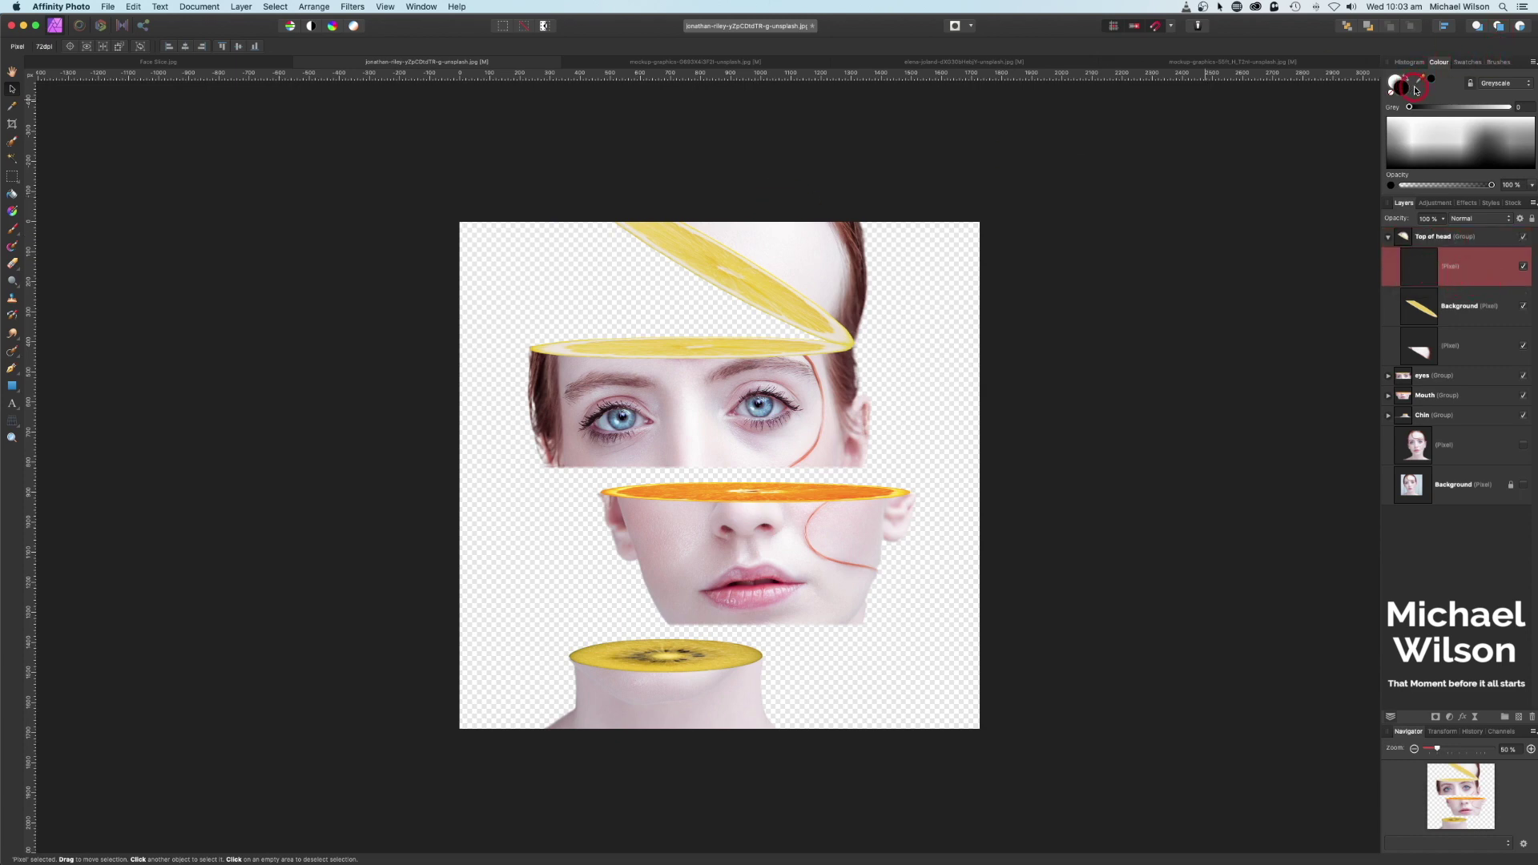
{"action": "left_click", "coordinate": [1499, 63]}
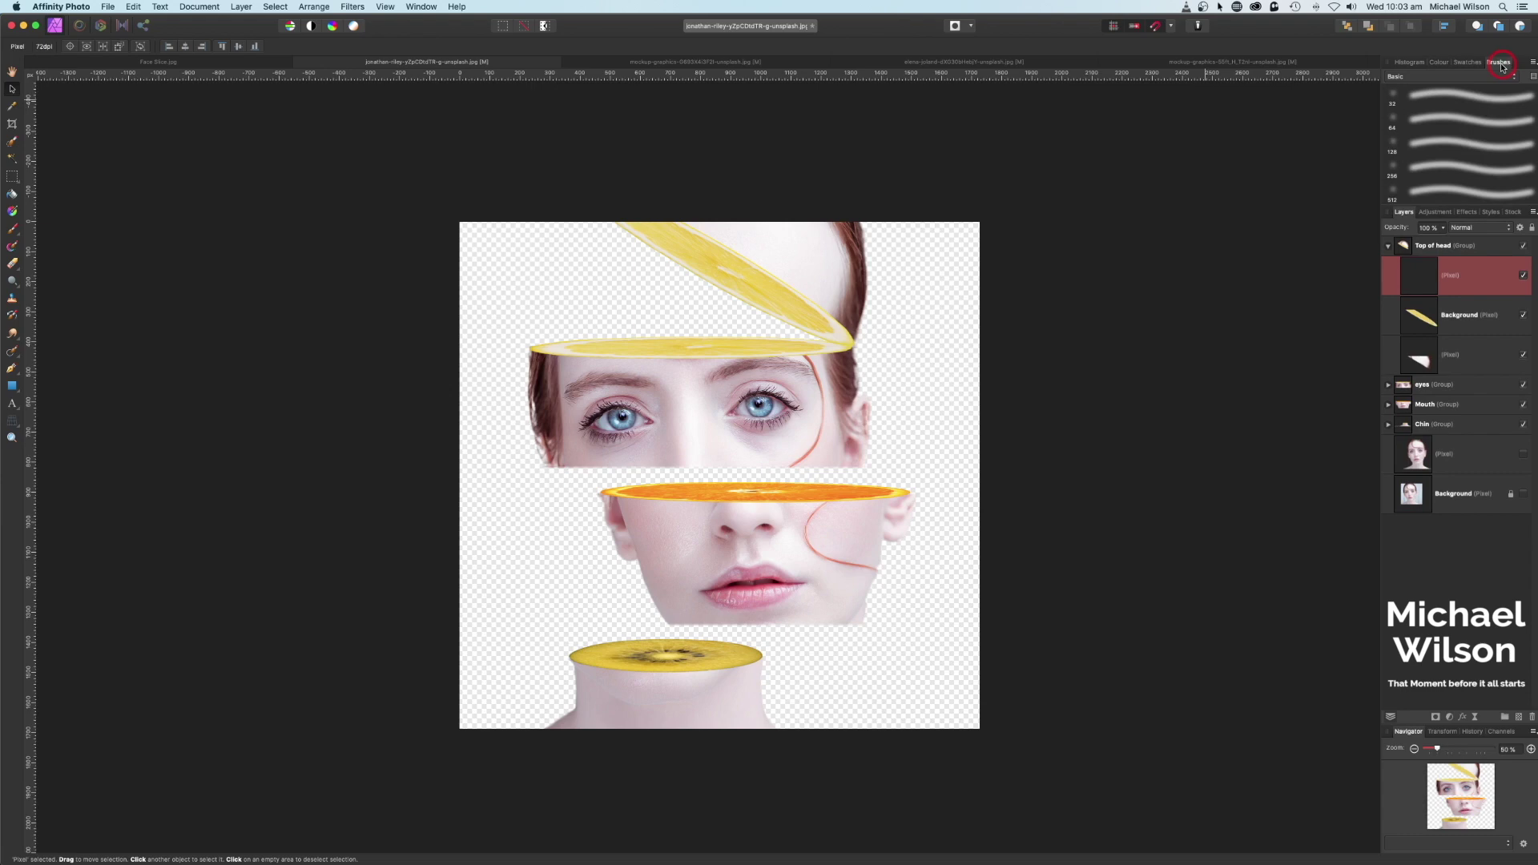
- Paint one soft black dab under the lemon lid with the 256 px brush, 100% flow, 0% hardness
{"action": "left_click", "coordinate": [1456, 168]}
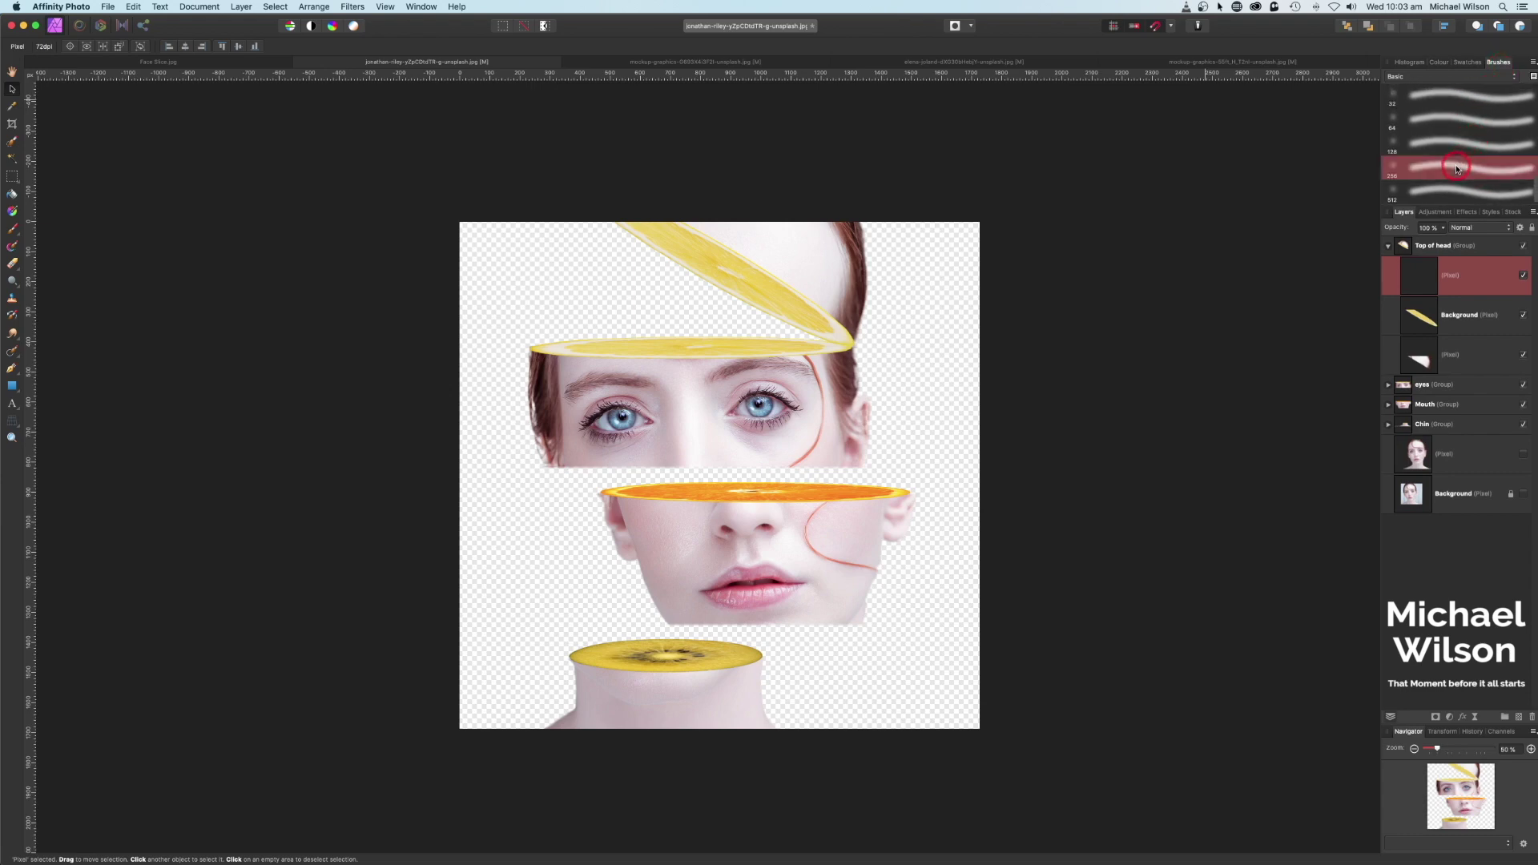
{"action": "left_click", "coordinate": [1439, 62]}
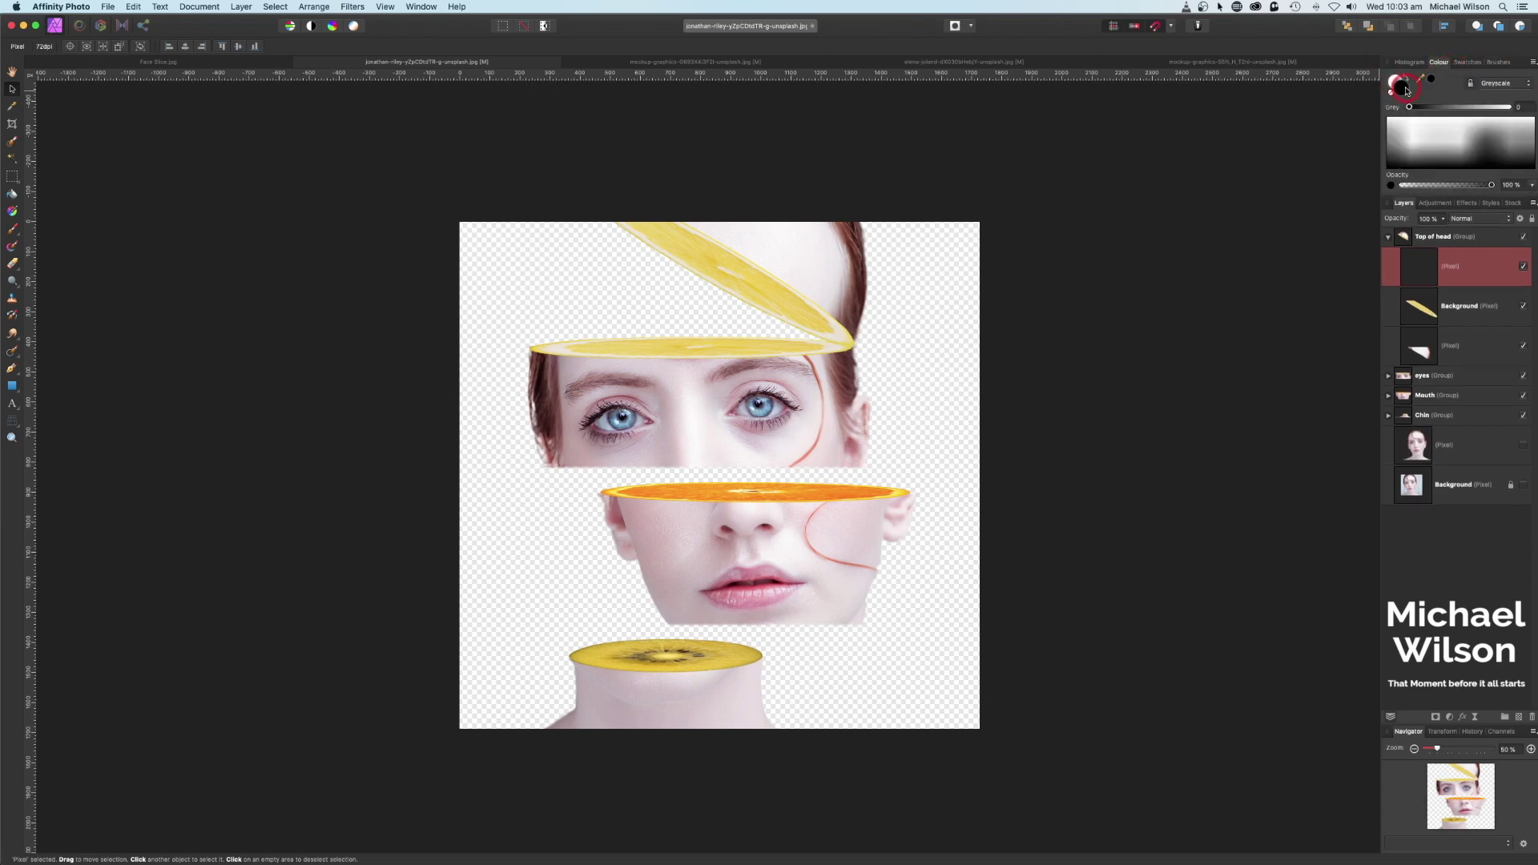
{"action": "left_click", "coordinate": [15, 230]}
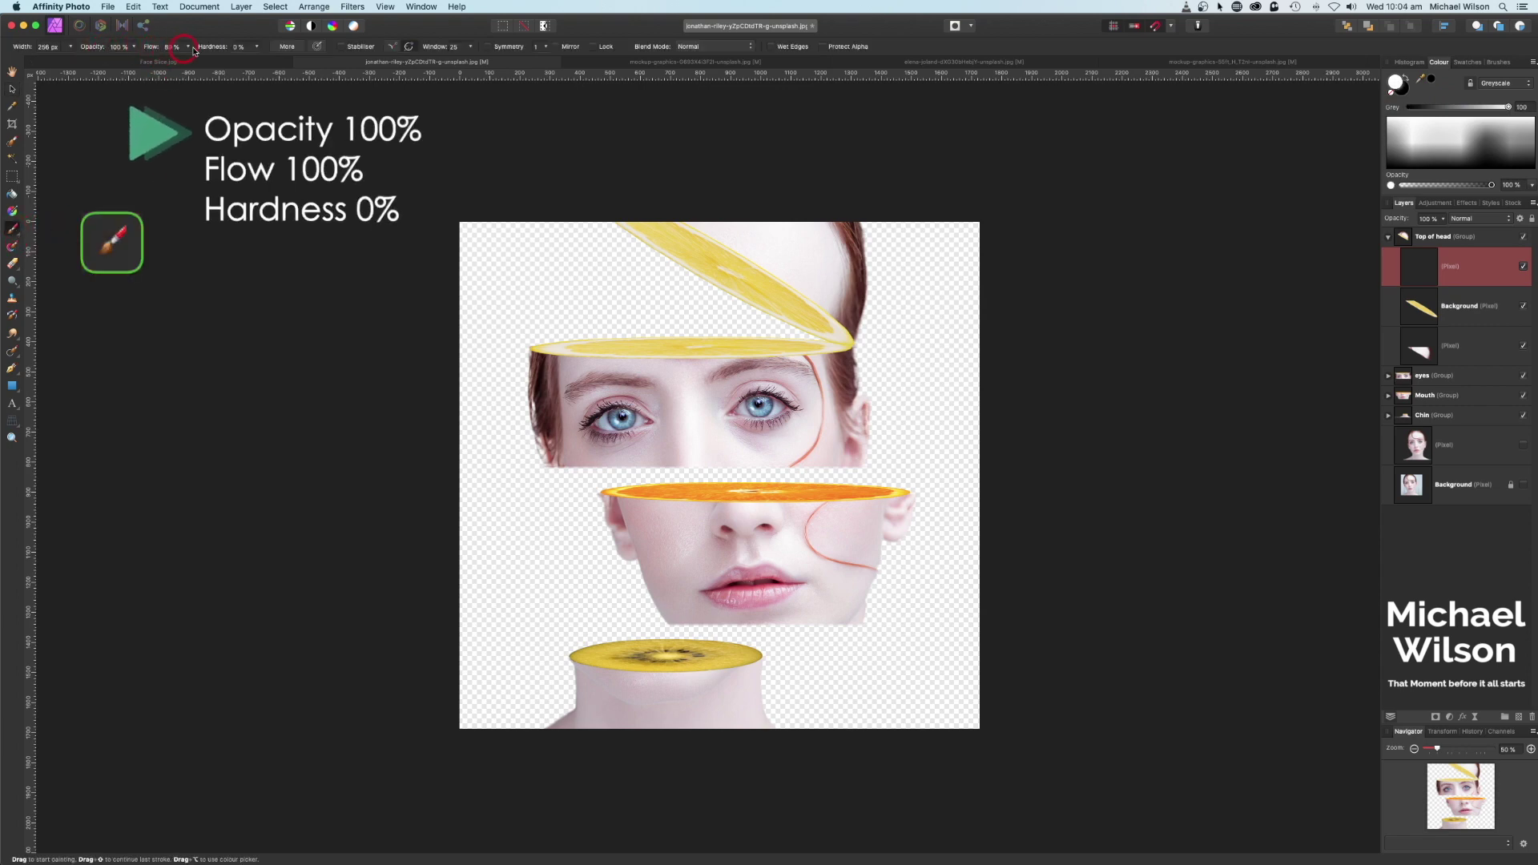
{"action": "left_click_drag", "start_coordinate": [175, 47], "coordinate": [229, 50]}
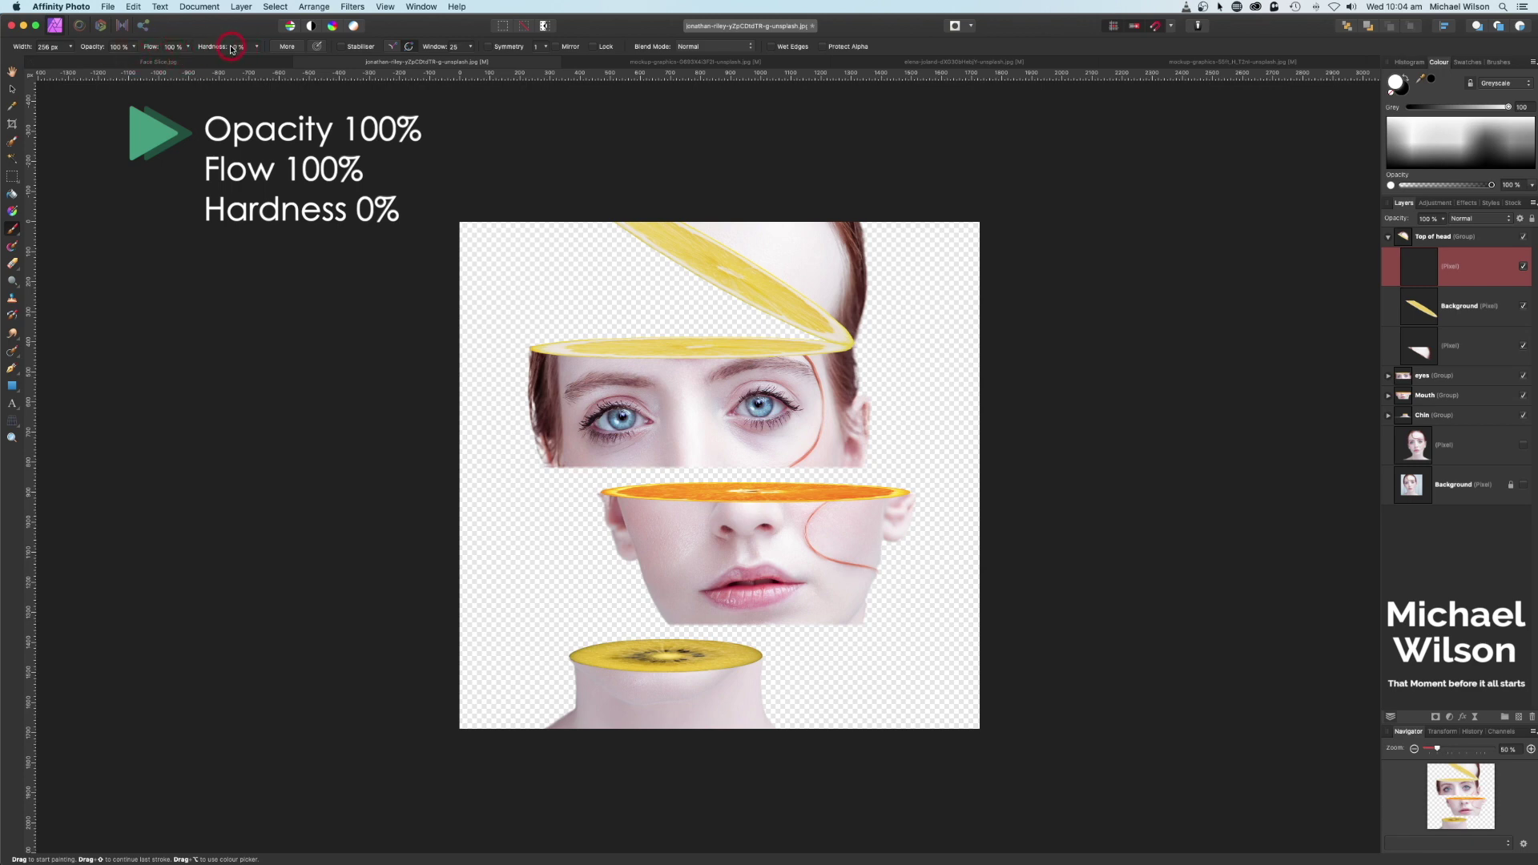
{"action": "left_click", "coordinate": [1396, 84]}
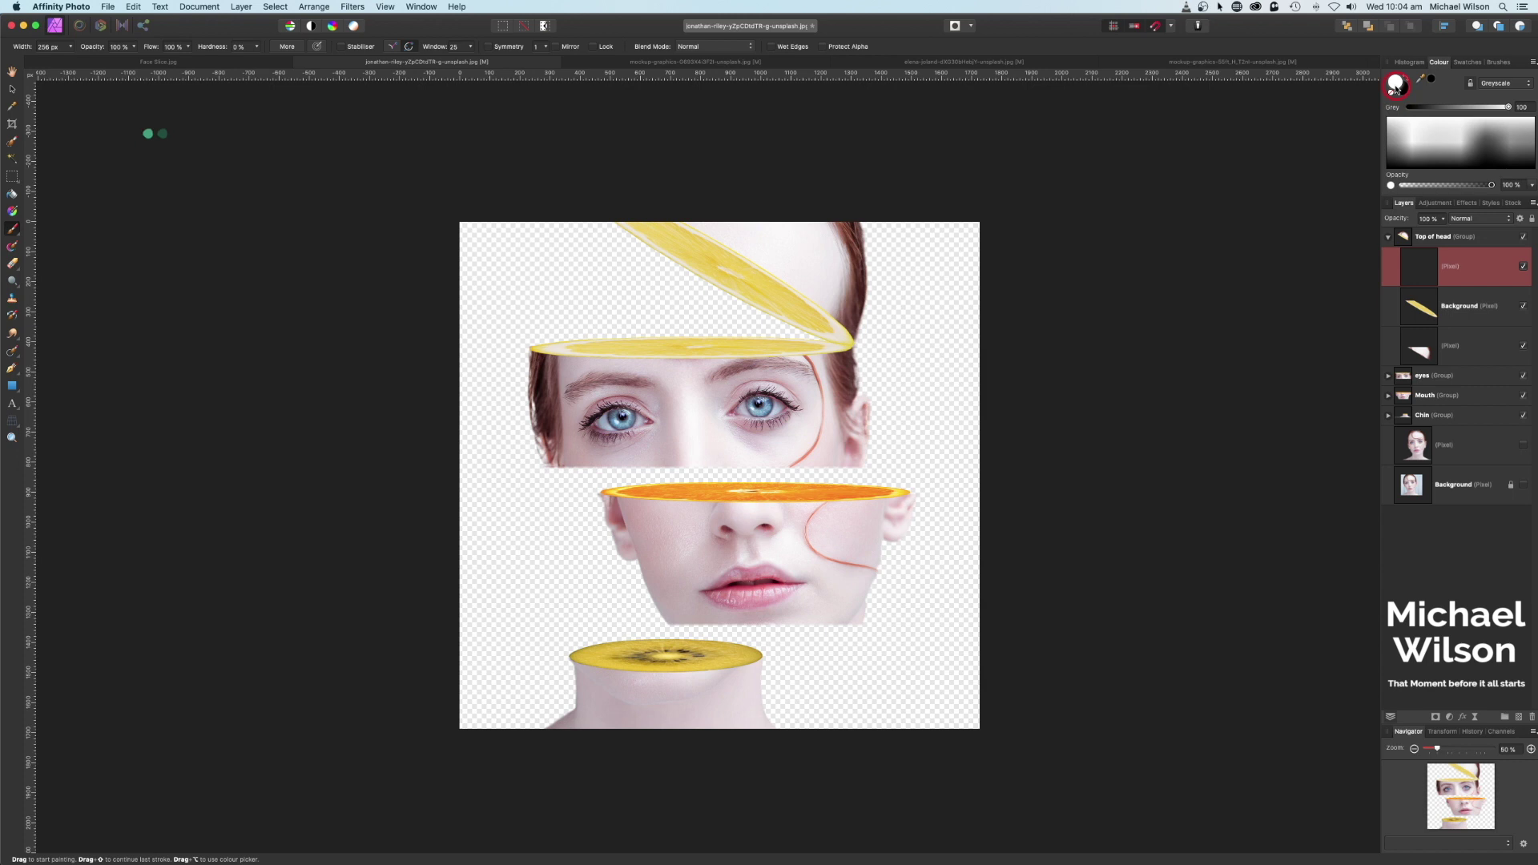
{"action": "key", "text": "x"}
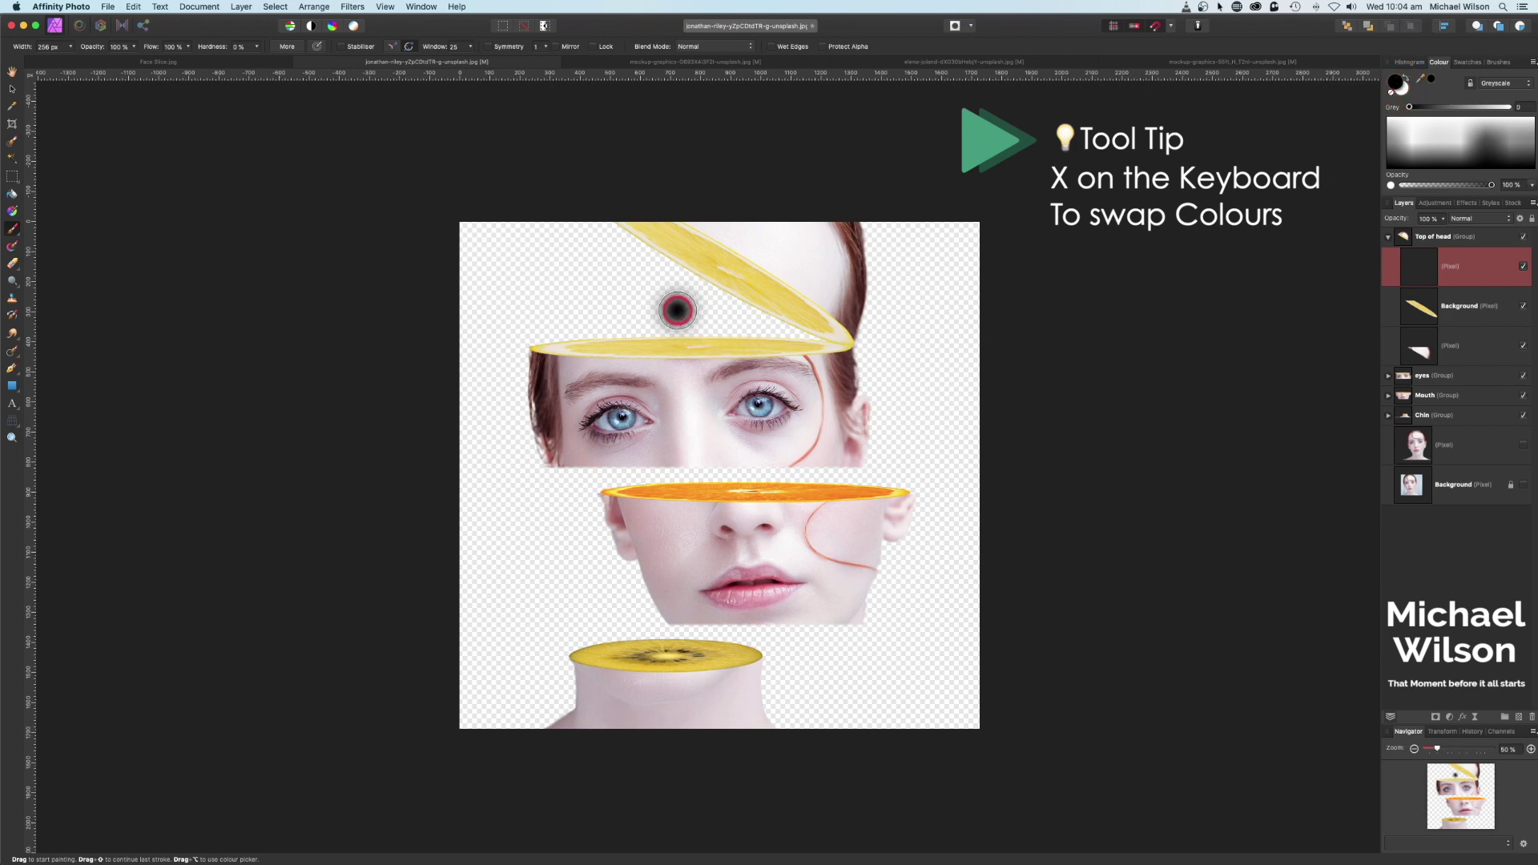
{"action": "key", "text": "bracketleft"}
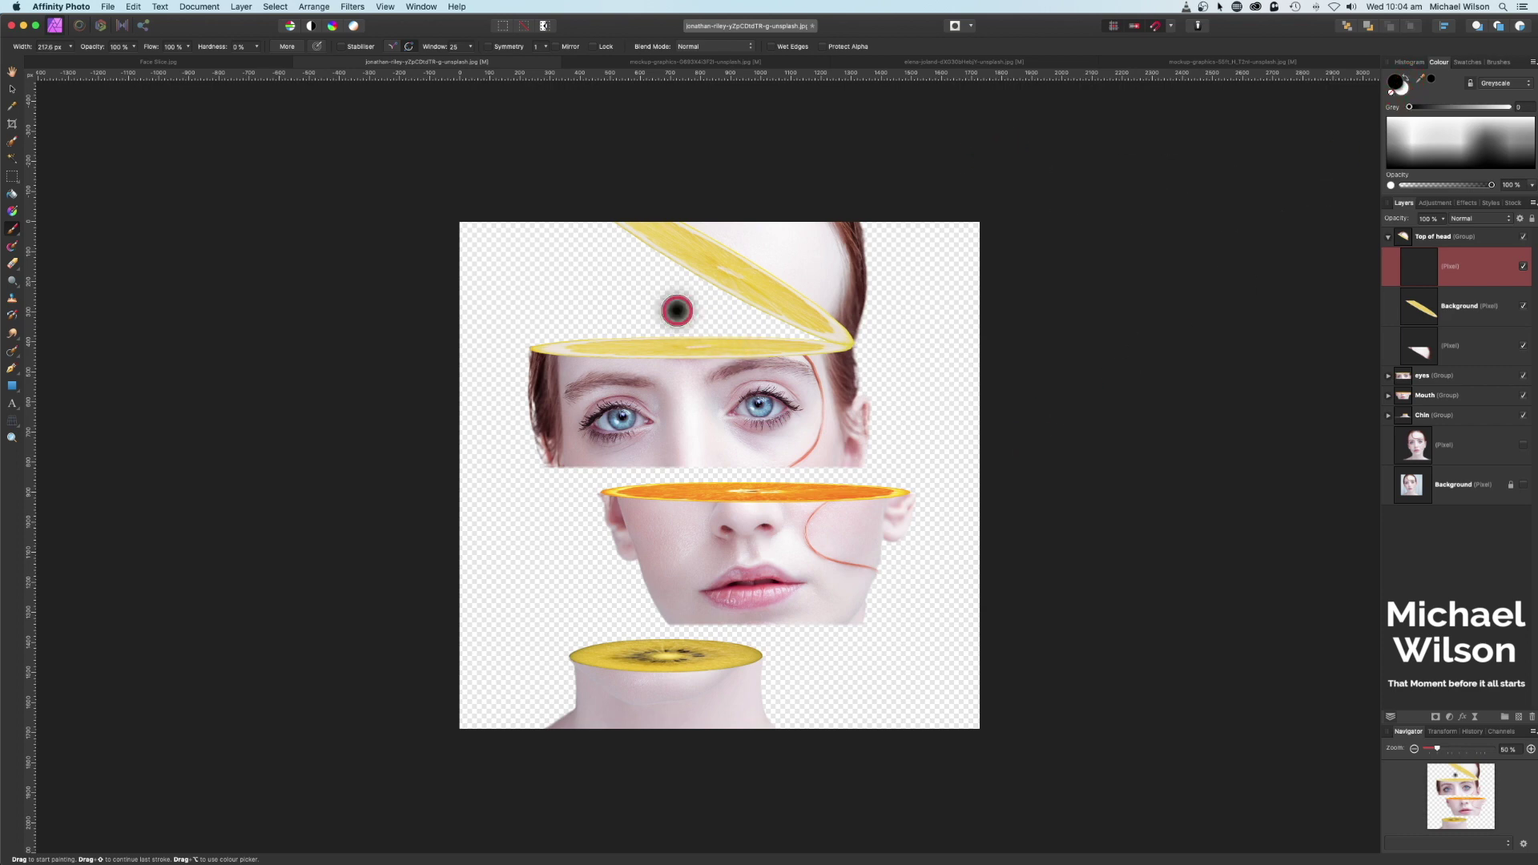
{"action": "left_click", "coordinate": [696, 343]}
{"action": "left_click", "coordinate": [1414, 270]}
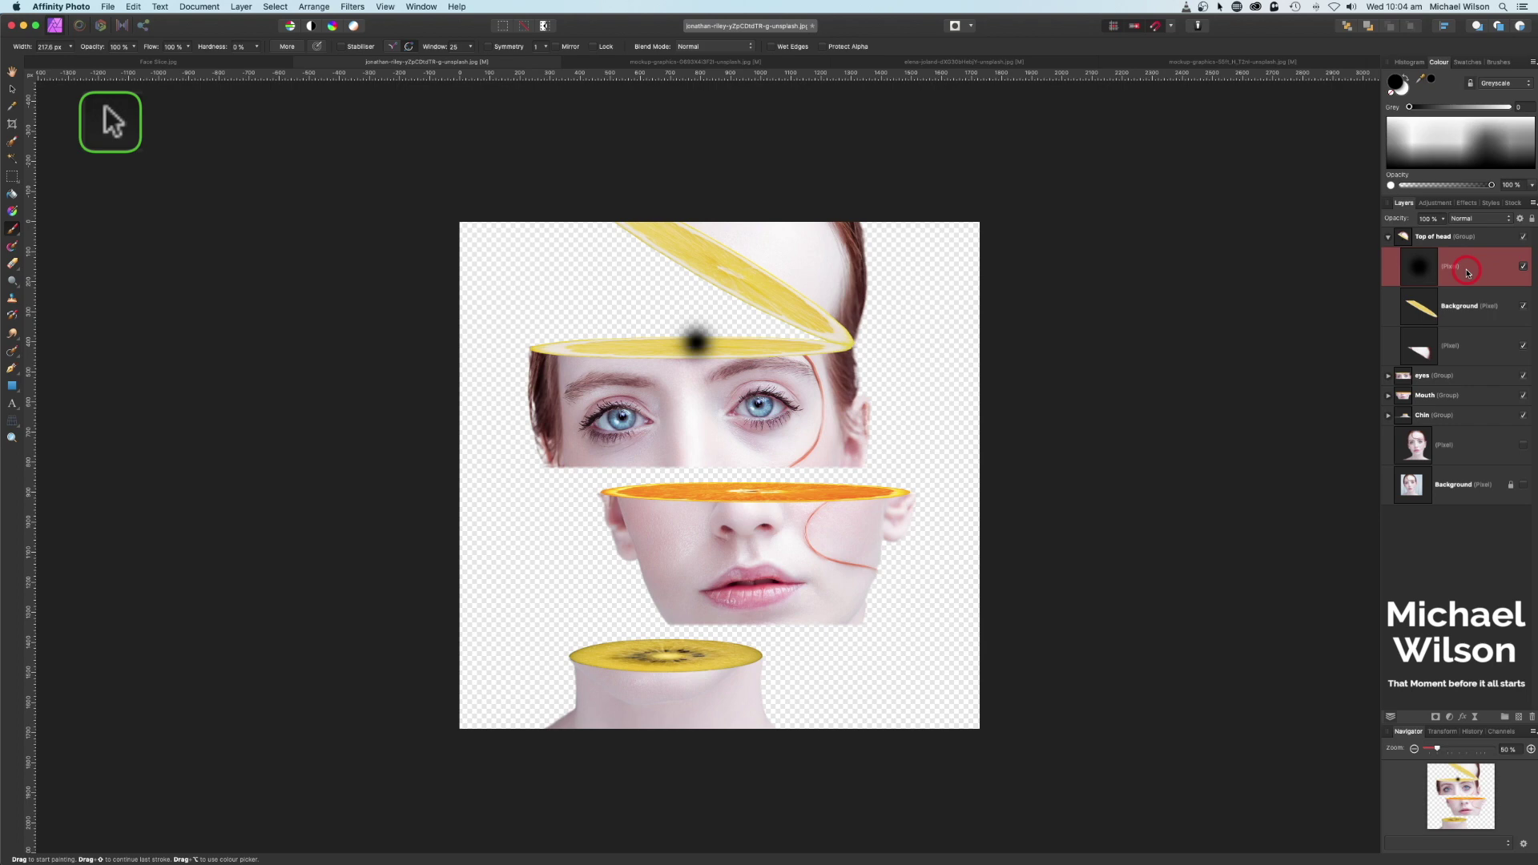
- Stretch the black dab sideways into a wide, flat shadow under the lemon lid
{"action": "left_click", "coordinate": [11, 91]}
{"action": "left_click_drag", "start_coordinate": [664, 343], "coordinate": [525, 343]}
{"action": "left_click_drag", "start_coordinate": [729, 344], "coordinate": [861, 342]}
{"action": "left_click_drag", "start_coordinate": [524, 343], "coordinate": [450, 343]}
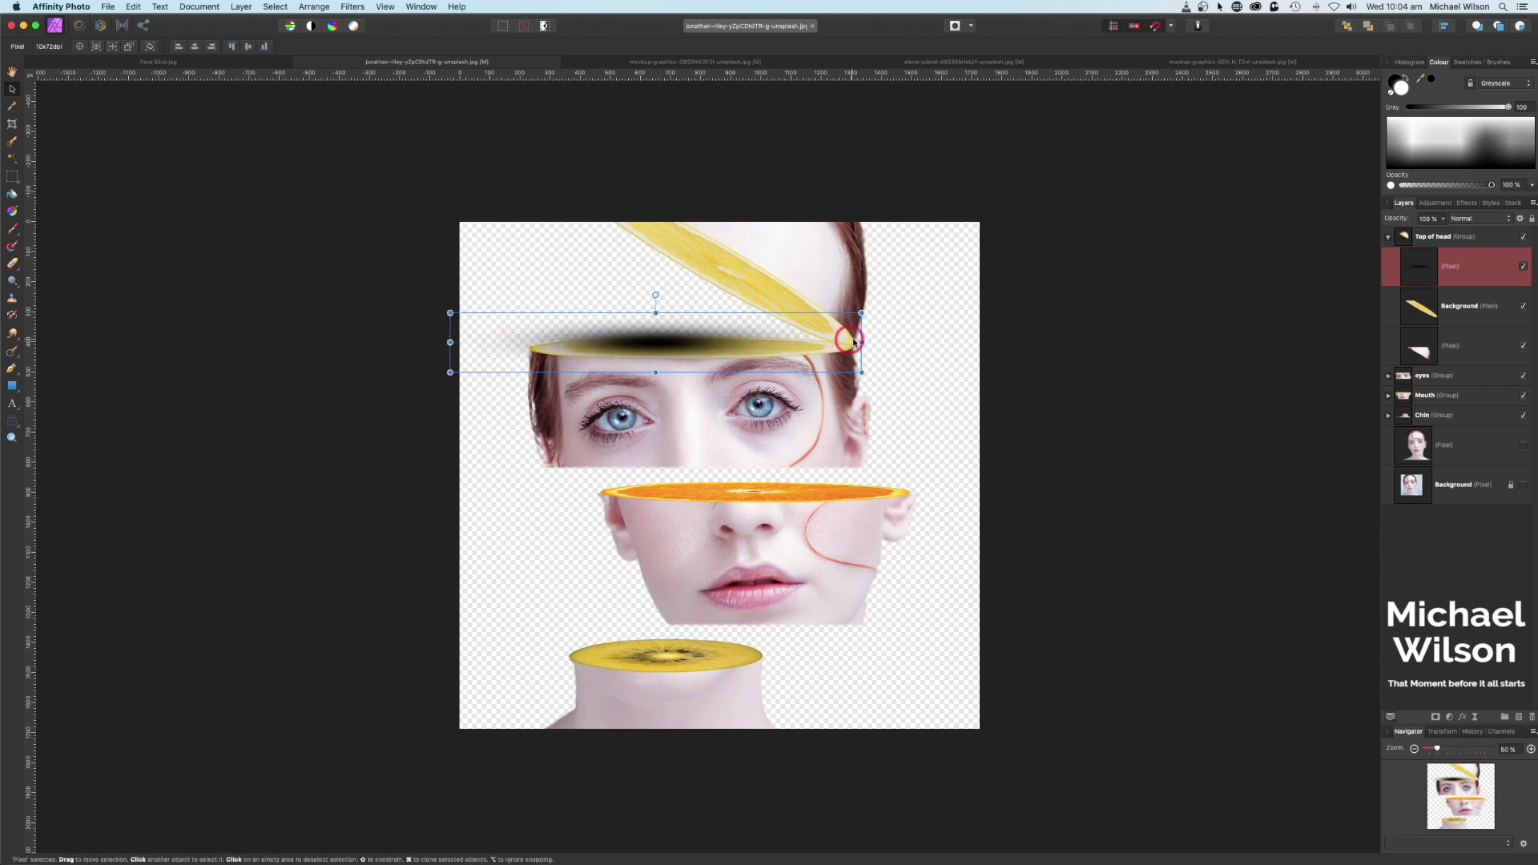
{"action": "left_click_drag", "start_coordinate": [861, 343], "coordinate": [907, 343]}
{"action": "left_click_drag", "start_coordinate": [791, 347], "coordinate": [784, 350]}
- Fade the shadow layer to 50% opacity and nudge it into place
{"action": "left_click", "coordinate": [1426, 214]}
{"action": "left_click_drag", "start_coordinate": [1444, 223], "coordinate": [1399, 232]}
{"action": "left_click_drag", "start_coordinate": [670, 368], "coordinate": [809, 344]}
{"action": "left_click", "coordinate": [1442, 221]}
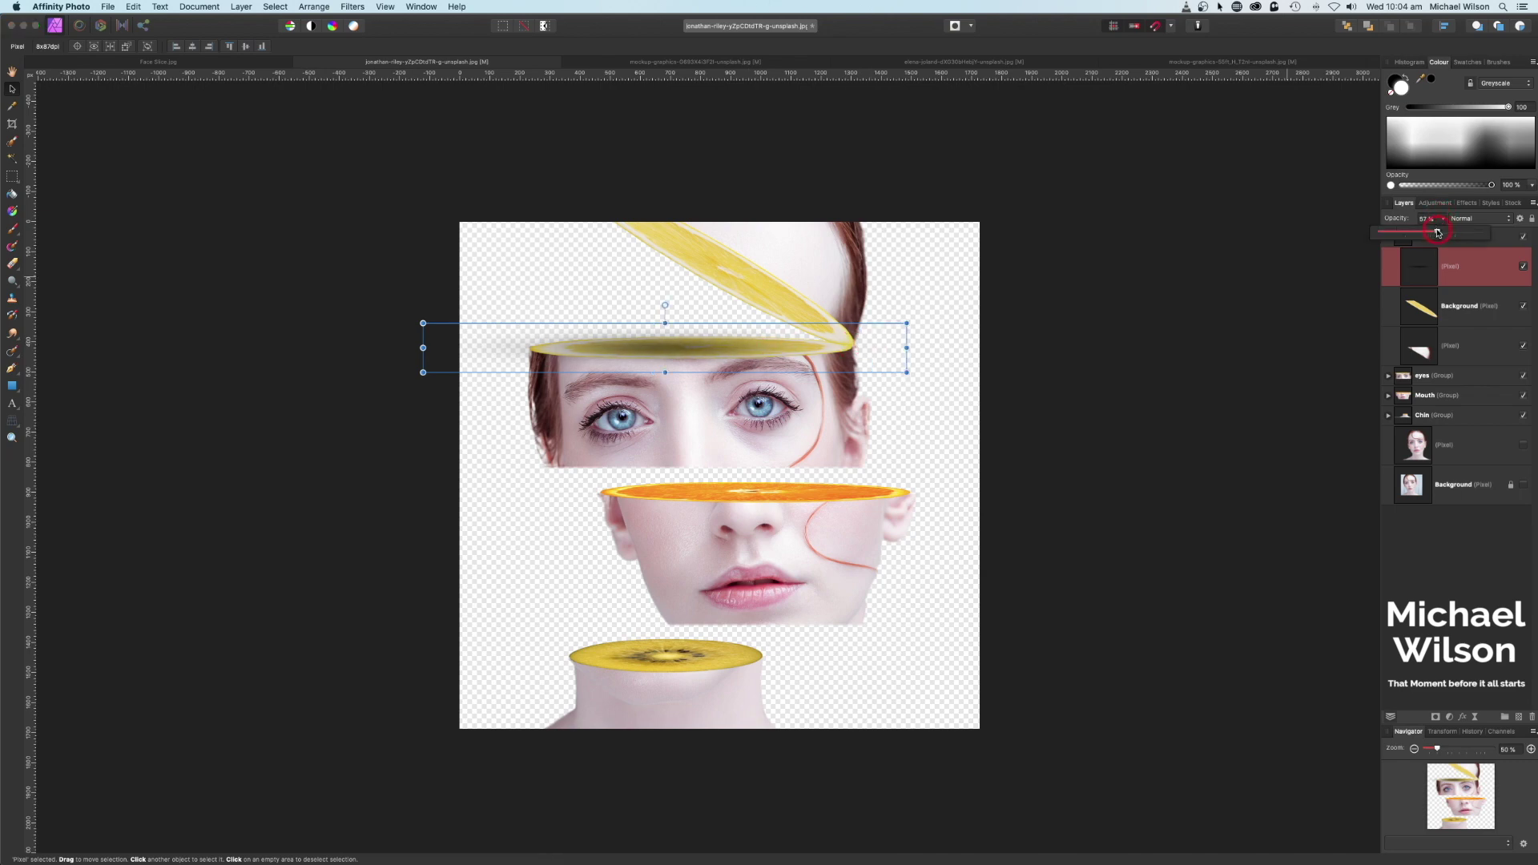
{"action": "left_click_drag", "start_coordinate": [707, 281], "coordinate": [668, 344]}
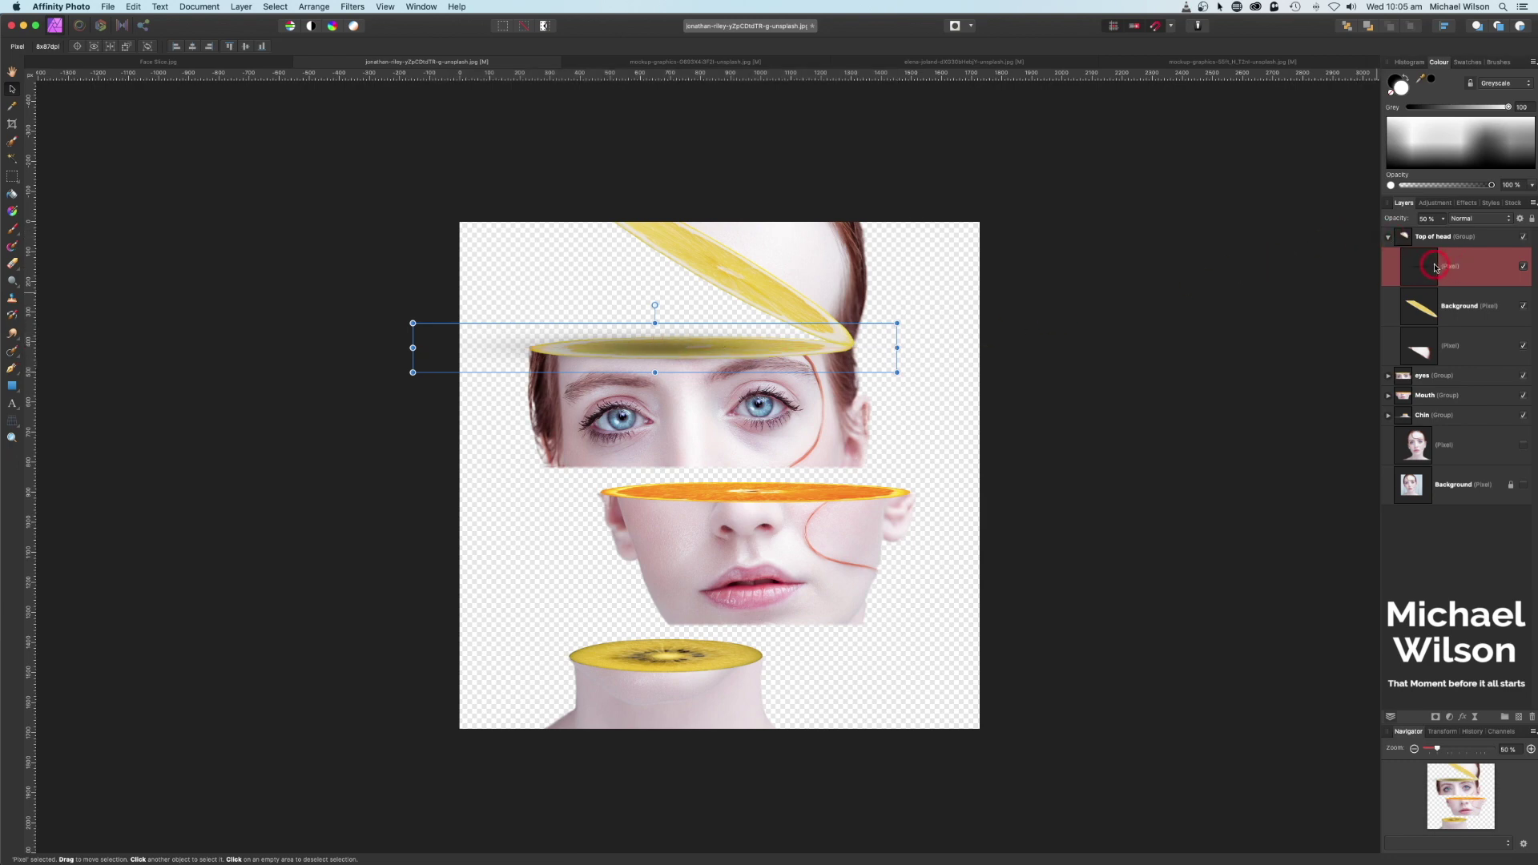
- Duplicate the shadow layer with Cmd+J three times and drag the copies down into the lower groups
{"action": "key", "text": "super+j"}
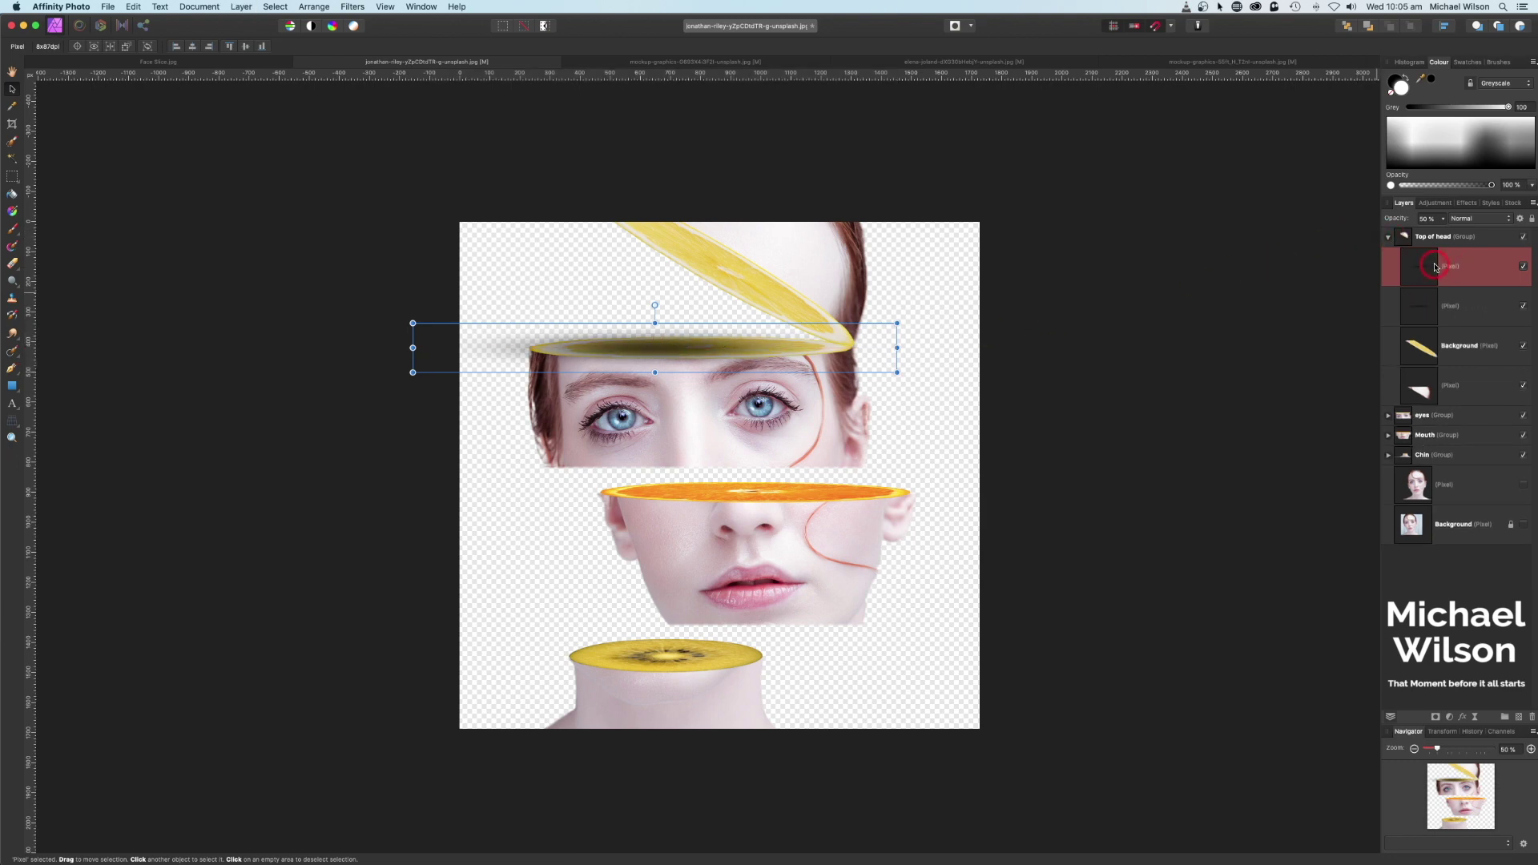
{"action": "left_click_drag", "start_coordinate": [1463, 269], "coordinate": [1450, 425]}
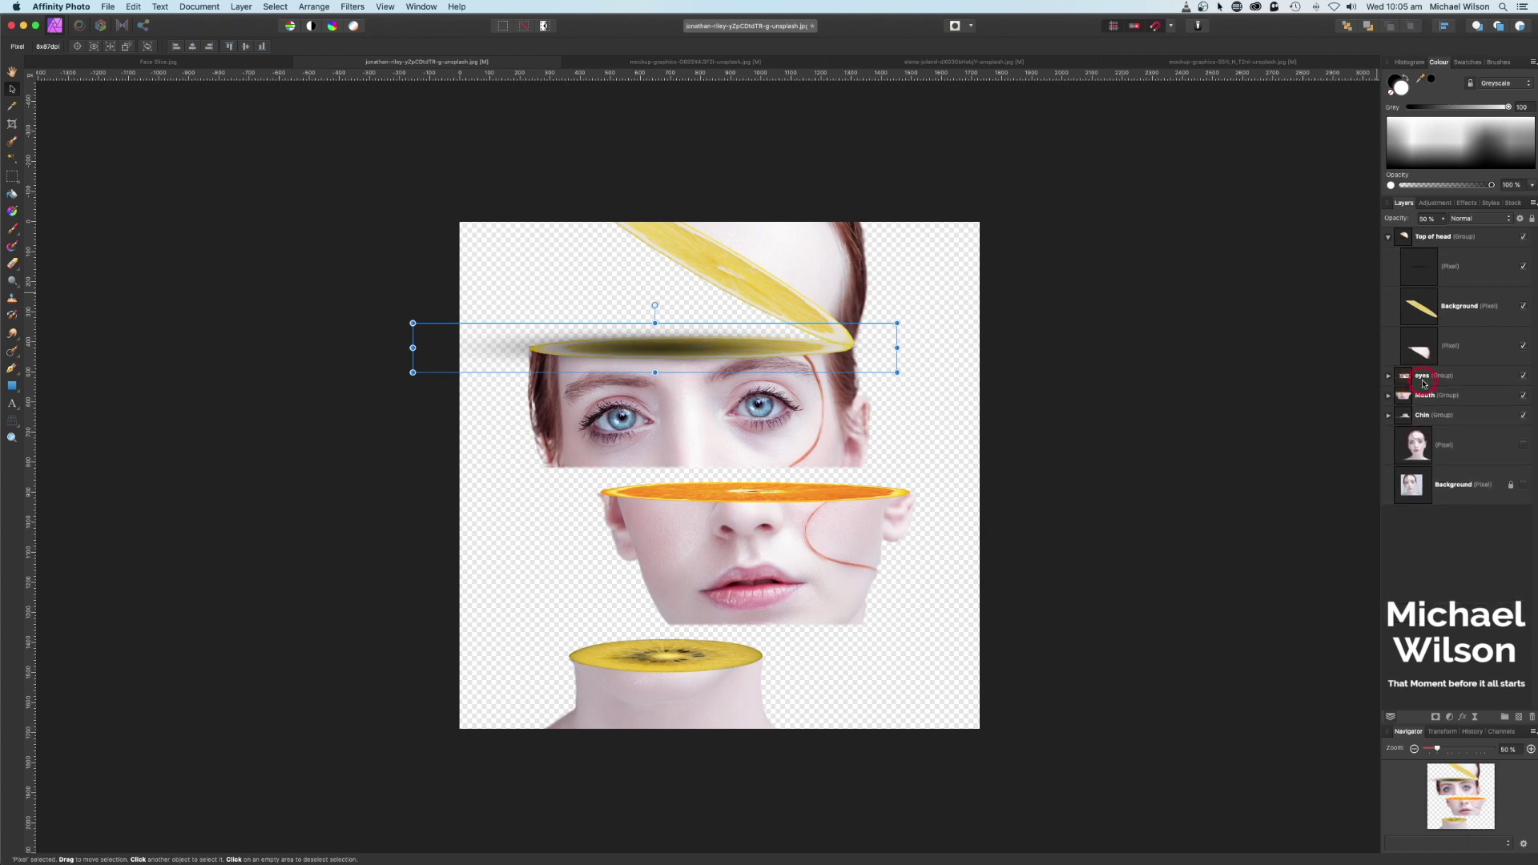
{"action": "left_click", "coordinate": [1421, 273]}
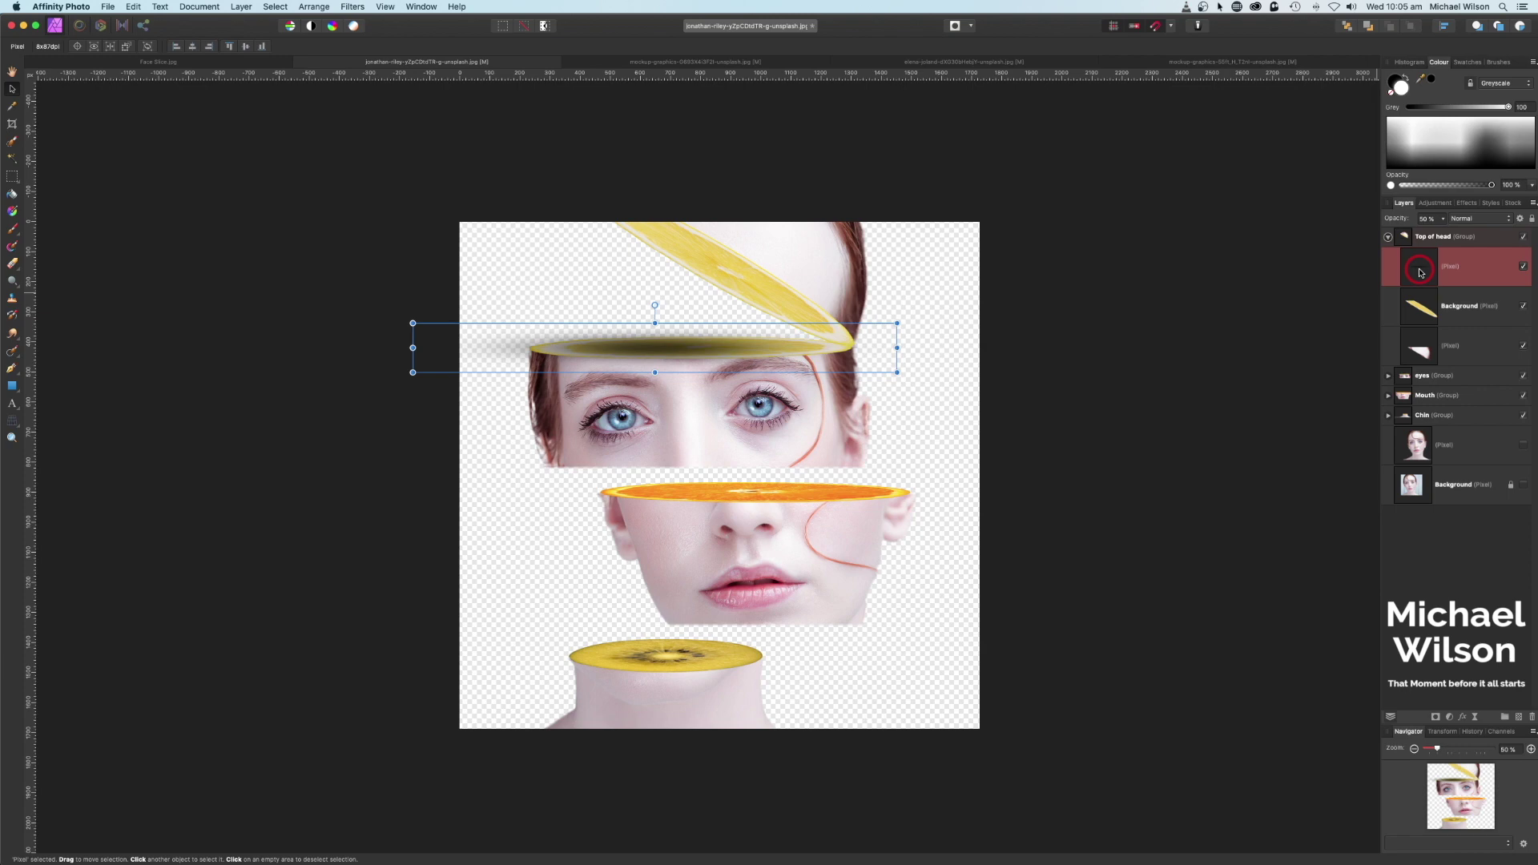
{"action": "key", "text": "super+j"}
{"action": "left_click_drag", "start_coordinate": [1452, 272], "coordinate": [1463, 447]}
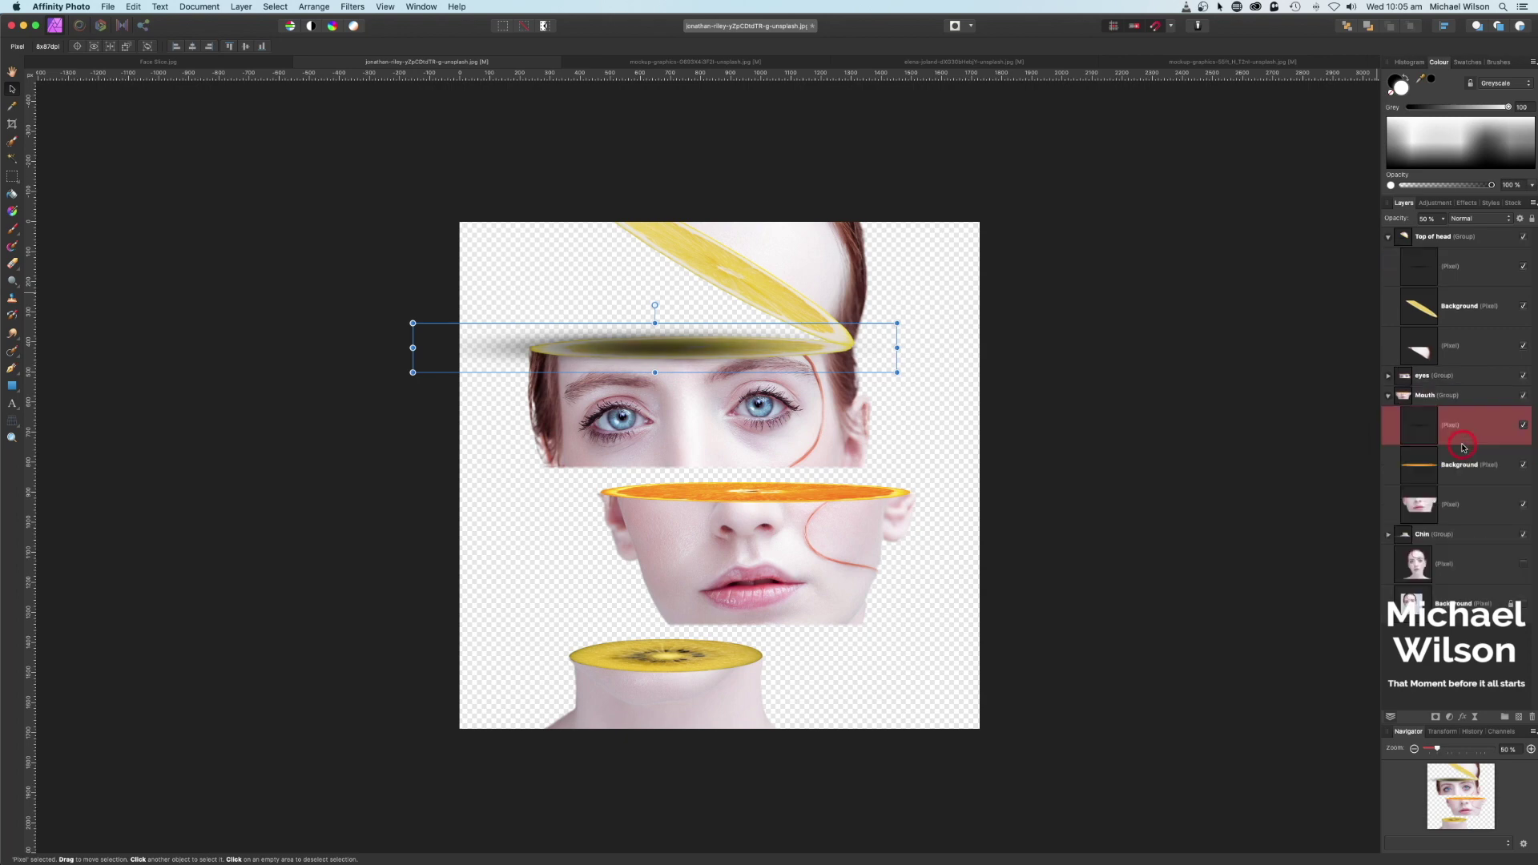
{"action": "left_click", "coordinate": [1389, 396]}
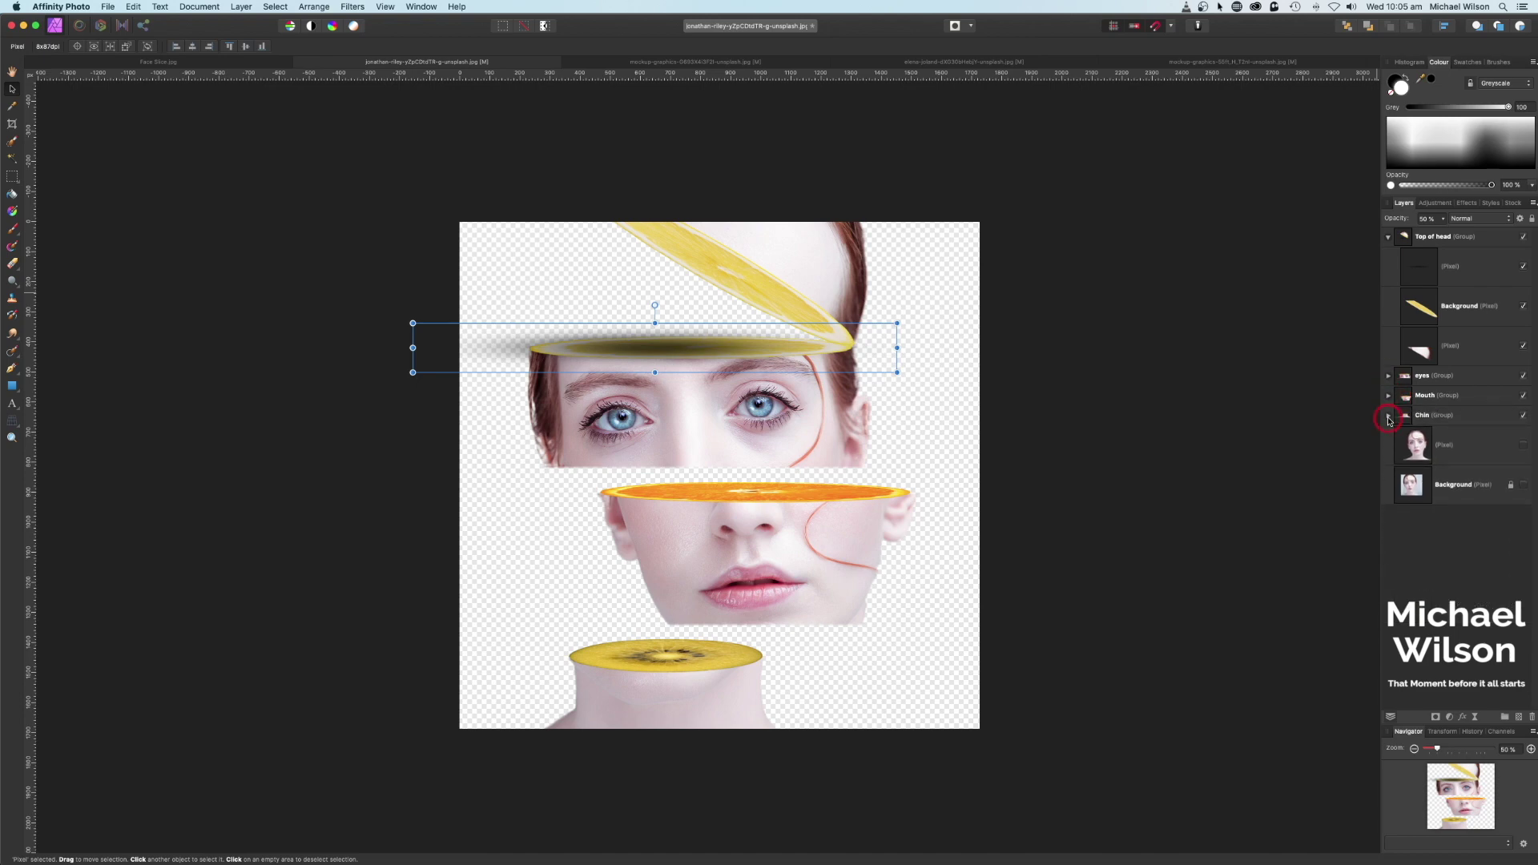
{"action": "left_click", "coordinate": [1452, 271]}
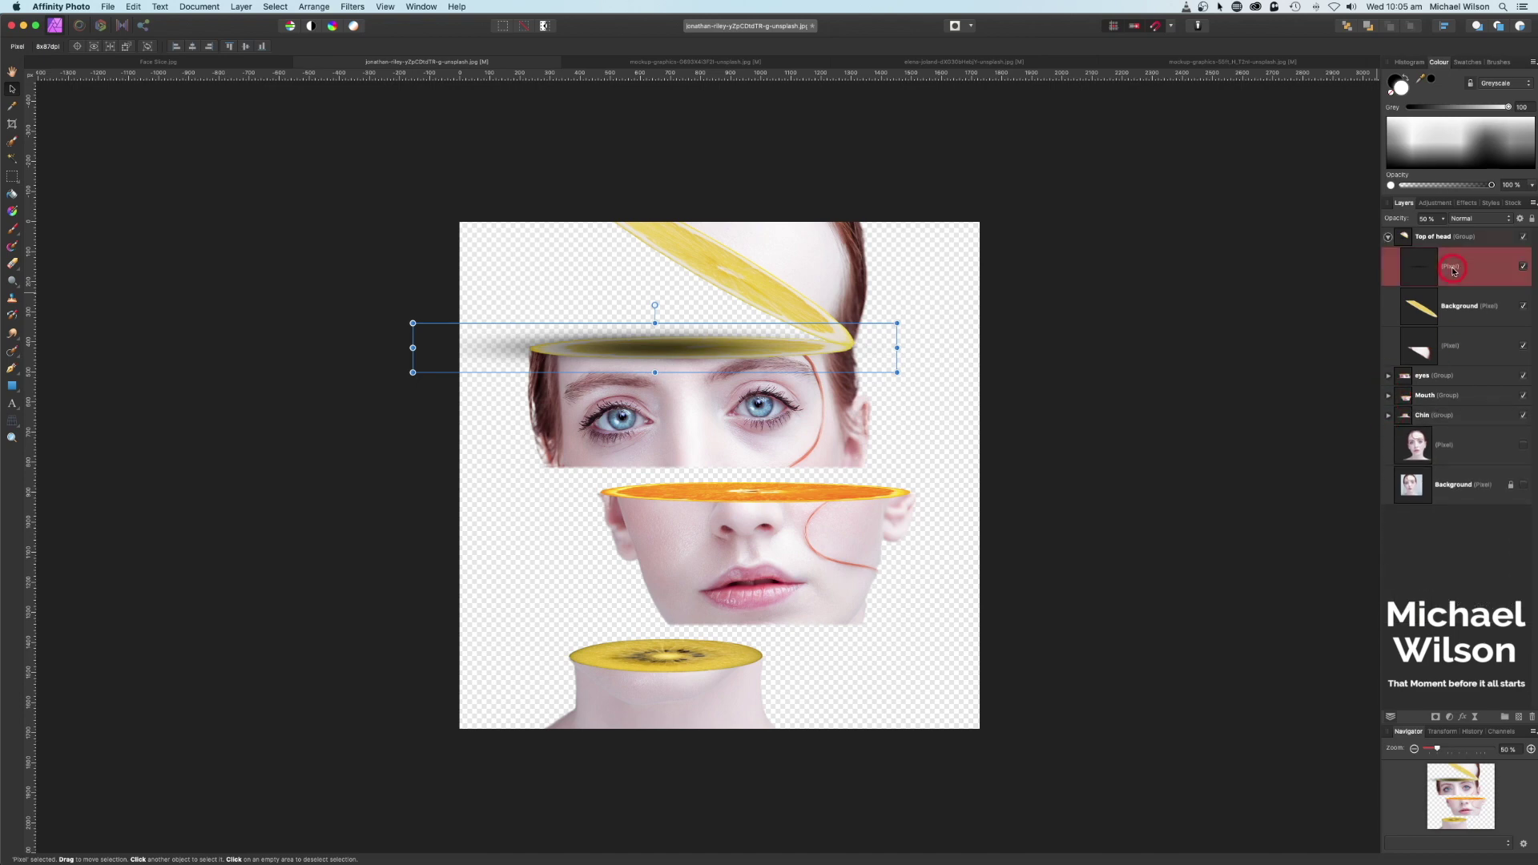
{"action": "key", "text": "super+j"}
{"action": "left_click_drag", "start_coordinate": [1452, 269], "coordinate": [1402, 469]}
- Move the eyes group's shadow copy to sit just under the orange slice atop the mouth strip
{"action": "left_click", "coordinate": [1389, 417]}
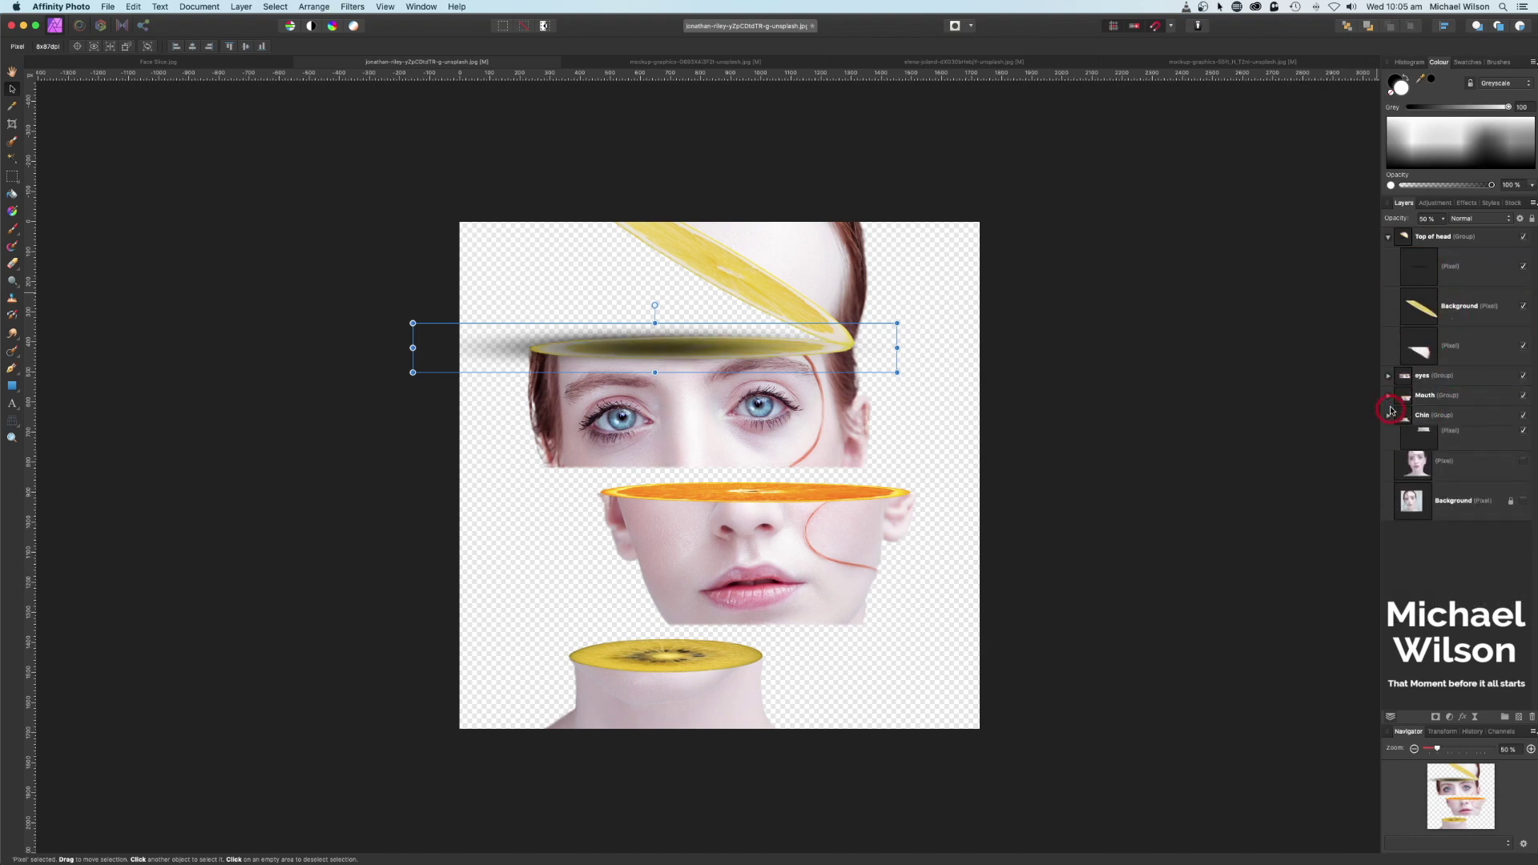
{"action": "left_click", "coordinate": [1388, 237]}
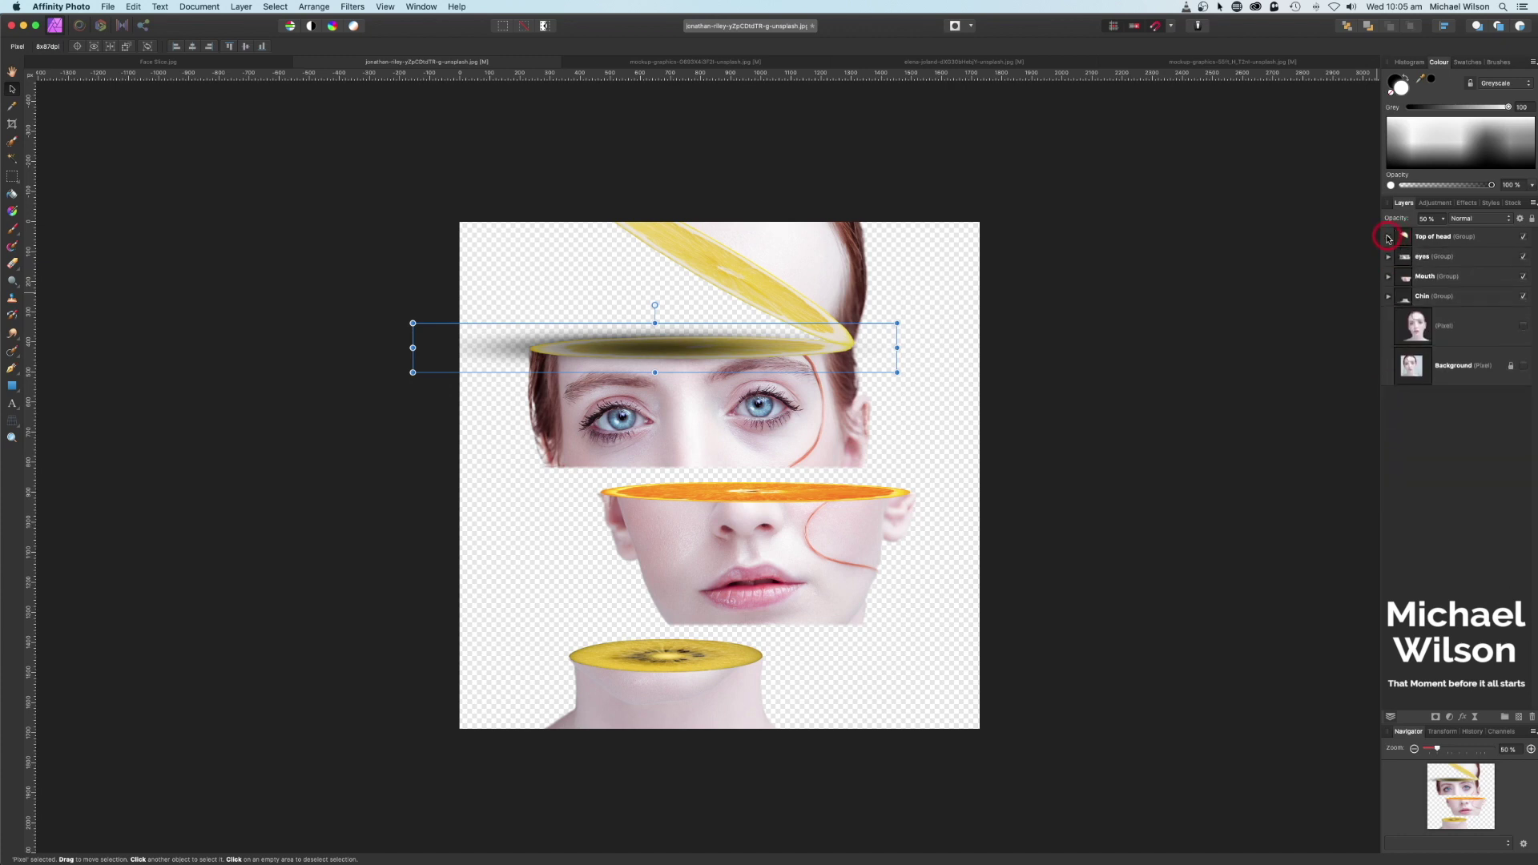
{"action": "left_click", "coordinate": [1389, 257]}
{"action": "left_click", "coordinate": [1441, 291]}
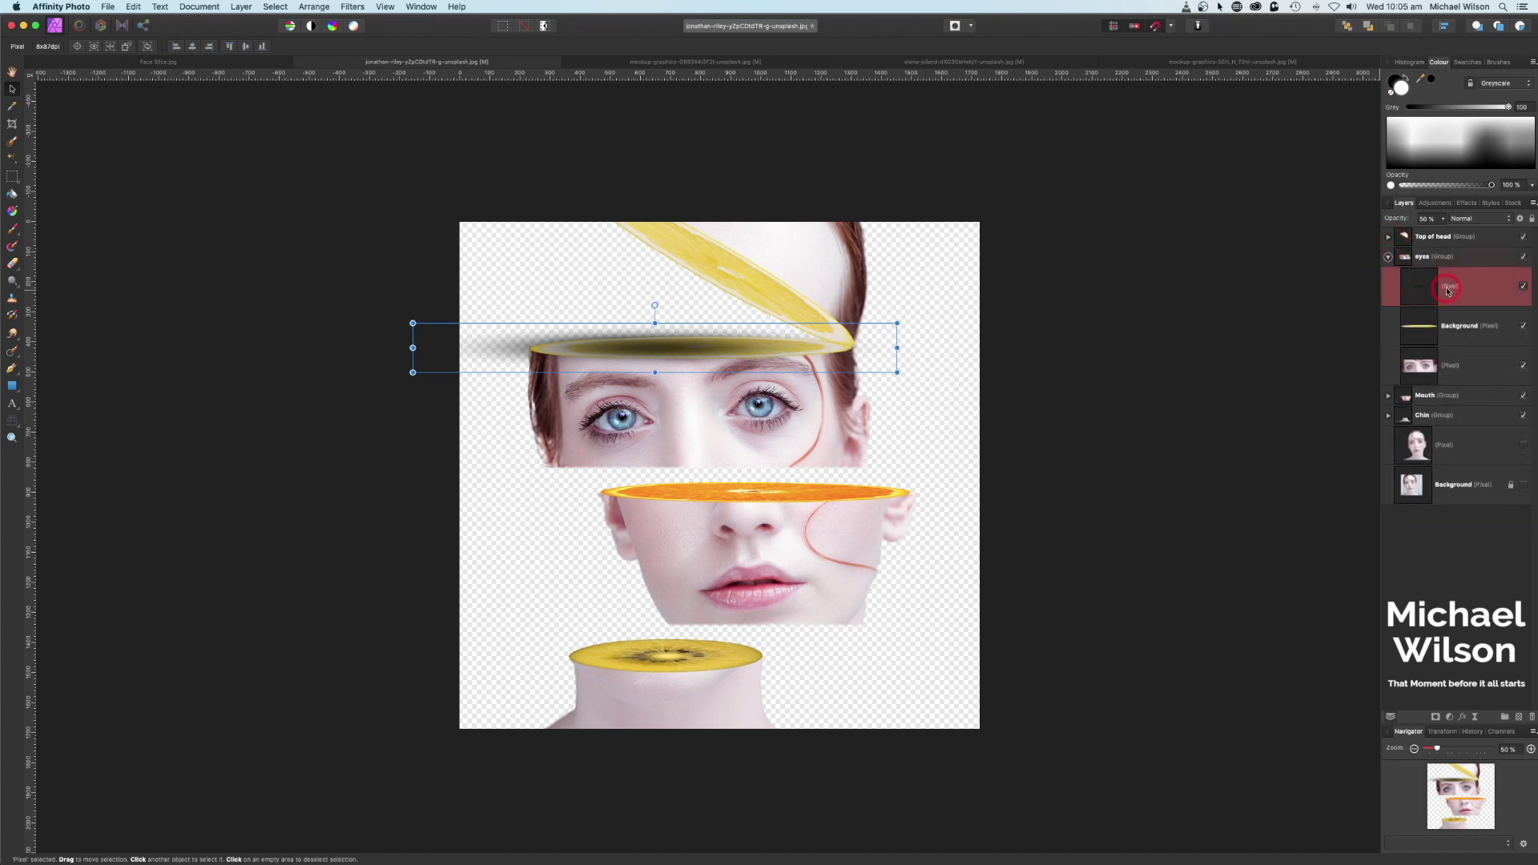
{"action": "left_click_drag", "start_coordinate": [728, 349], "coordinate": [898, 490]}
{"action": "left_click", "coordinate": [1389, 256]}
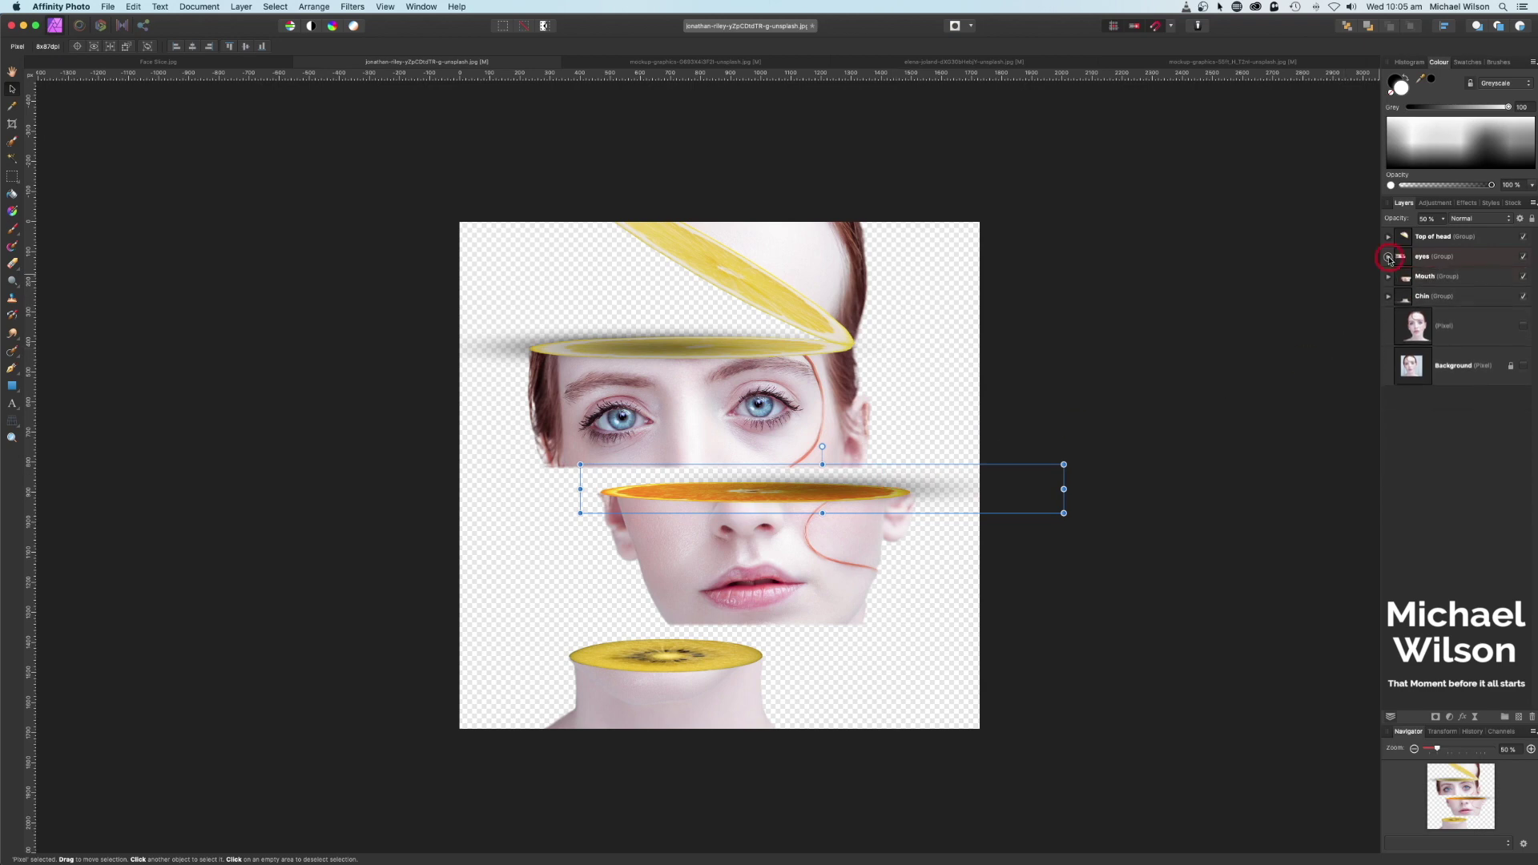
- Move the Mouth group's shadow down to the kiwi slice and resize it to trail left across the neck
{"action": "left_click", "coordinate": [1388, 278]}
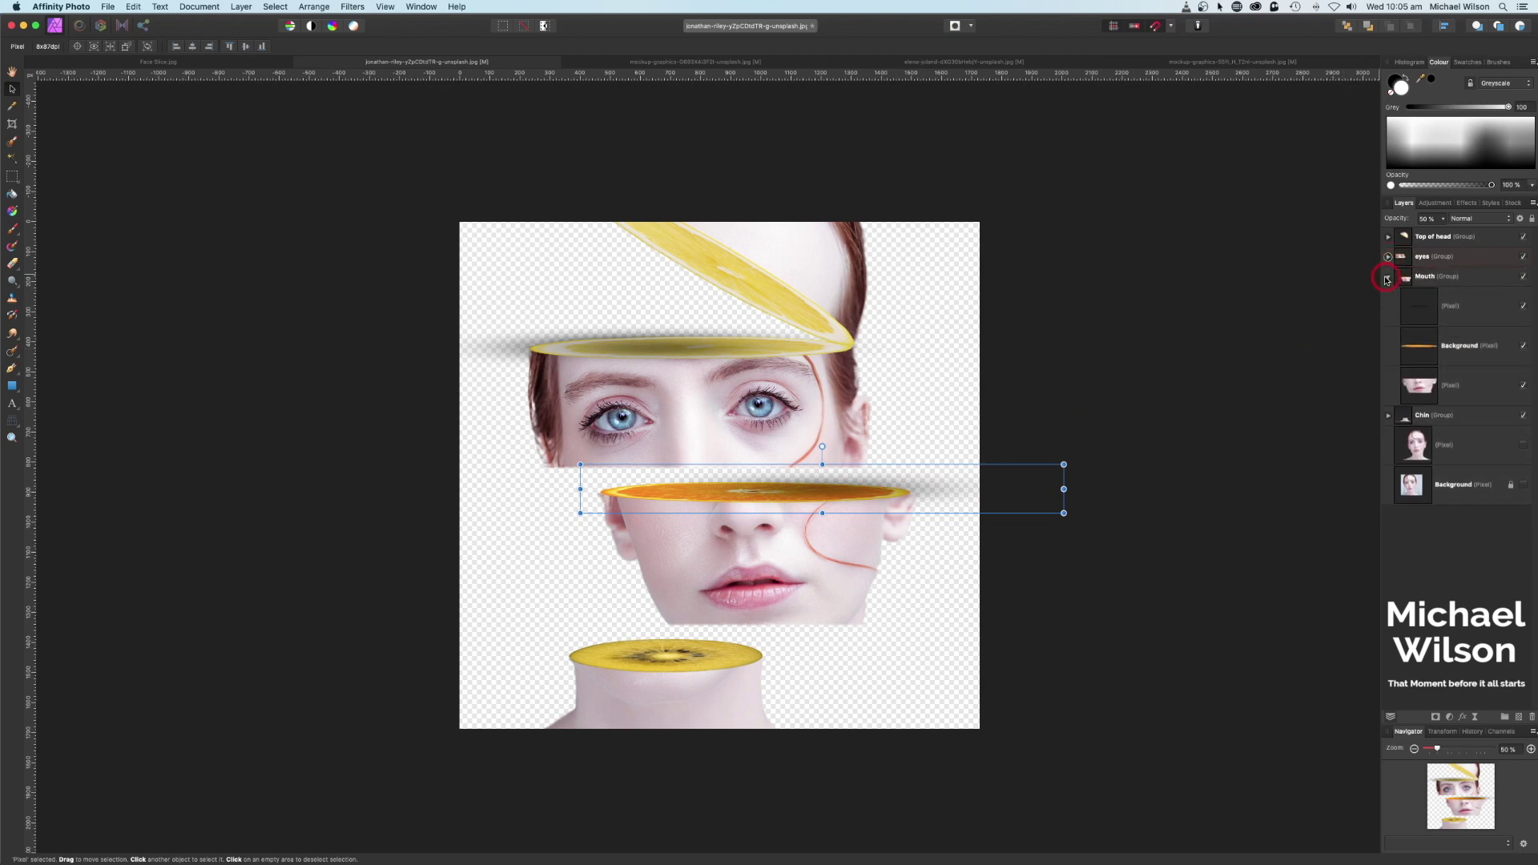
{"action": "left_click", "coordinate": [1418, 309]}
{"action": "left_click_drag", "start_coordinate": [752, 348], "coordinate": [717, 654]}
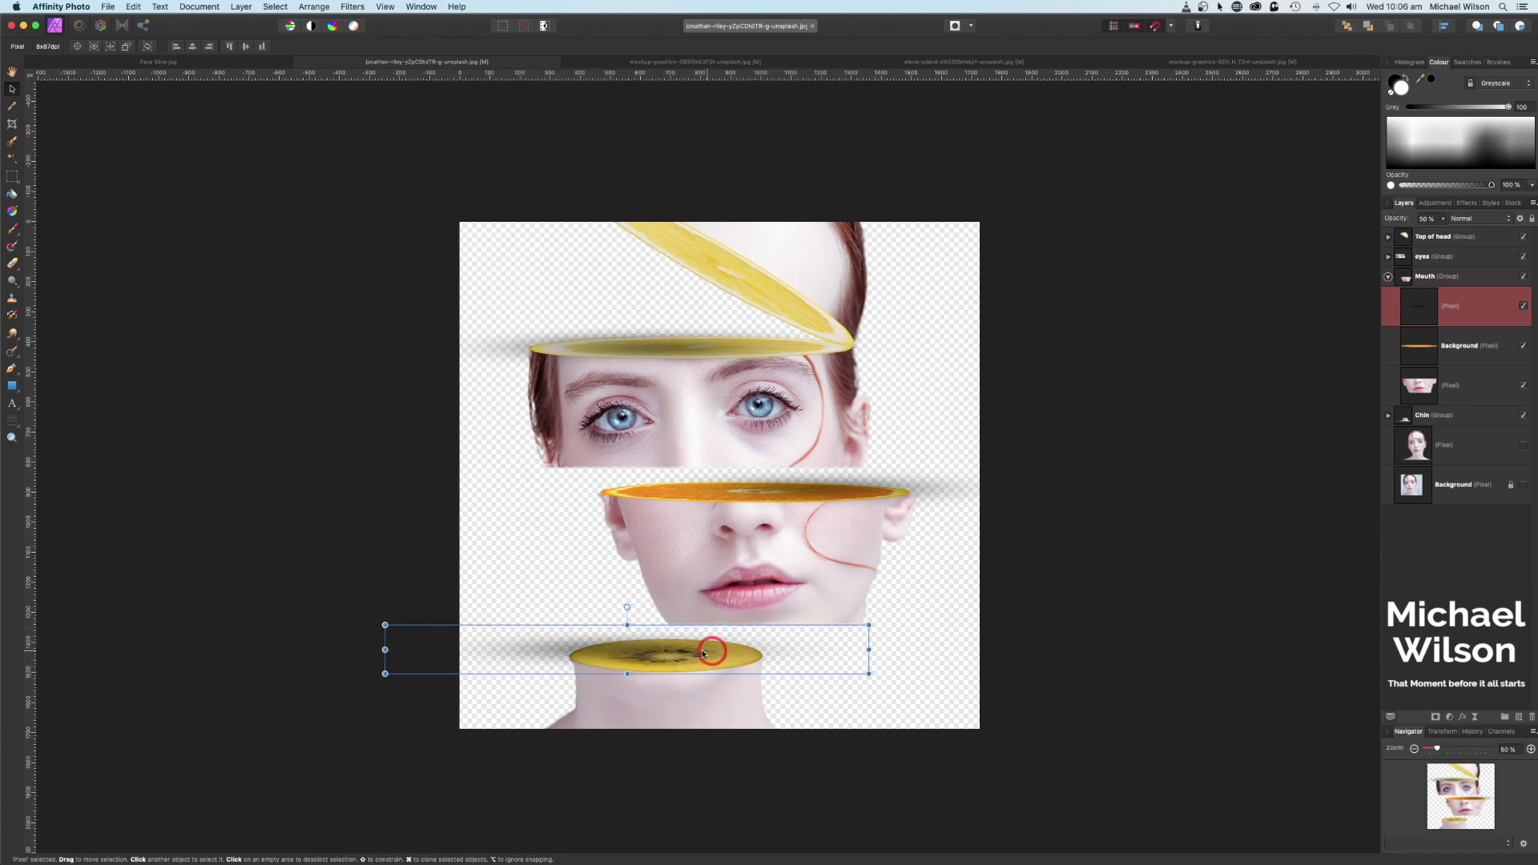
{"action": "left_click_drag", "start_coordinate": [627, 625], "coordinate": [627, 612]}
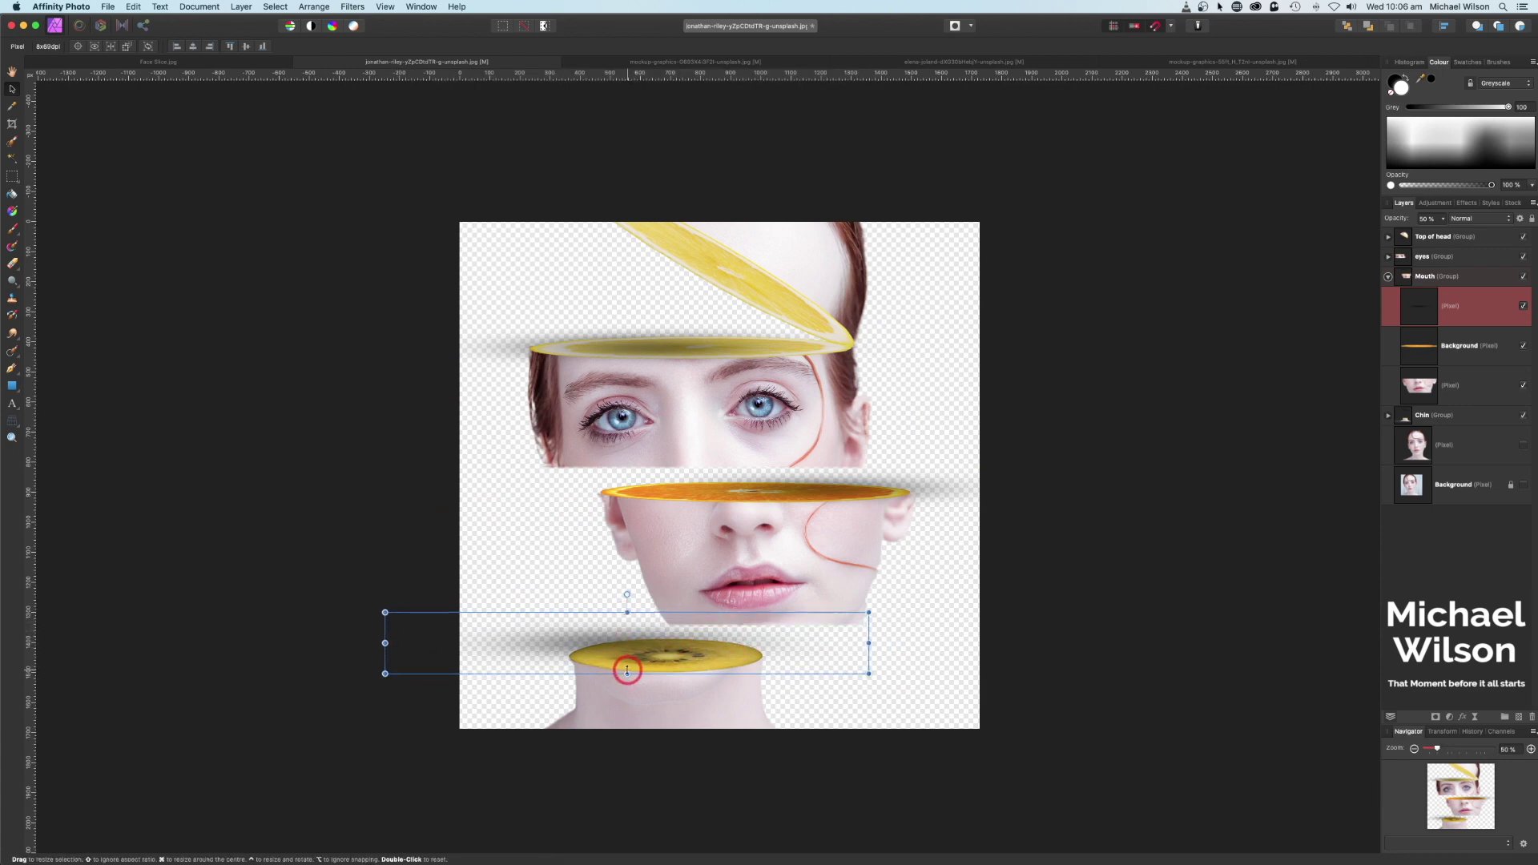
{"action": "mouse_move", "coordinate": [627, 675]}
{"action": "left_mouse_down"}
{"action": "mouse_move", "coordinate": [699, 677]}
{"action": "mouse_move", "coordinate": [645, 662]}
{"action": "left_mouse_up"}
{"action": "left_click_drag", "start_coordinate": [374, 650], "coordinate": [459, 650]}
{"action": "left_click_drag", "start_coordinate": [695, 660], "coordinate": [761, 659]}
{"action": "left_click", "coordinate": [1389, 278]}
{"action": "left_click", "coordinate": [1389, 296]}
{"action": "left_click", "coordinate": [1389, 297]}
{"action": "left_click", "coordinate": [1389, 298]}
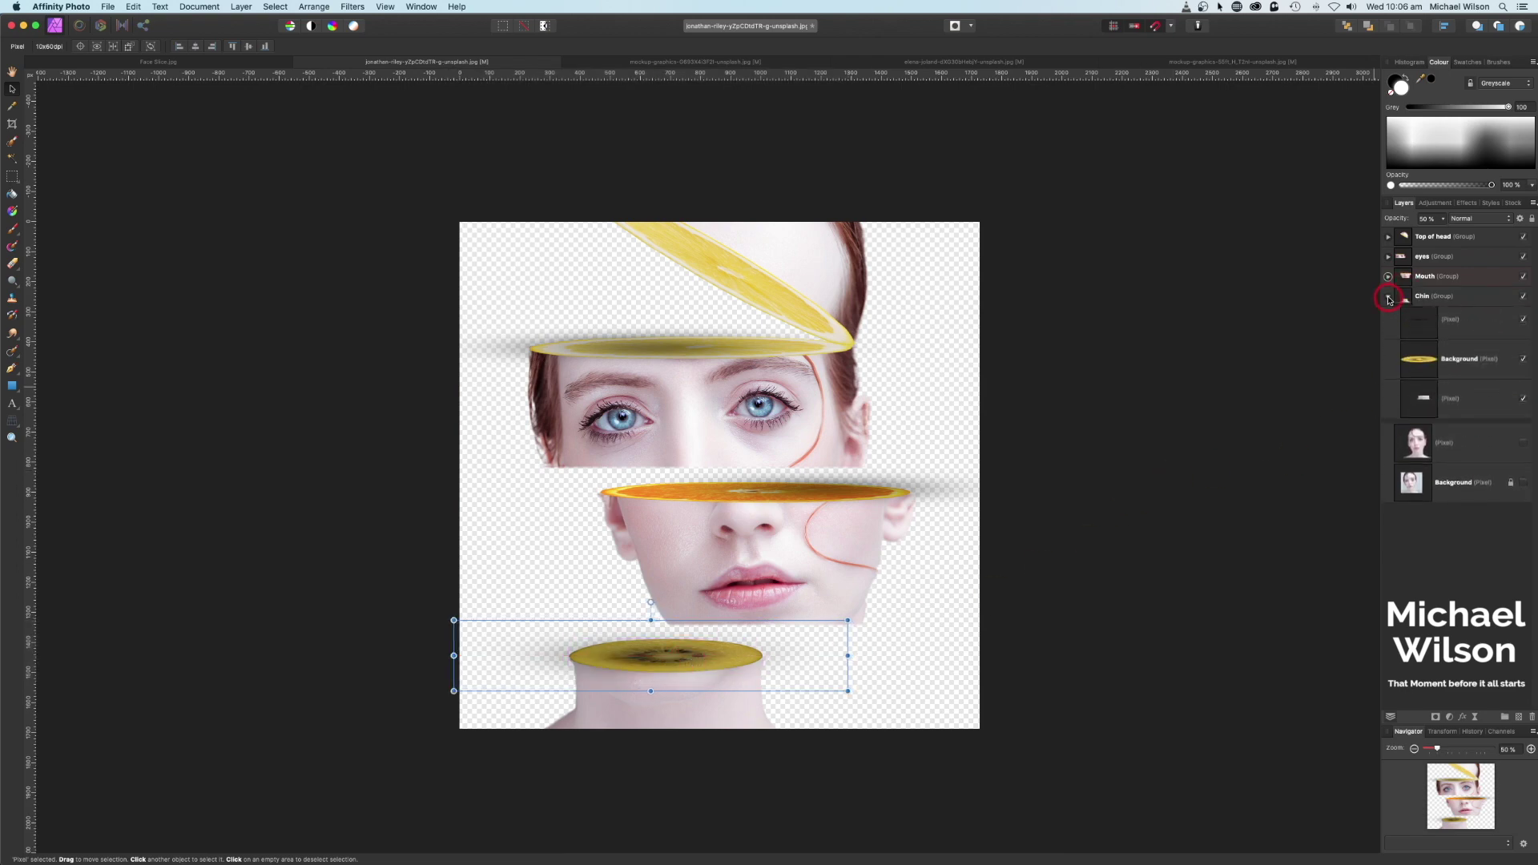
- Duplicate the Chin group's shadow and rotate it into a narrow diagonal cast shadow at 63% opacity
{"action": "left_click", "coordinate": [1418, 326]}
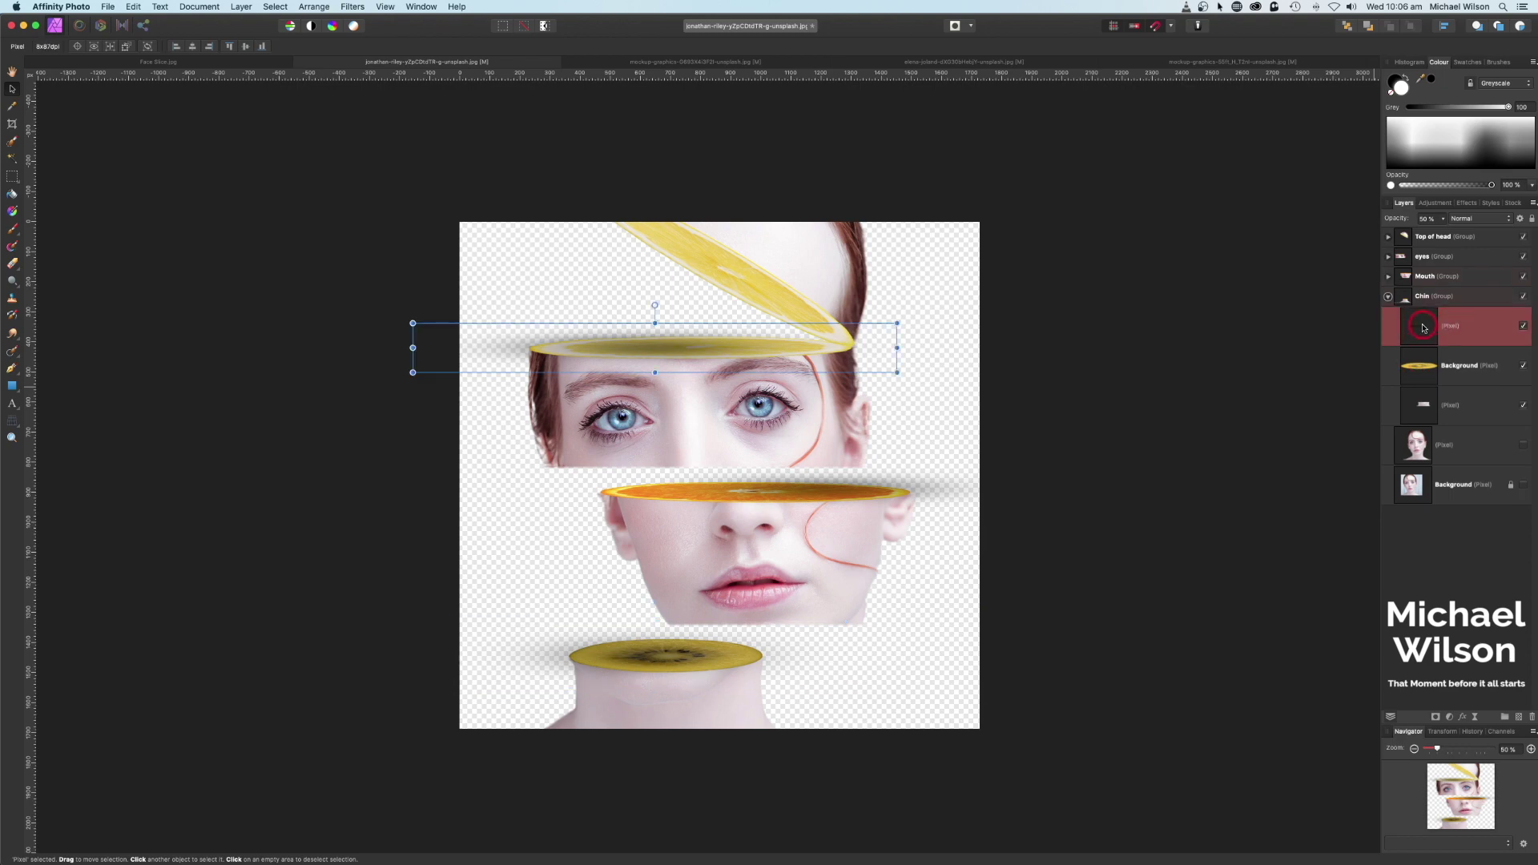
{"action": "key", "text": "super+j"}
{"action": "left_click_drag", "start_coordinate": [728, 333], "coordinate": [732, 618]}
{"action": "left_click_drag", "start_coordinate": [542, 522], "coordinate": [685, 637]}
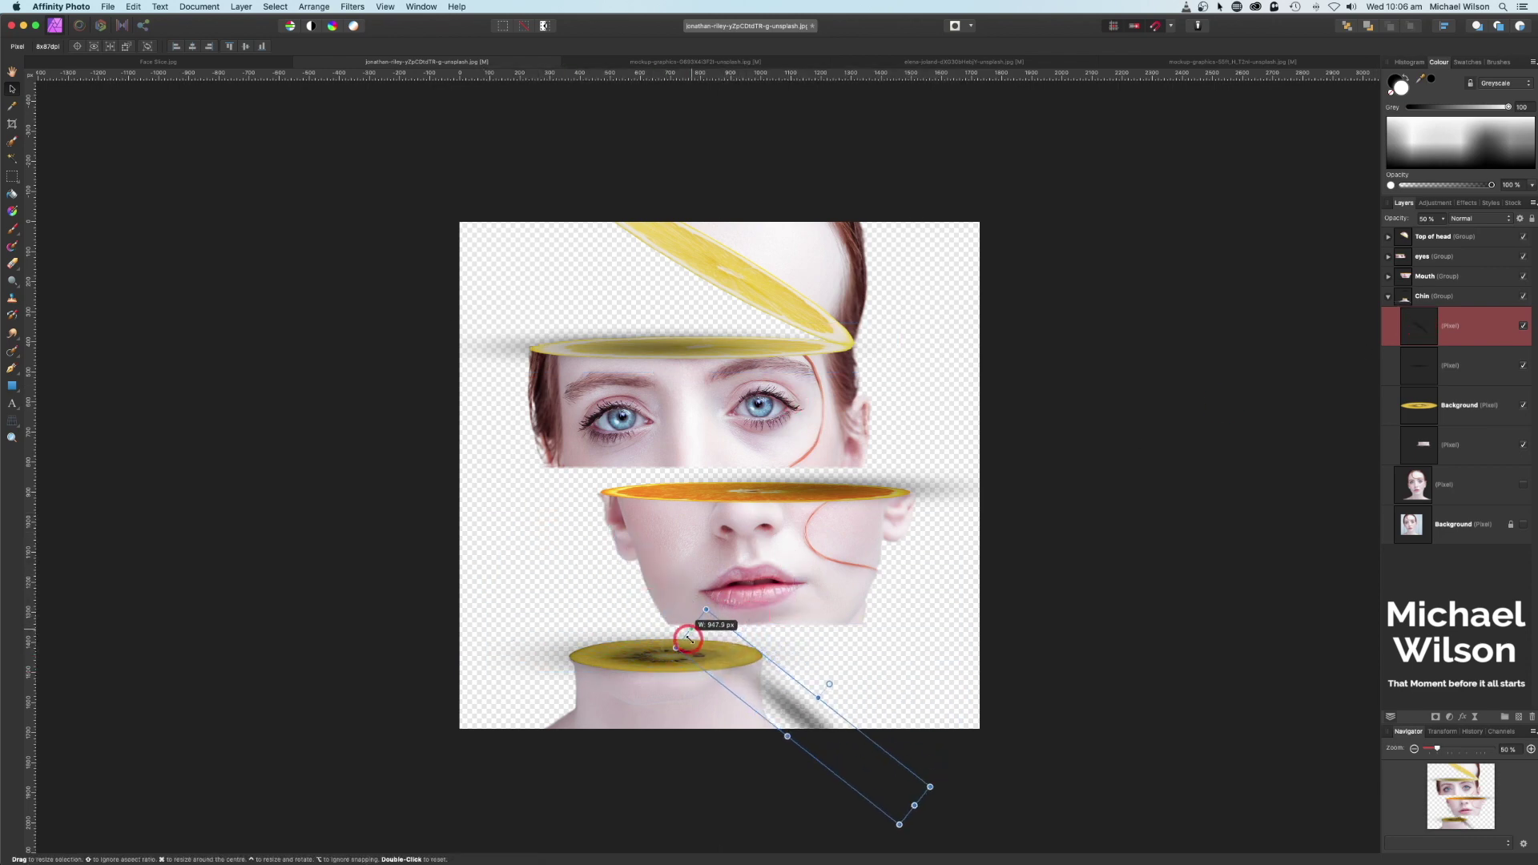
{"action": "mouse_move", "coordinate": [829, 684]}
{"action": "left_mouse_down"}
{"action": "mouse_move", "coordinate": [858, 638]}
{"action": "mouse_move", "coordinate": [874, 673]}
{"action": "mouse_move", "coordinate": [780, 718]}
{"action": "mouse_move", "coordinate": [821, 694]}
{"action": "left_mouse_up"}
{"action": "left_click", "coordinate": [1433, 217]}
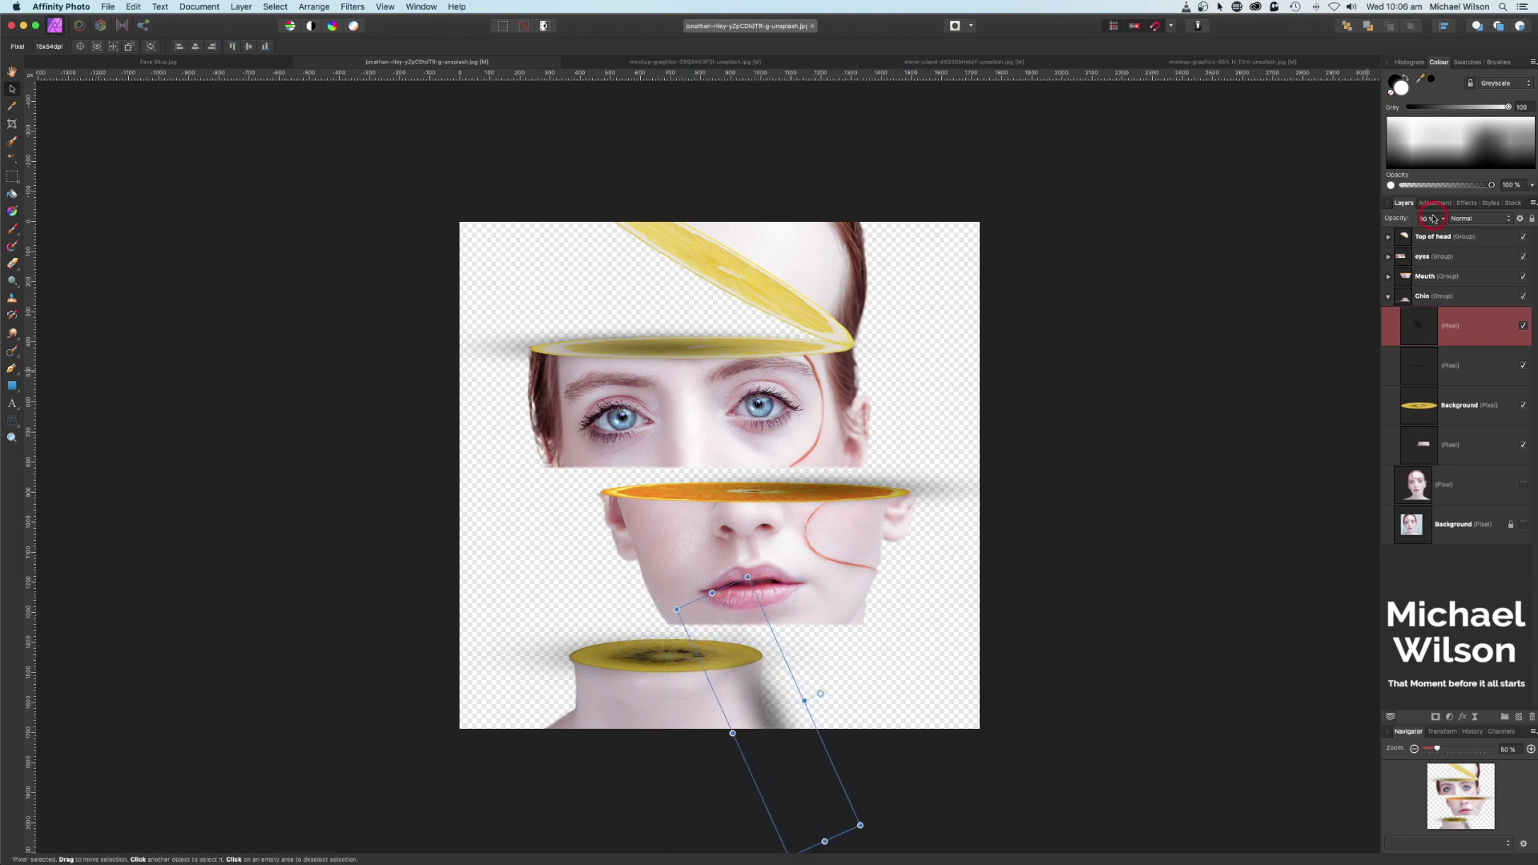
{"action": "left_click", "coordinate": [1444, 221]}
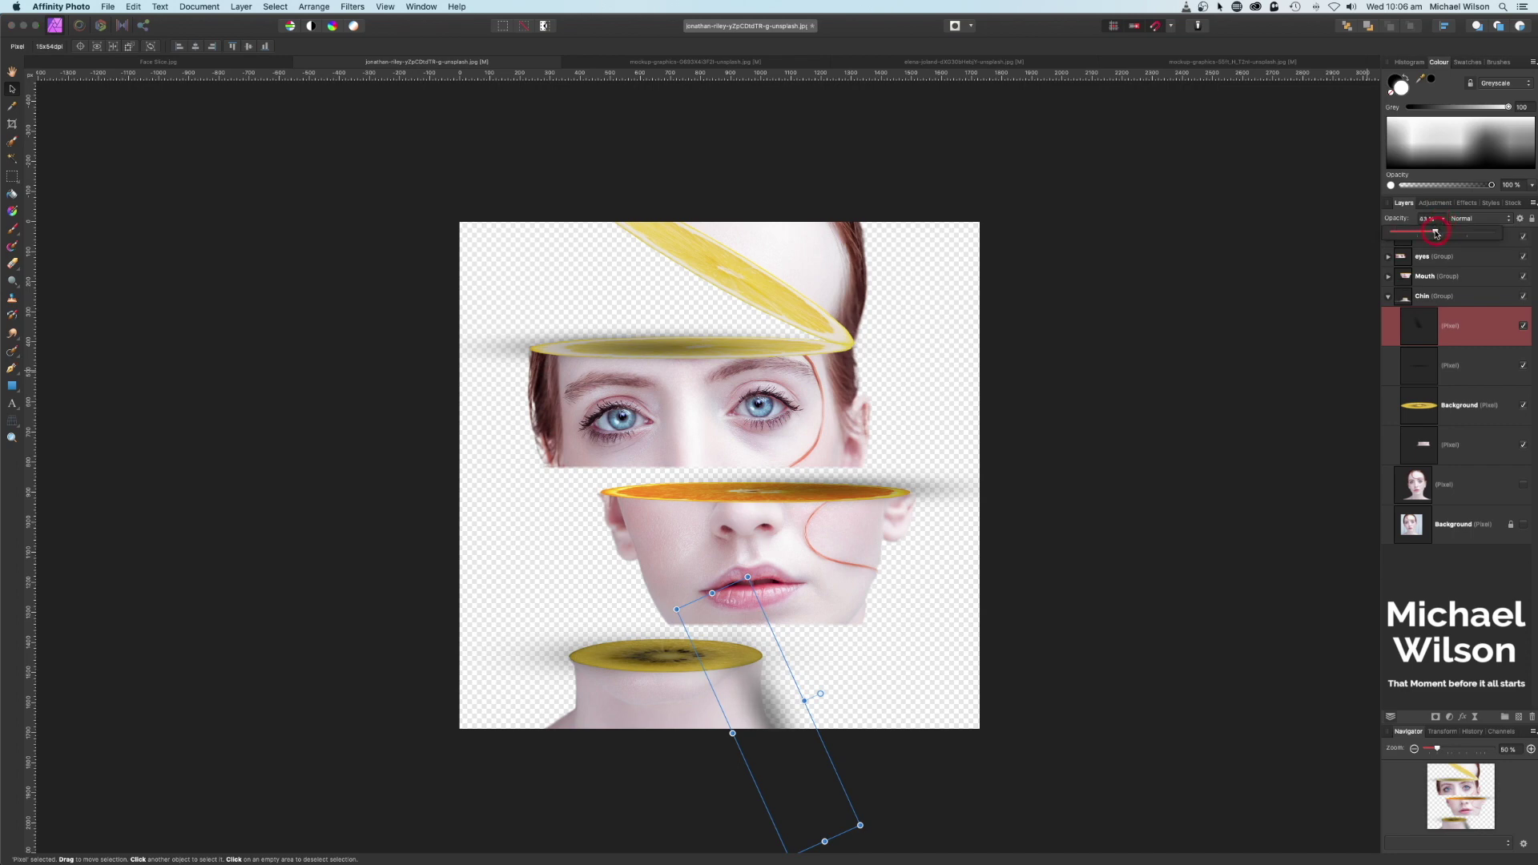
{"action": "left_click_drag", "start_coordinate": [821, 681], "coordinate": [772, 714]}
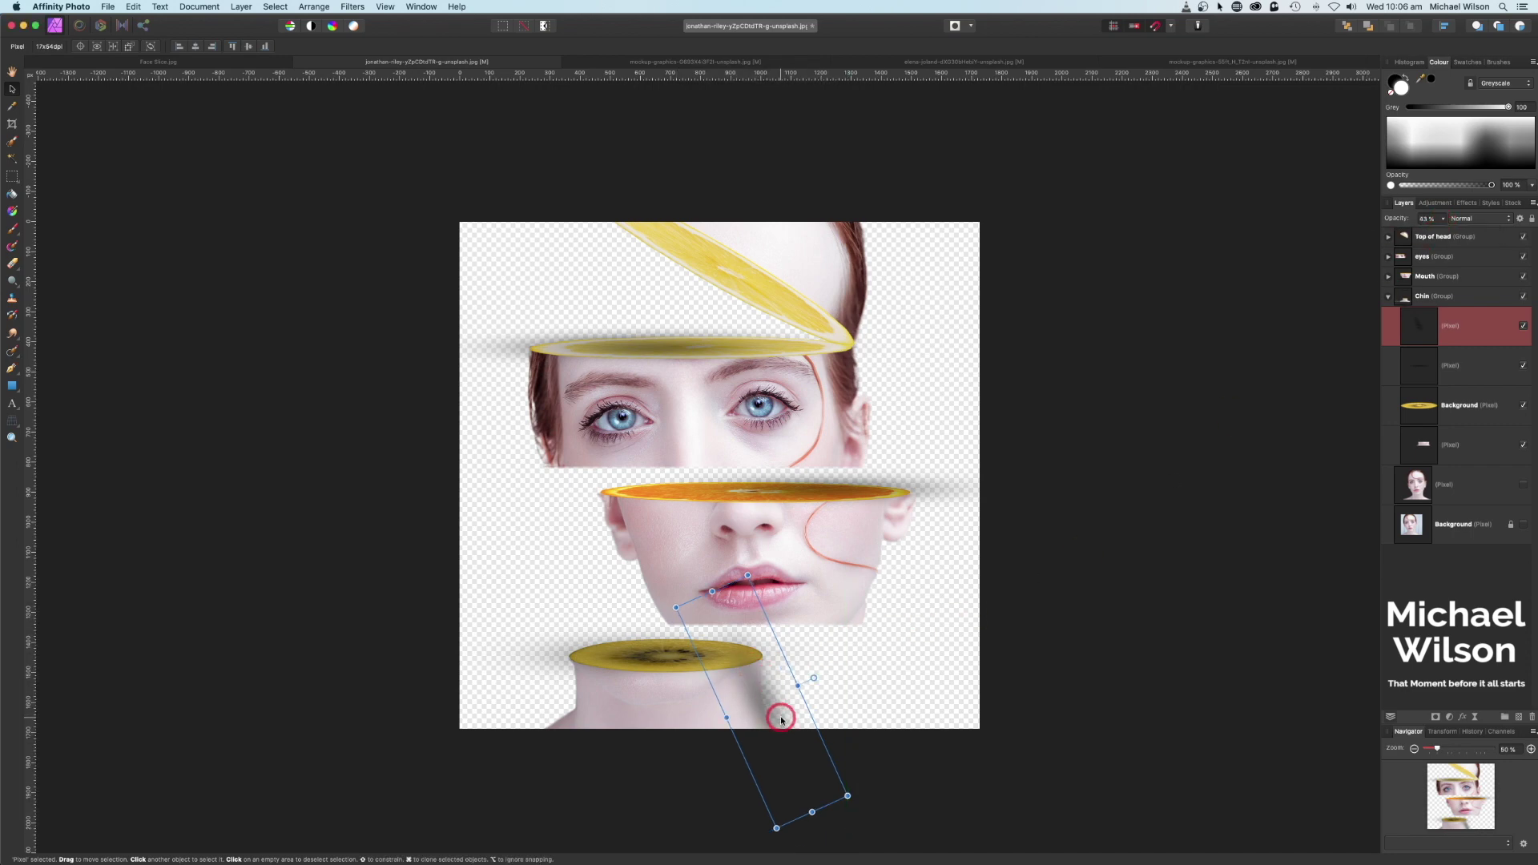
{"action": "left_click", "coordinate": [1375, 391]}
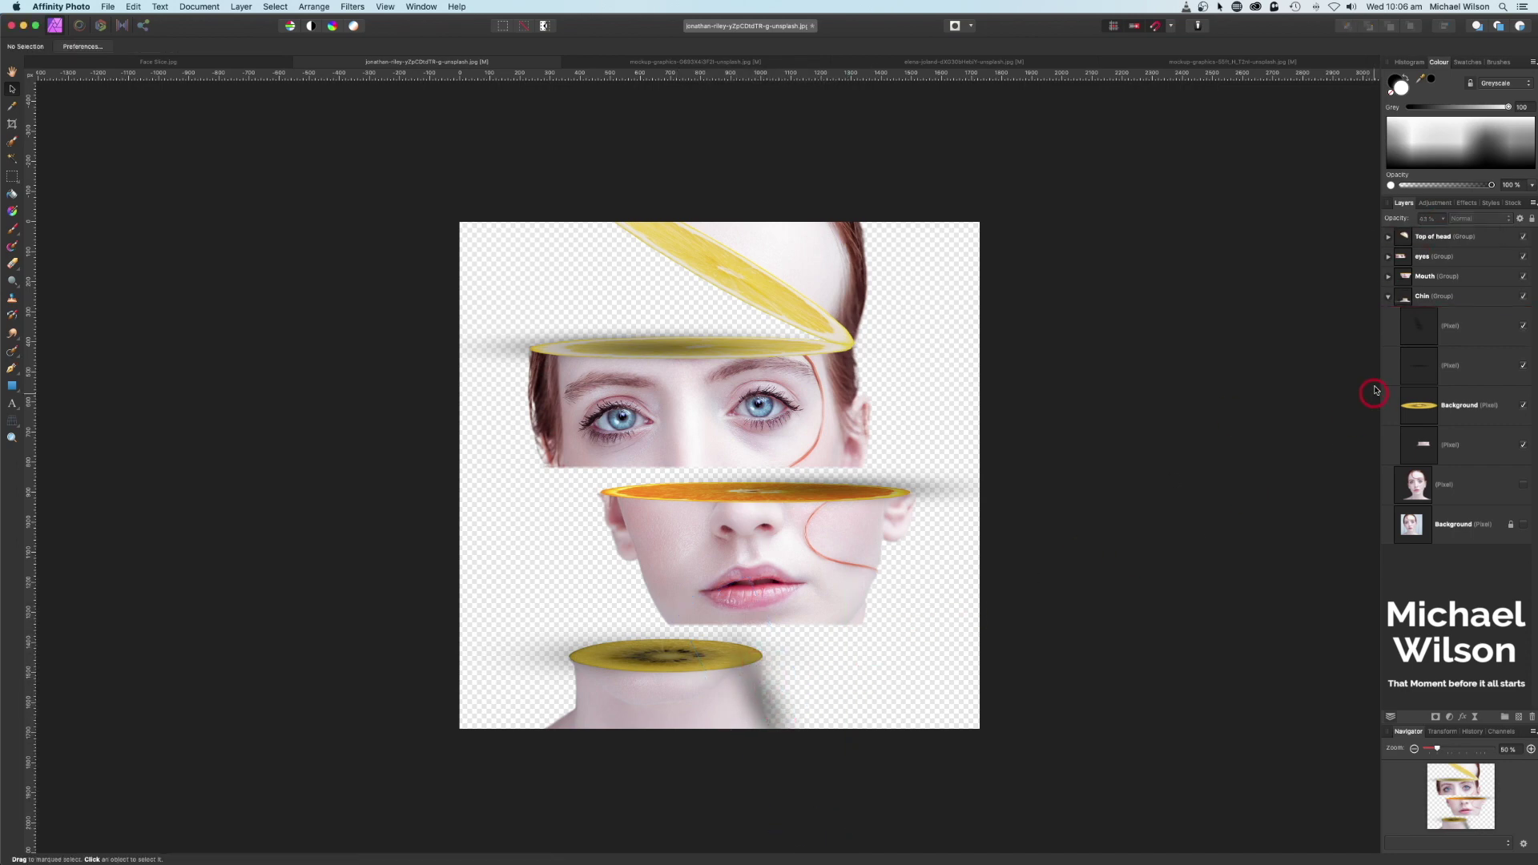
{"action": "left_click", "coordinate": [1390, 296]}
{"action": "left_click", "coordinate": [1389, 277]}
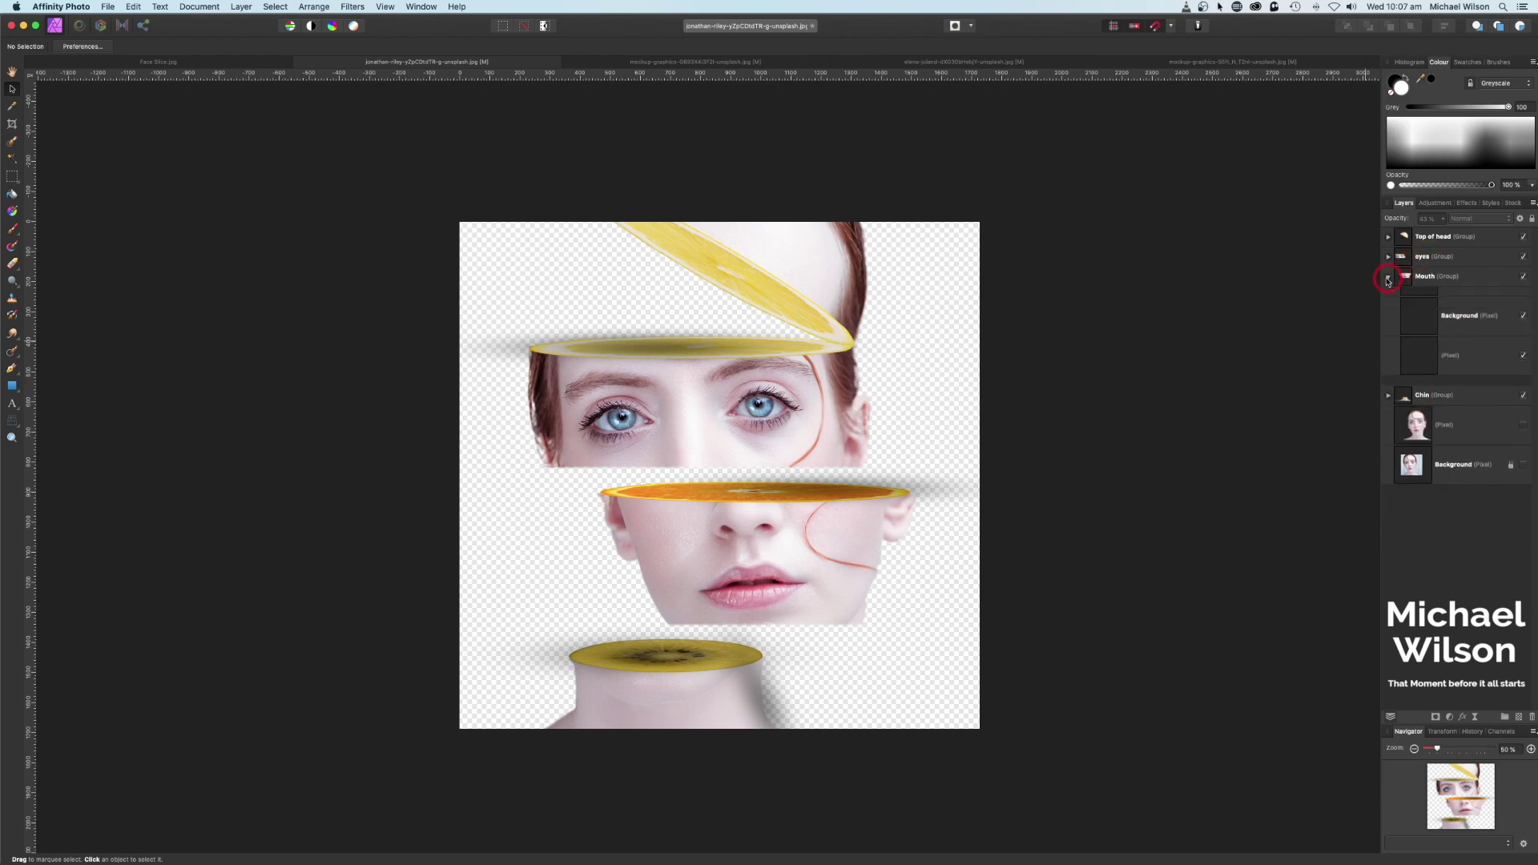
- Duplicate the Mouth group's shadow into a narrow slanted cast shadow across the mouth strip at 39% opacity
{"action": "left_click", "coordinate": [1414, 308]}
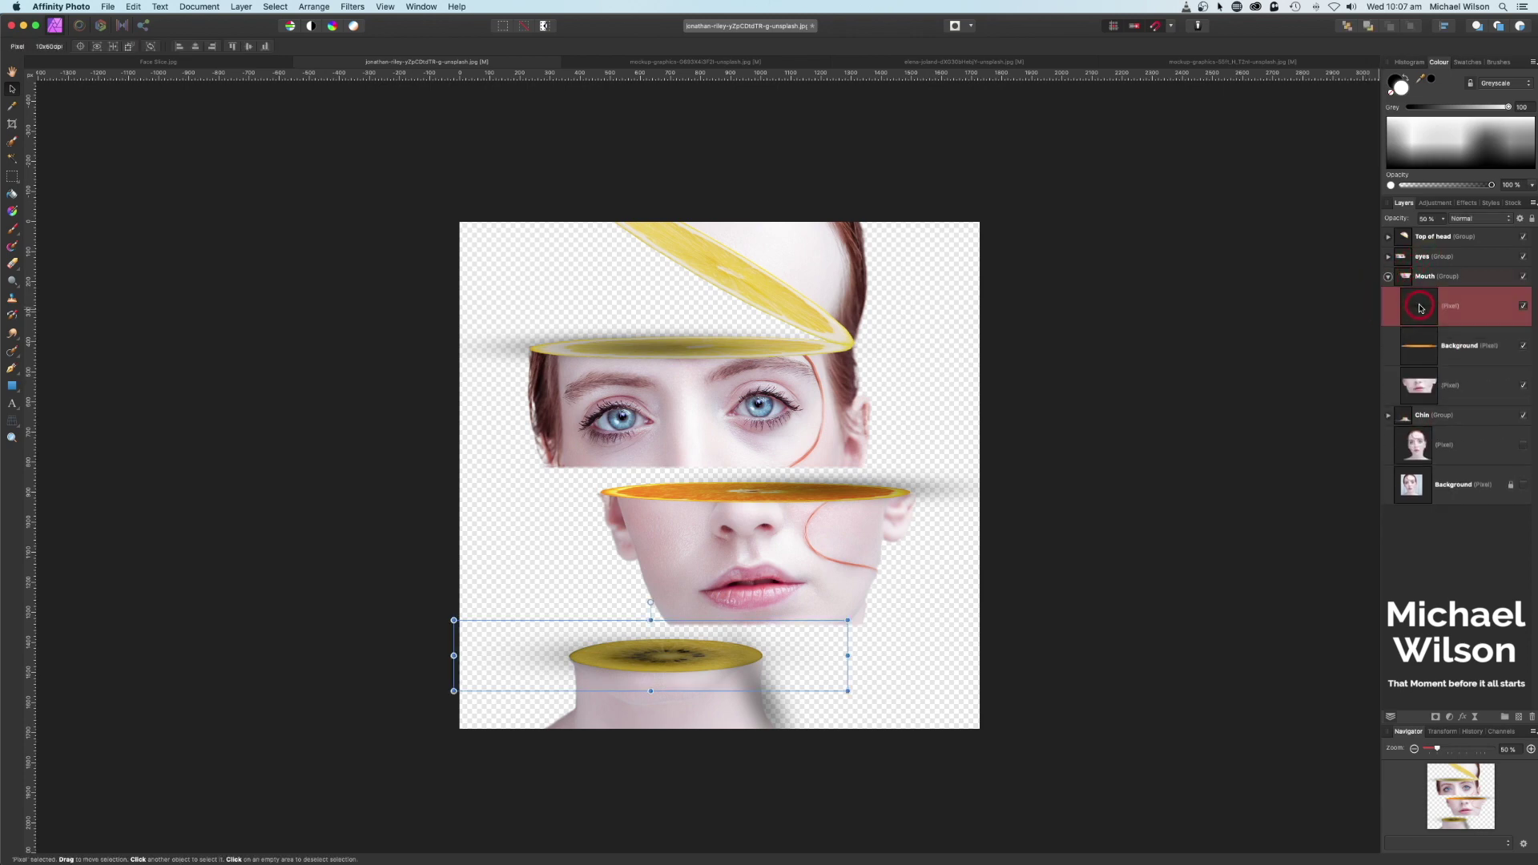
{"action": "key", "text": "super+j"}
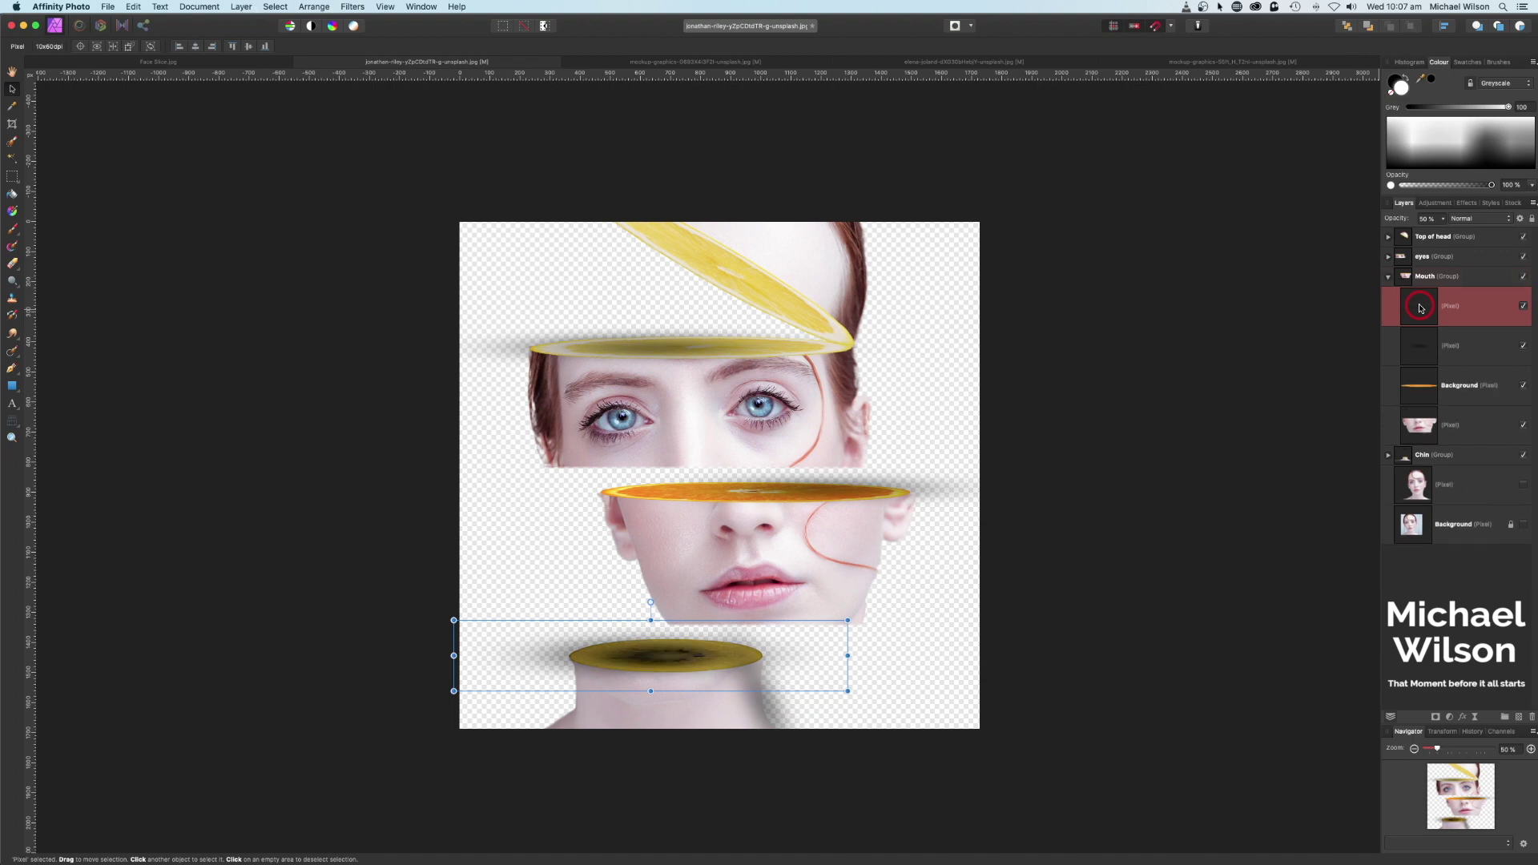
{"action": "left_click_drag", "start_coordinate": [634, 643], "coordinate": [635, 515]}
{"action": "left_click_drag", "start_coordinate": [504, 443], "coordinate": [721, 523]}
{"action": "left_click_drag", "start_coordinate": [622, 570], "coordinate": [670, 580]}
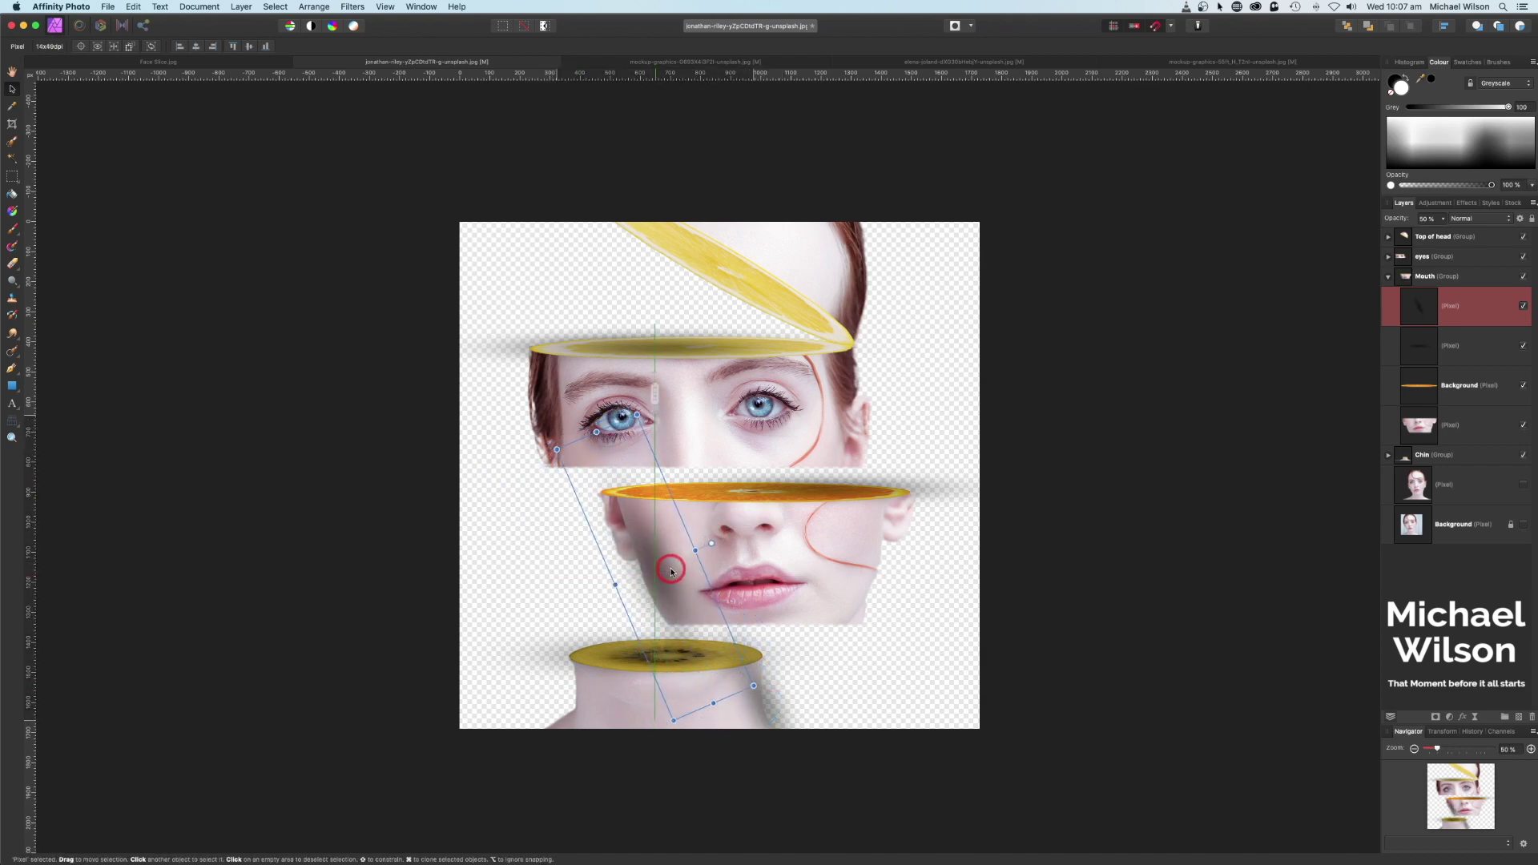
{"action": "left_click", "coordinate": [1441, 222]}
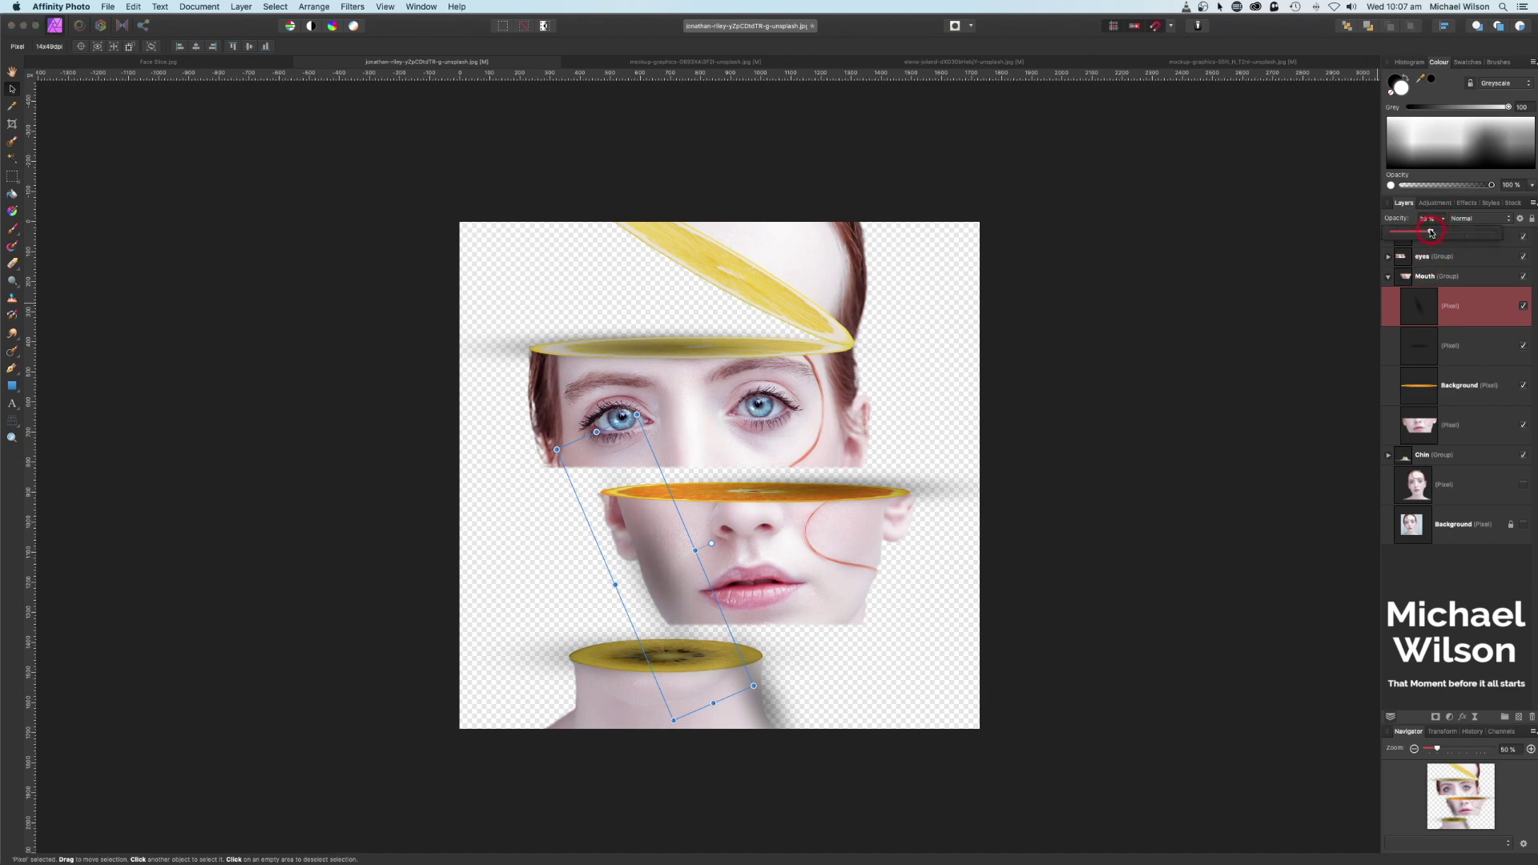
{"action": "left_click_drag", "start_coordinate": [652, 549], "coordinate": [643, 531]}
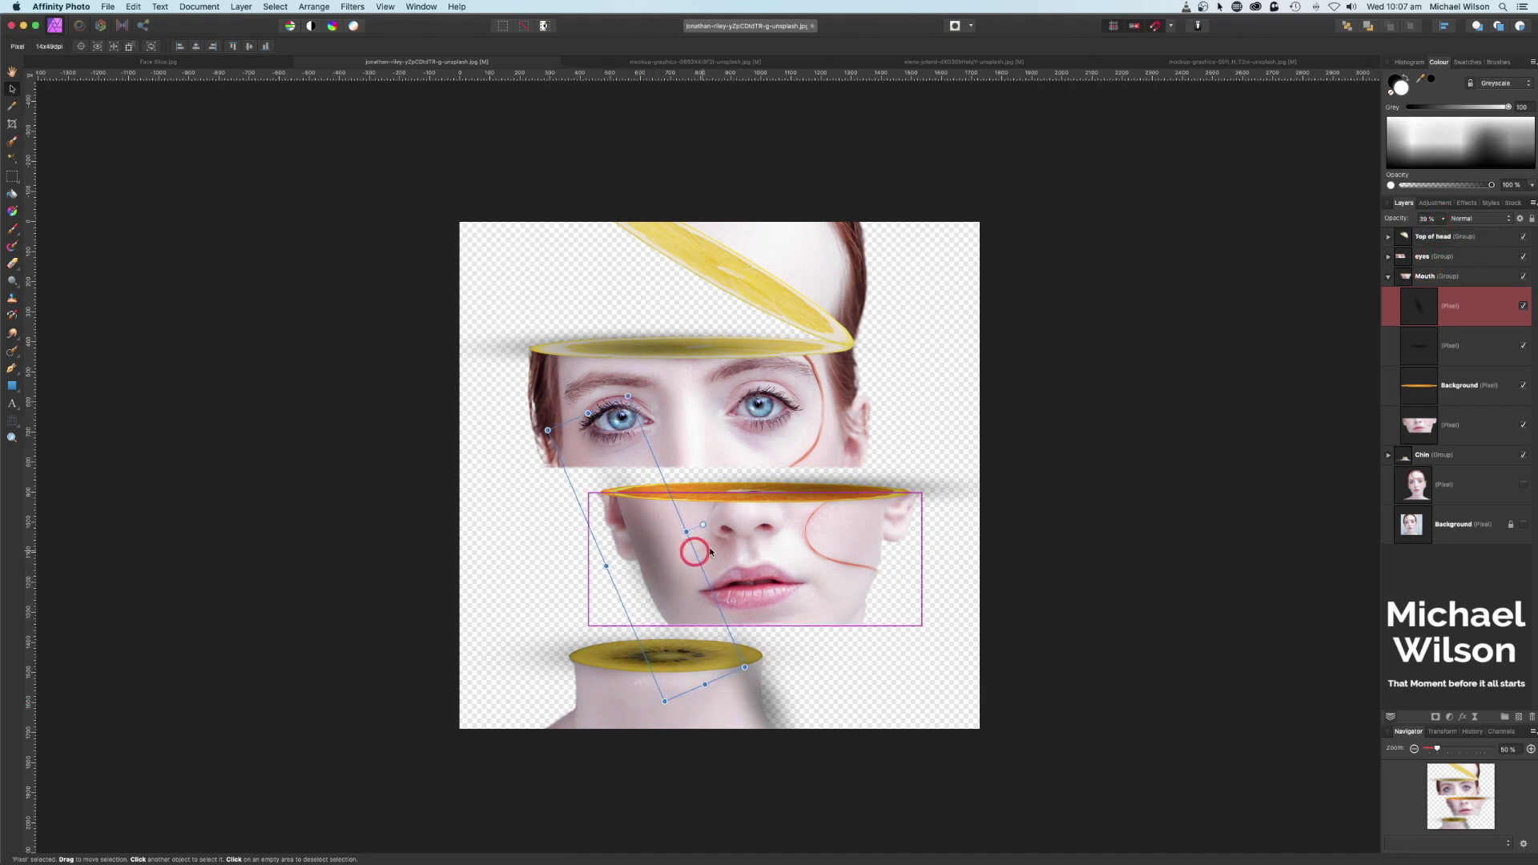
{"action": "left_click", "coordinate": [1032, 468]}
{"action": "left_click", "coordinate": [781, 705]}
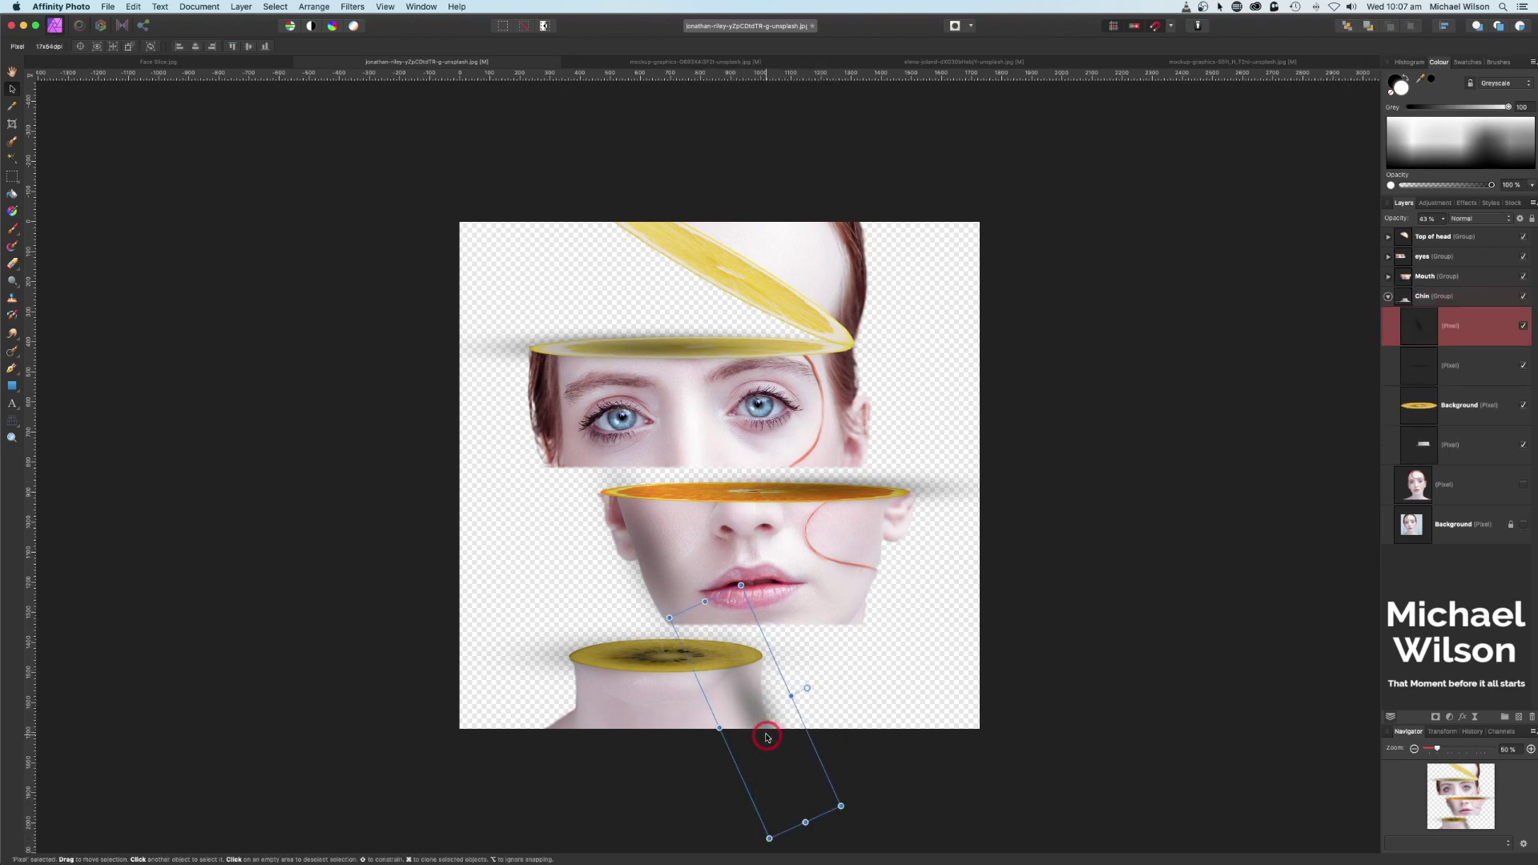
{"action": "left_click", "coordinate": [1388, 297]}
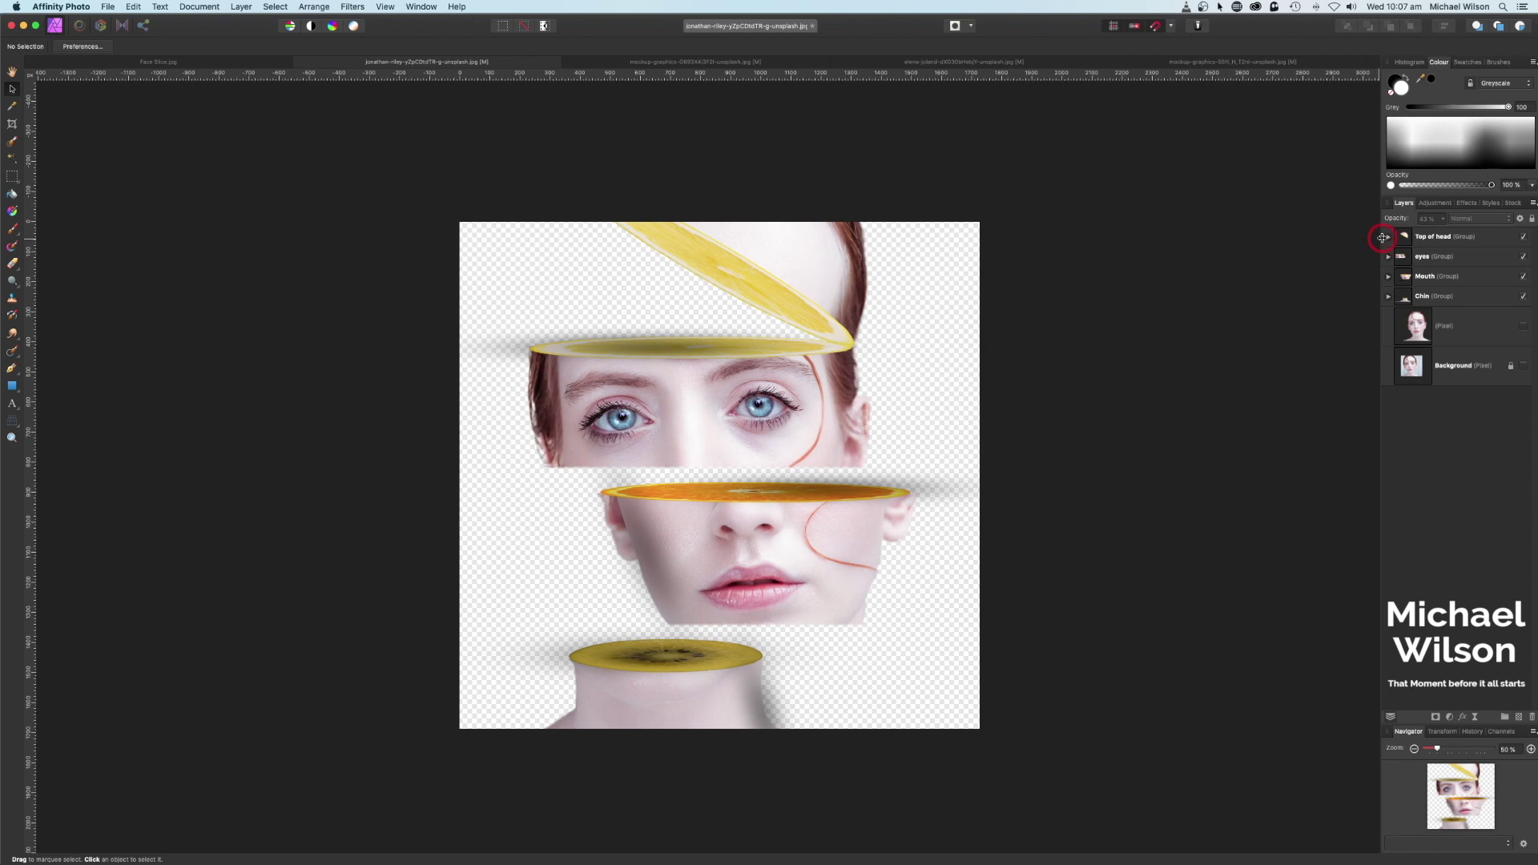
- Draw a black-filled rectangle covering the whole canvas
{"action": "key", "text": "x"}
{"action": "key", "text": "x"}
{"action": "left_click", "coordinate": [12, 387]}
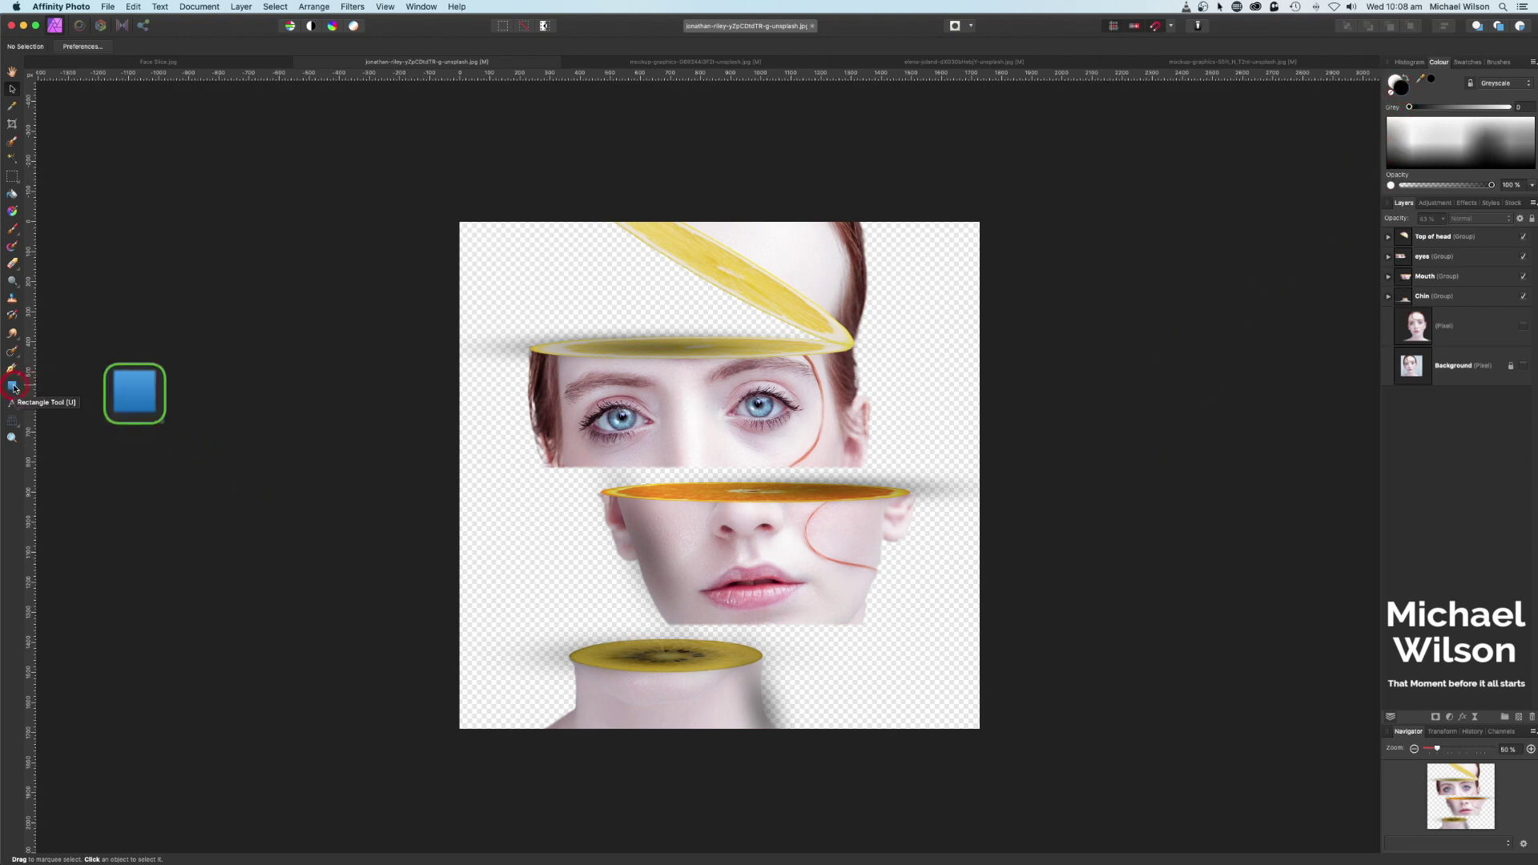
{"action": "left_click_drag", "start_coordinate": [13, 390], "coordinate": [73, 392]}
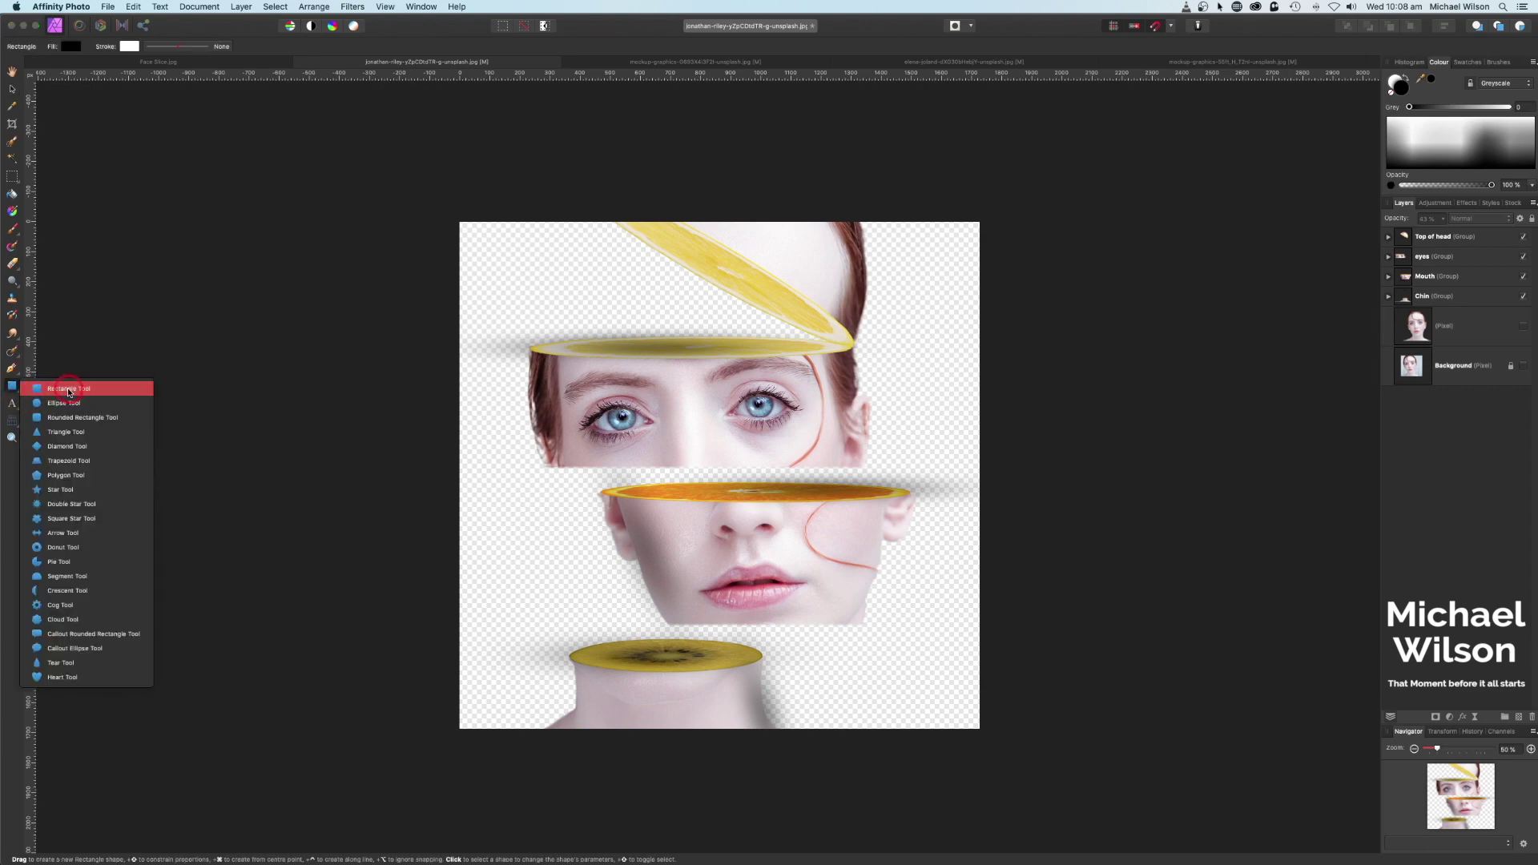
{"action": "left_click_drag", "start_coordinate": [75, 392], "coordinate": [74, 393]}
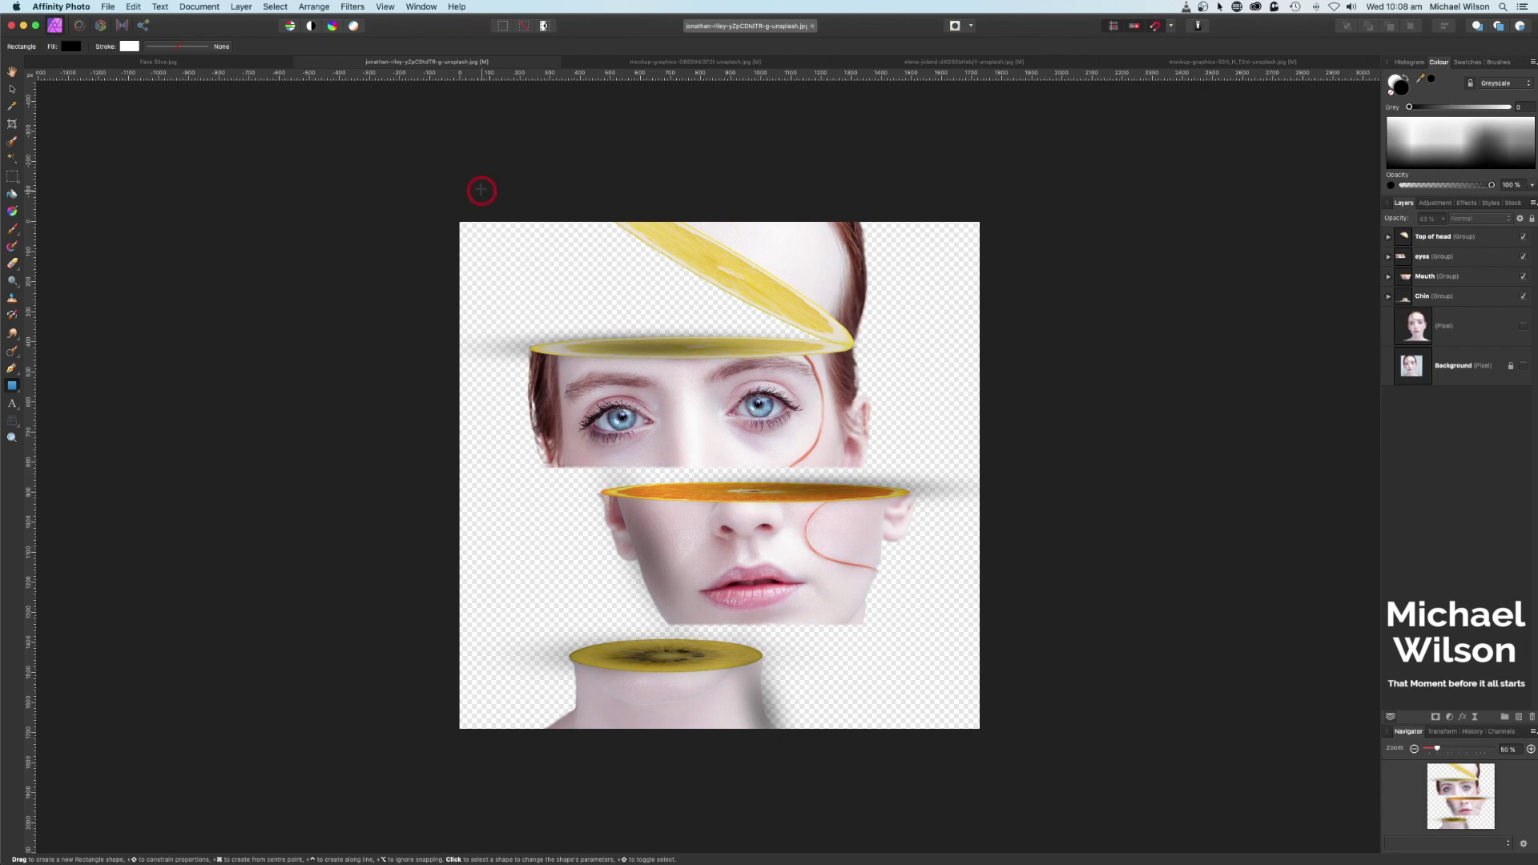
{"action": "left_click_drag", "start_coordinate": [425, 202], "coordinate": [999, 746]}
- Move the black rectangle's layer behind the portrait slices
{"action": "left_click_drag", "start_coordinate": [1458, 267], "coordinate": [1447, 382]}
{"action": "left_click", "coordinate": [1327, 244]}
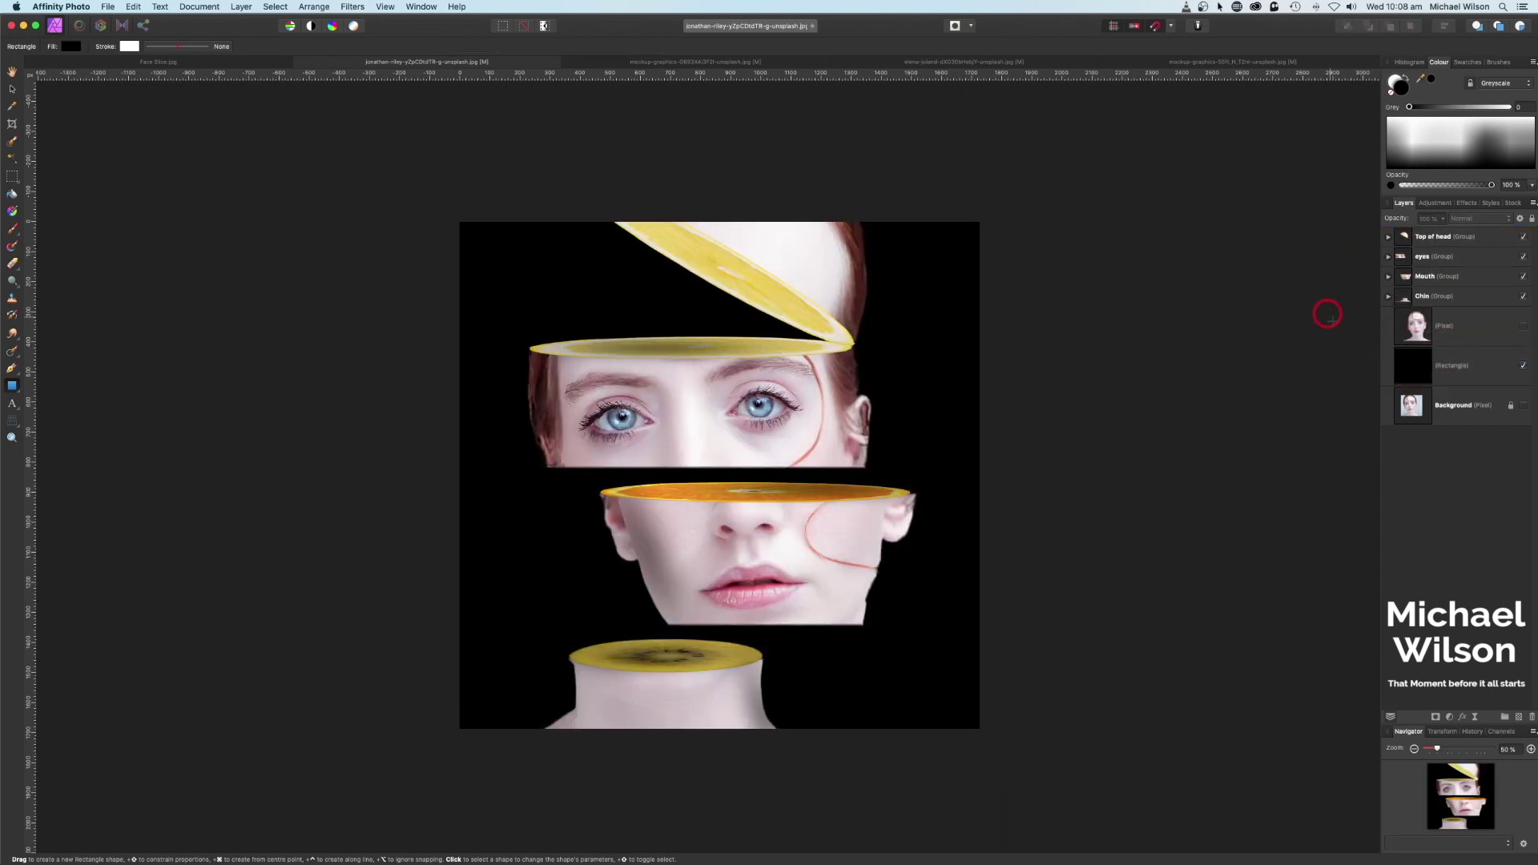
{"action": "left_click_drag", "start_coordinate": [917, 494], "coordinate": [1062, 497]}
{"action": "left_click", "coordinate": [1395, 239]}
{"action": "left_click", "coordinate": [1390, 239]}
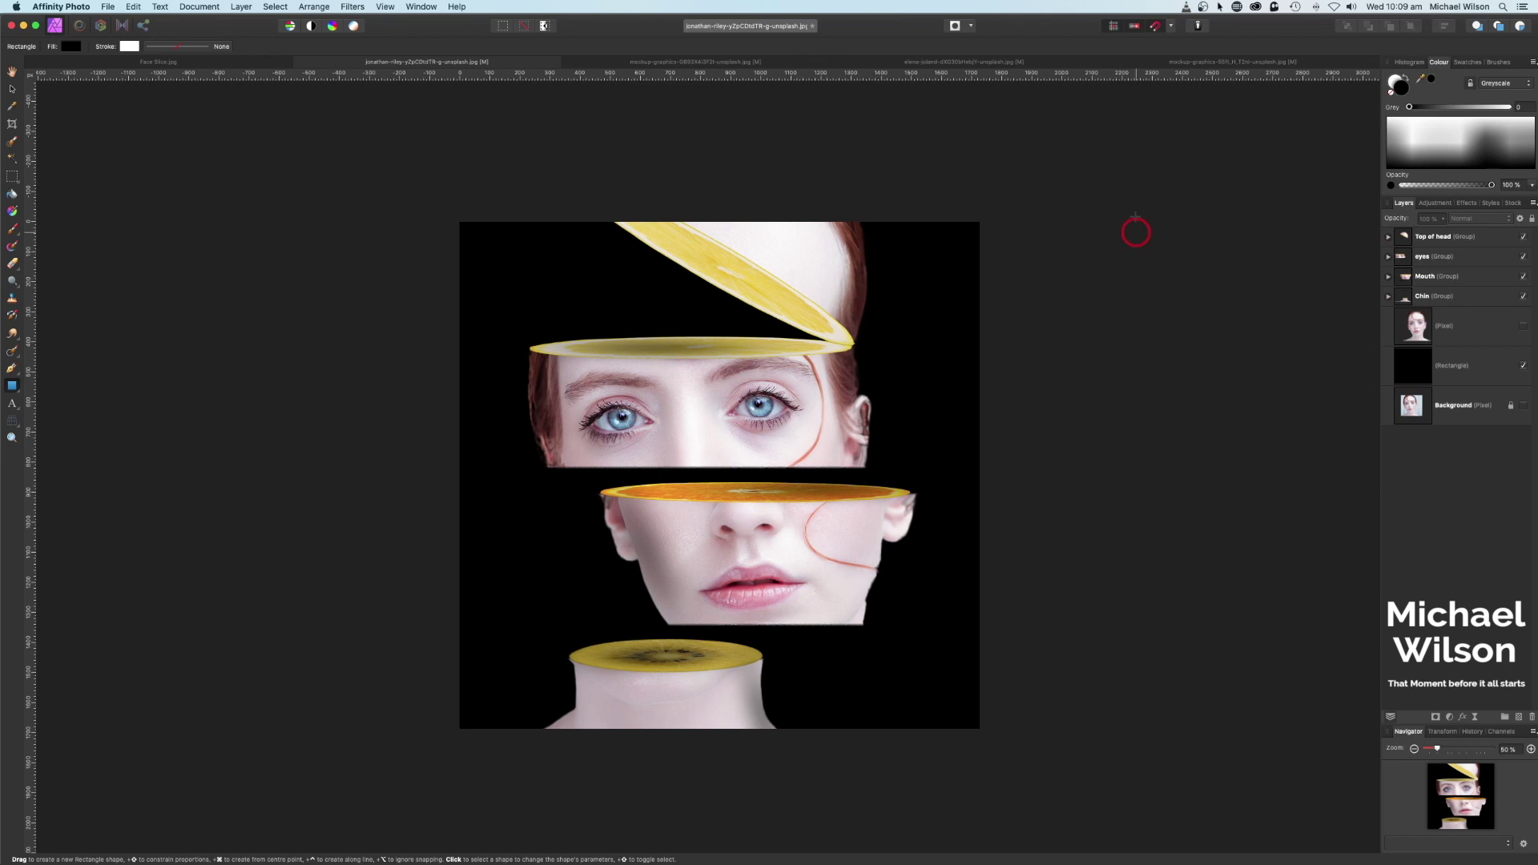